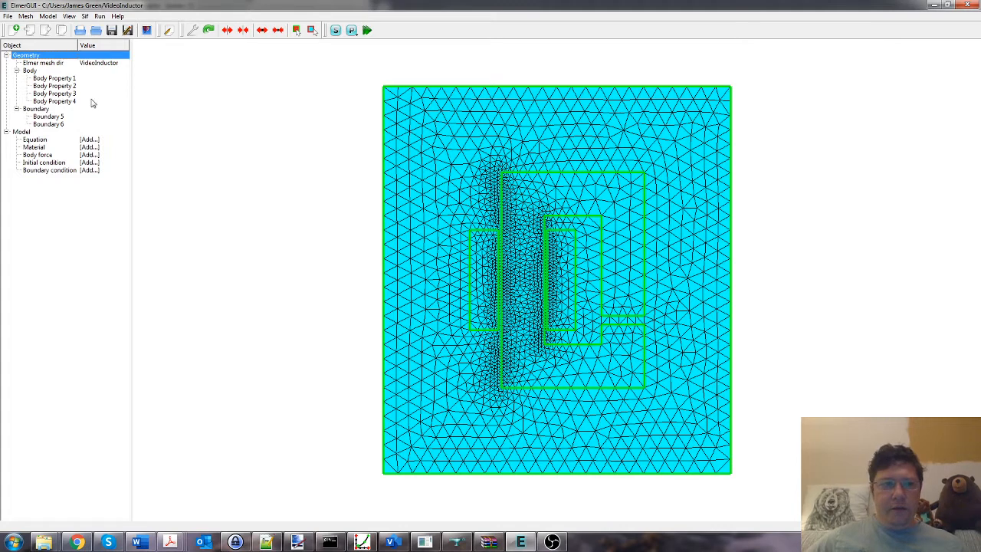
Highlight body properties 1 to 4 in turn to identify the mesh region each one covers.
click(76, 79)
click(75, 86)
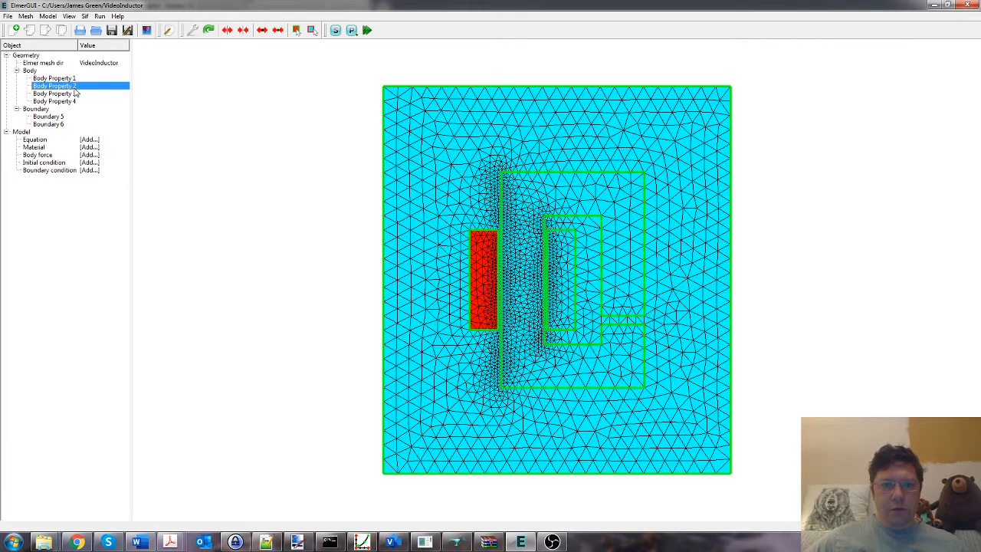
click(76, 94)
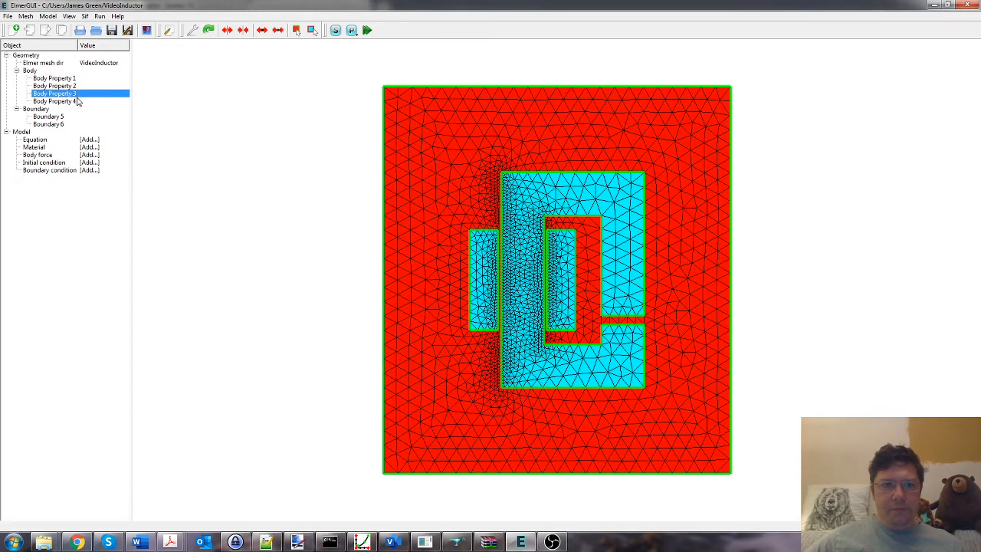
click(77, 102)
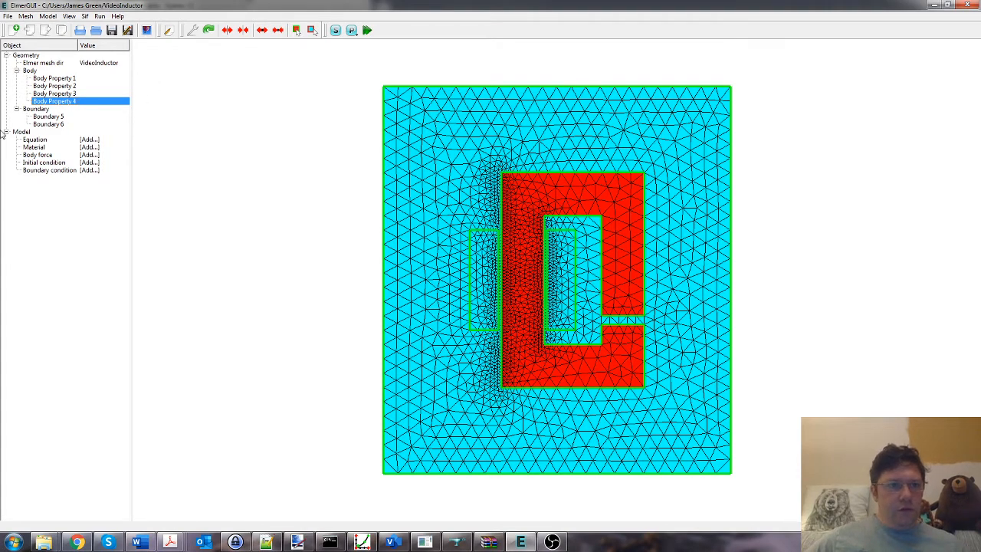
Check the View options and read the information about ElmerGUI.
click(70, 17)
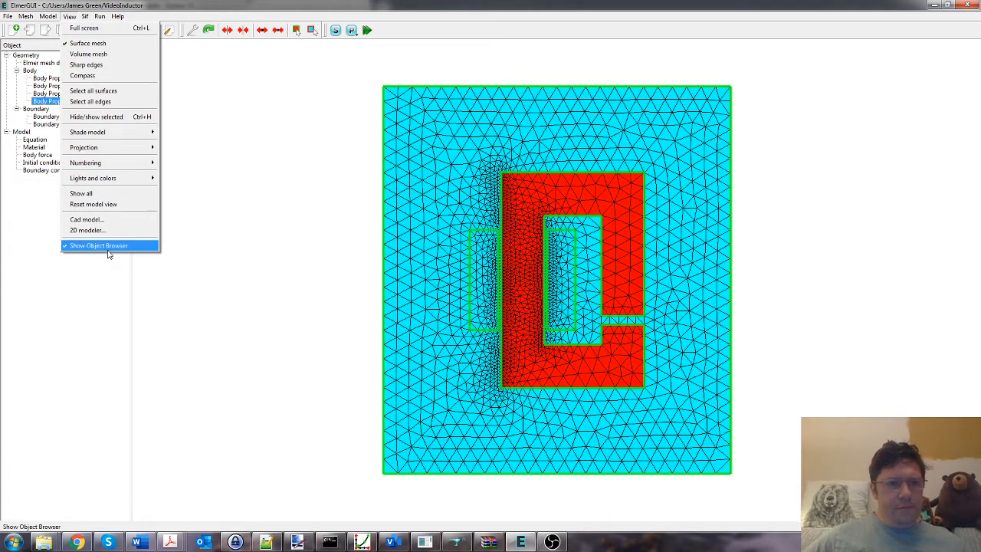
click(206, 144)
click(119, 17)
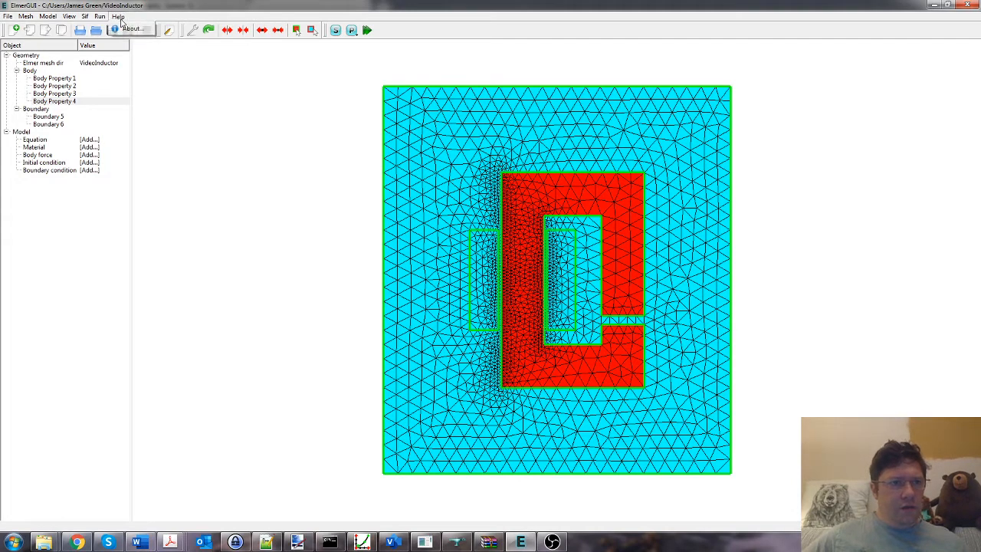
click(125, 29)
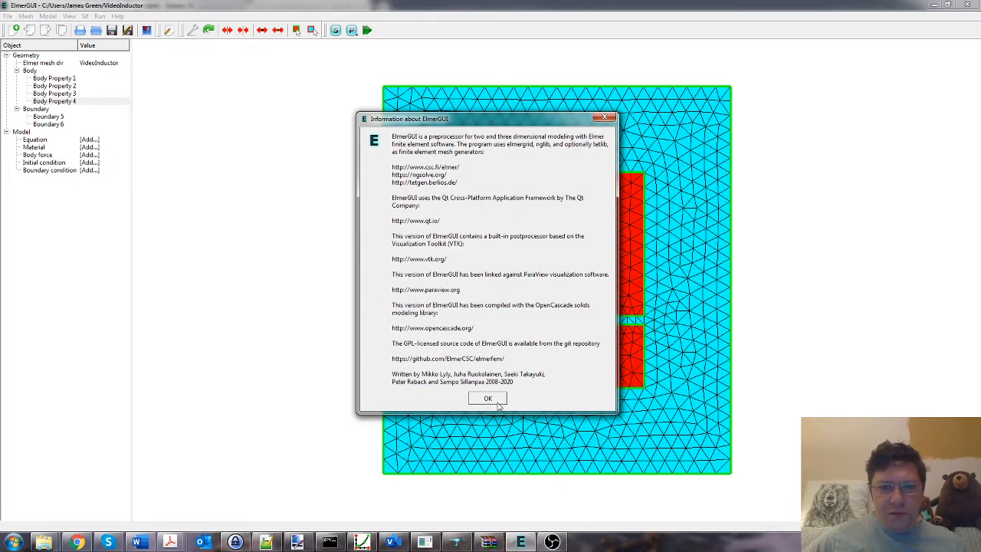
click(495, 404)
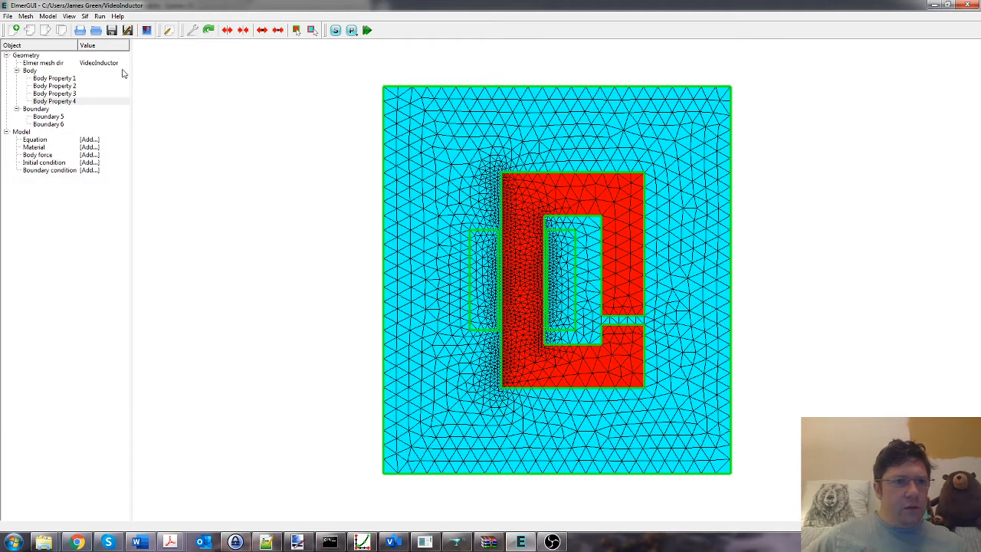
Highlight boundaries 5 and 6 and inspect the properties of body 1 without changing them.
click(71, 117)
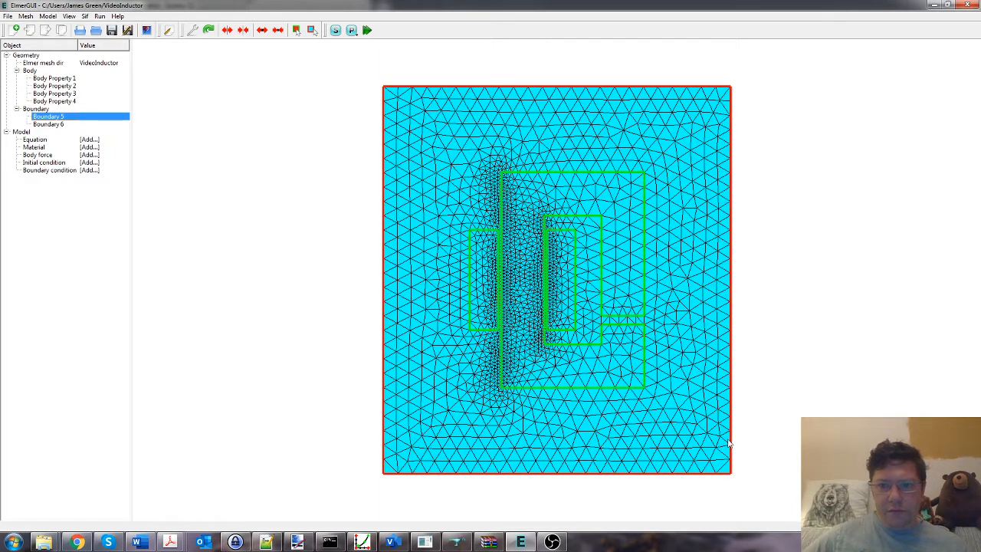
click(42, 125)
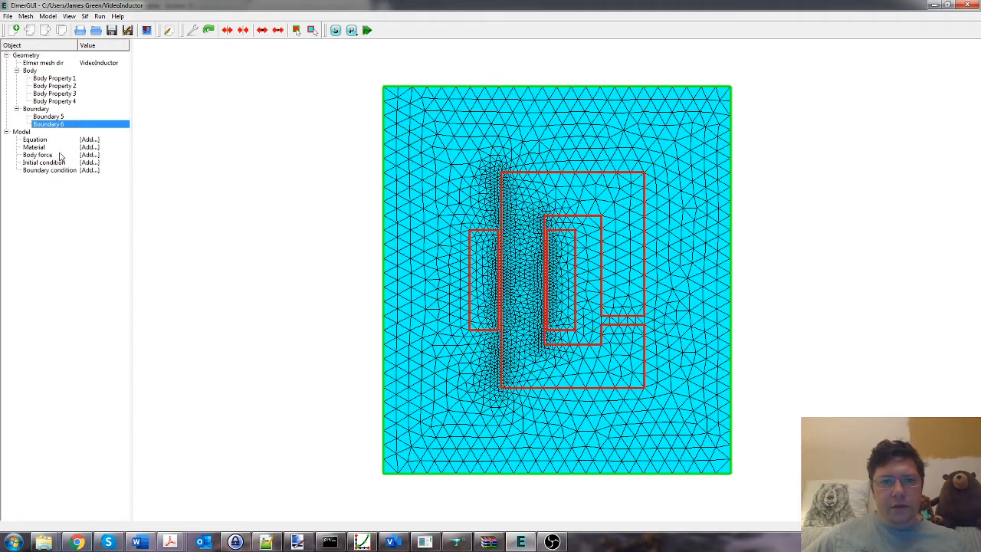
click(66, 78)
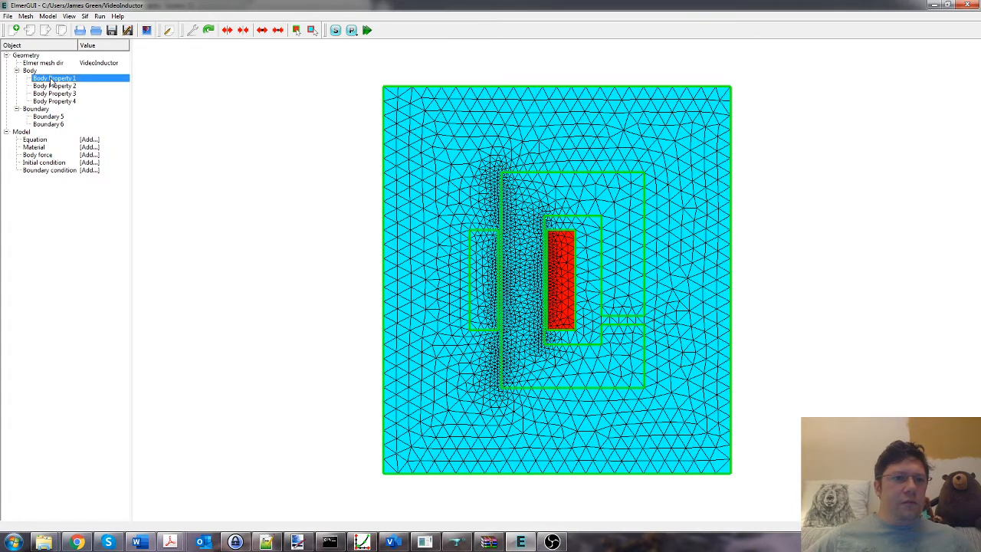
double_click(49, 80)
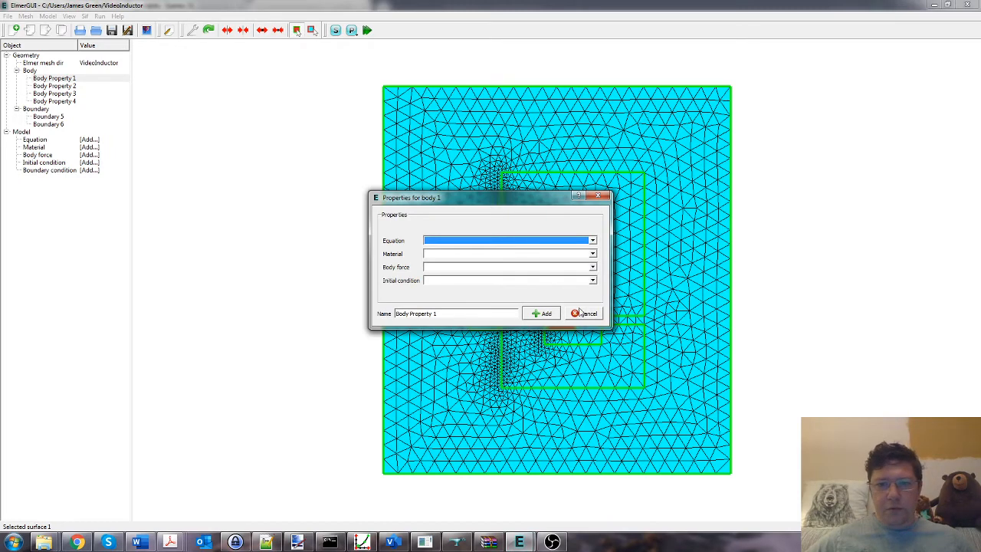
click(584, 314)
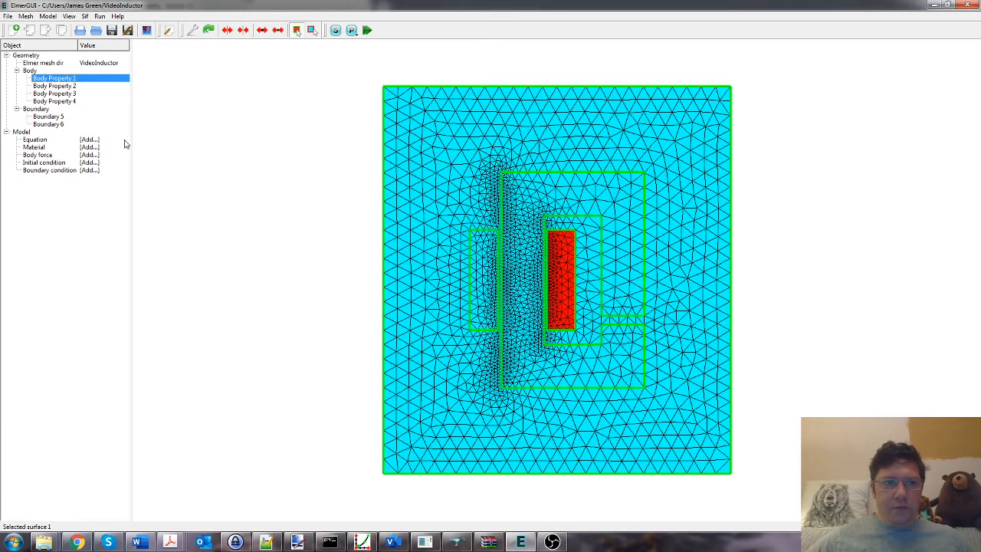
Add a new equation to the model and name it MgDyn2d.
click(31, 140)
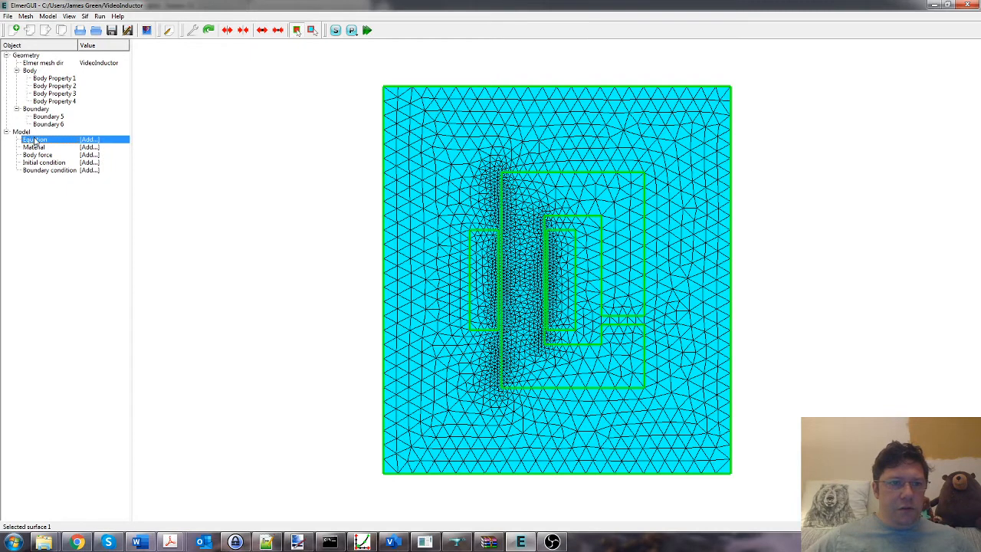
double_click(87, 141)
double_click(65, 149)
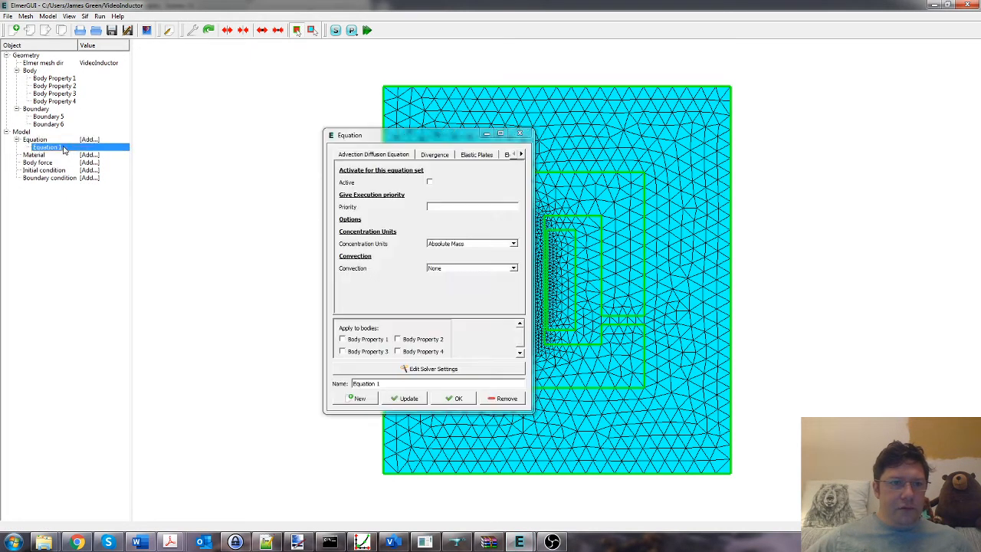
drag(532, 184, 896, 193)
drag(387, 384, 354, 384)
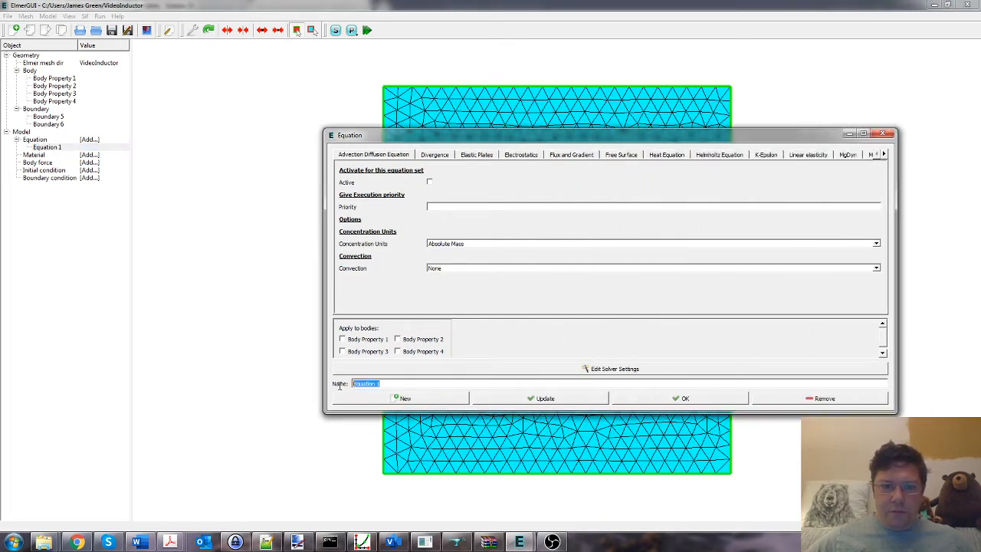
text(M)
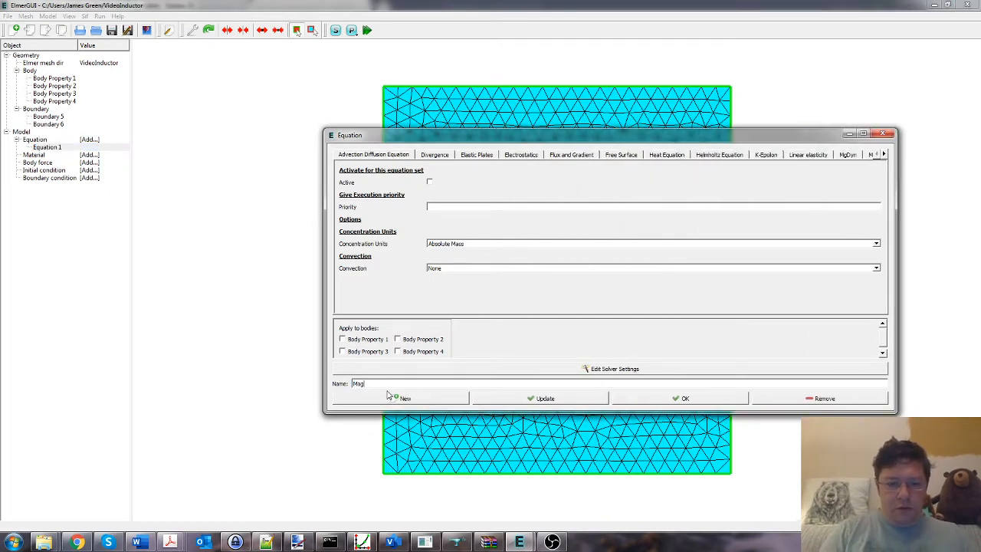
text(gD)
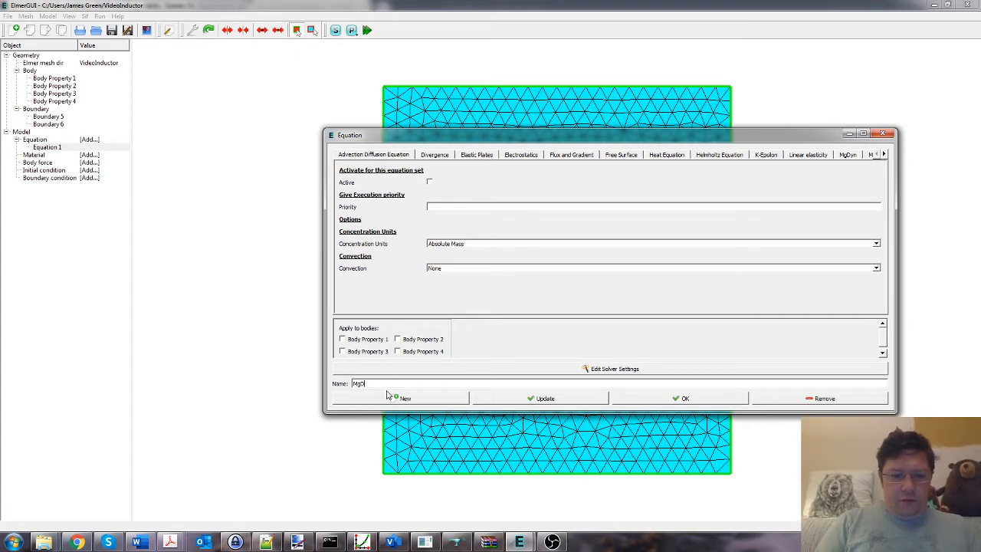
text(yn2d)
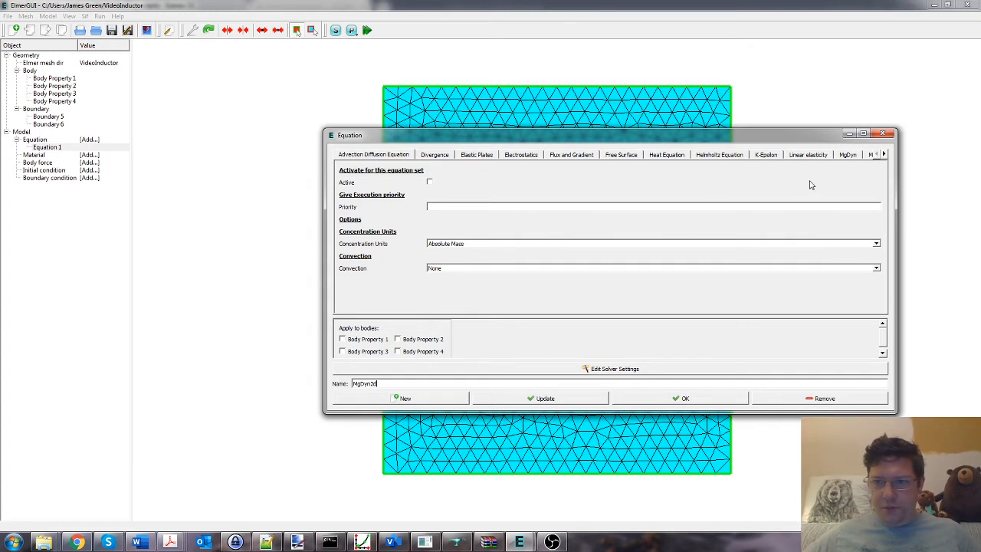
Activate the MgDyn2D solver for this equation set.
click(884, 154)
click(886, 155)
click(886, 155)
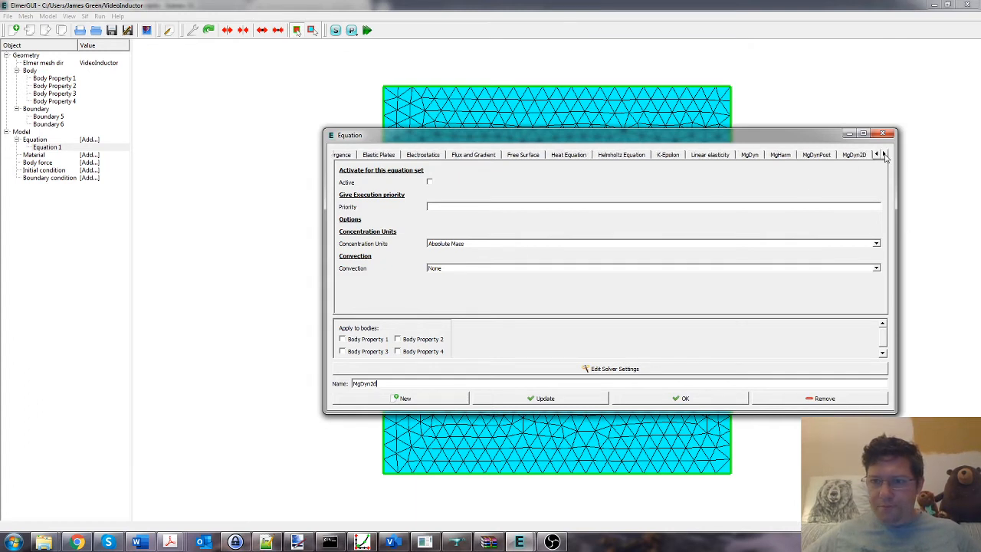
click(863, 154)
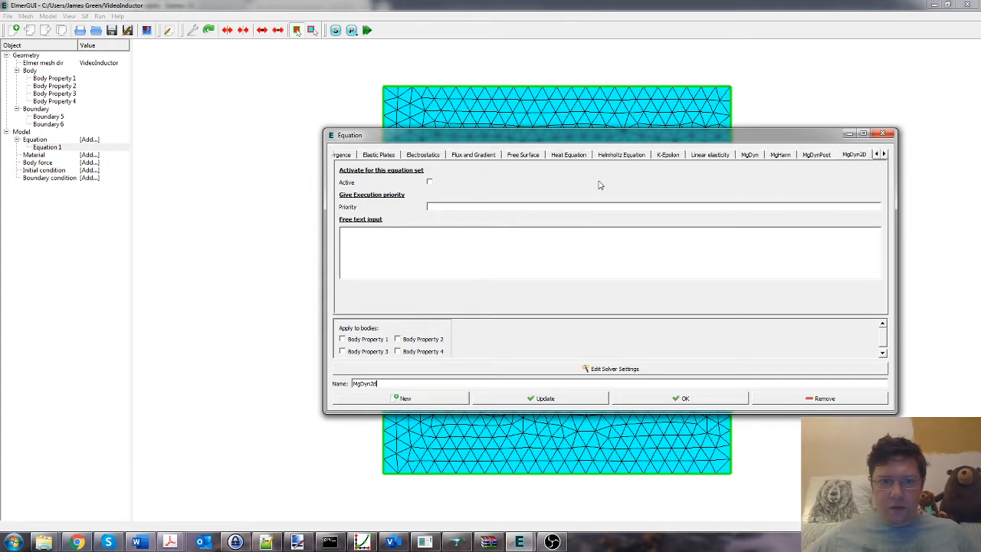
click(430, 183)
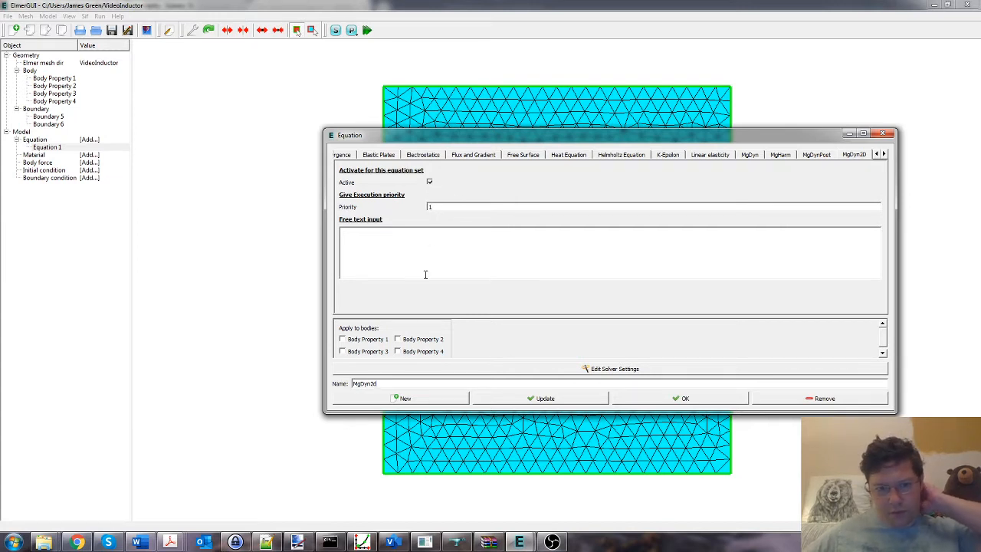
Apply the MgDyn2d equation to body properties 1, 2, 3 and 4.
click(368, 339)
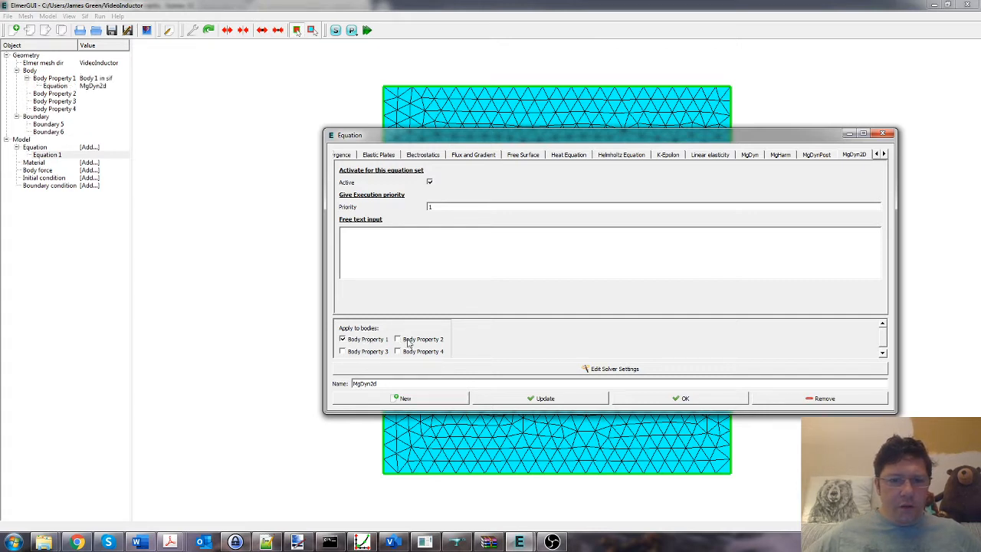
click(420, 341)
click(382, 354)
click(415, 353)
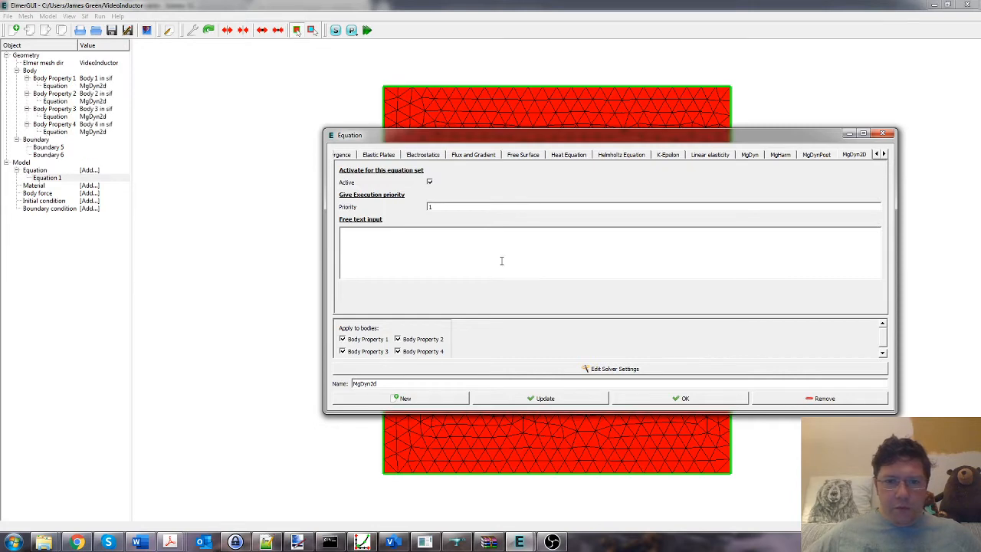
Open the solver settings of the MgDyn2D equation.
drag(559, 136, 401, 169)
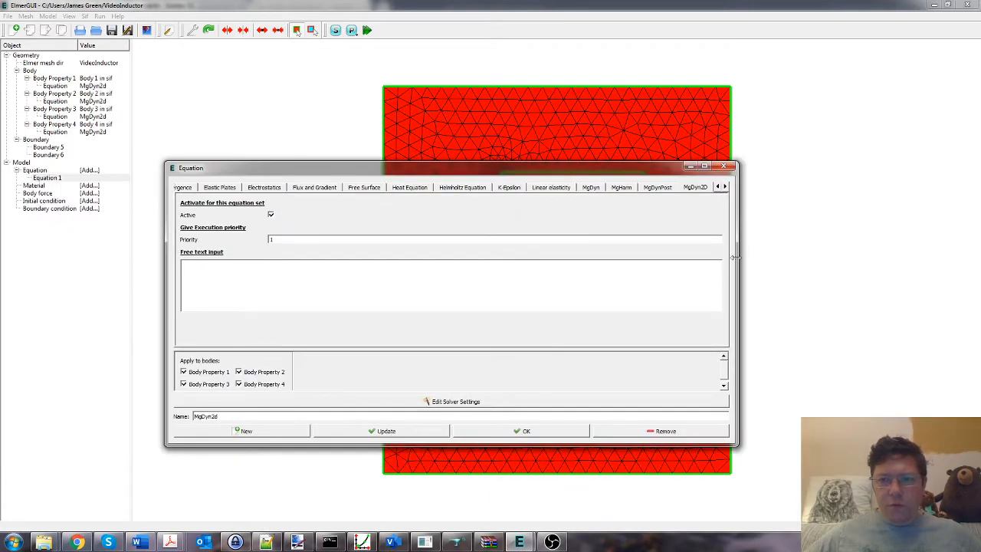
drag(734, 256, 442, 272)
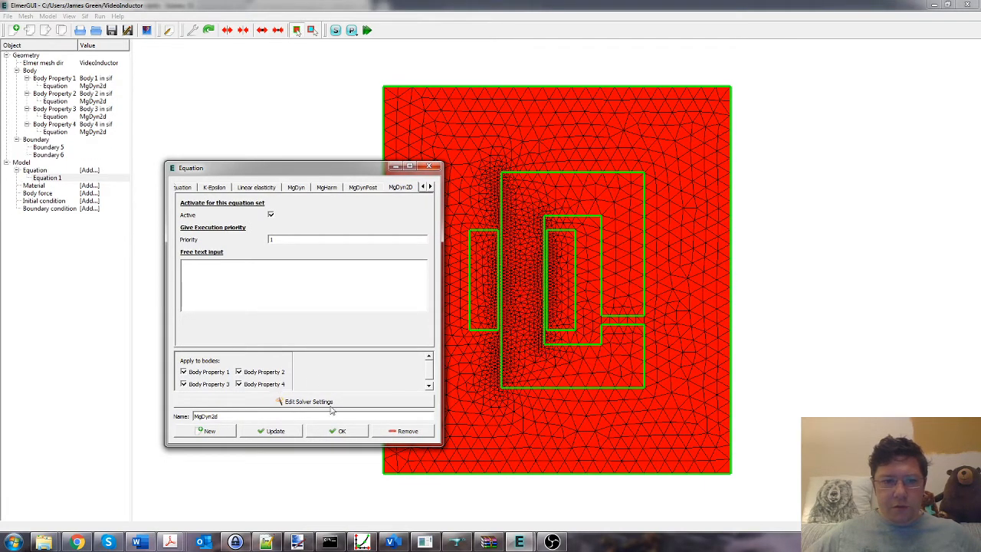
drag(441, 354, 926, 354)
click(567, 402)
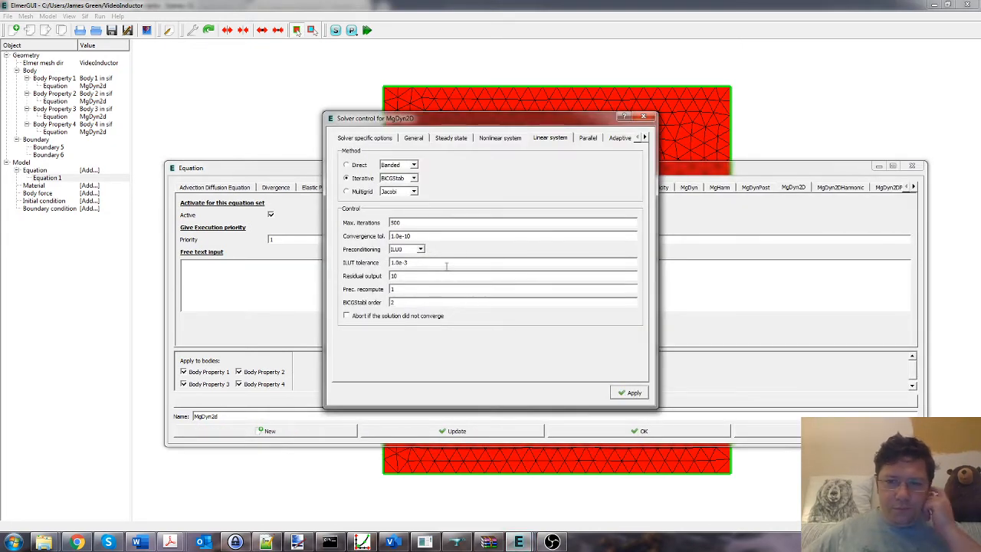
Try the Direct method for the linear system, view its solver choices, and return to Iterative.
click(349, 164)
click(386, 165)
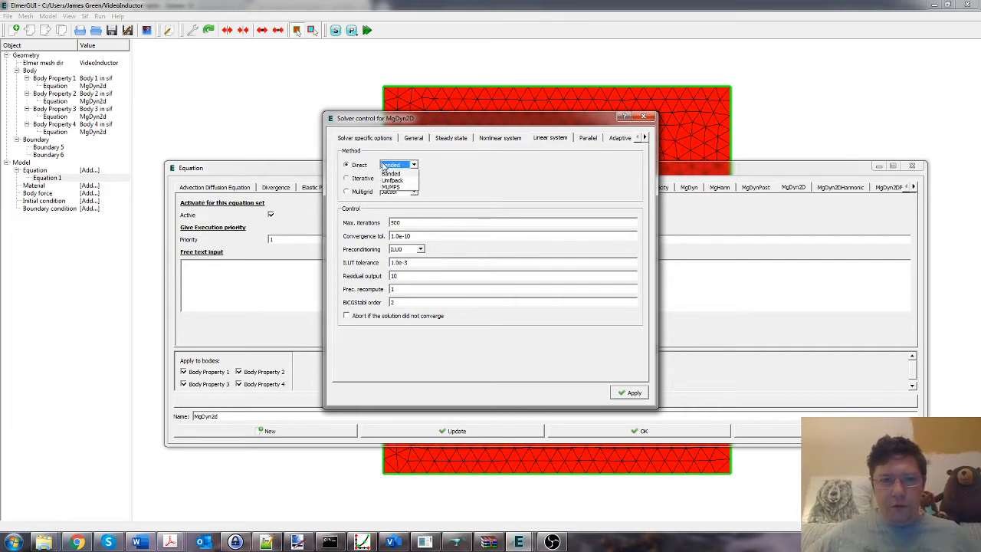
click(434, 184)
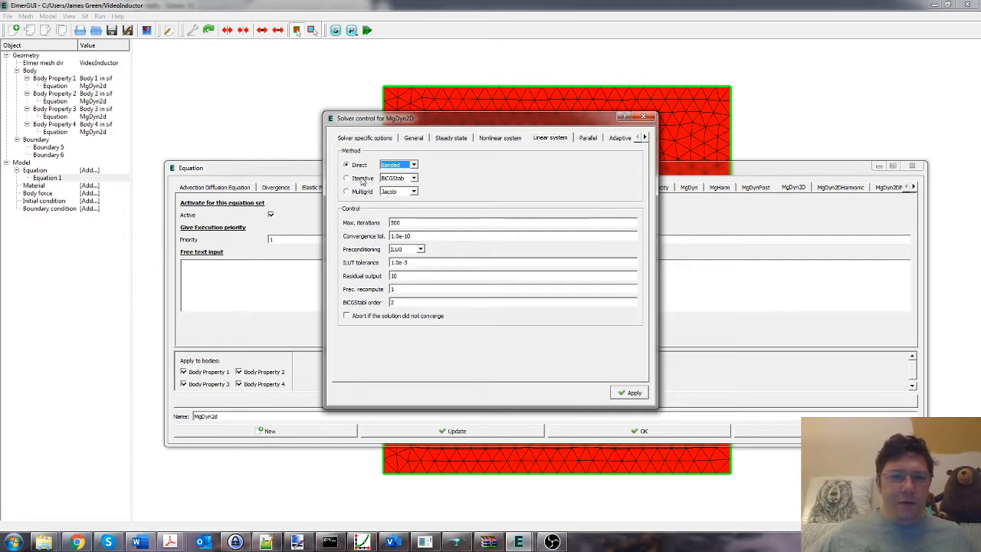
click(363, 179)
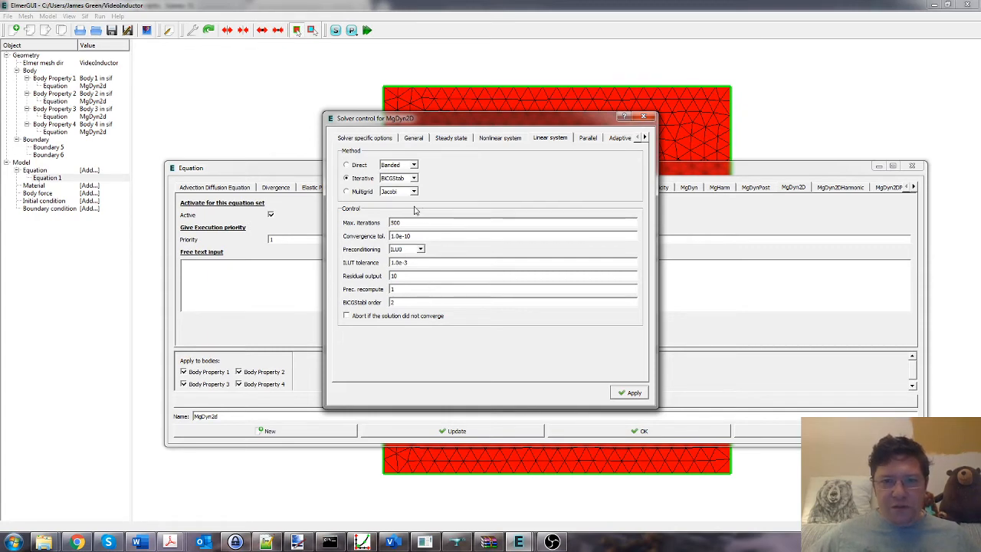
Review the MgDyn2D solver's procedure and variable, its general execution options and its steady-state convergence settings.
click(395, 140)
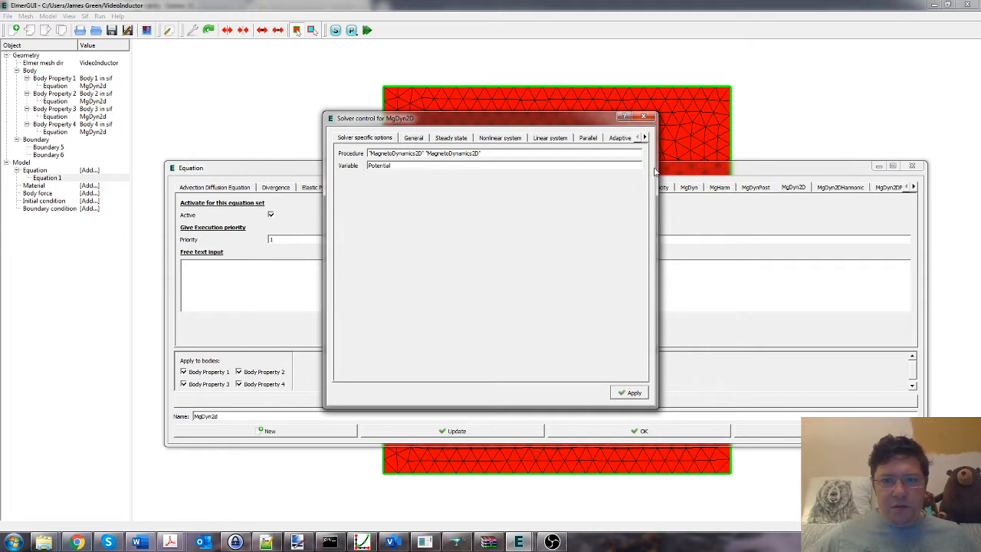
drag(656, 170, 847, 177)
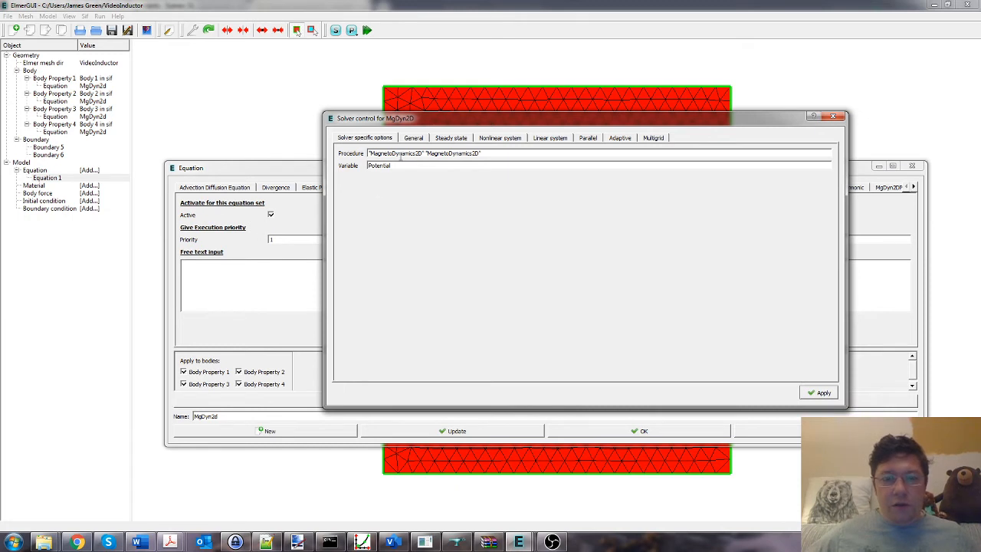
drag(399, 164, 370, 166)
click(400, 165)
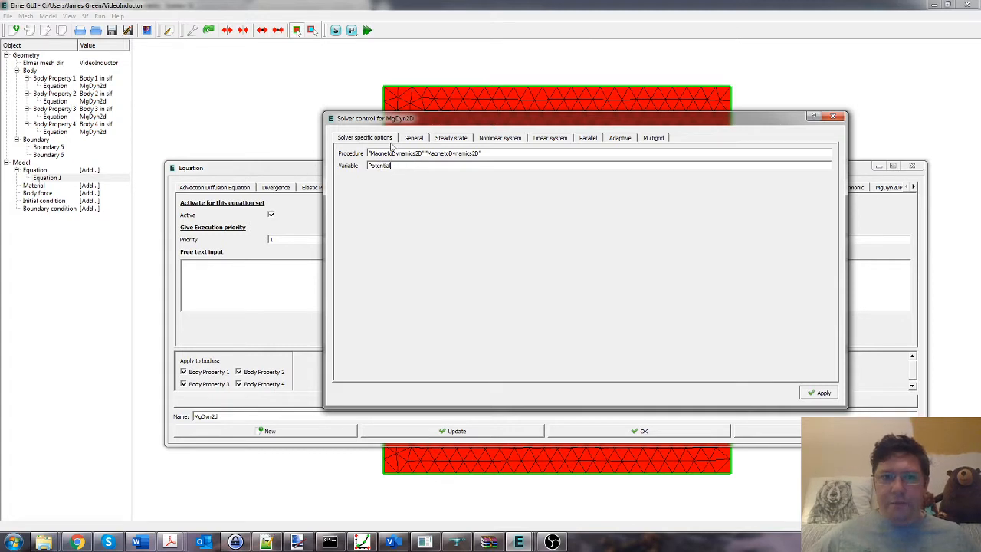
click(411, 138)
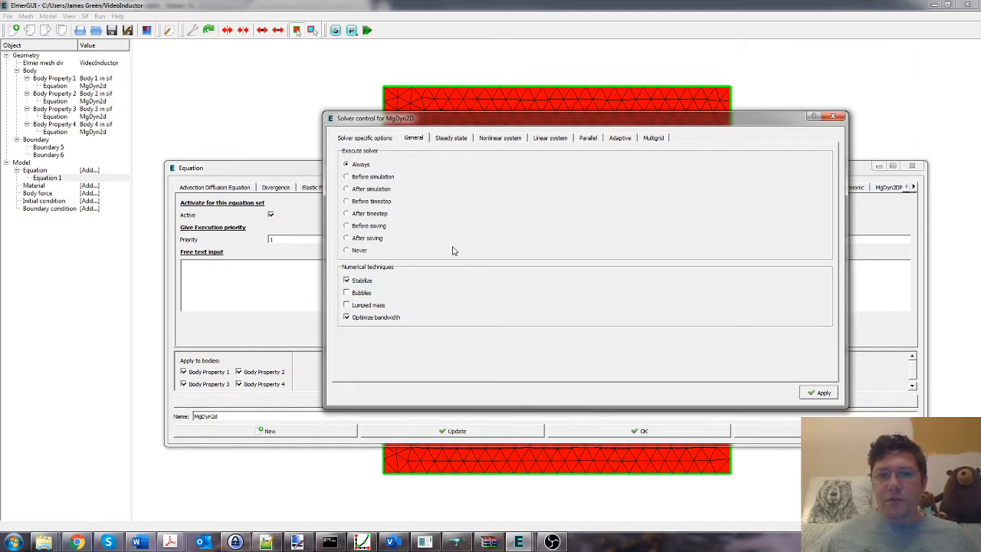
click(462, 139)
click(420, 140)
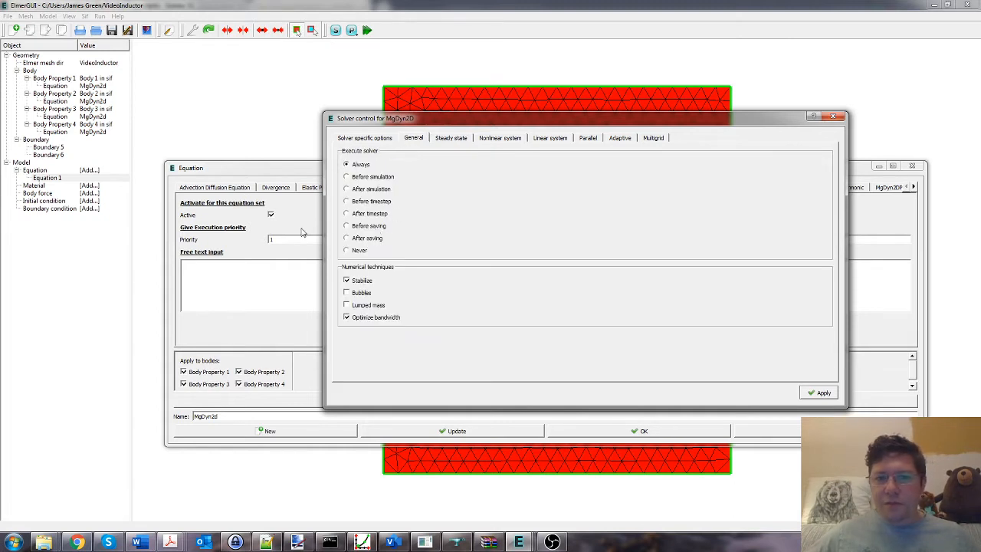
click(462, 140)
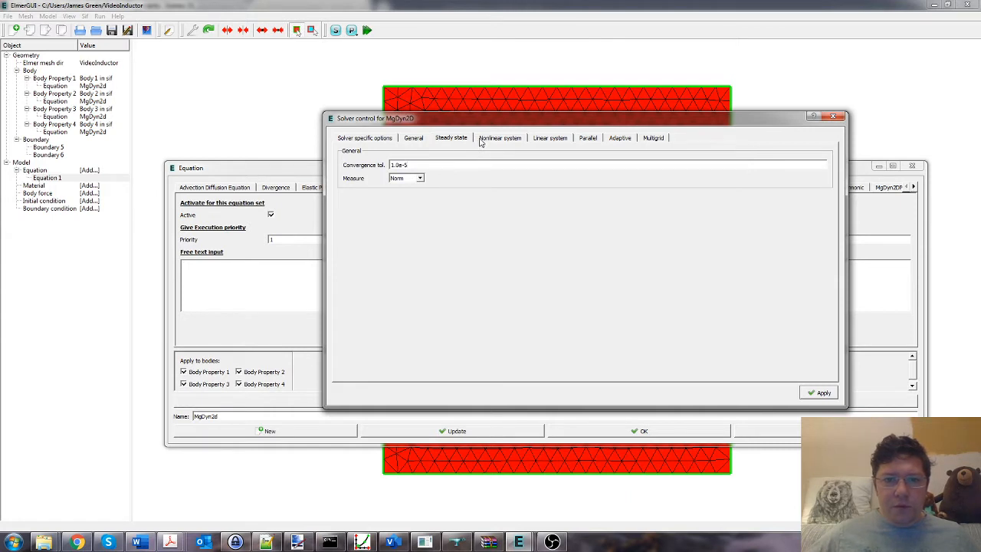
Check the MgDyn2D solver's parallel and general settings, apply them, and update the MgDyn2d equation.
click(591, 141)
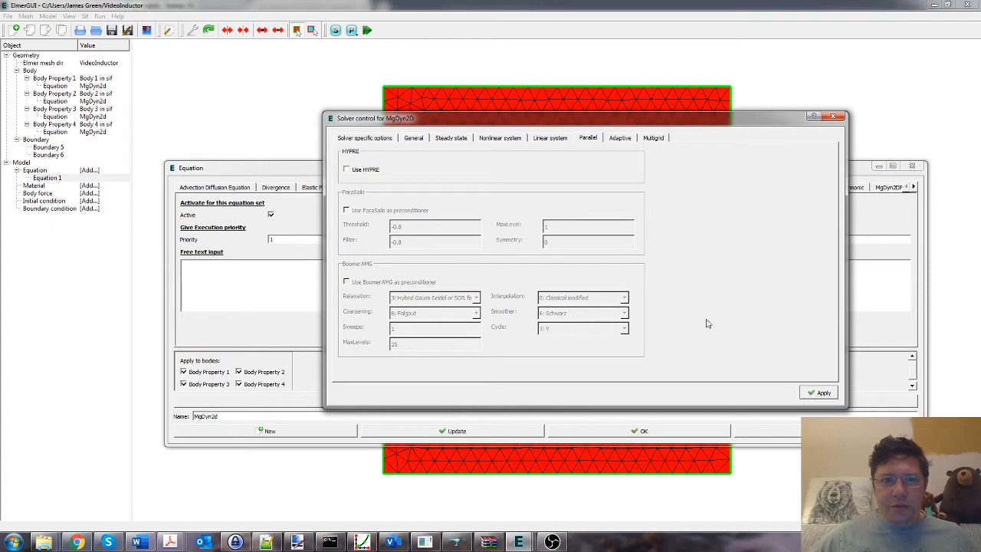
click(423, 140)
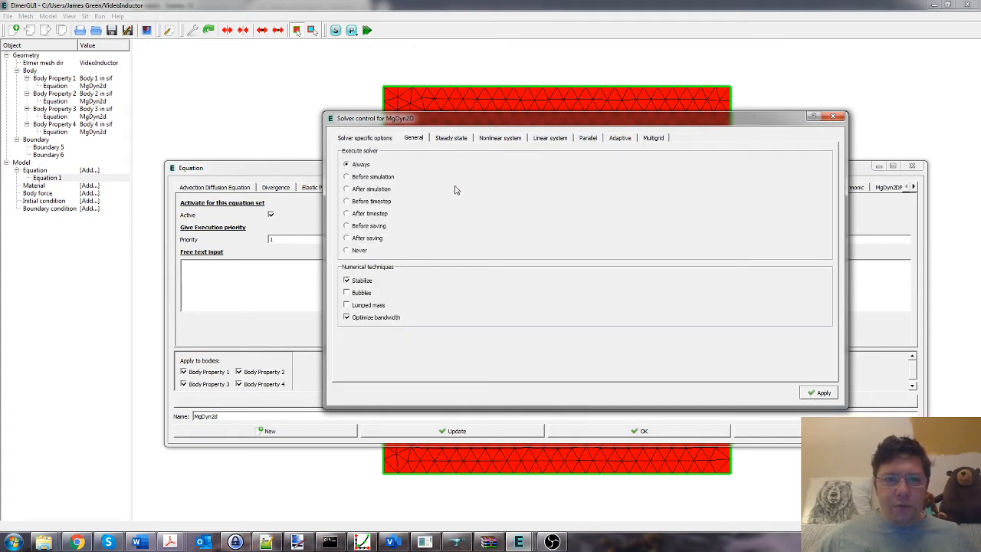
click(815, 394)
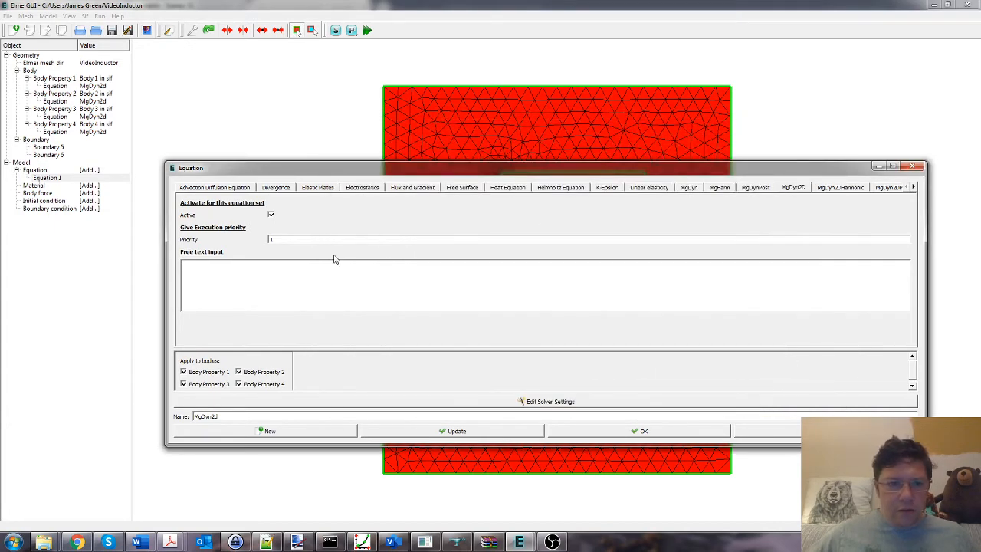
click(474, 431)
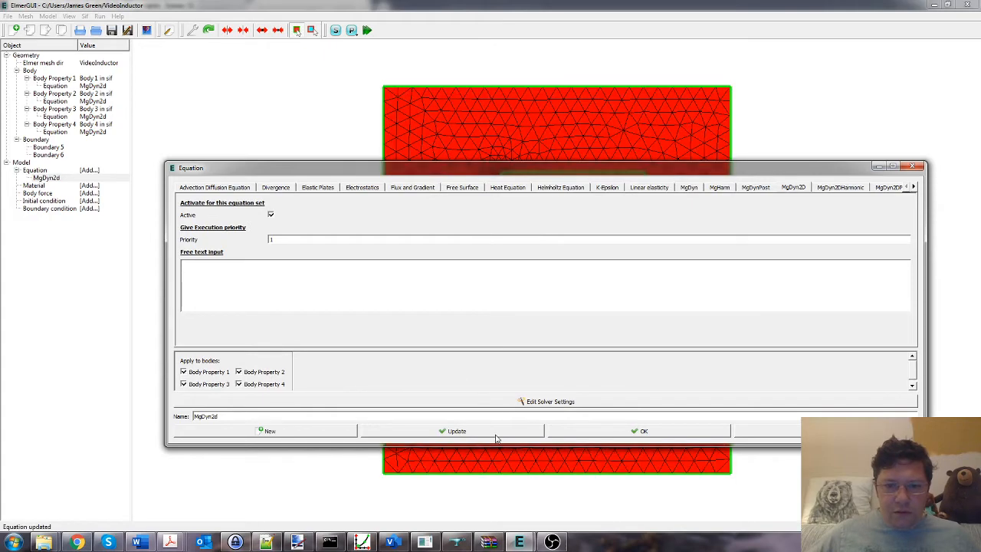
click(575, 431)
Rename body property 1, the coil section inside the core window, as "Coil Inner".
click(70, 79)
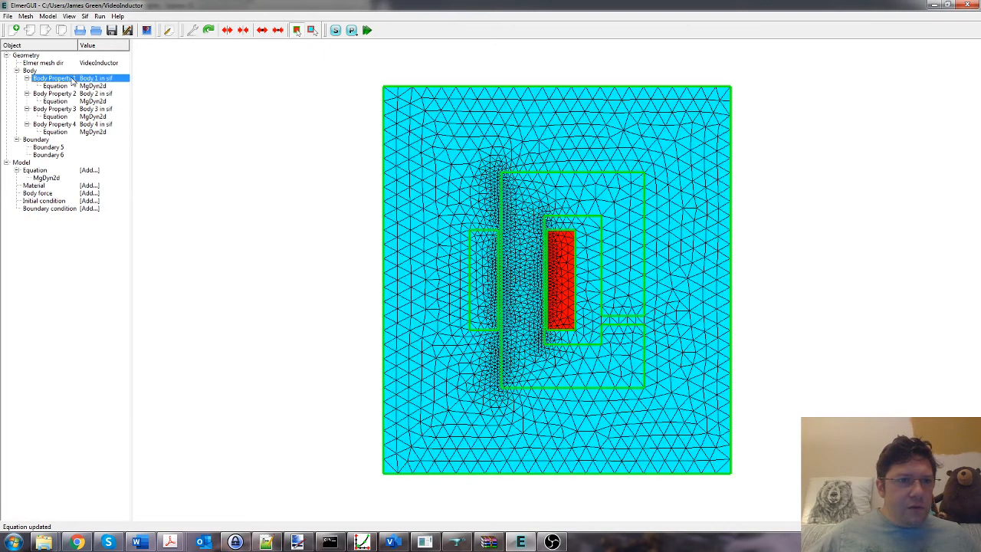
right_click(74, 78)
click(58, 80)
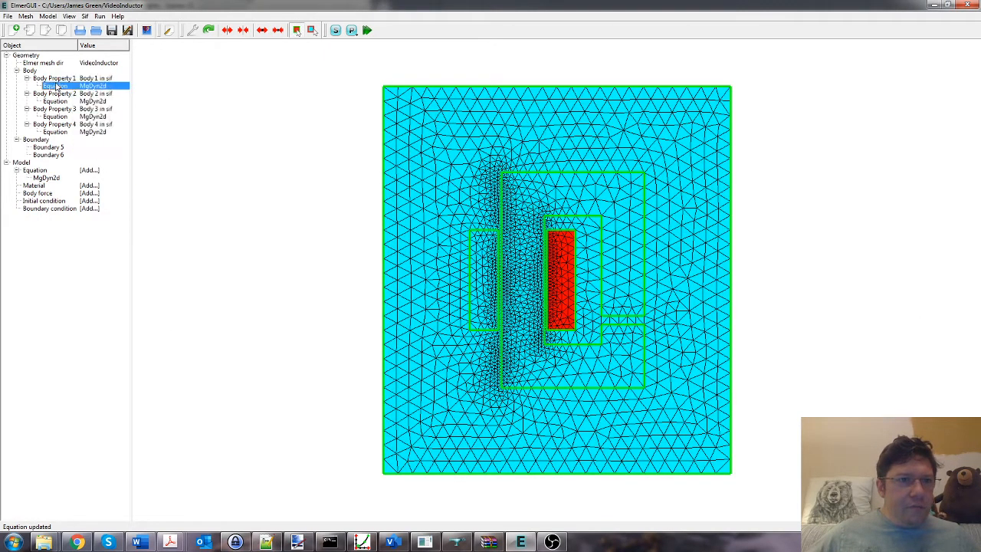
double_click(56, 79)
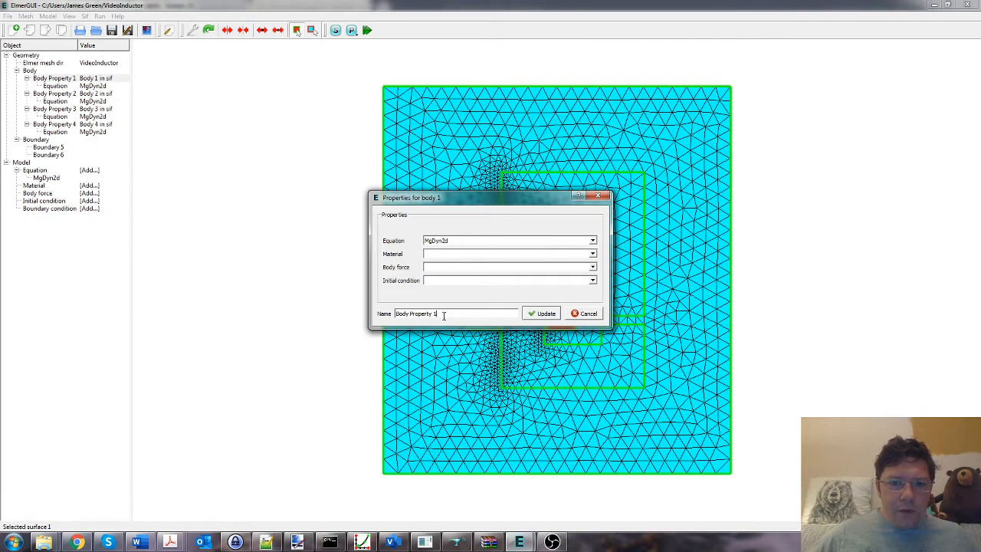
drag(449, 313, 355, 314)
drag(435, 203, 207, 212)
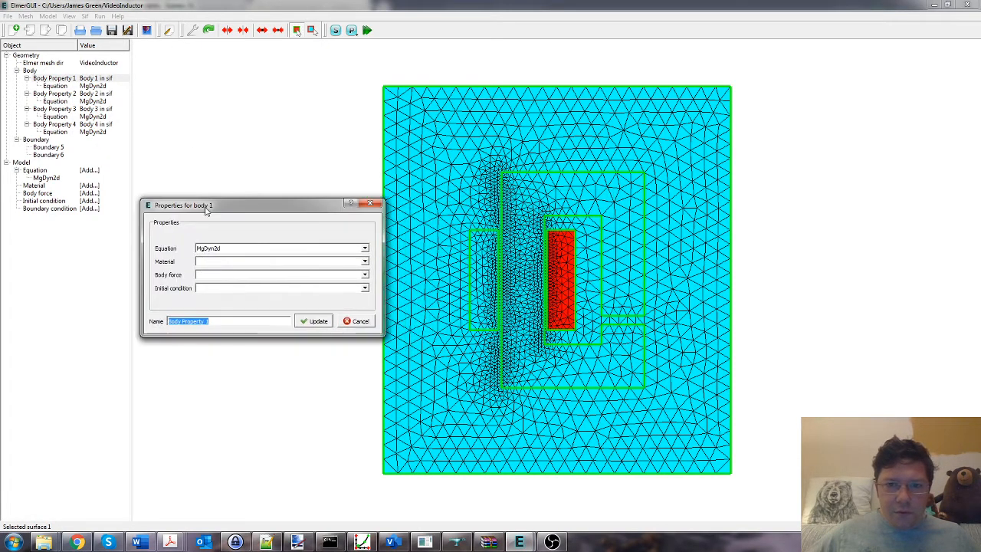
text(Coil)
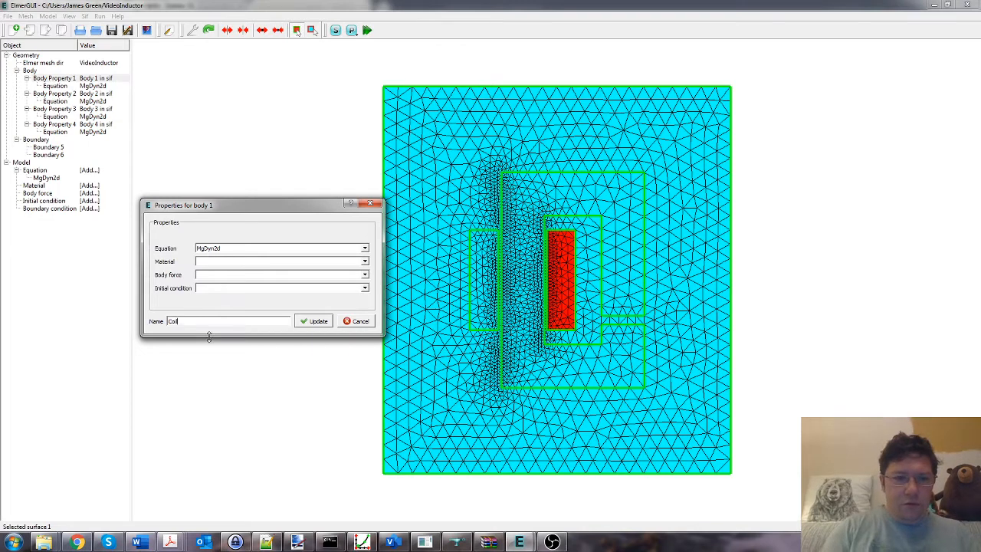
text( Inner)
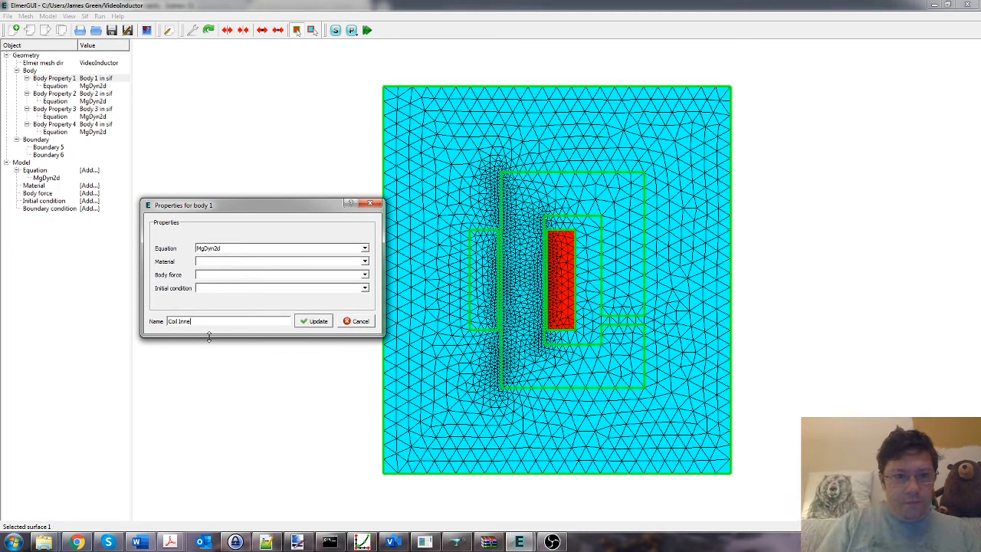
key(Return)
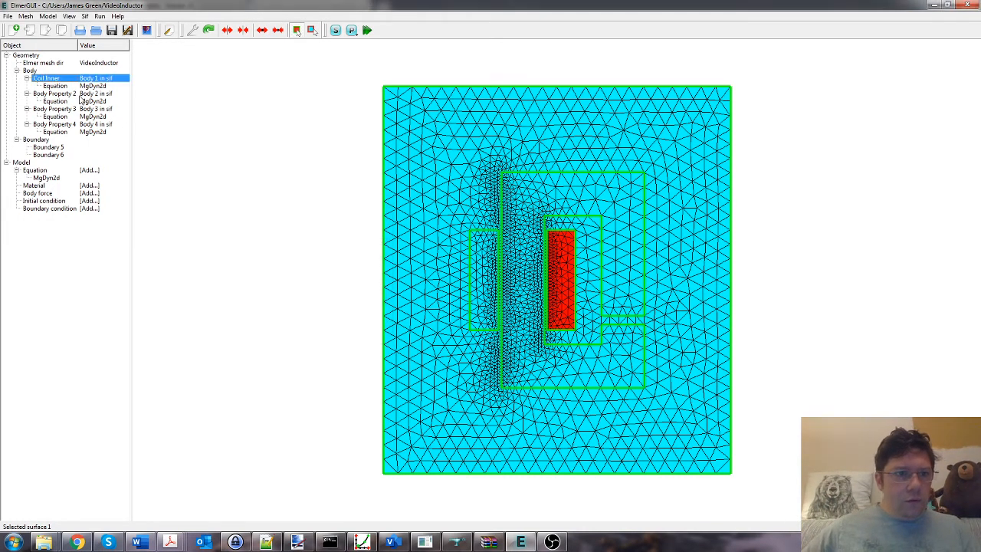
Rename body property 2, the coil section outside the core, as "Coil Outer".
double_click(77, 95)
drag(459, 315, 367, 316)
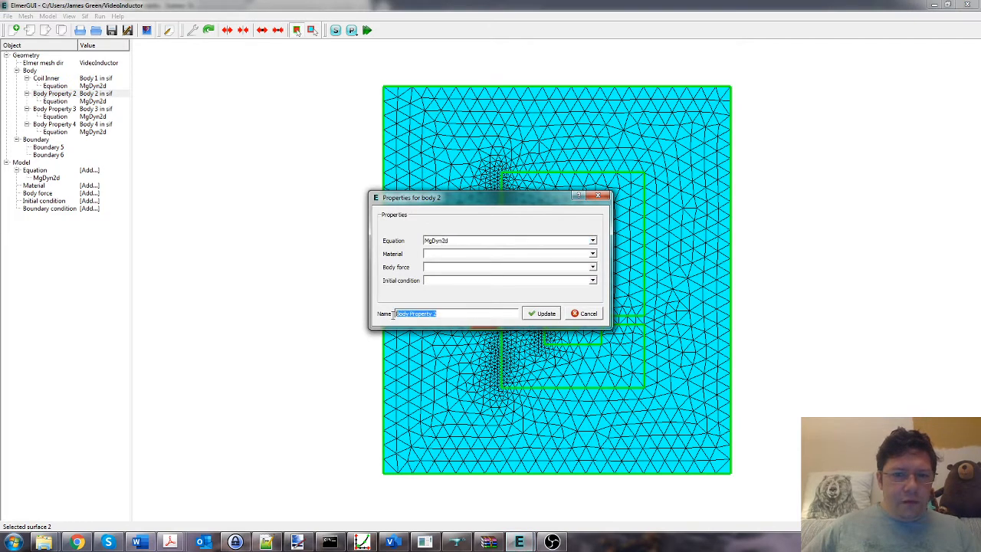
drag(449, 200, 207, 245)
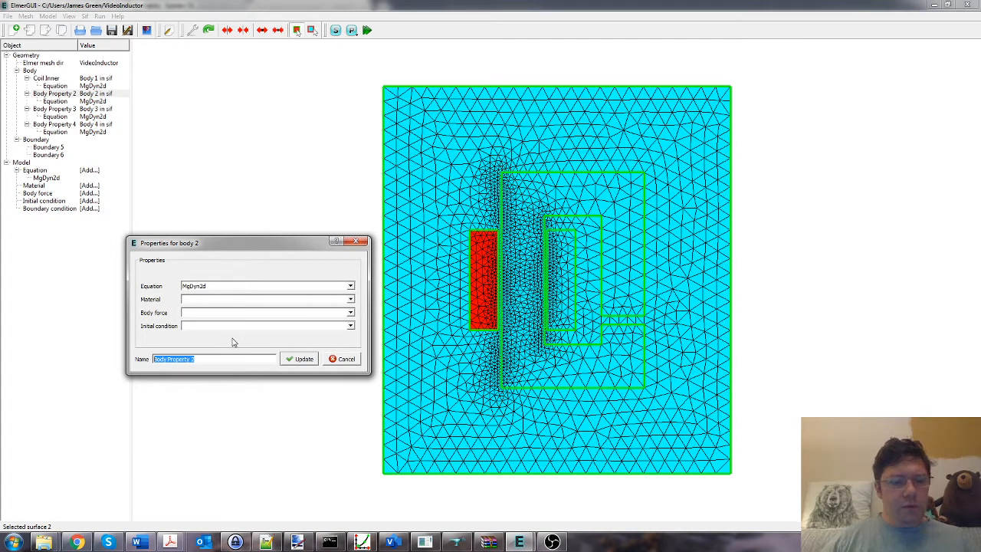
text(Coil Outer)
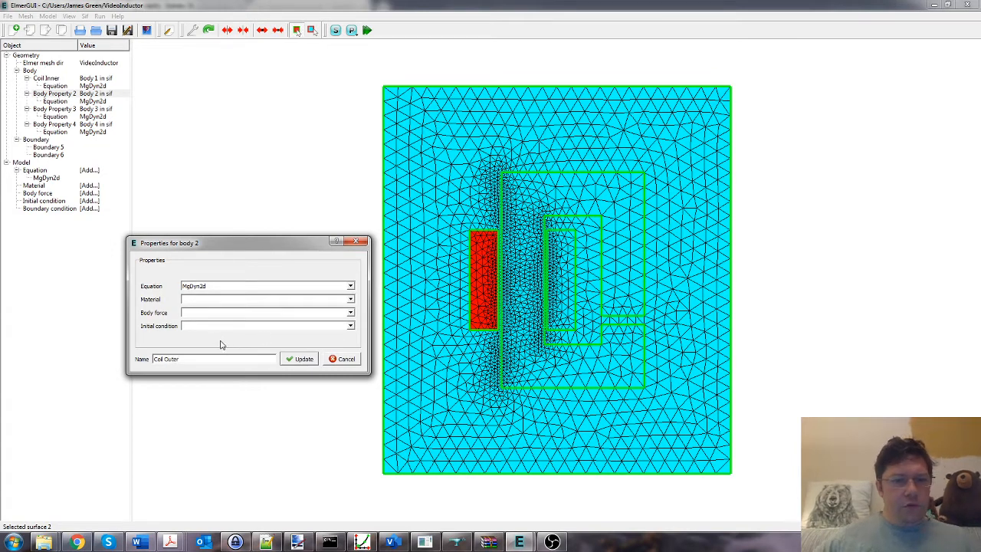
click(299, 359)
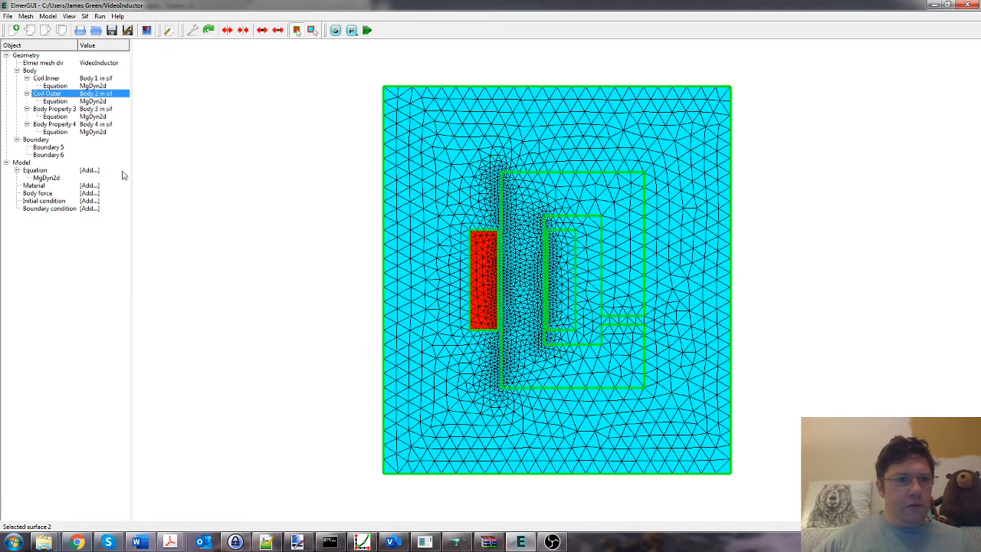
Rename body property 3, the region surrounding the core and coils, as "Air".
double_click(68, 110)
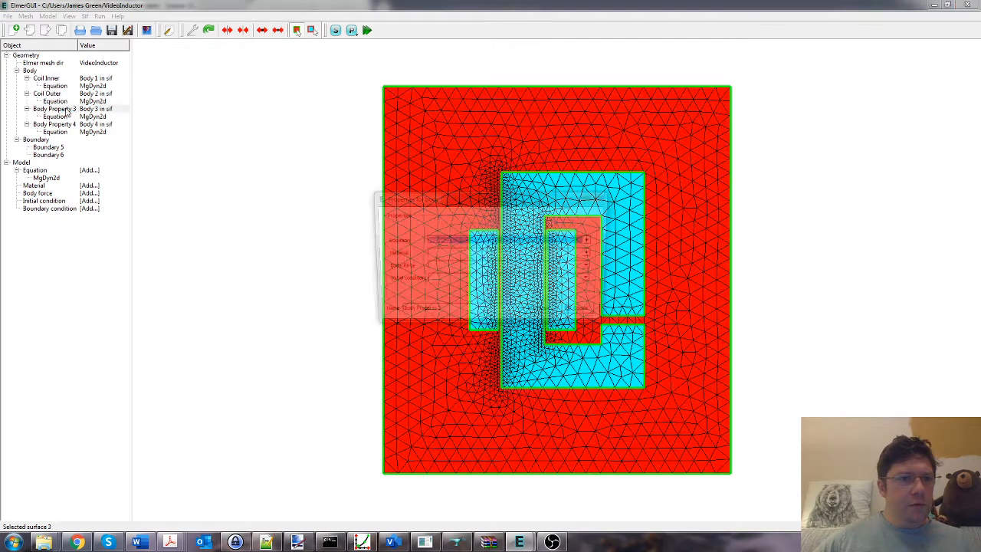
triple_click(437, 313)
text(Air)
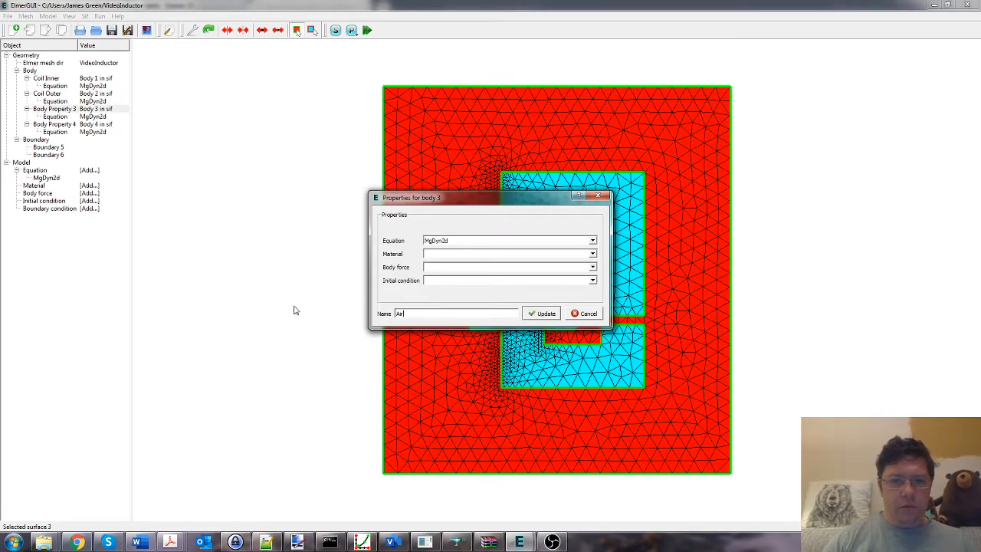
key(Return)
Rename body property 4, the C-shaped gapped region, as "Core".
double_click(77, 126)
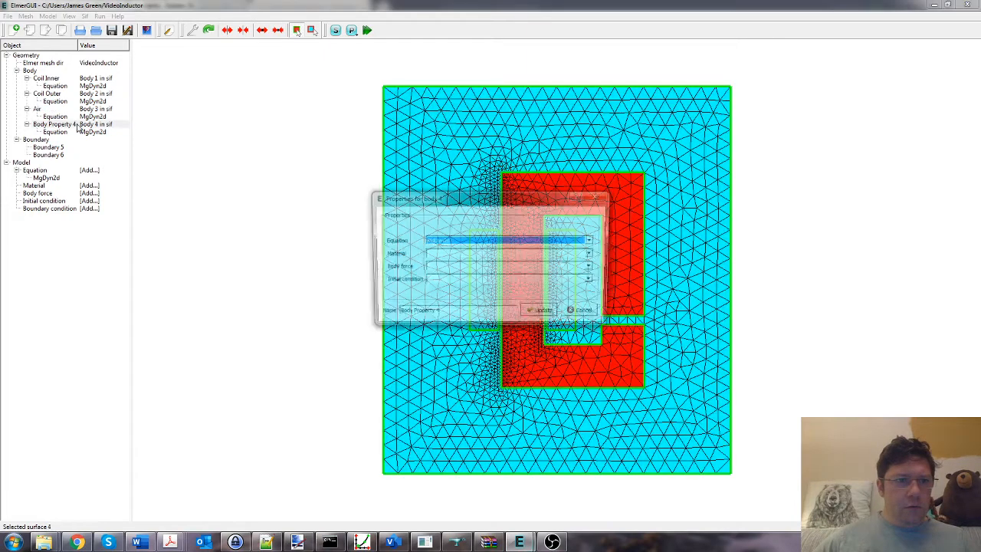
triple_click(446, 311)
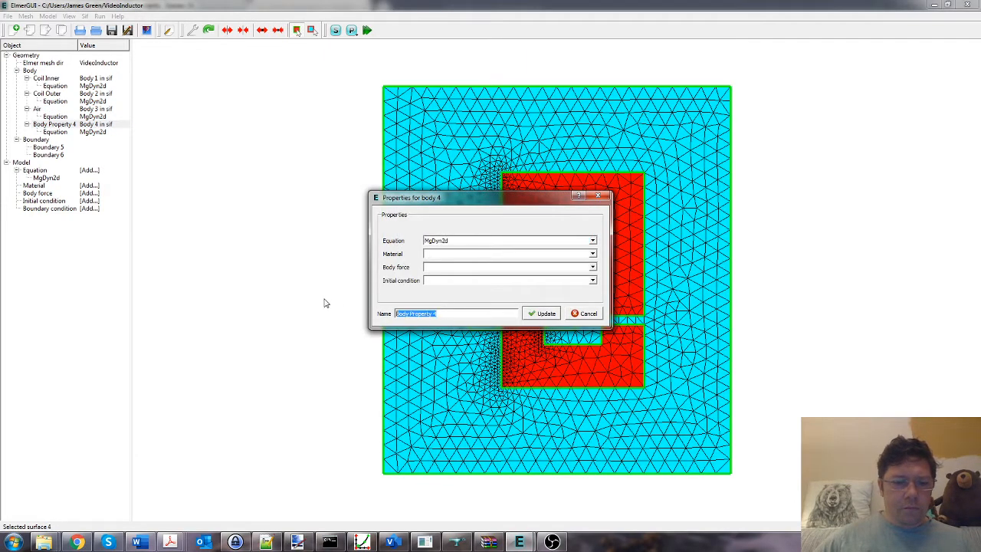
text(Core)
key(Return)
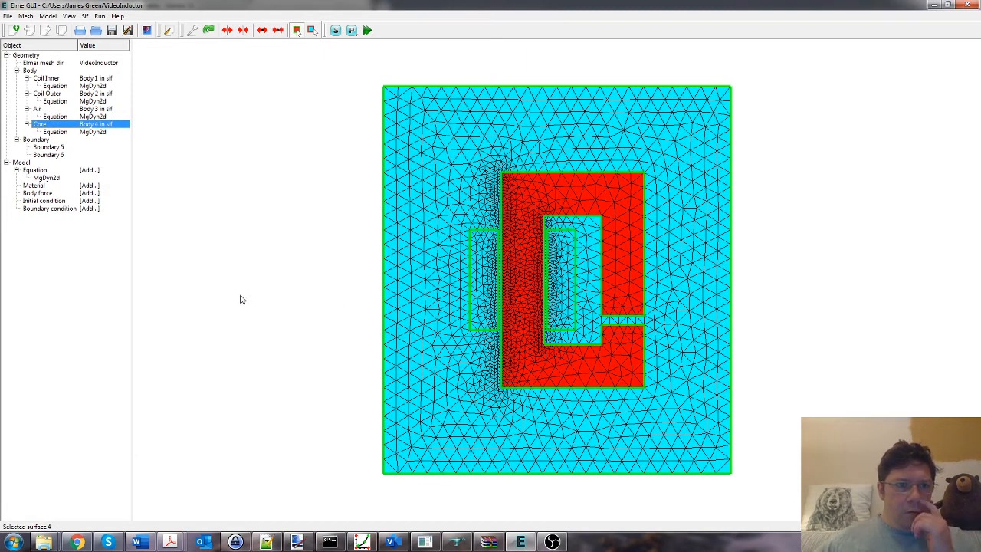
Identify boundaries 5 and 6 in the mesh and inspect the boundary condition properties of boundary 5.
click(53, 156)
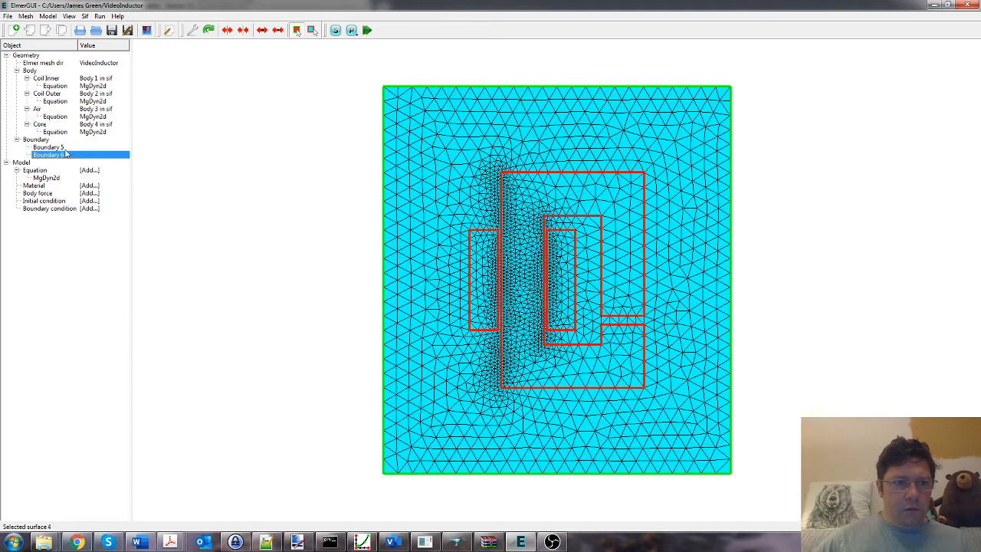
double_click(66, 149)
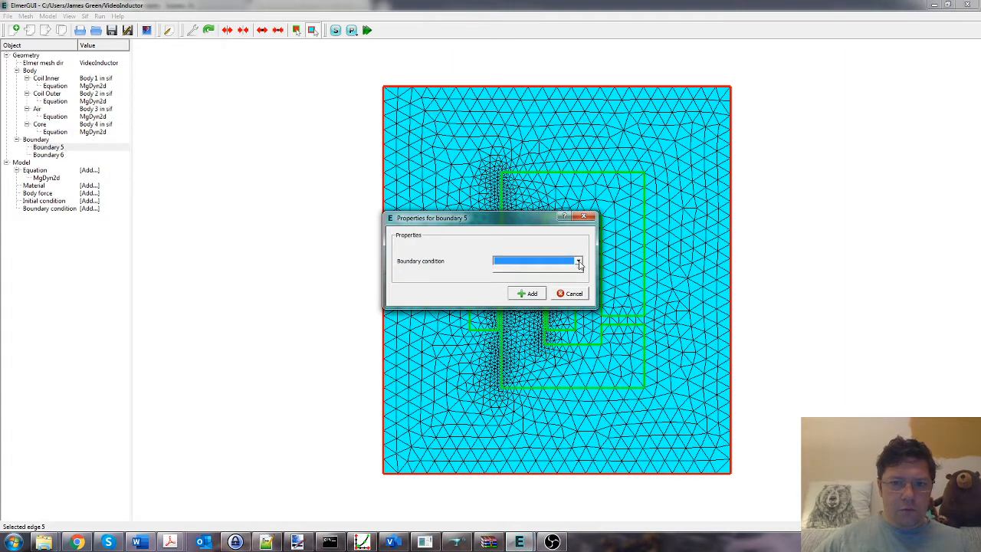
click(574, 294)
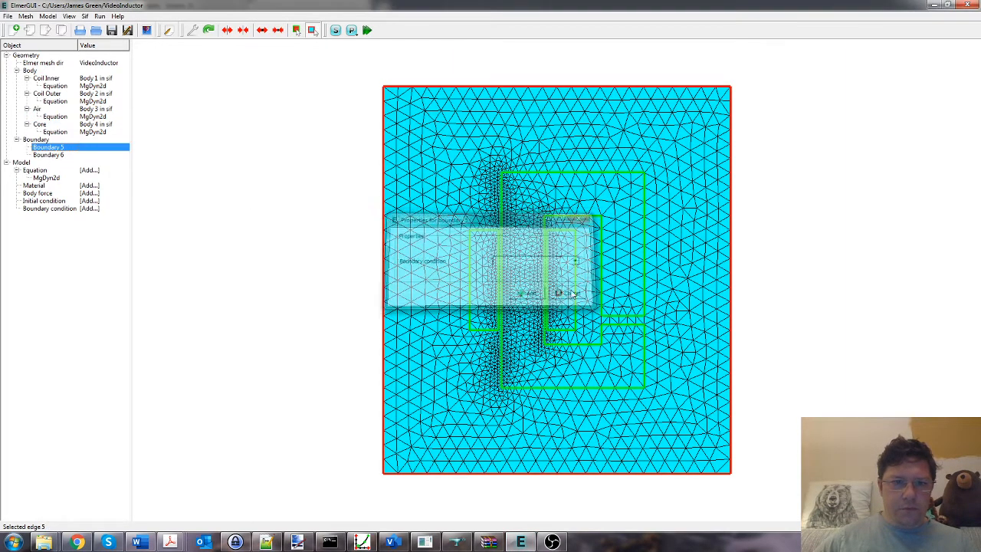
double_click(49, 149)
click(568, 293)
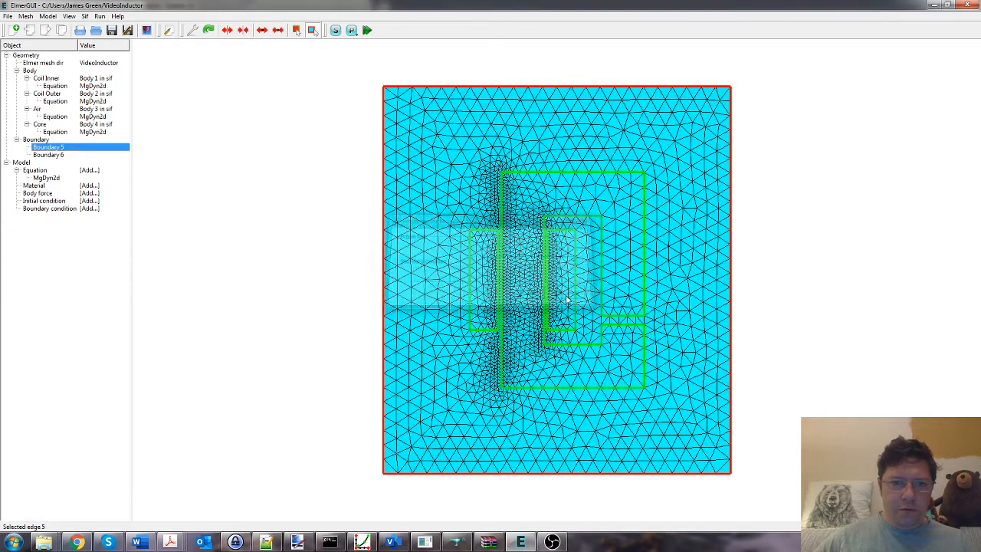
right_click(50, 148)
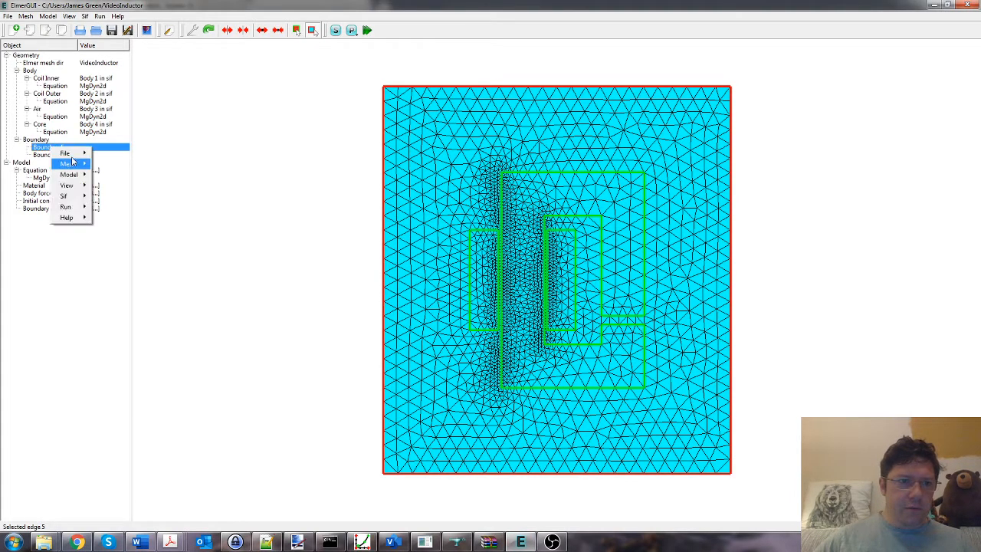
click(65, 162)
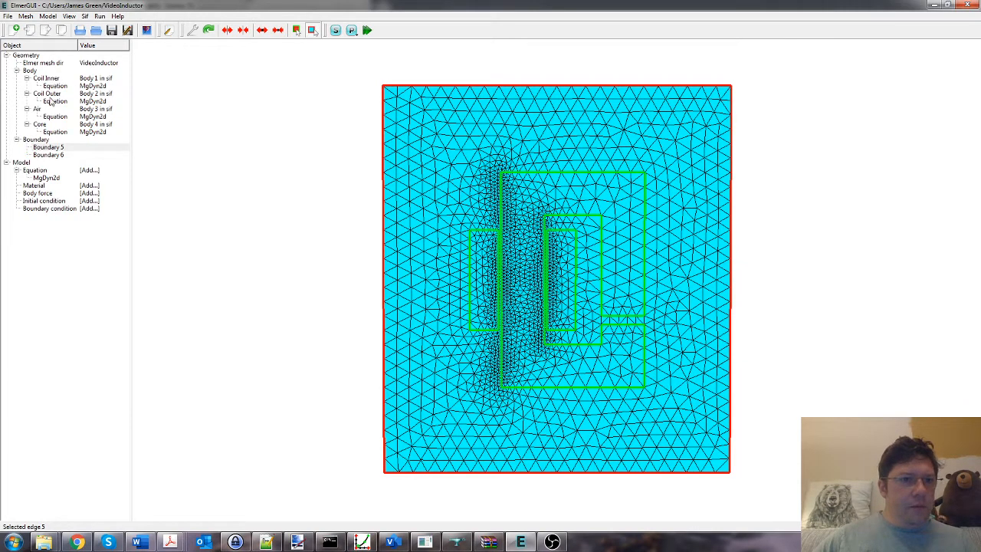
Collapse the Body and Boundary groups in the model tree and reopen the MgDyn2d equation in a wider window.
double_click(46, 178)
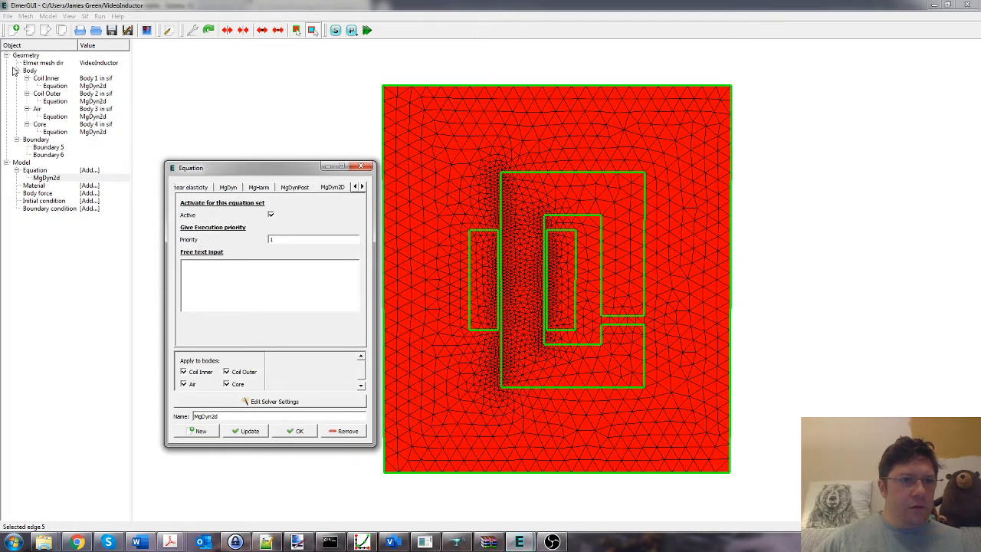
click(16, 71)
click(16, 78)
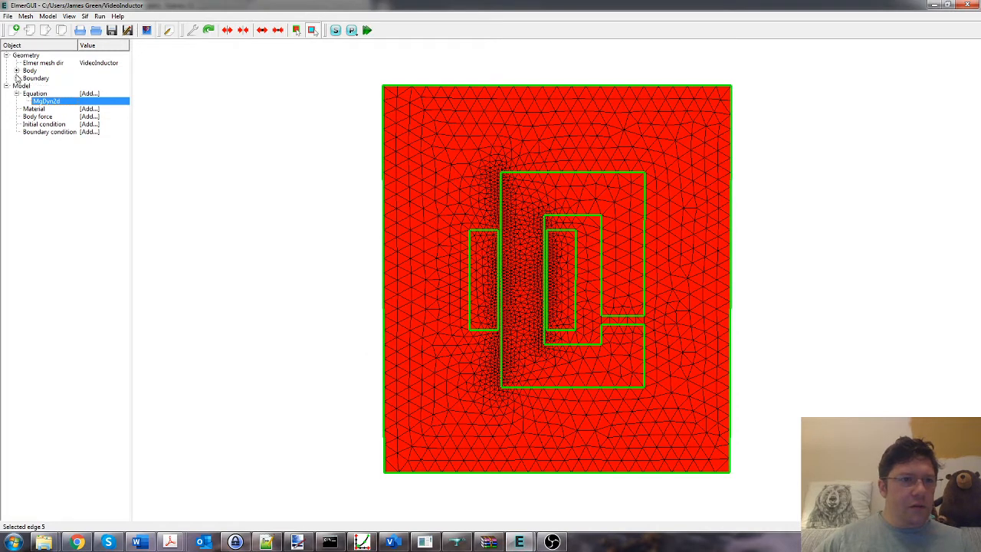
double_click(46, 102)
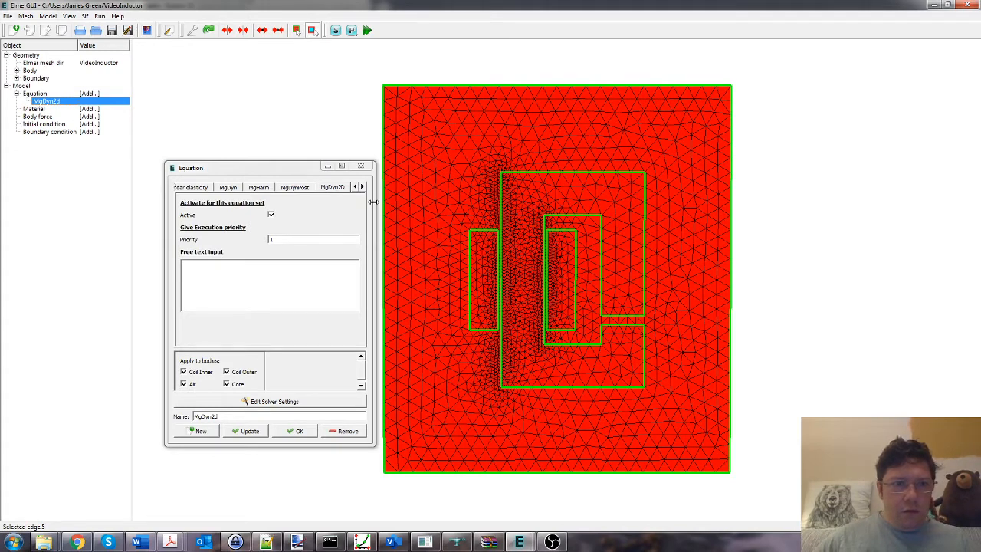
drag(374, 202, 927, 201)
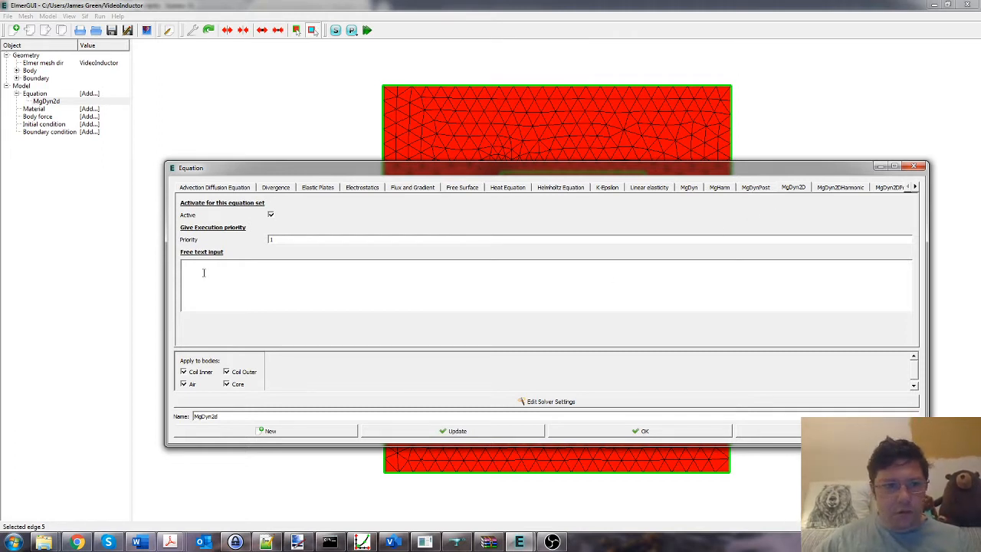
drag(165, 290, 87, 293)
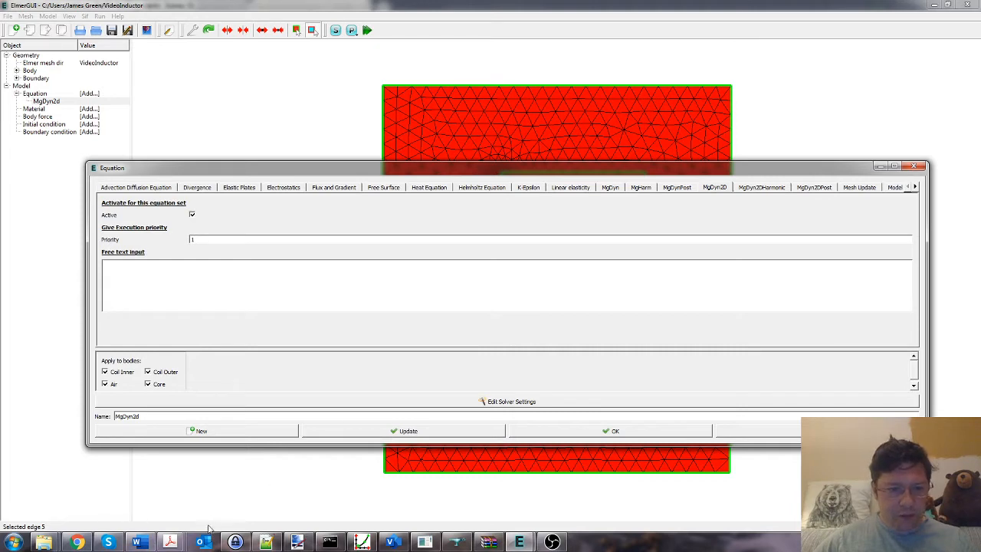
Switch to ElmerModelsManual.pdf in Adobe Acrobat and go from its table of contents to chapter 21, Computation of Magnetic Fields in 2D.
click(172, 541)
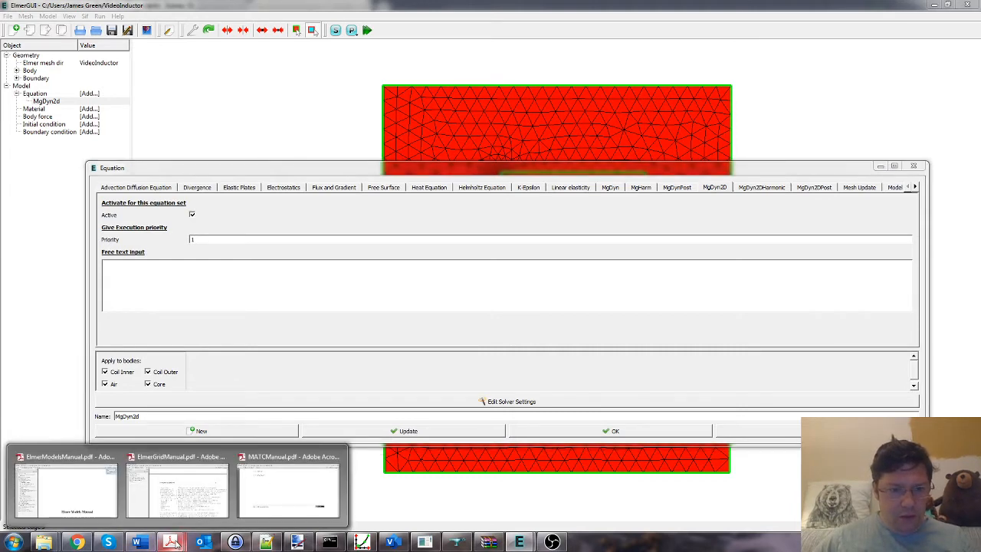
click(65, 491)
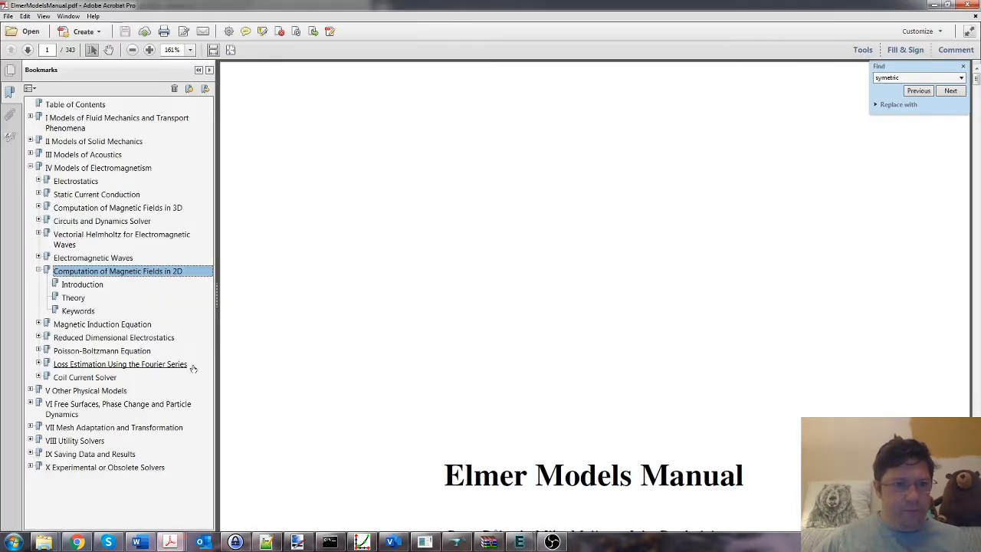
scroll(416, 284, down, 10)
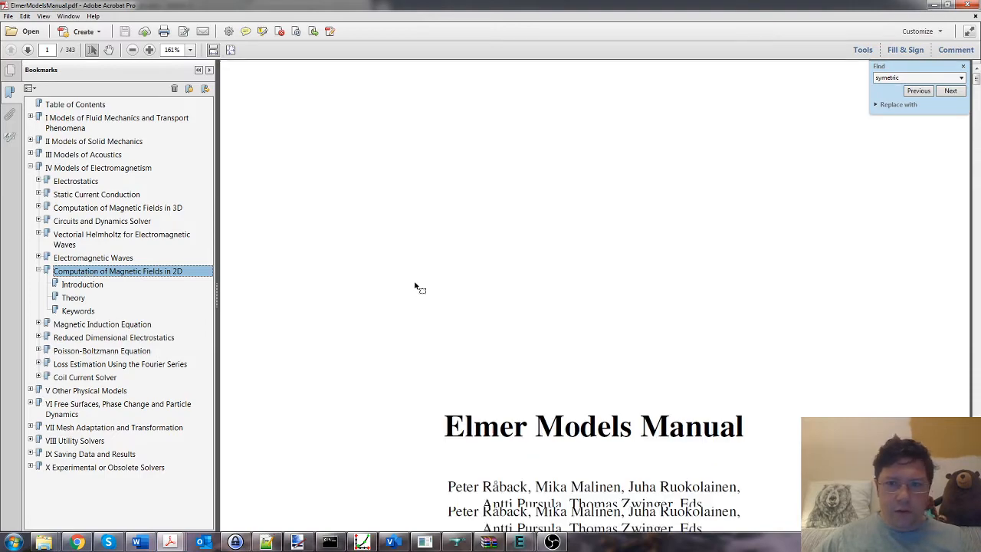
scroll(420, 285, down, 15)
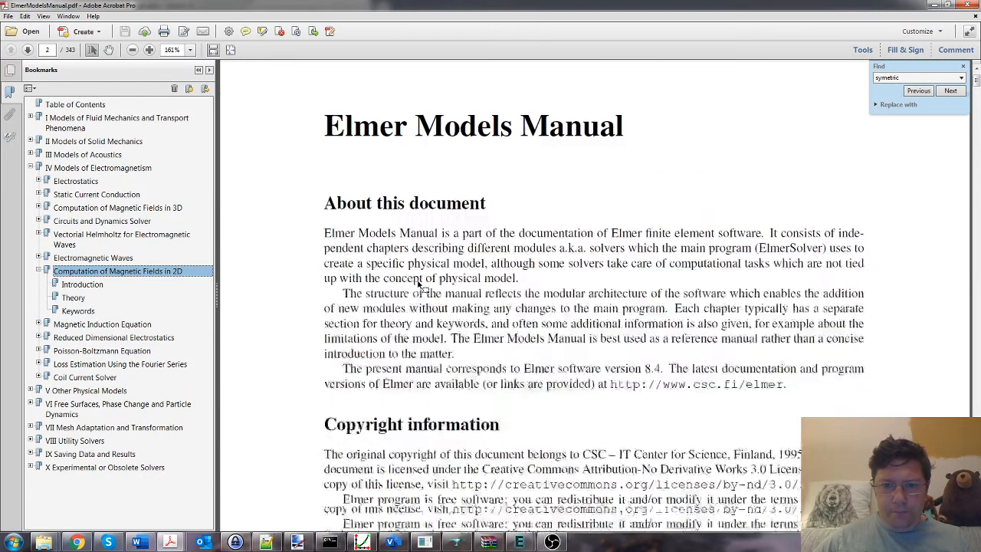
scroll(422, 286, down, 10)
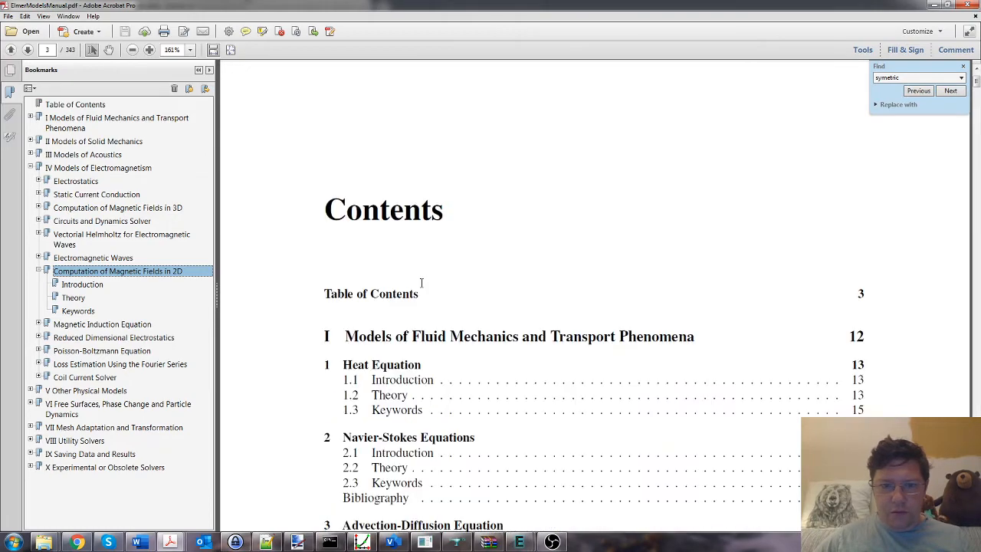
scroll(420, 282, down, 15)
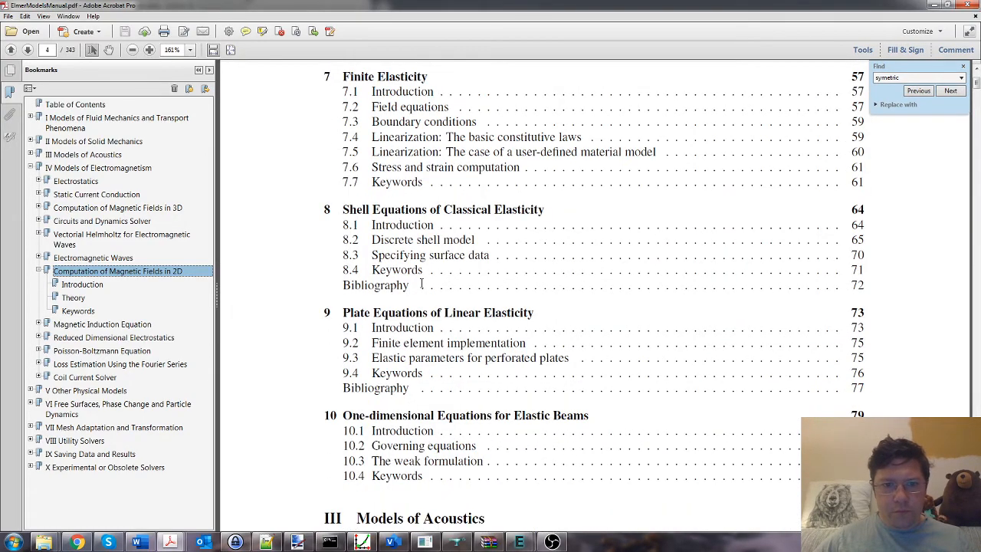
scroll(421, 284, down, 10)
scroll(421, 286, down, 10)
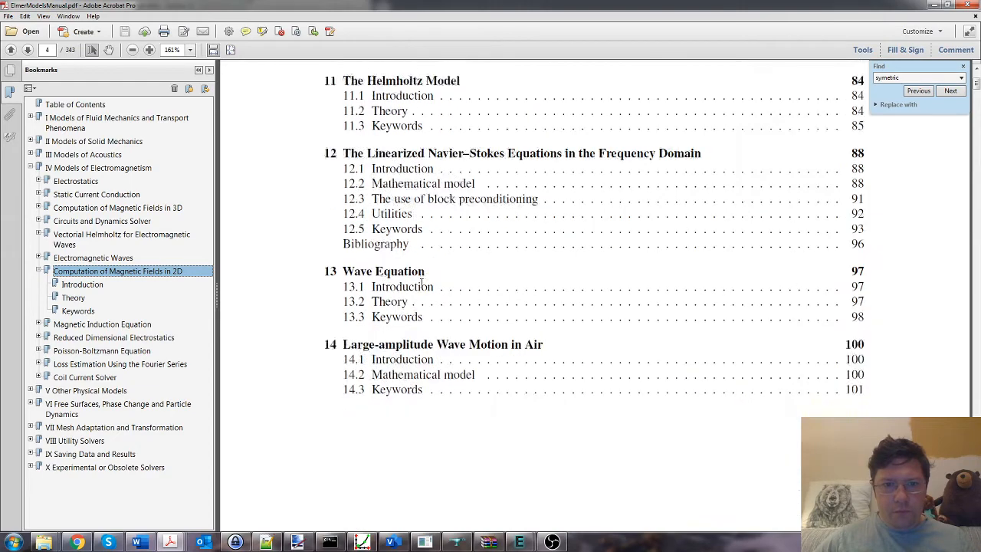
scroll(421, 287, down, 10)
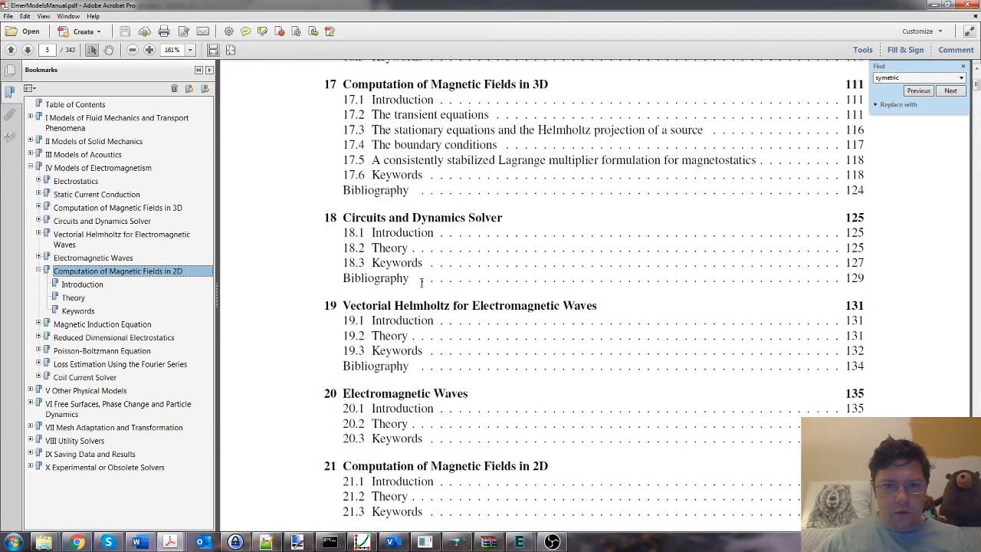
scroll(421, 283, down, 3)
click(455, 344)
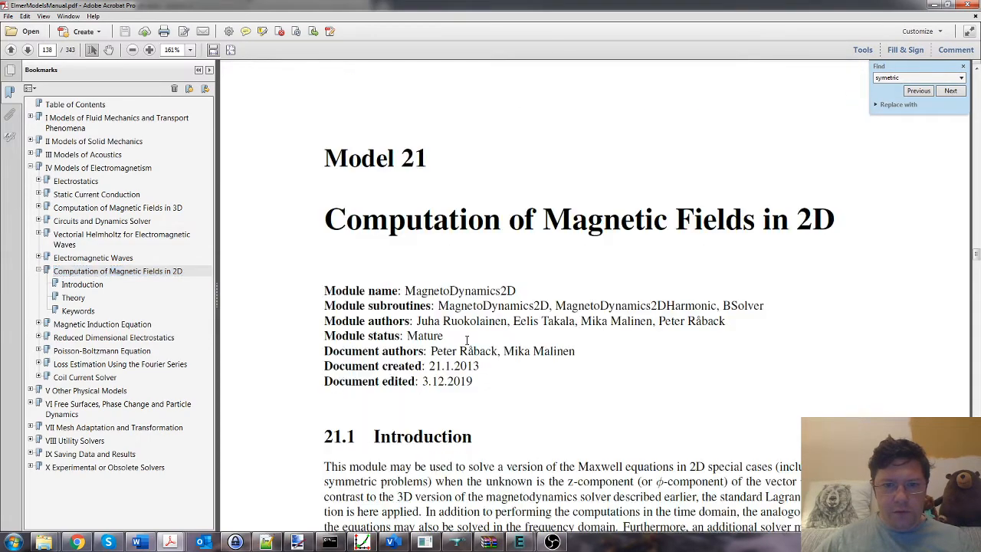
Read through the 2D magnetic fields chapter, from the introduction and keyword listings to the keywords for BSolver.
scroll(465, 340, down, 6)
scroll(468, 339, down, 20)
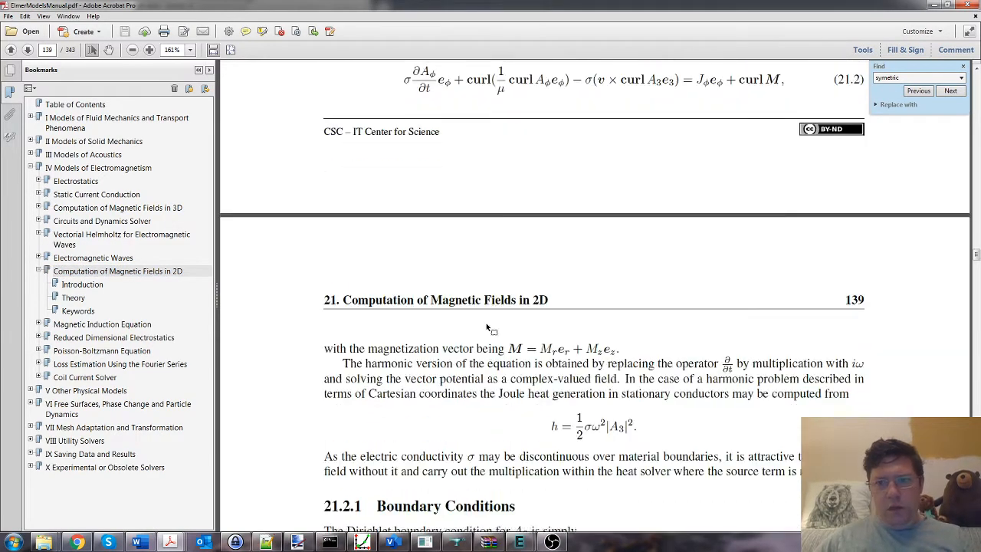
scroll(487, 322, down, 15)
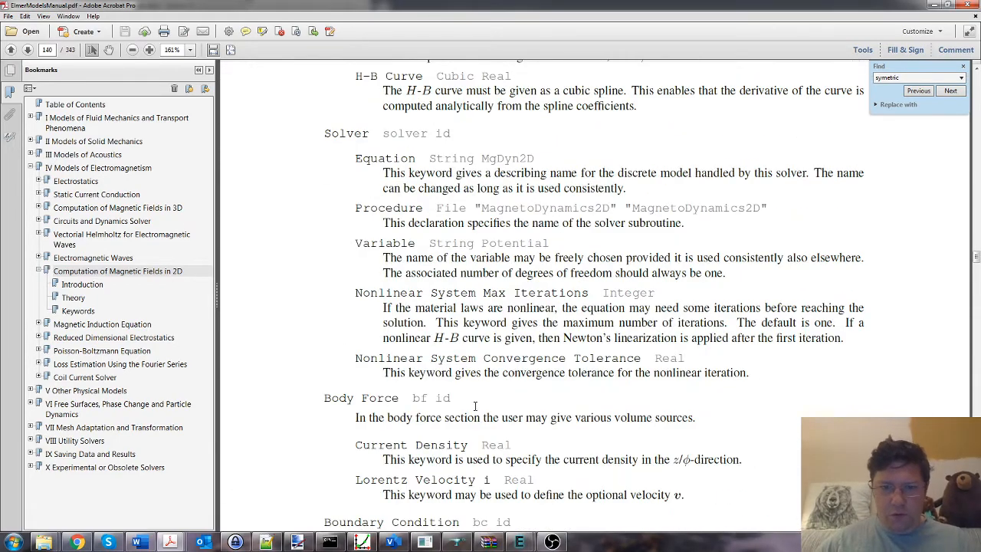
scroll(486, 360, down, 10)
scroll(483, 400, down, 12)
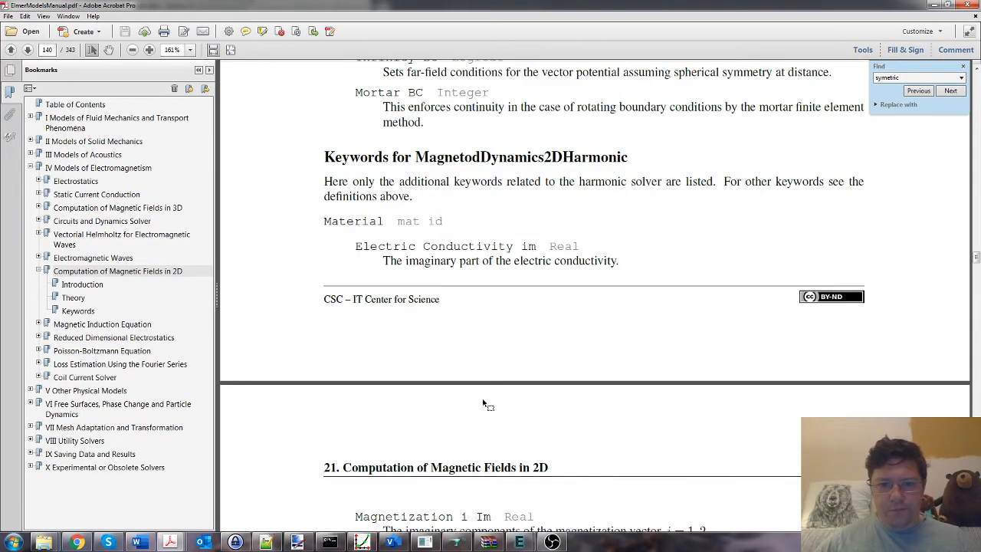
scroll(482, 396, down, 4)
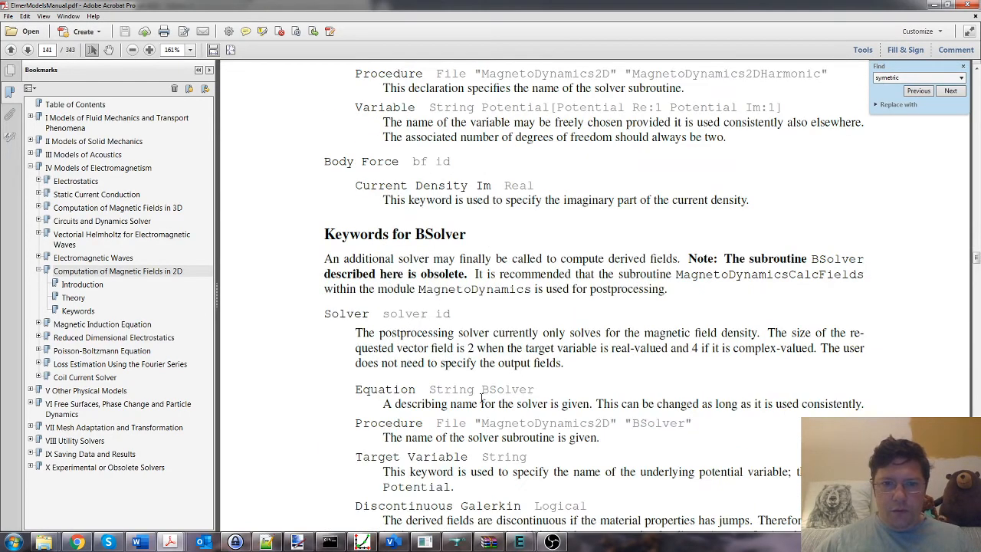
scroll(490, 285, down, 1)
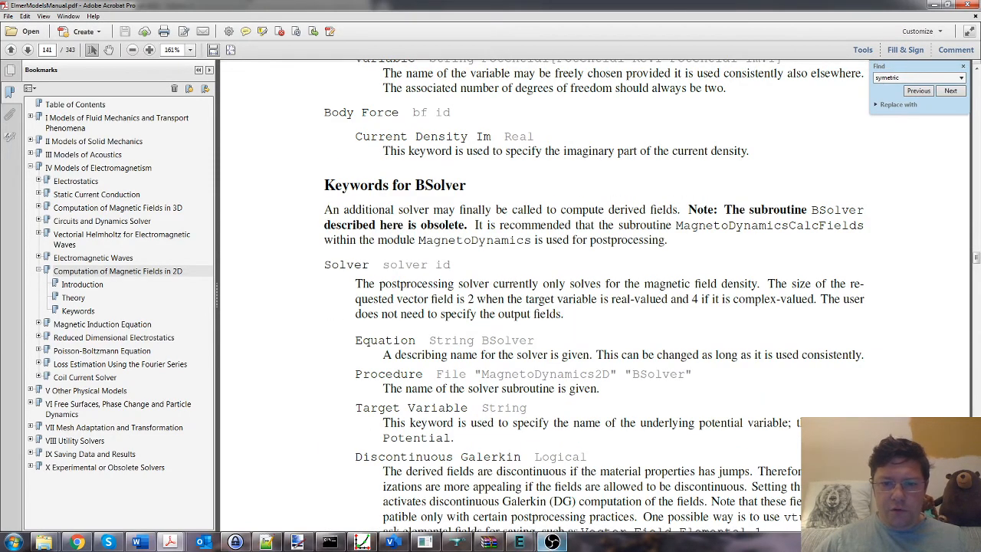
click(551, 542)
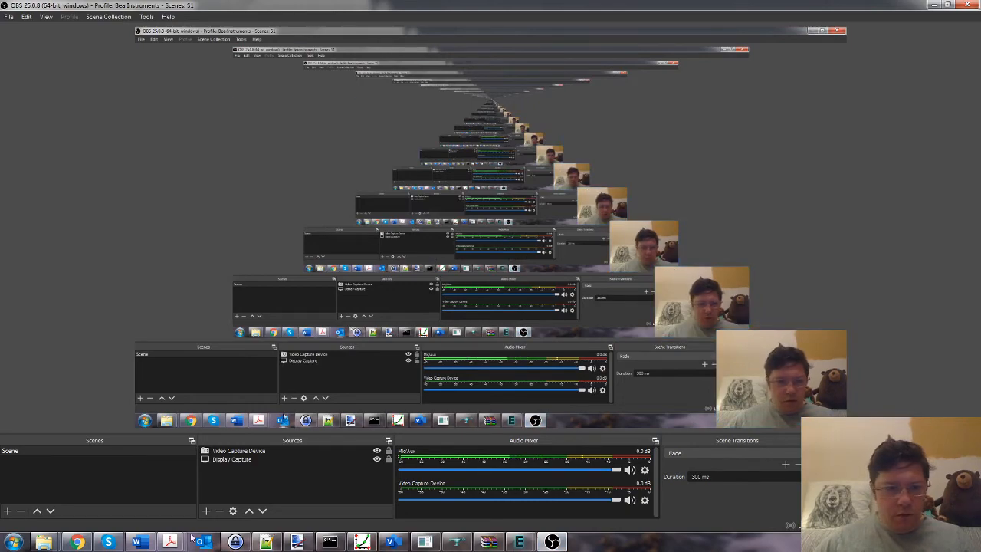
mouse_move(170, 542)
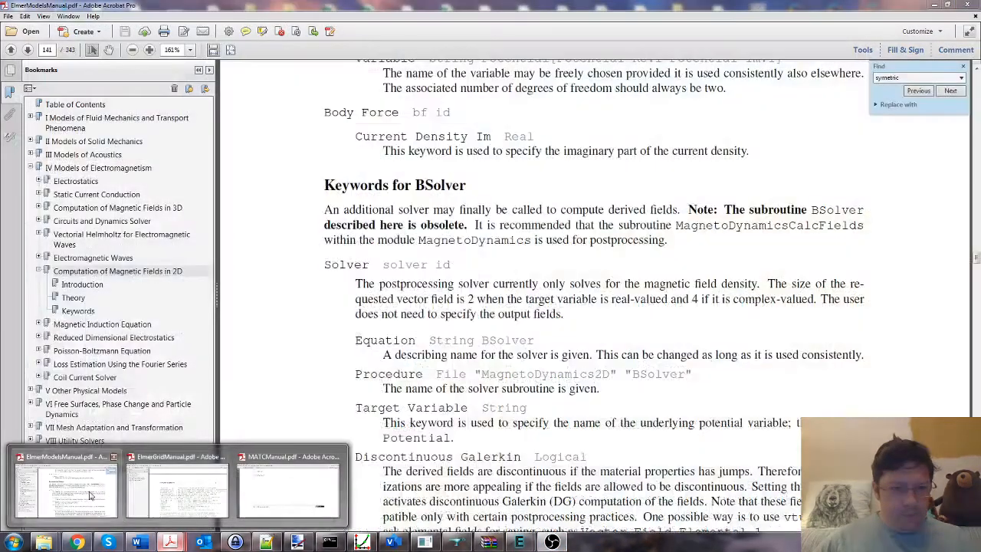
click(90, 494)
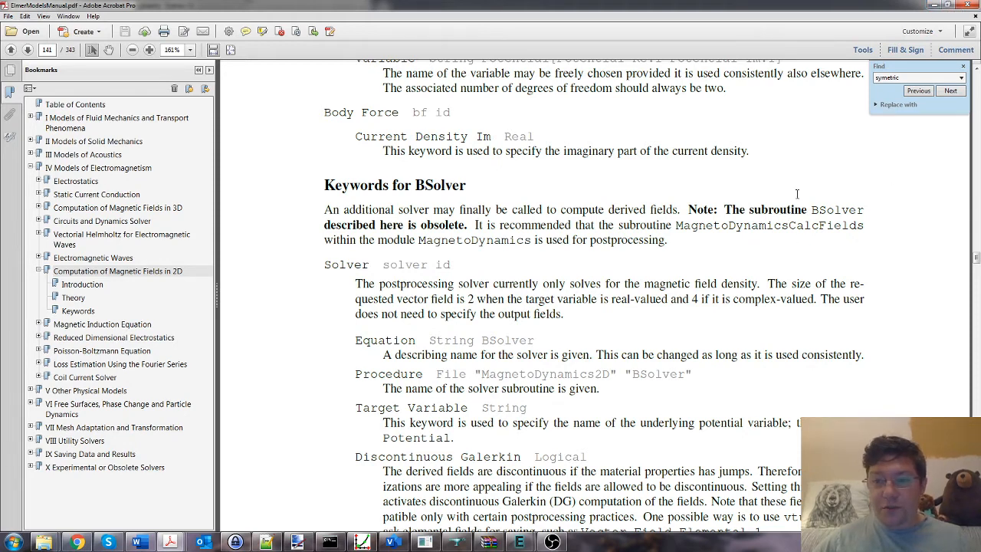
Return to ElmerGUI and activate the MgDynPost solver in the equation set with execution priority 2.
click(936, 5)
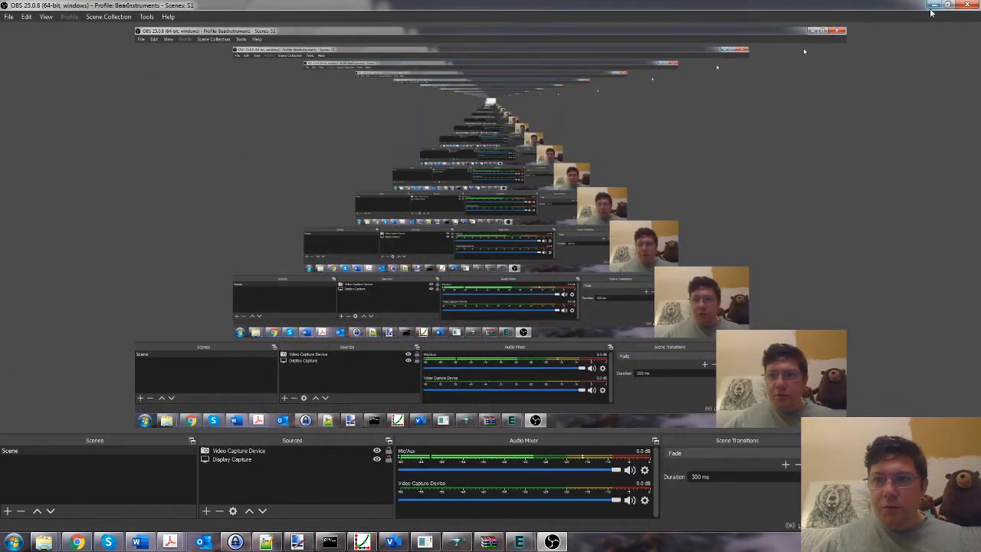
click(932, 8)
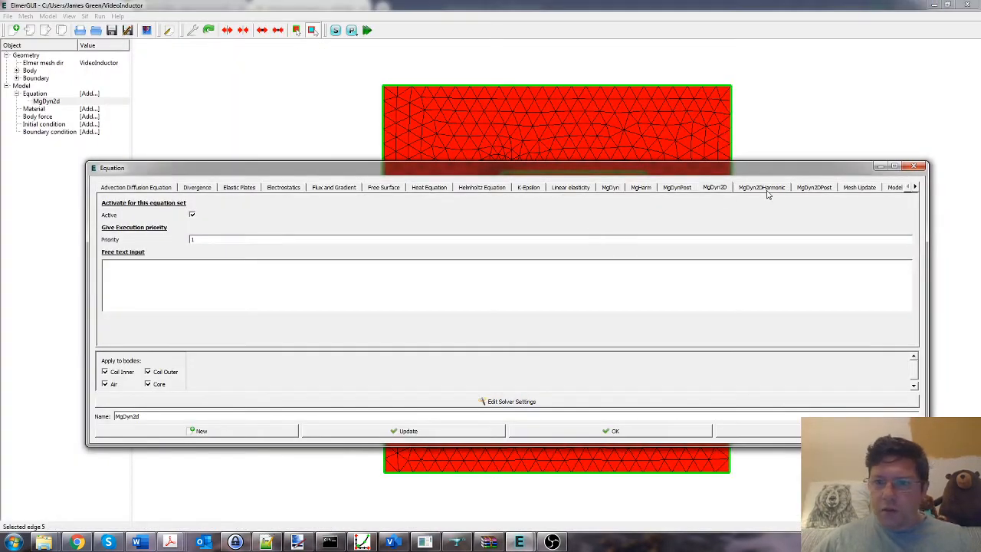
click(677, 189)
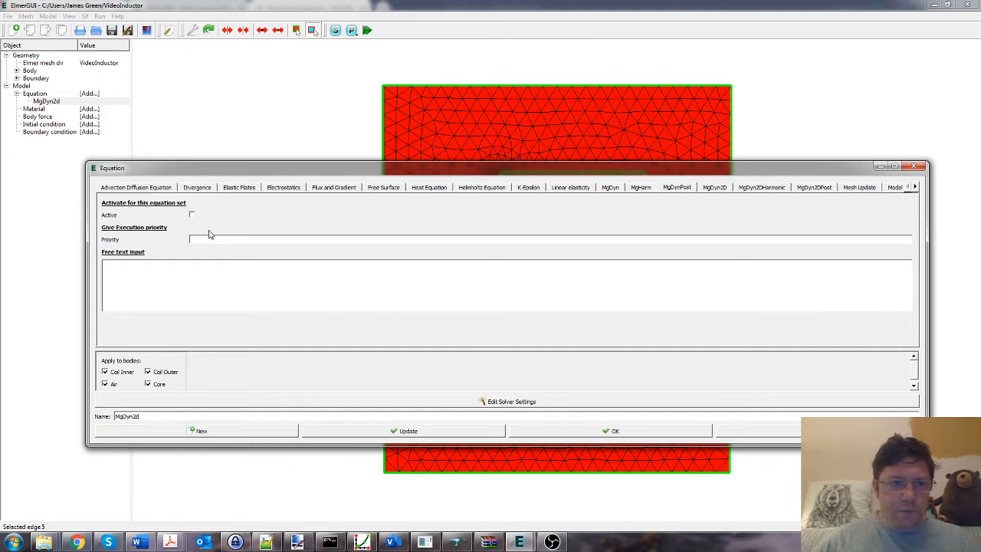
click(191, 215)
text(2)
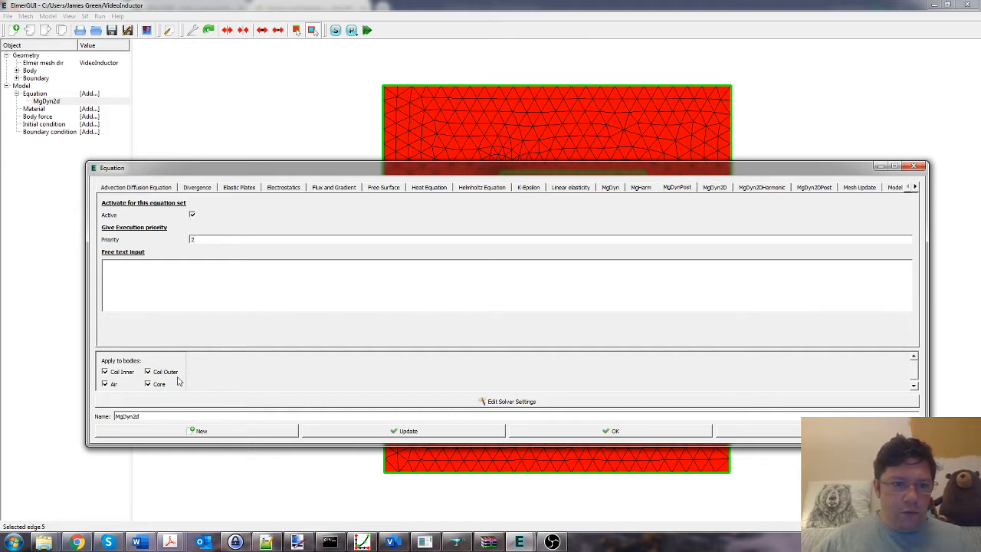
Review the MgDynPost solver settings, enable Calculate Current Density, and save the updated equation set.
click(495, 402)
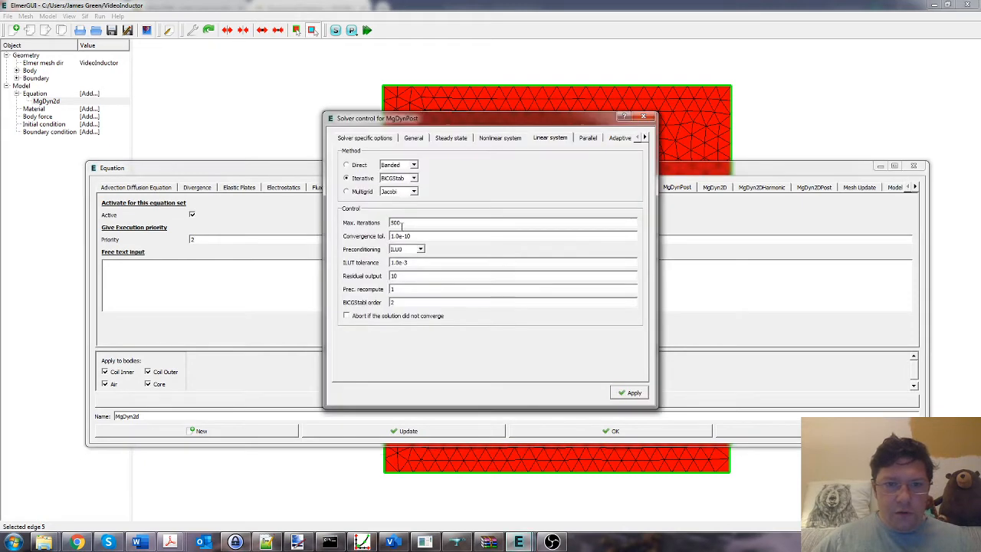
click(413, 139)
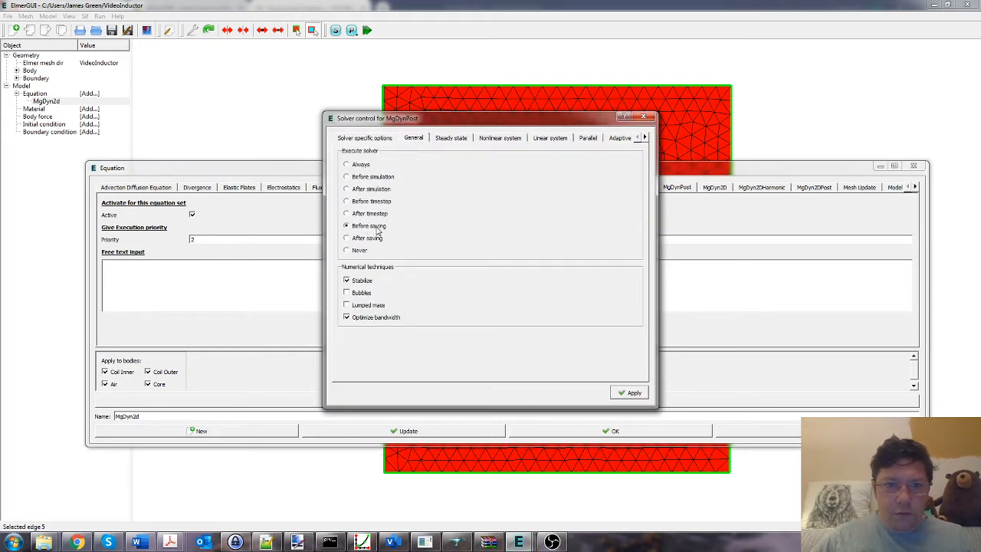
click(494, 140)
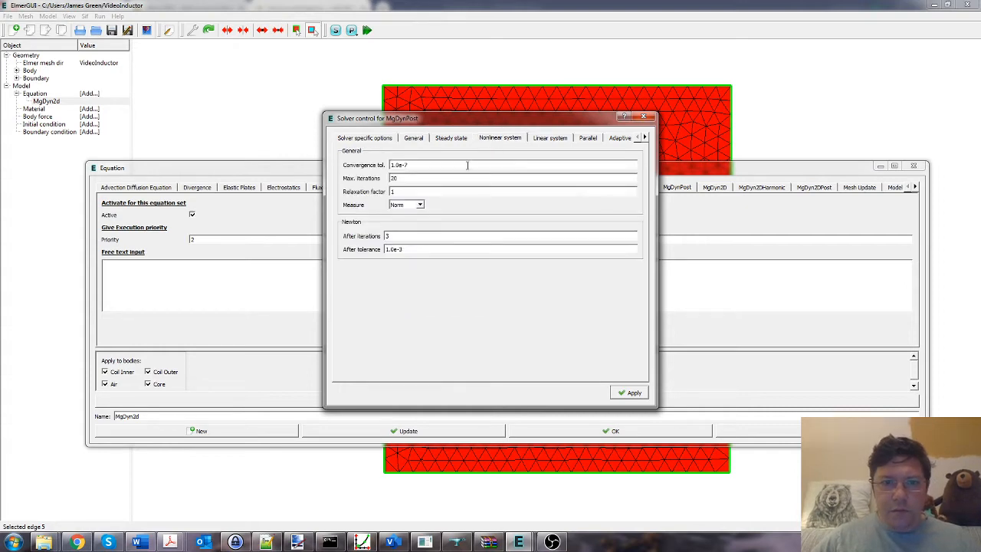
click(549, 139)
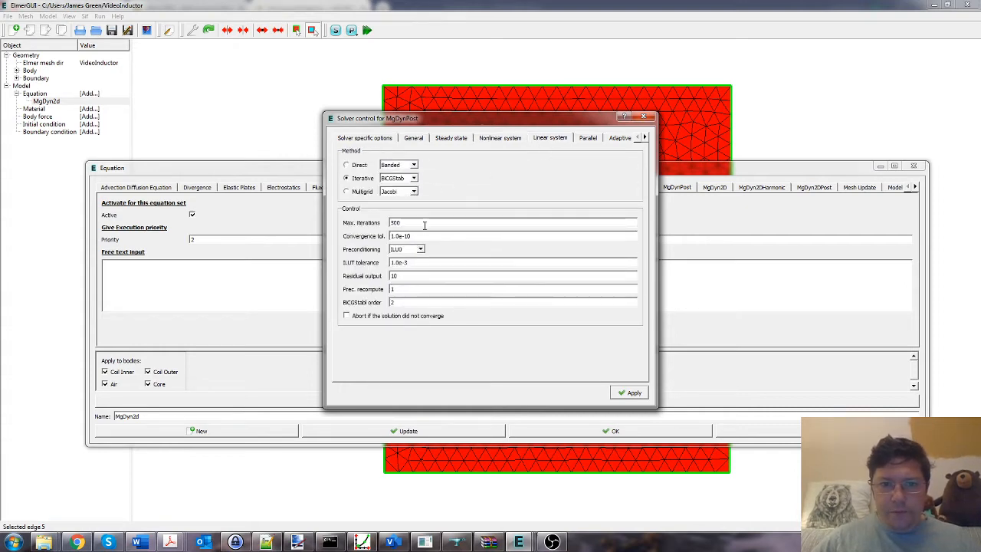
click(387, 141)
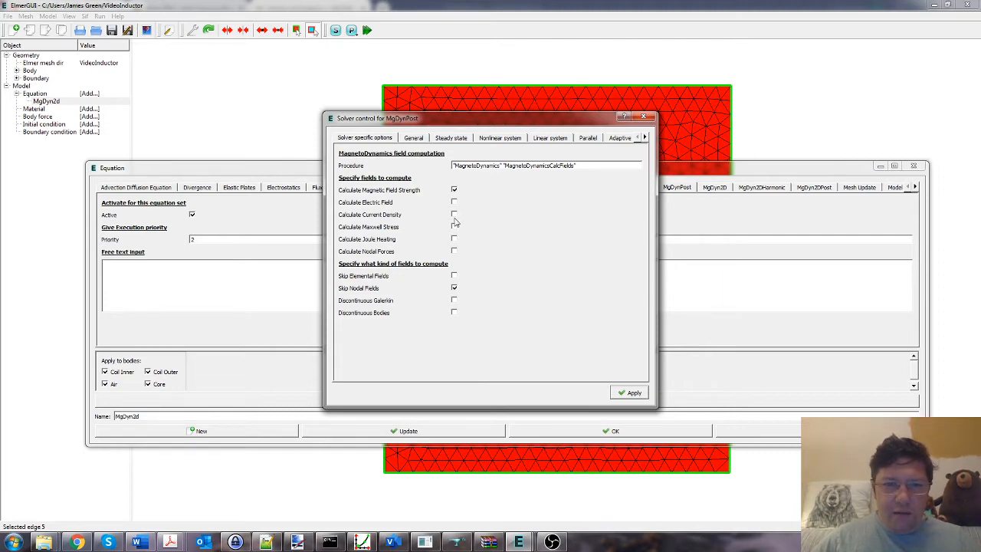
click(455, 214)
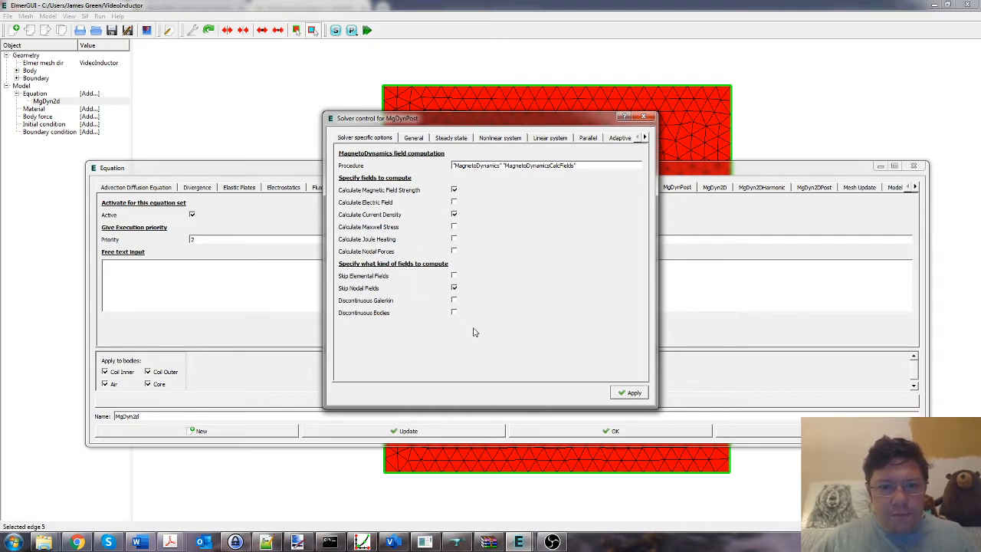
click(631, 393)
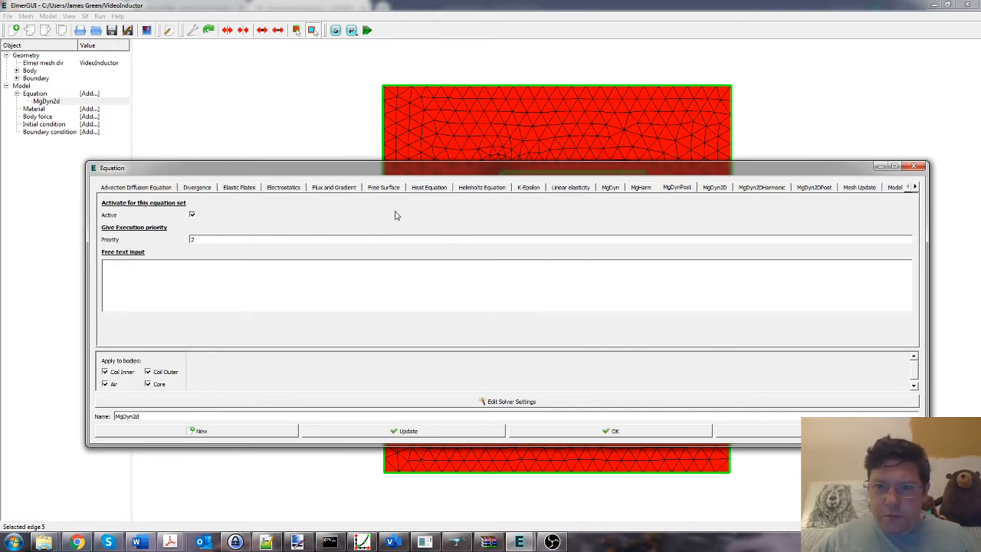
click(431, 427)
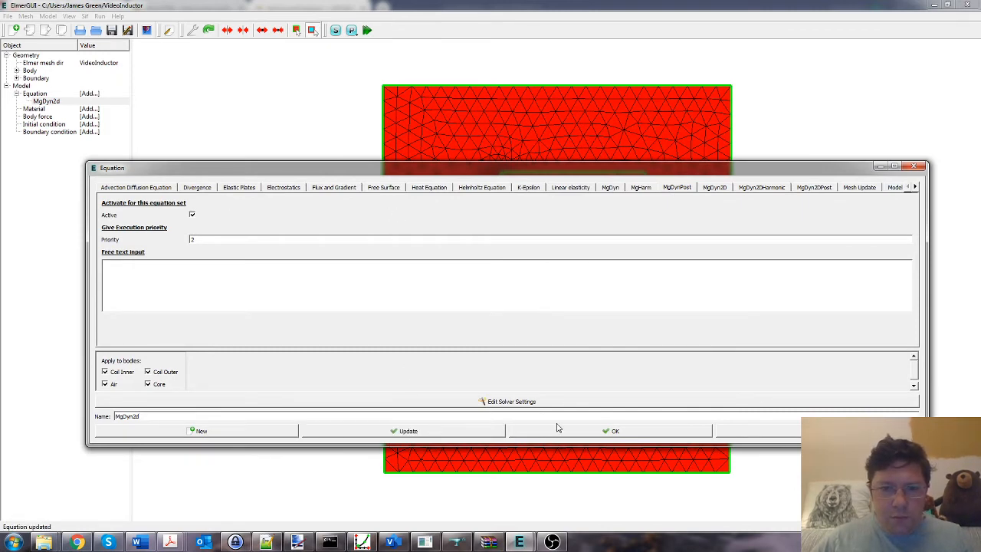
click(559, 431)
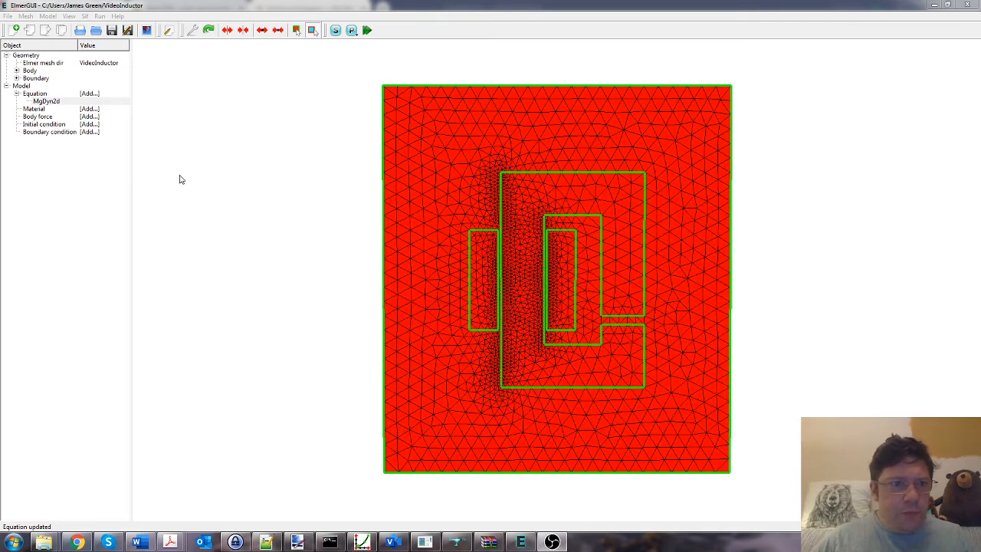
Add a material using Air (room temperature) from the material library and apply it to the Air body.
click(51, 108)
click(100, 112)
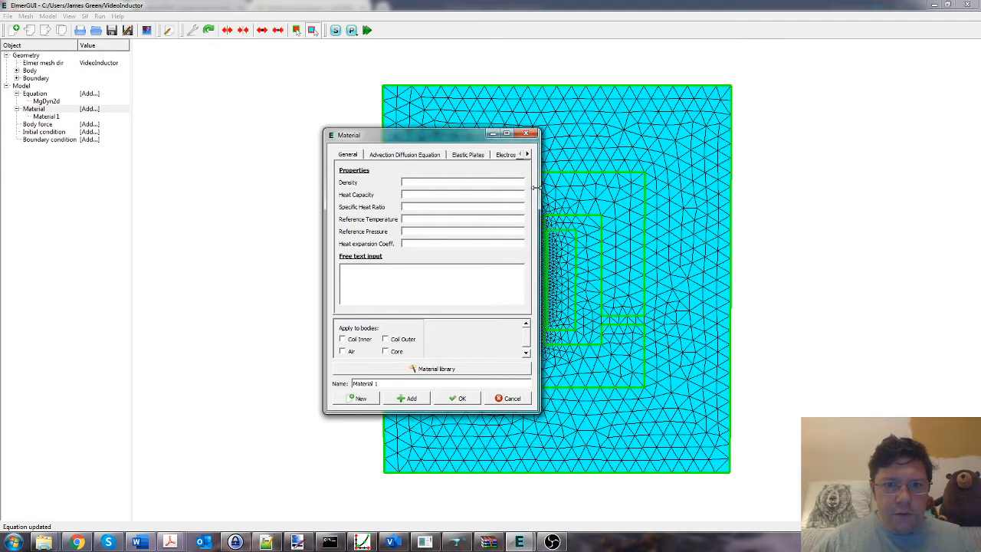
drag(535, 194, 891, 192)
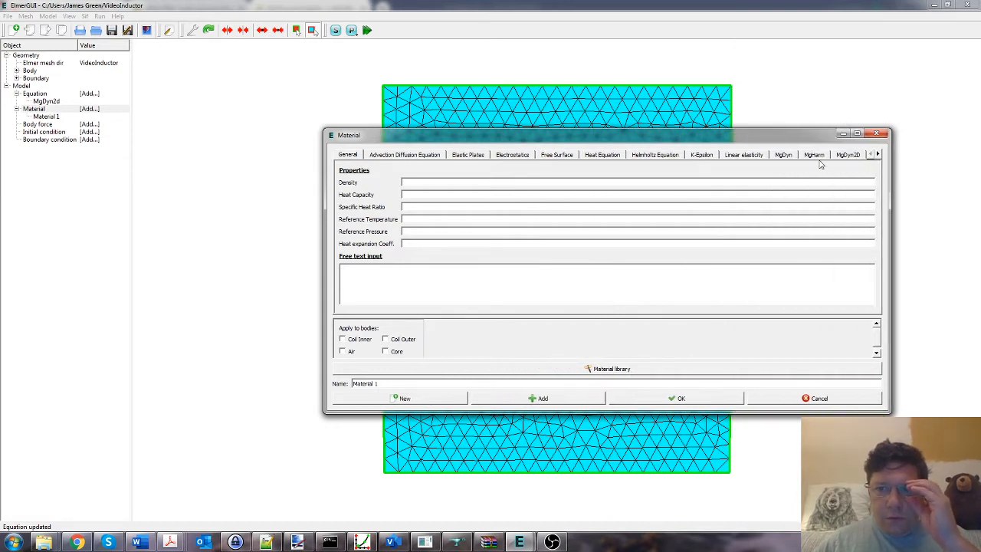
click(847, 155)
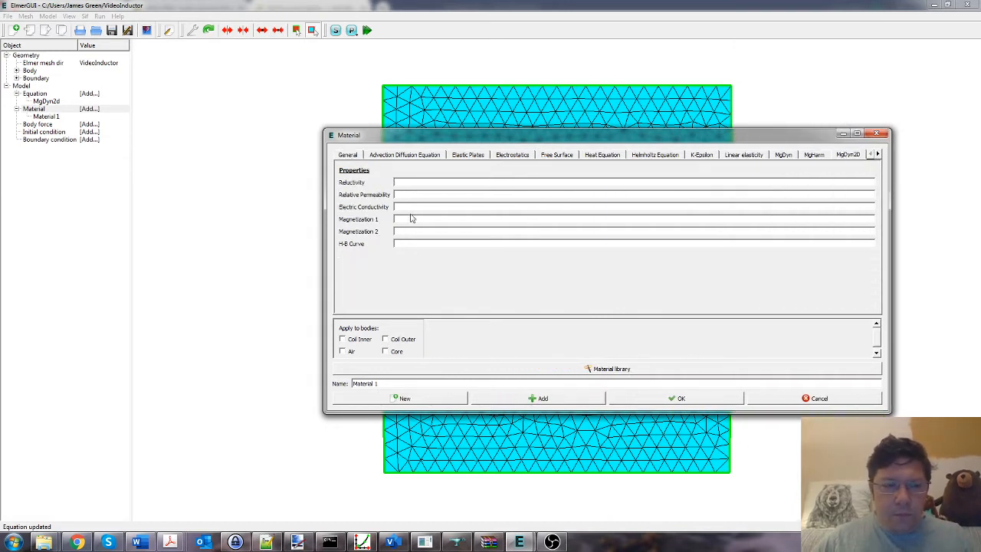
click(394, 382)
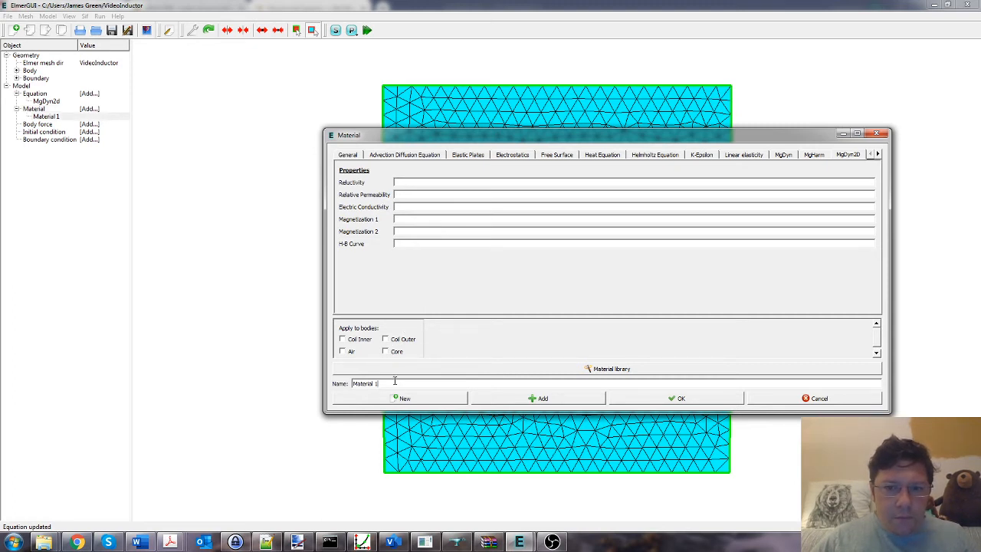
click(550, 368)
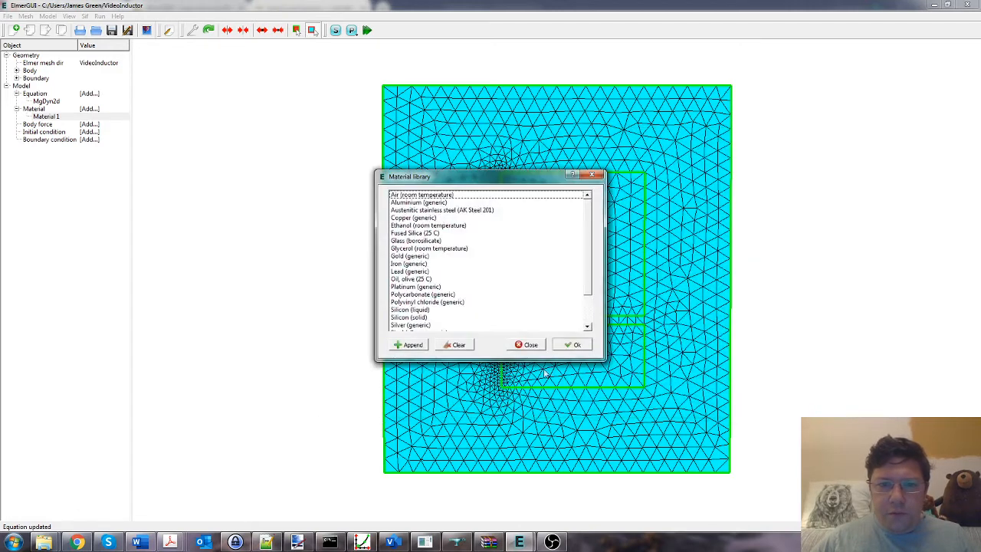
click(462, 196)
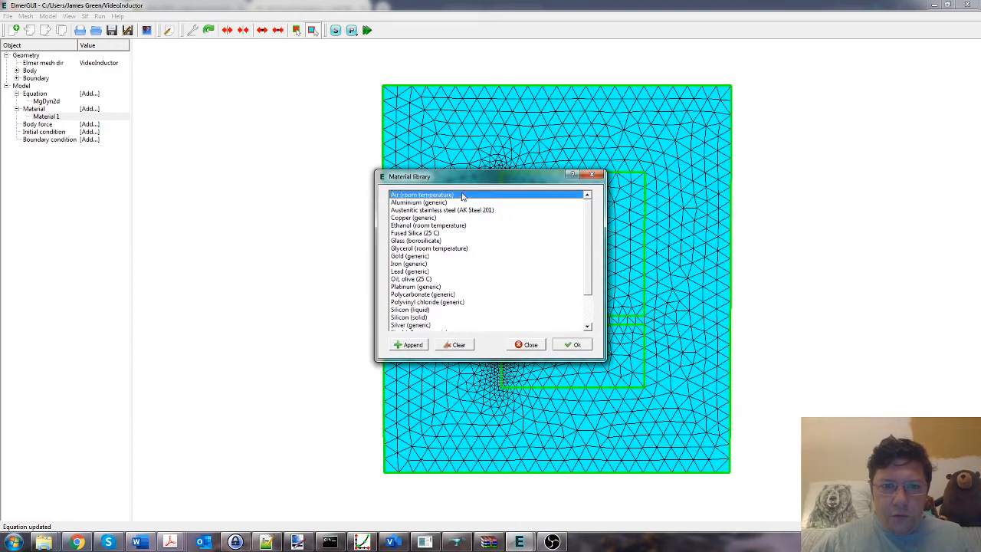
click(555, 351)
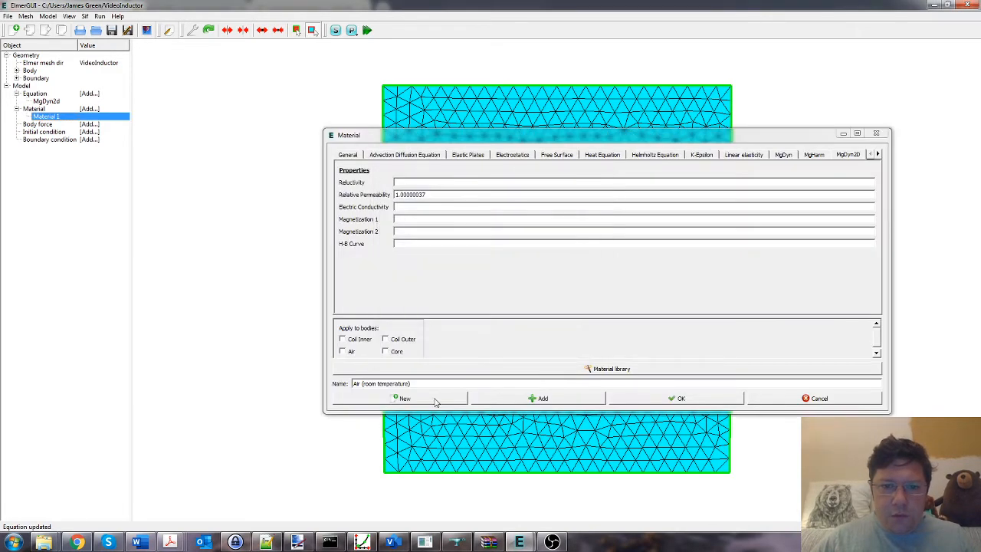
click(346, 352)
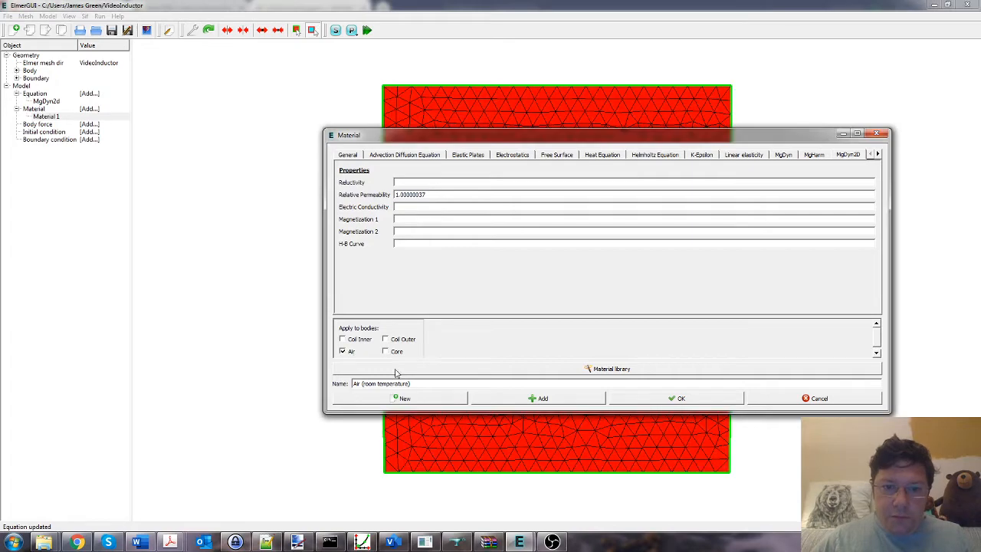
click(648, 404)
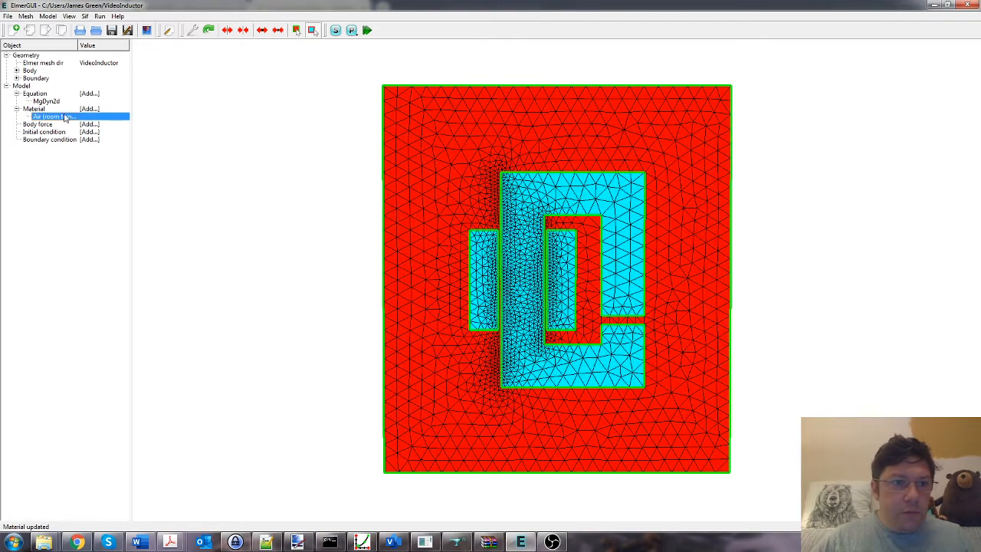
Add a second material using Copper (generic) from the library and apply it to the Coil Inner and Coil Outer bodies.
click(89, 110)
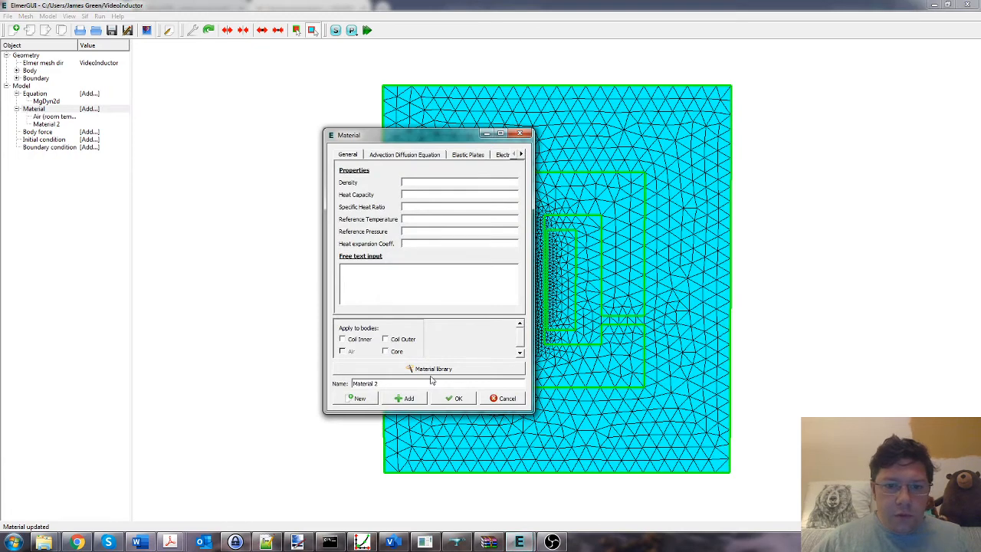
click(450, 369)
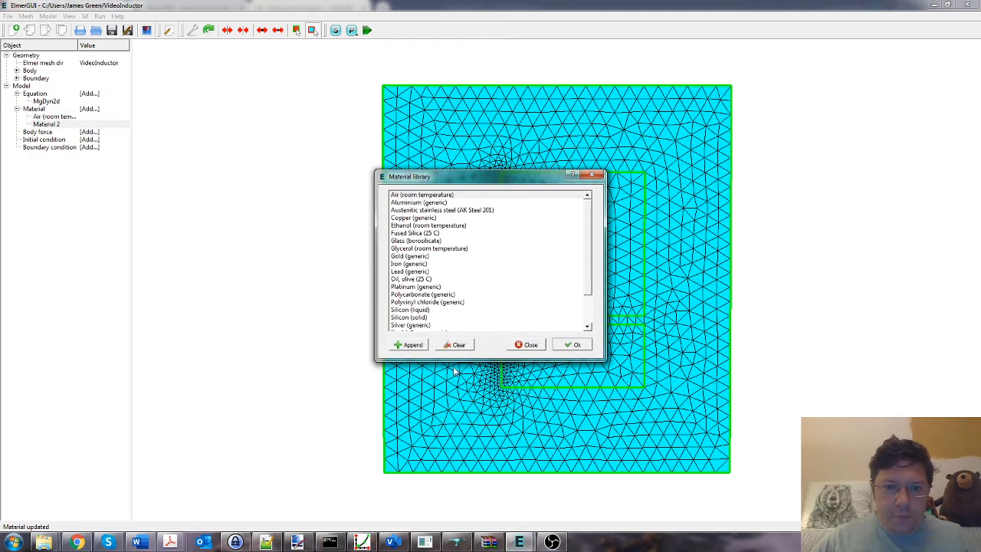
click(427, 220)
click(557, 346)
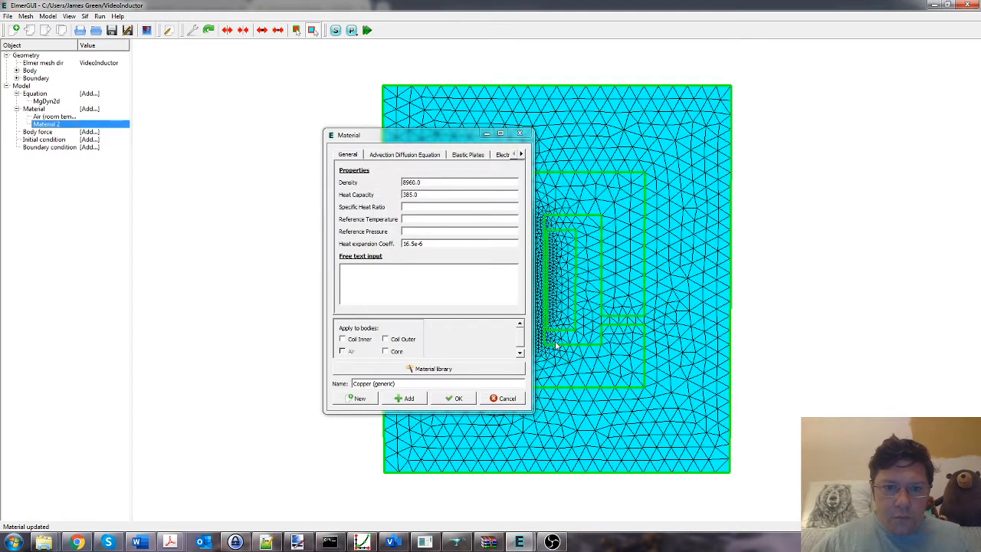
click(365, 340)
click(405, 340)
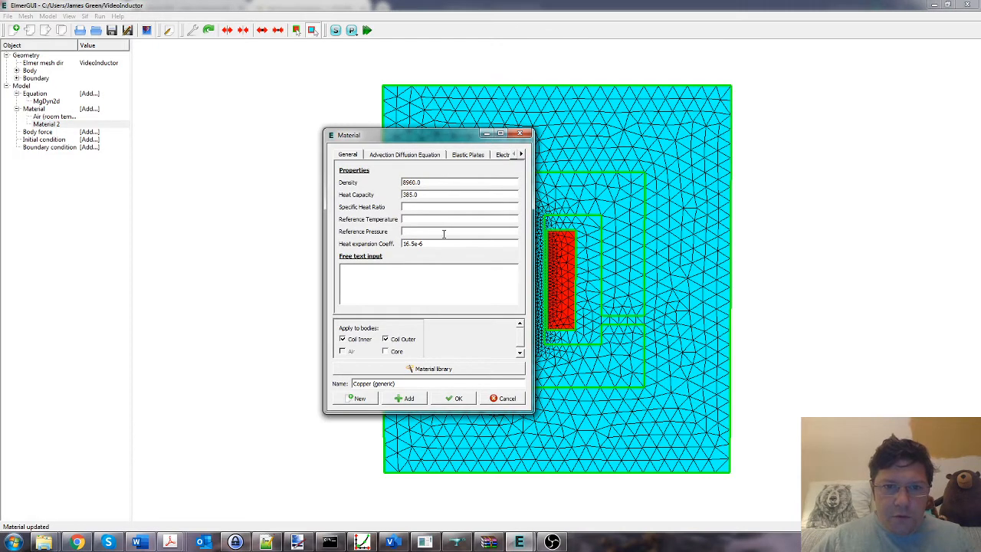
drag(456, 139, 296, 137)
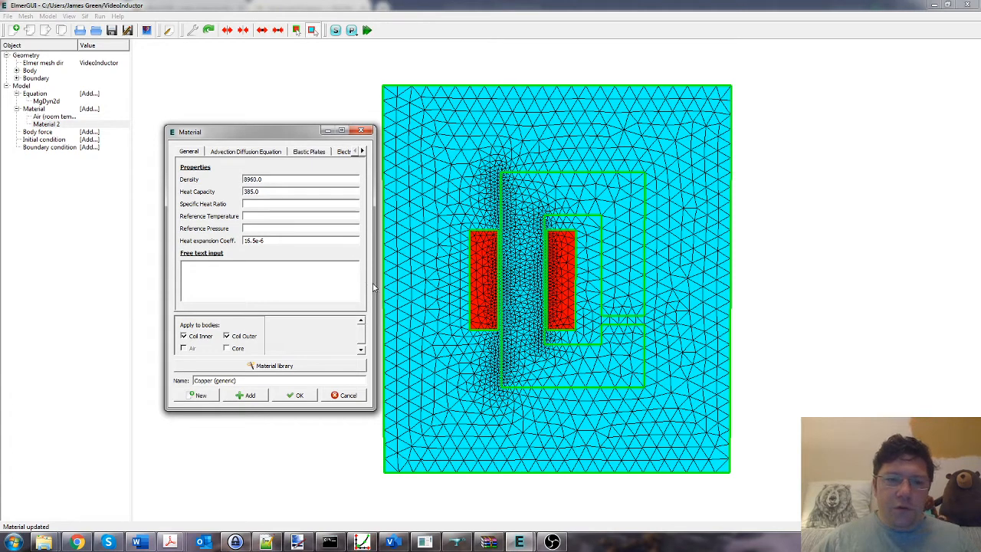
drag(376, 288, 391, 283)
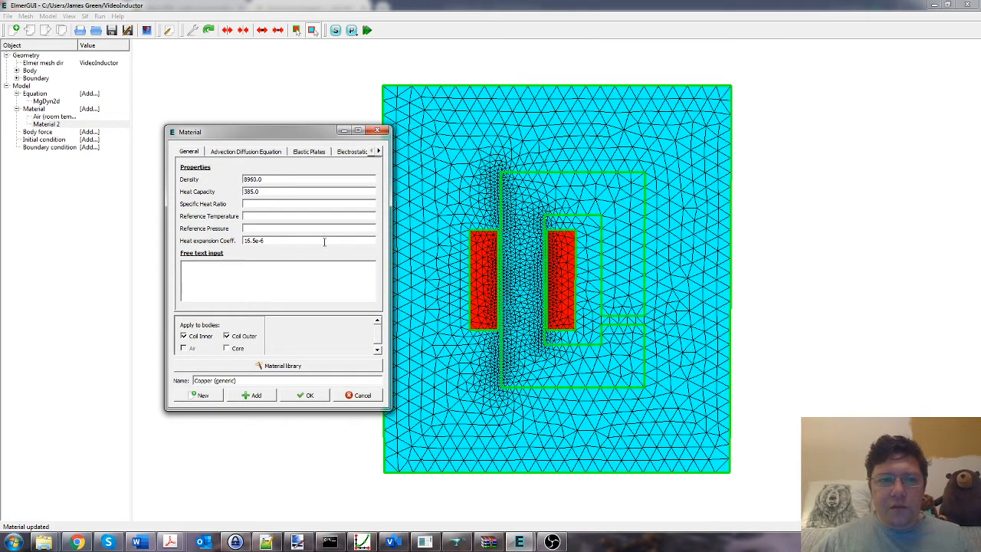
click(306, 396)
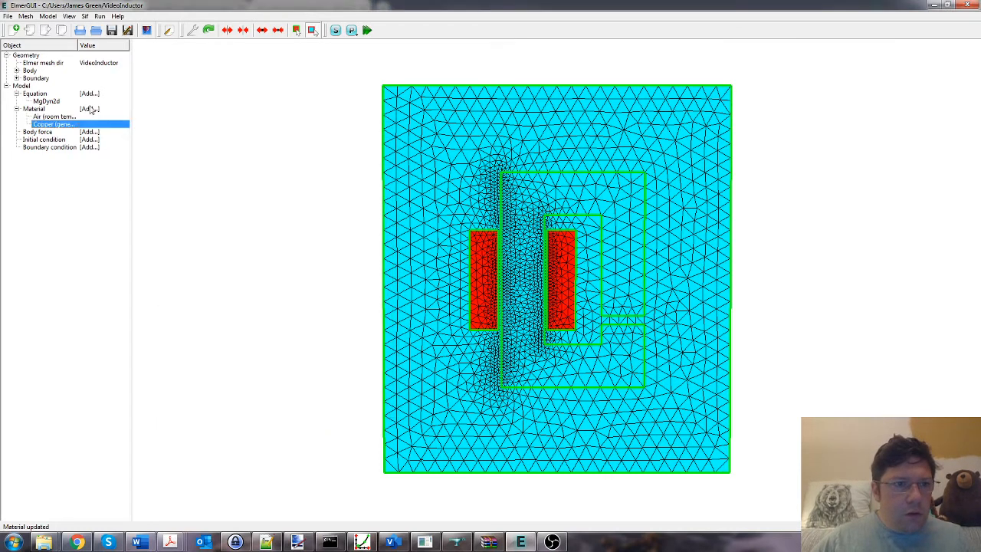
Add a third material starting from the library's Copper (generic) values and name it N87.
click(89, 109)
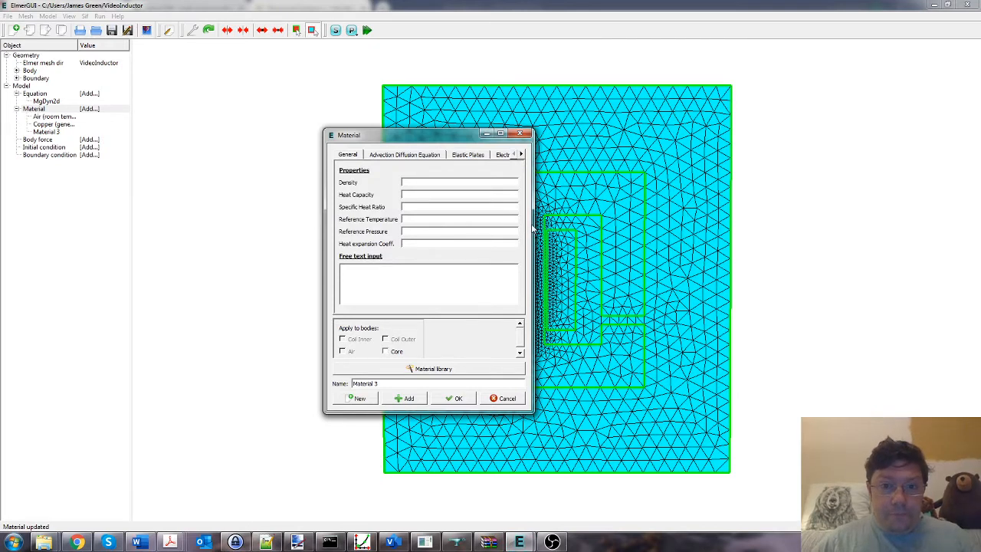
drag(532, 228, 806, 230)
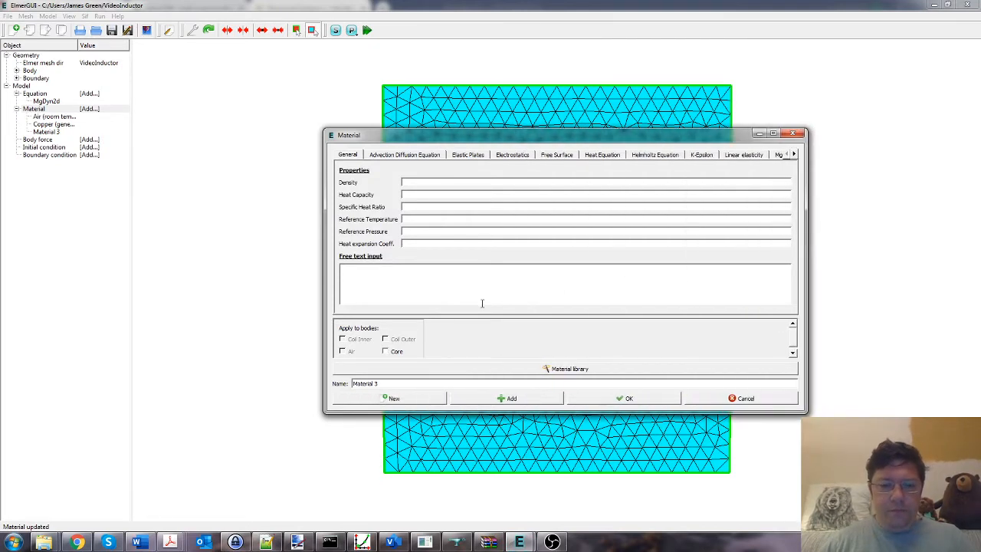
click(795, 155)
click(795, 155)
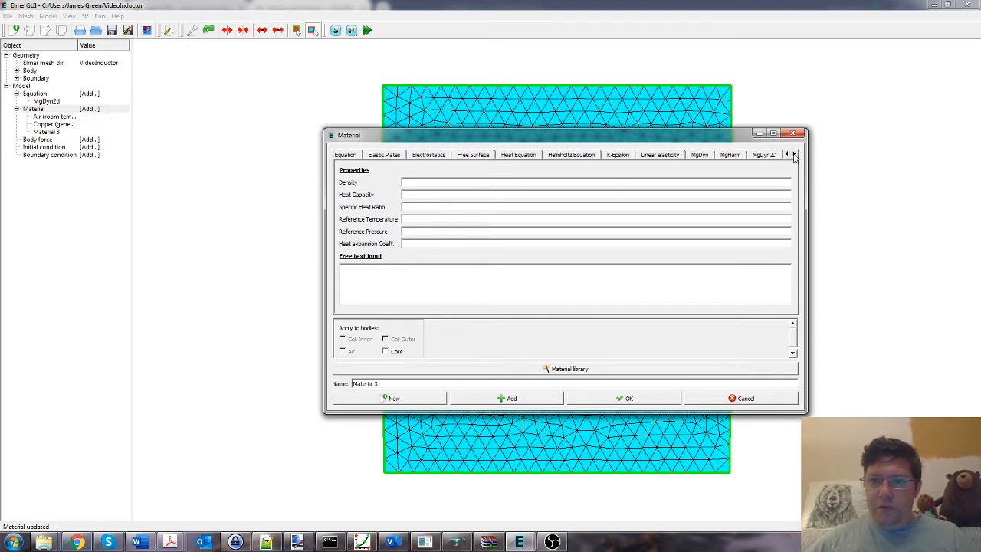
click(777, 158)
click(620, 368)
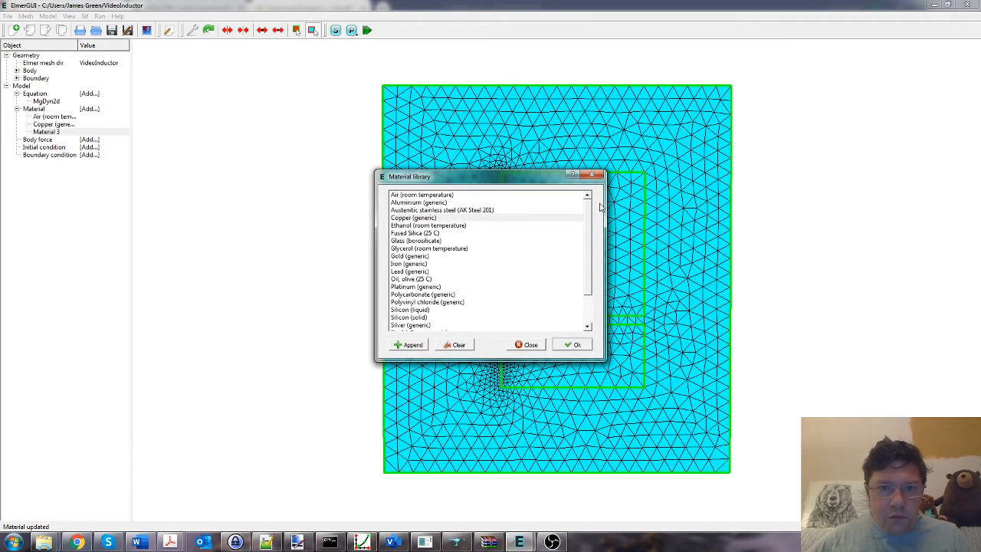
mouse_move(588, 212)
mouse_down()
mouse_move(591, 271)
mouse_move(594, 199)
mouse_up()
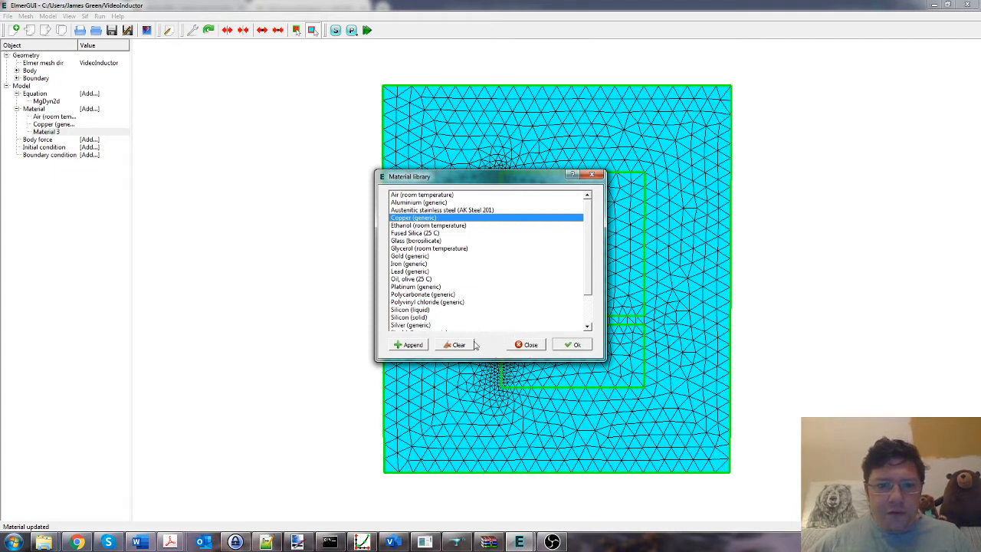
click(571, 345)
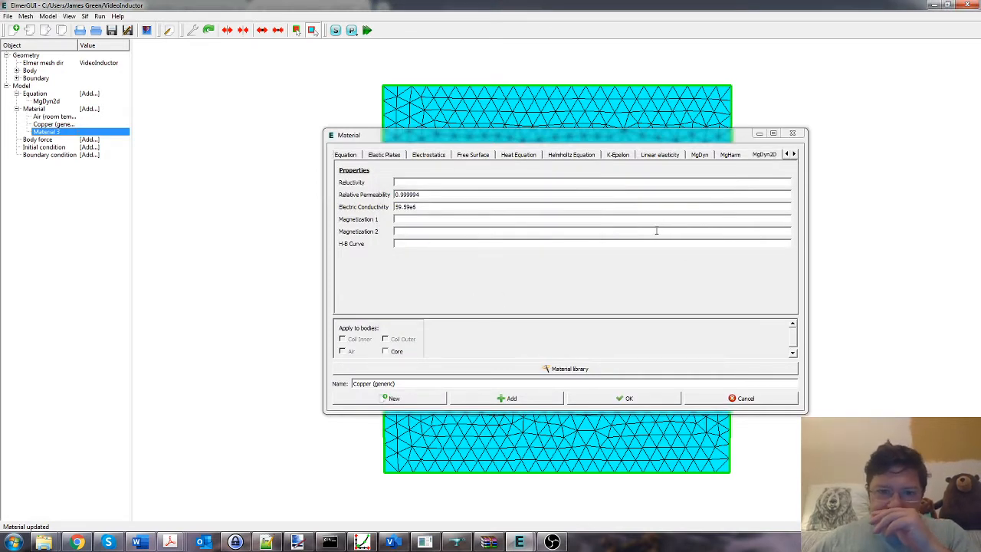
click(406, 384)
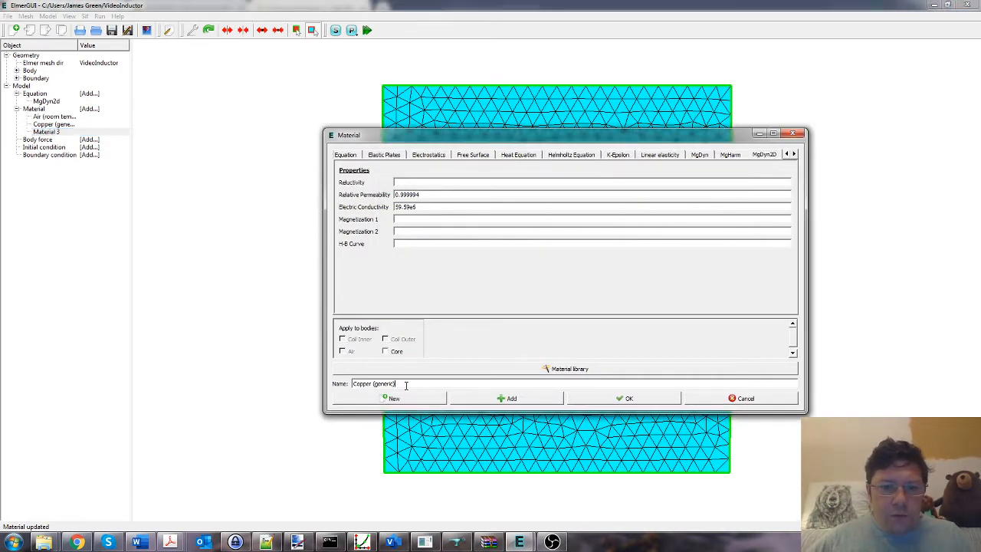
drag(406, 384, 342, 385)
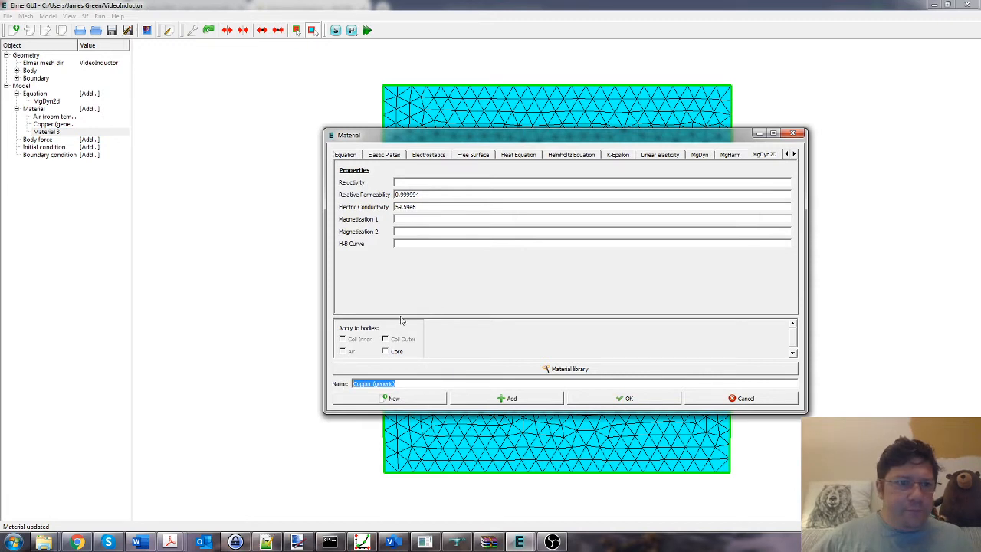
text(N87)
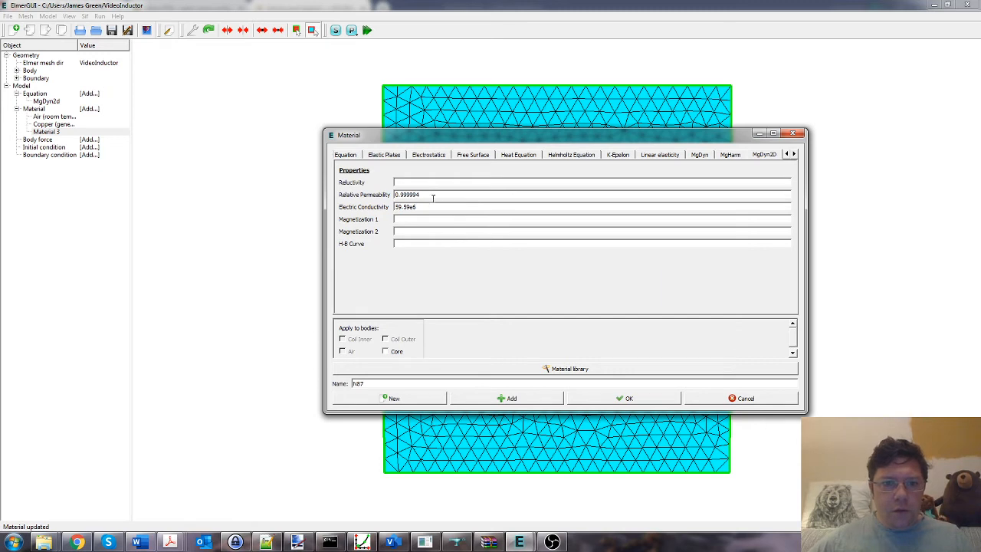
Set N87's MgDyn2D relative permeability to 2300 and electric conductivity to 0, then apply the material to the Core body.
drag(433, 197, 335, 207)
key(BackSpace)
key(BackSpace)
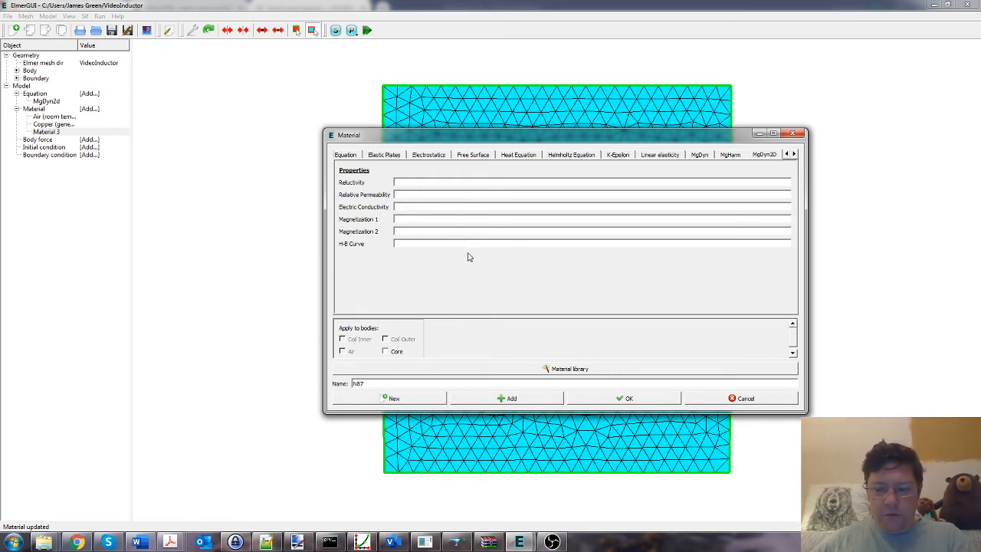
click(420, 197)
text(230)
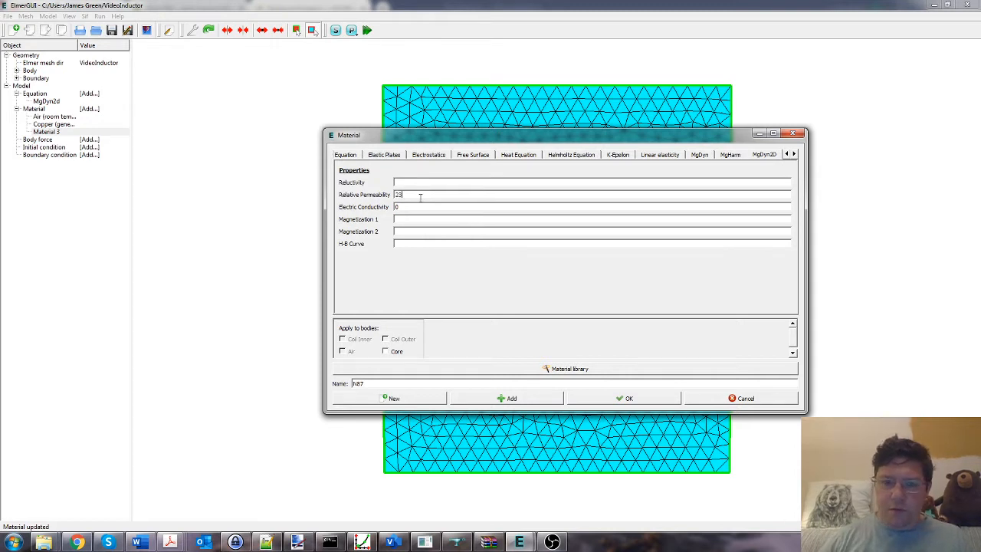
text(0)
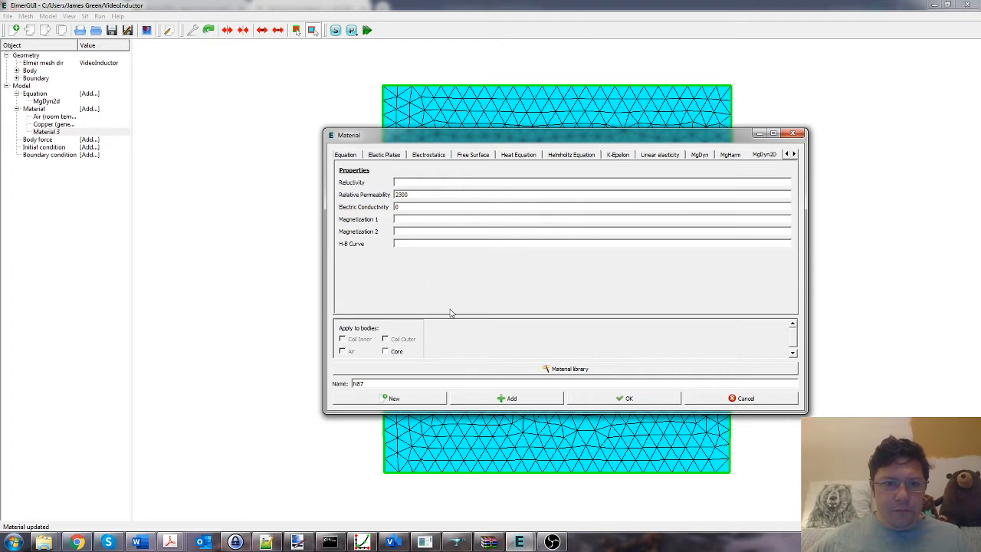
click(385, 352)
click(418, 243)
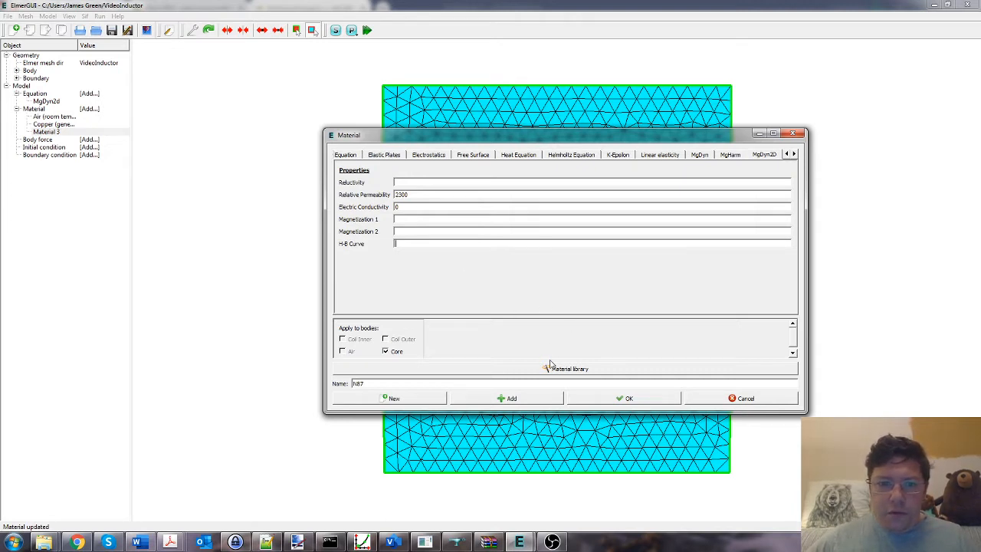
click(609, 398)
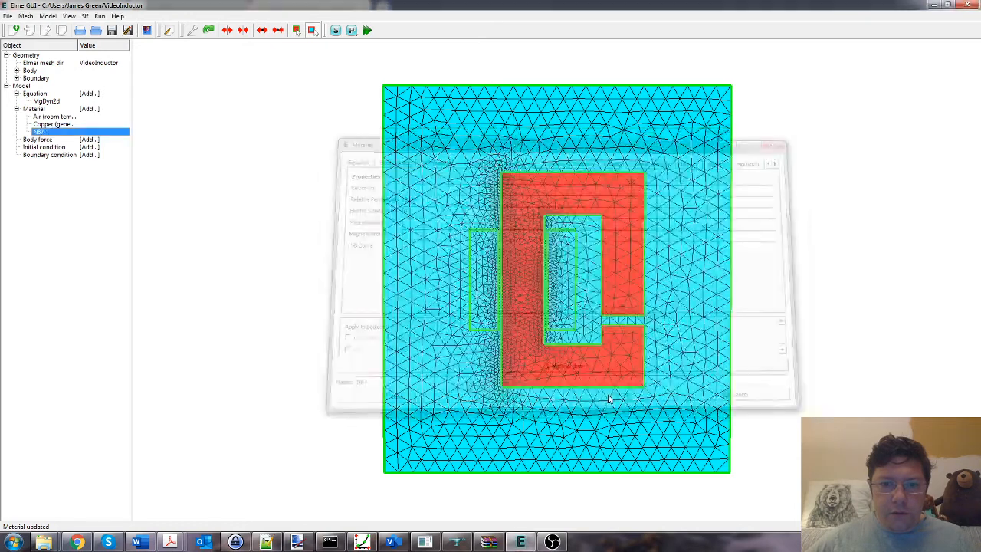
Save the inductor project with its newly defined materials.
click(7, 16)
click(24, 62)
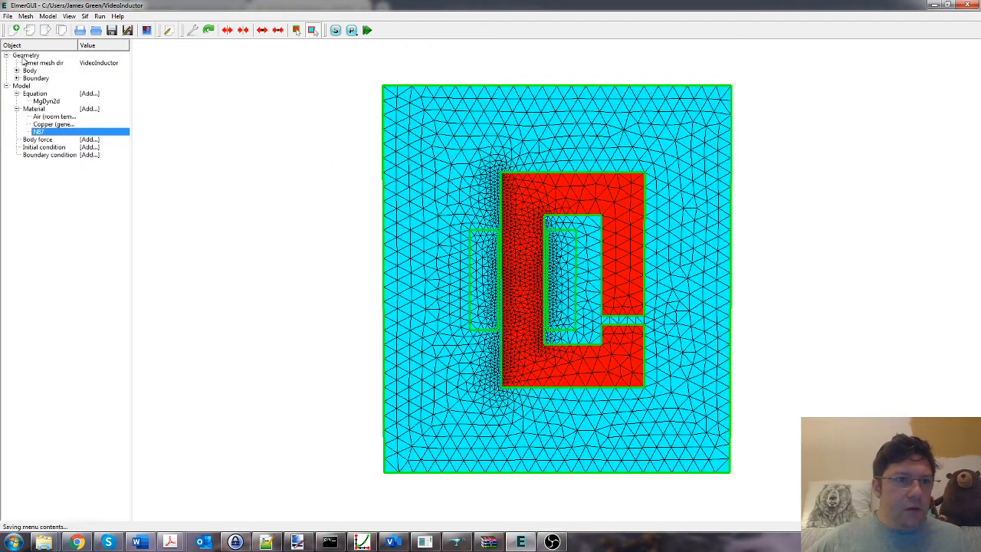
click(8, 16)
click(30, 116)
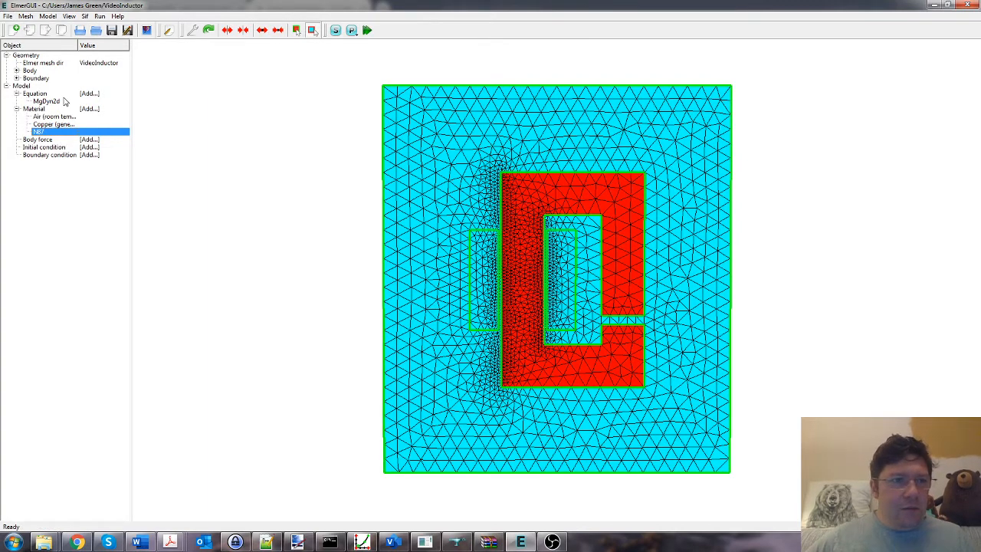
Check the equation and material assignments of all bodies, highlighting Core, Air and Coil Outer in the mesh.
click(17, 70)
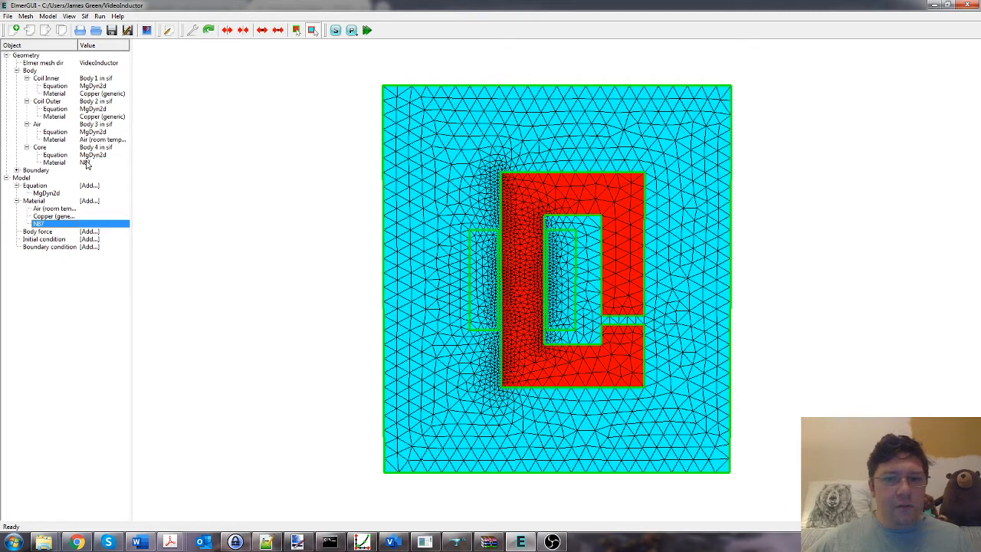
click(58, 148)
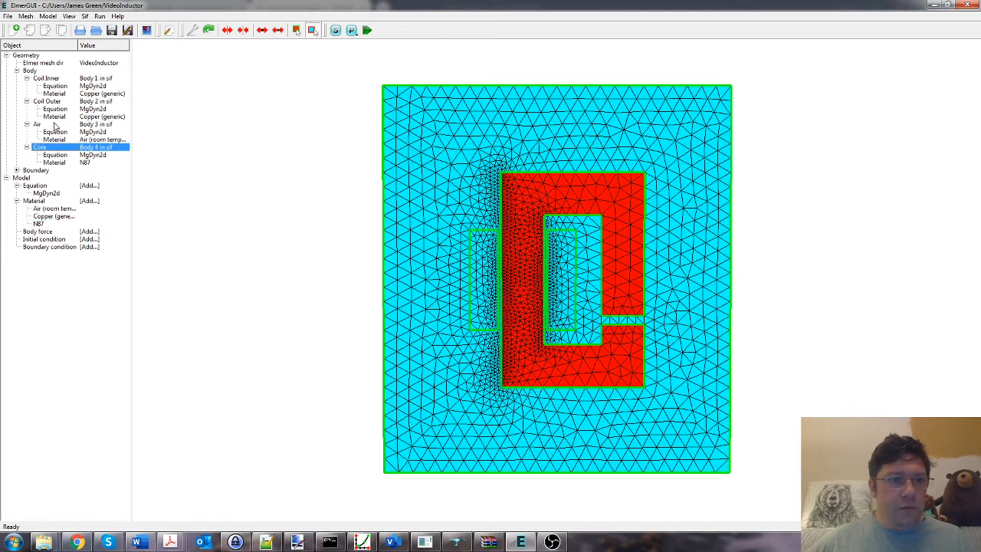
click(56, 125)
click(56, 102)
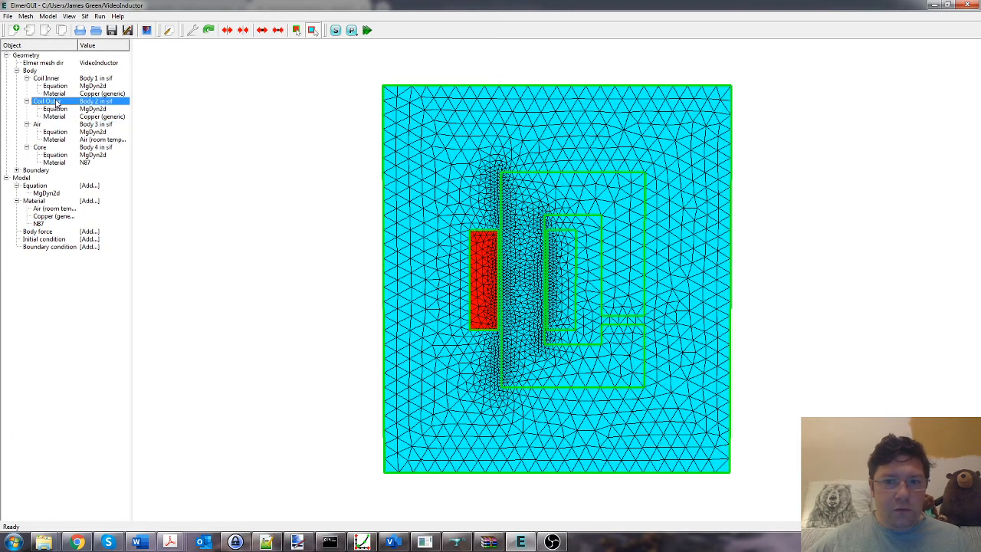
Add a body force applied to Coil Inner, with MgDyn2D current density -1e3 and Calculate Potential enabled.
click(56, 79)
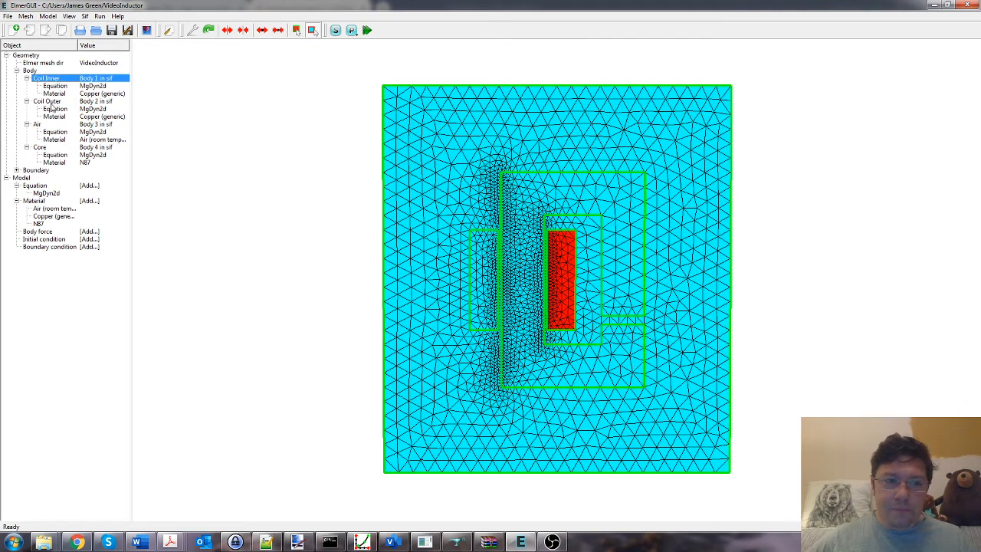
click(85, 232)
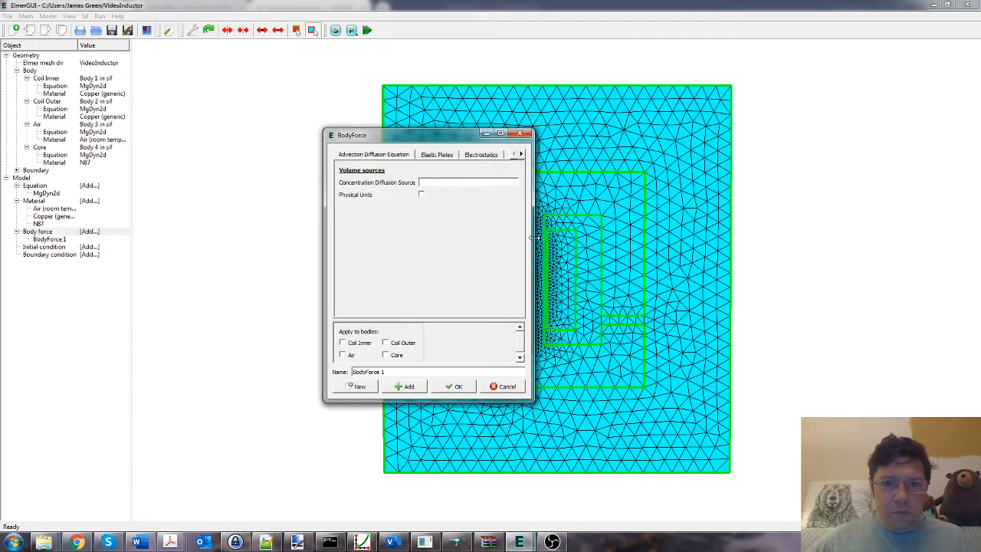
drag(535, 239, 837, 238)
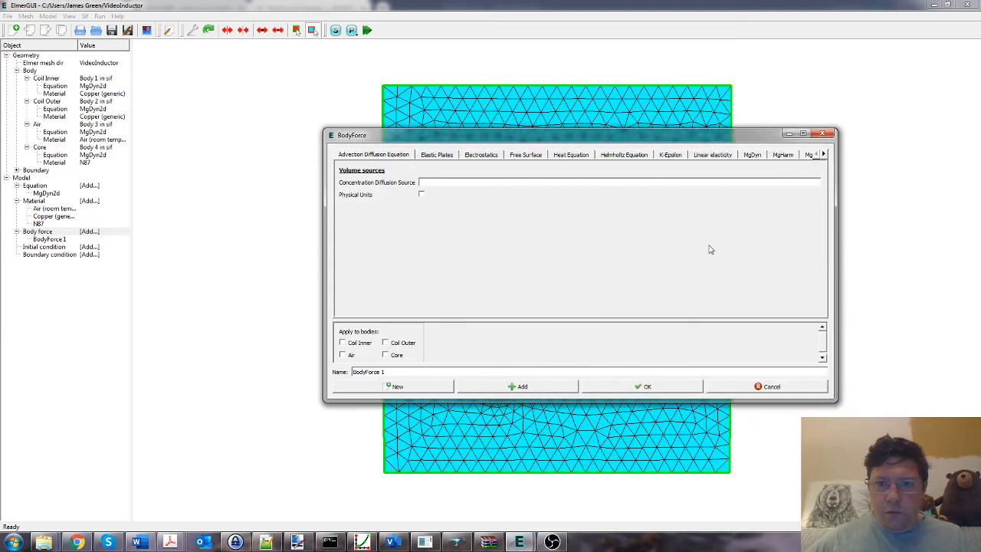
click(351, 344)
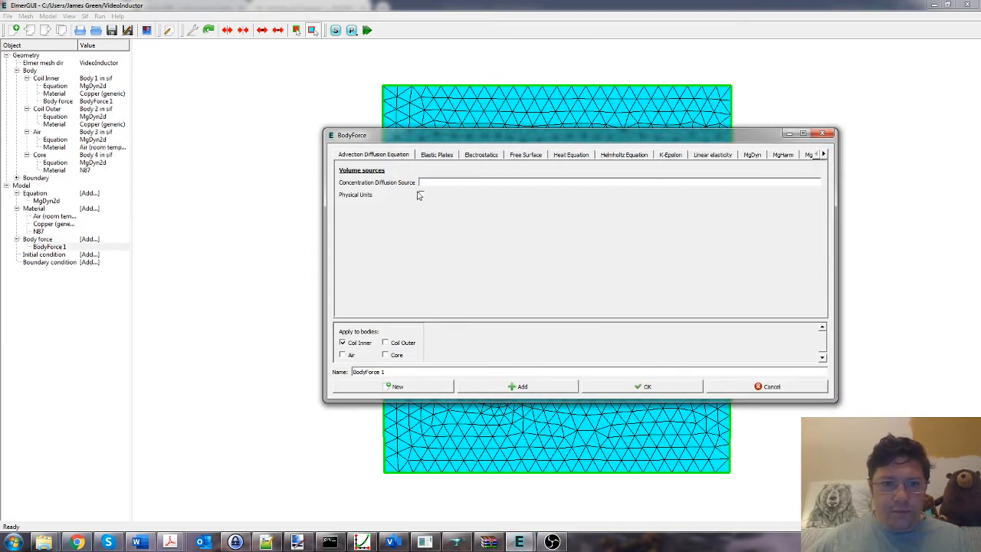
click(824, 155)
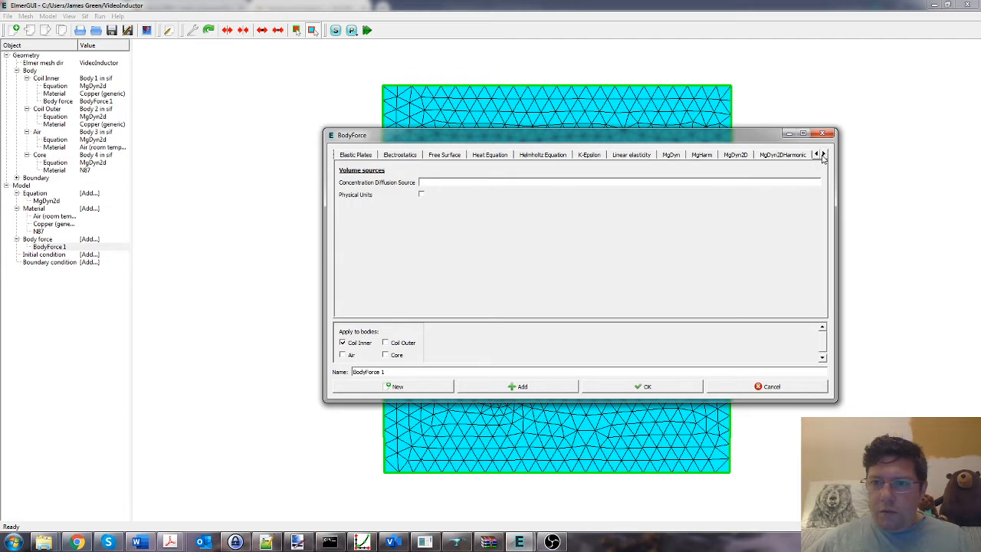
click(736, 154)
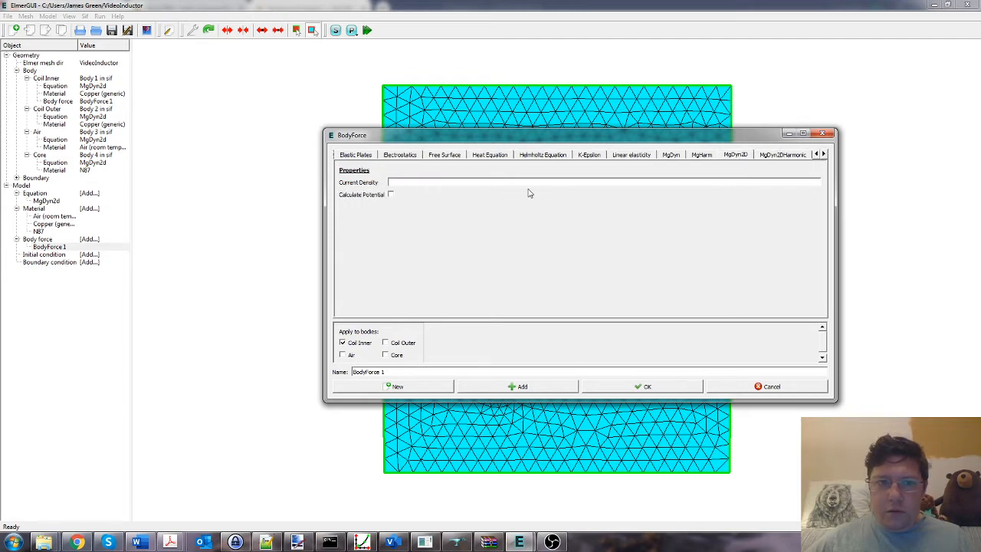
click(392, 195)
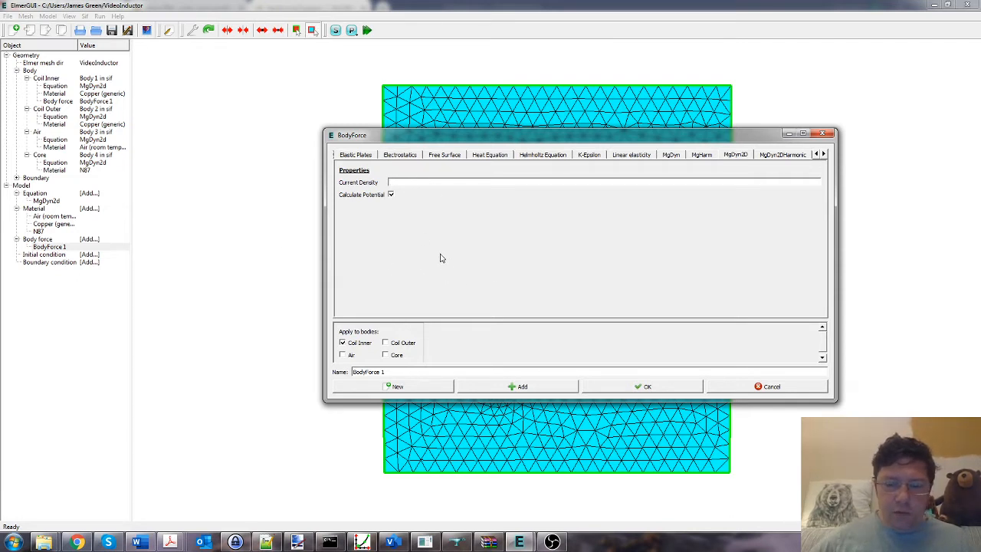
text(-)
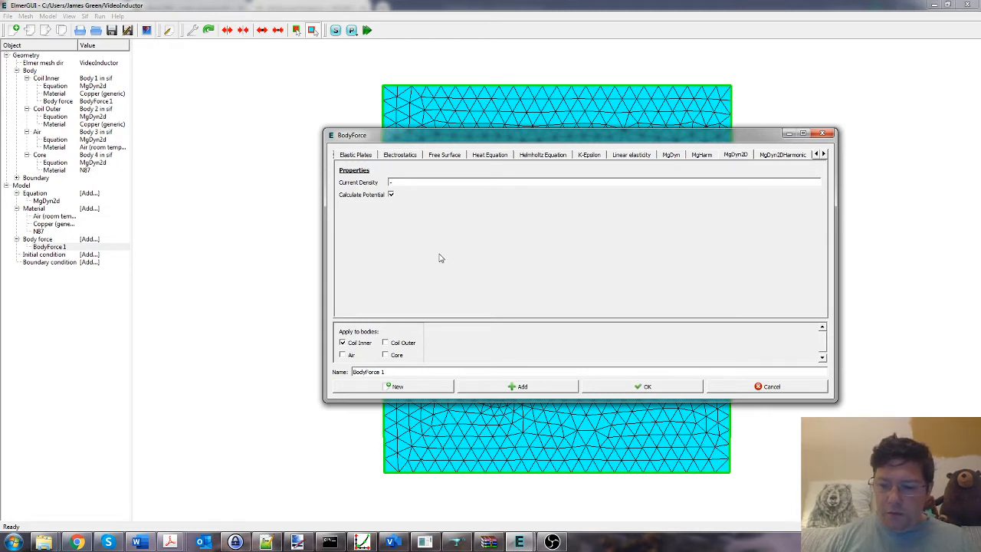
text(1e3)
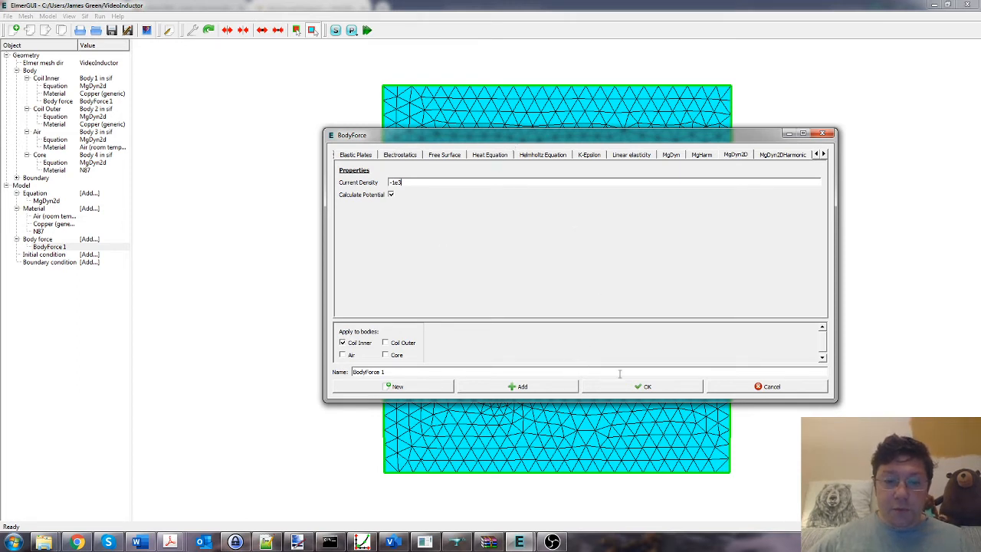
Name the Coil Inner body force Current Density Inner and accept its settings.
triple_click(458, 371)
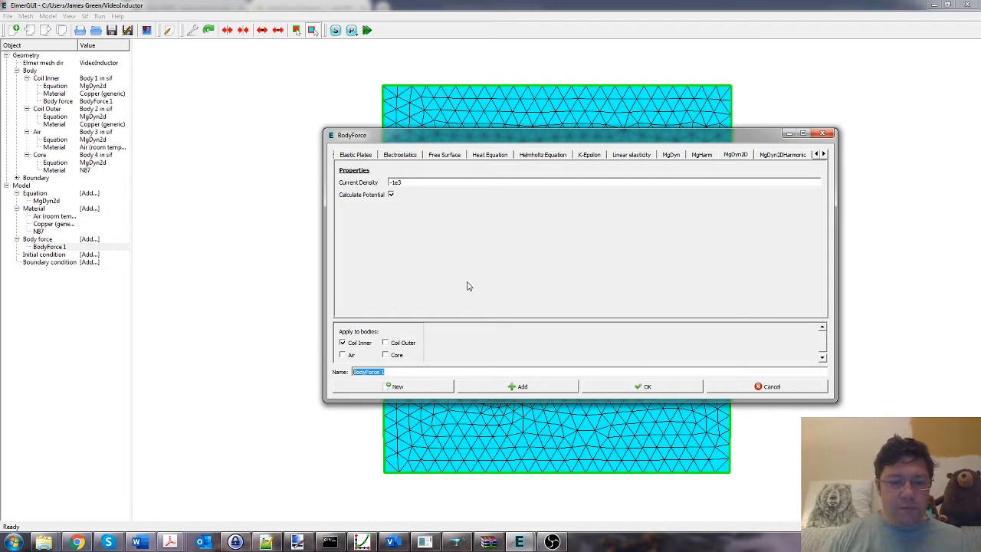
text(Current)
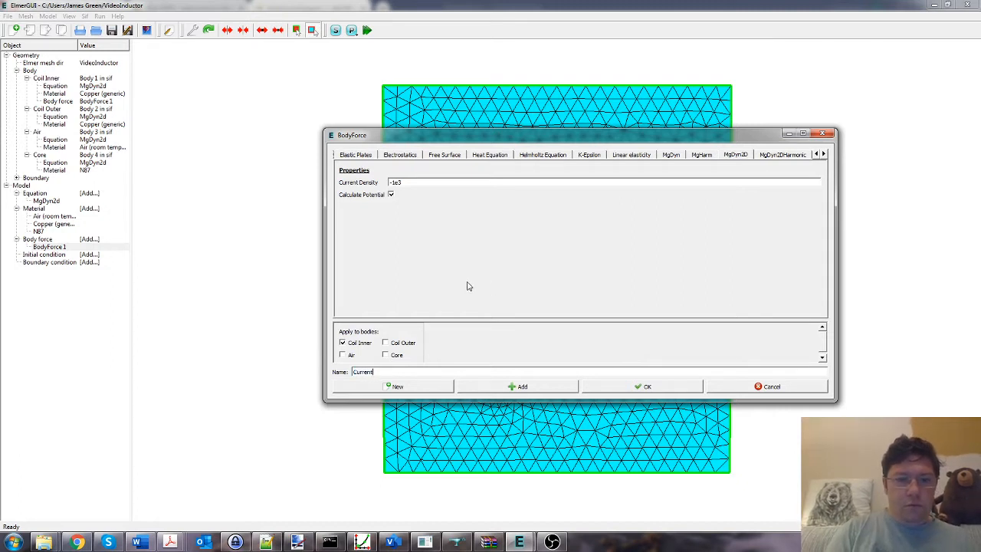
text( Density Inn)
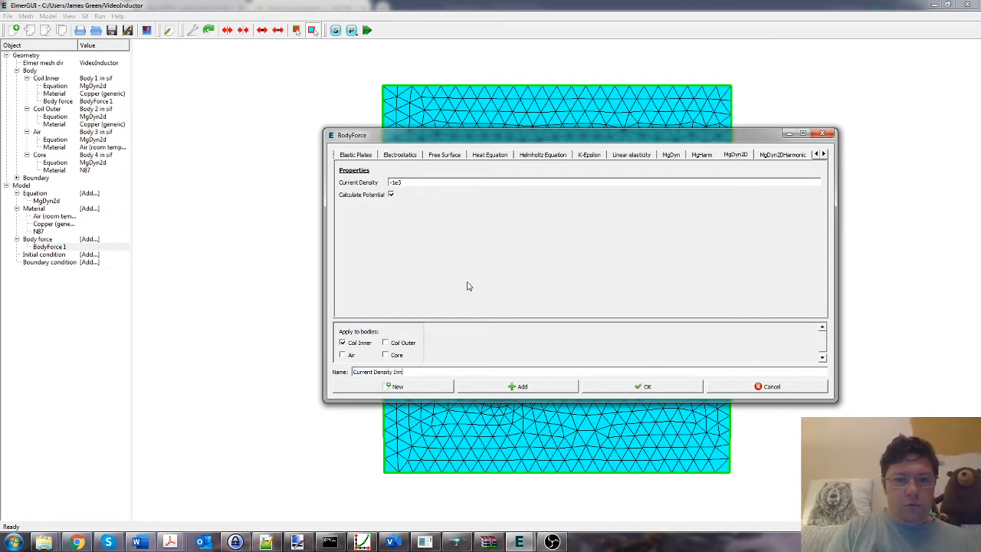
text(er)
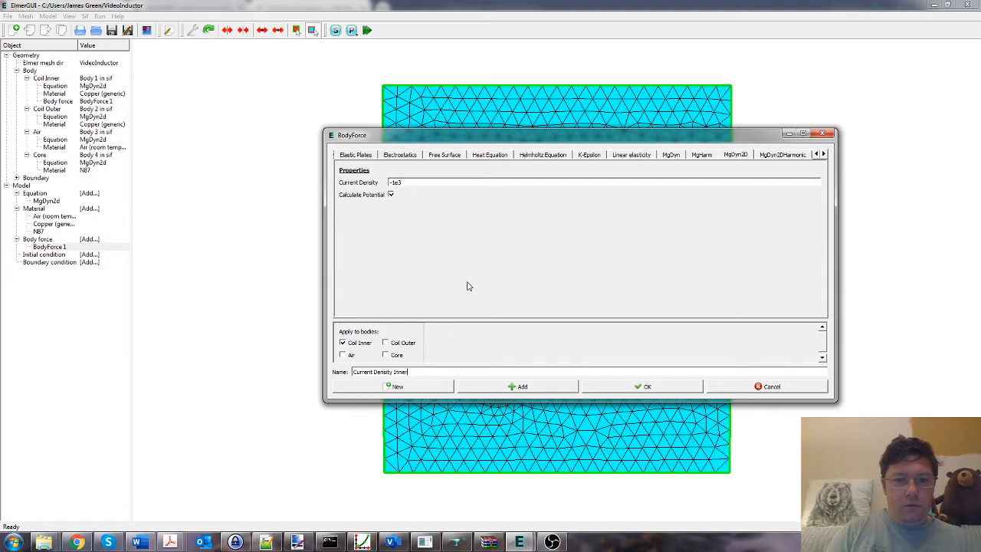
click(642, 386)
Try to add another body force and apply it to Coil Outer.
click(90, 240)
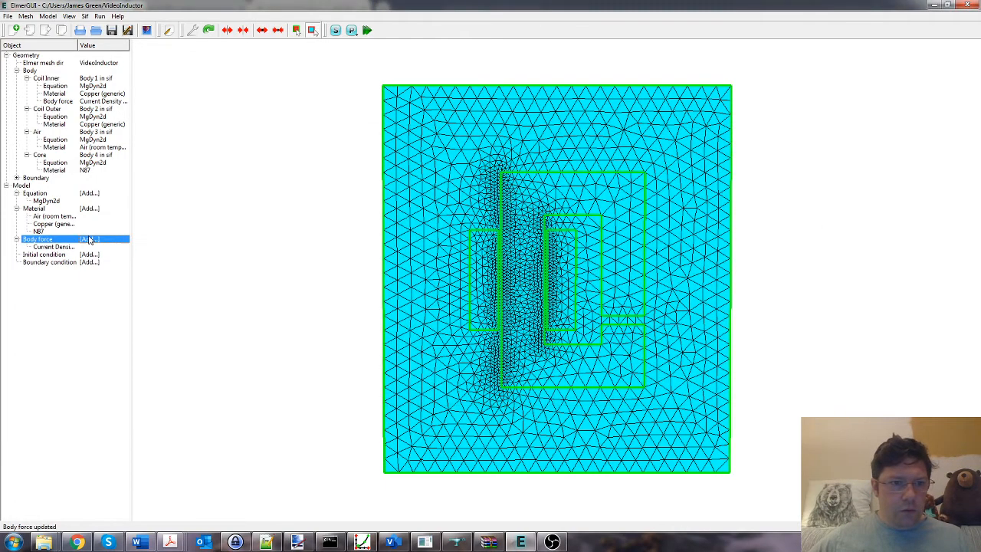
click(90, 240)
click(90, 240)
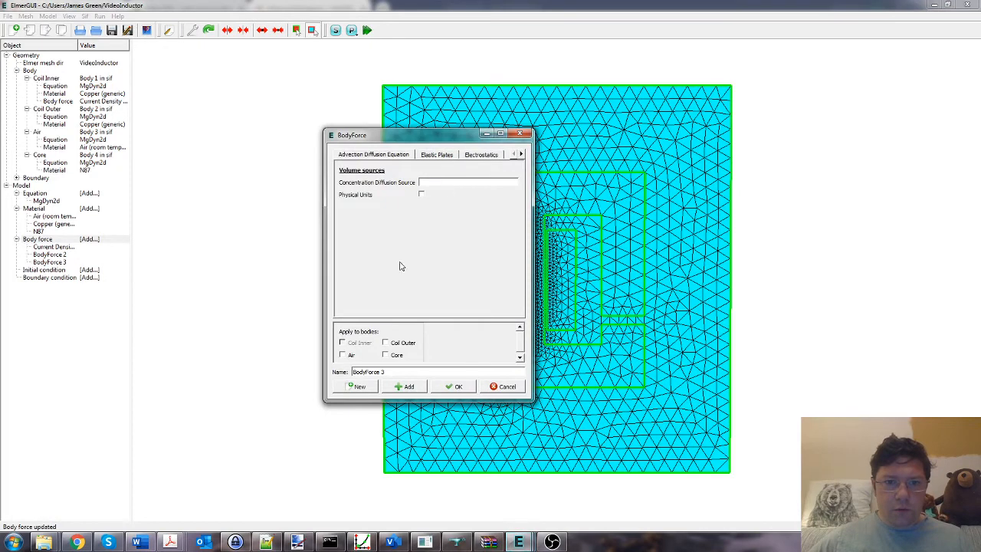
click(386, 343)
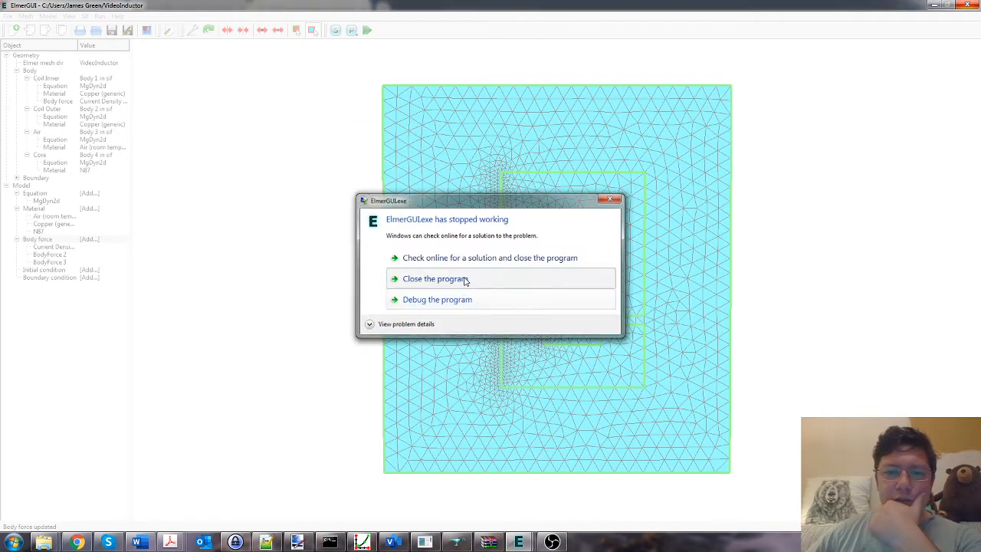
Close the unresponsive ElmerGUI session and start ElmerGUI again.
click(460, 278)
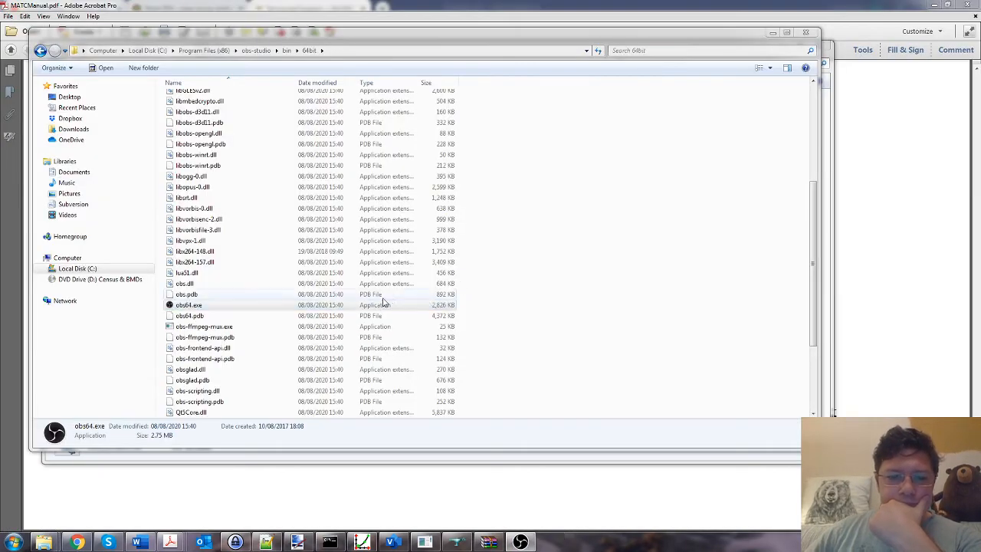
click(13, 542)
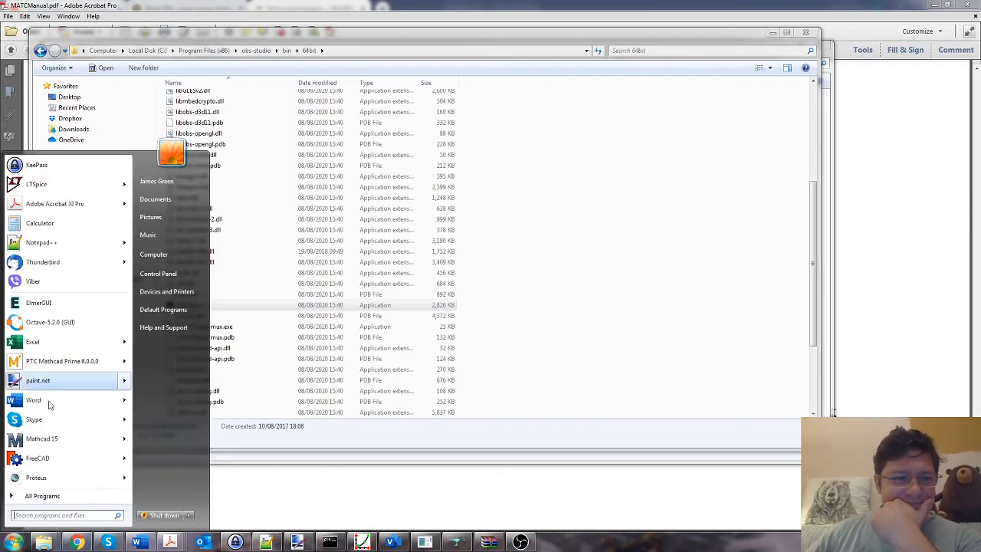
click(77, 301)
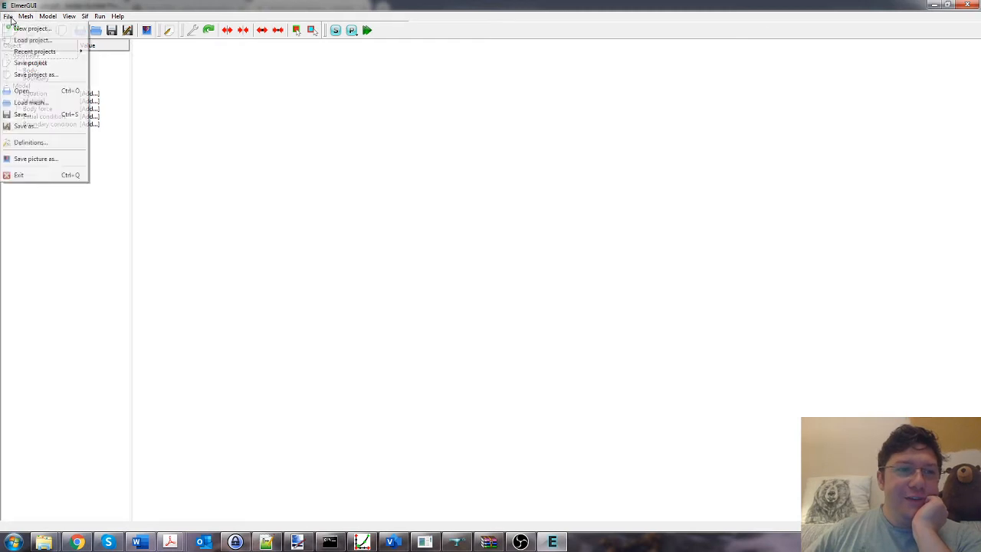
Load the saved project from the VideoInductor folder in the user's home directory.
click(7, 16)
click(15, 43)
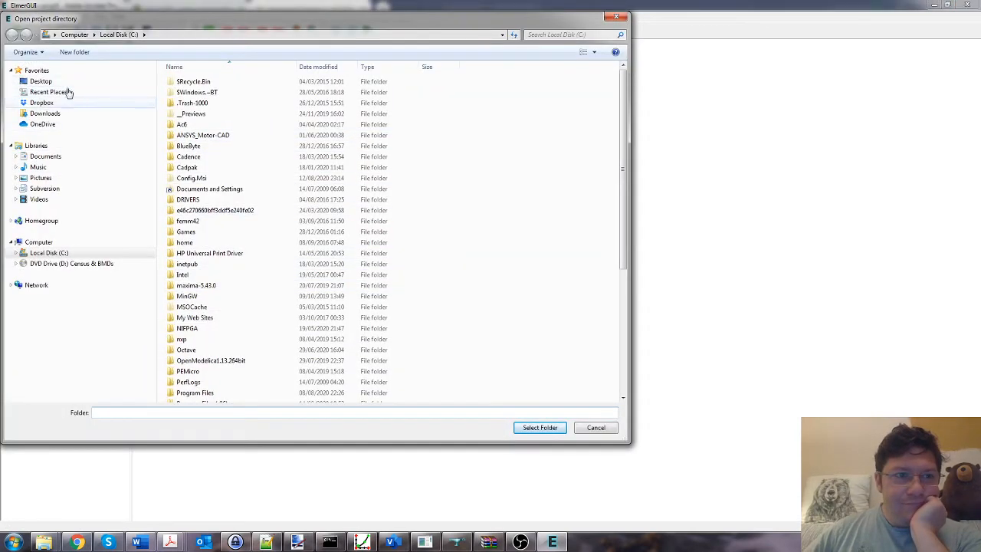
drag(68, 92, 77, 87)
click(74, 83)
double_click(214, 104)
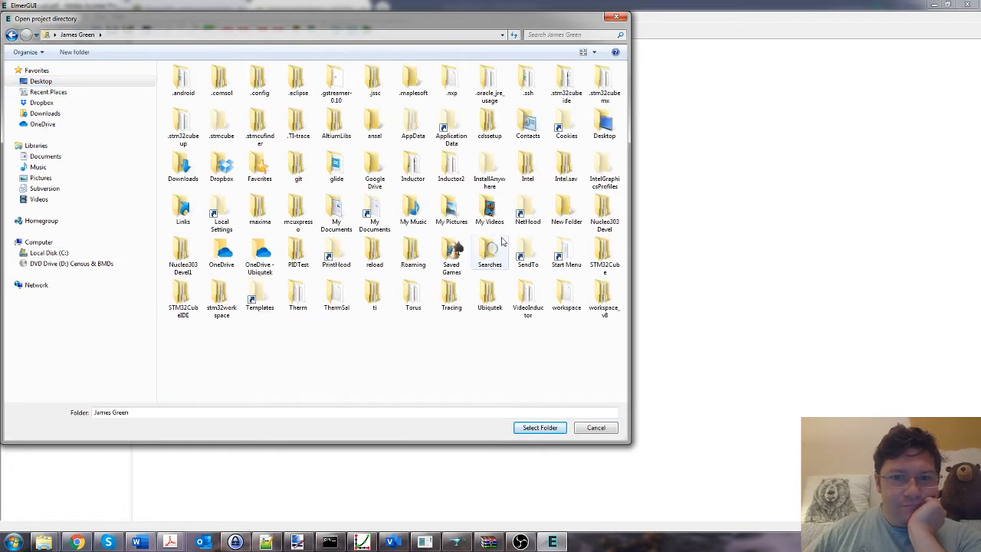
double_click(539, 306)
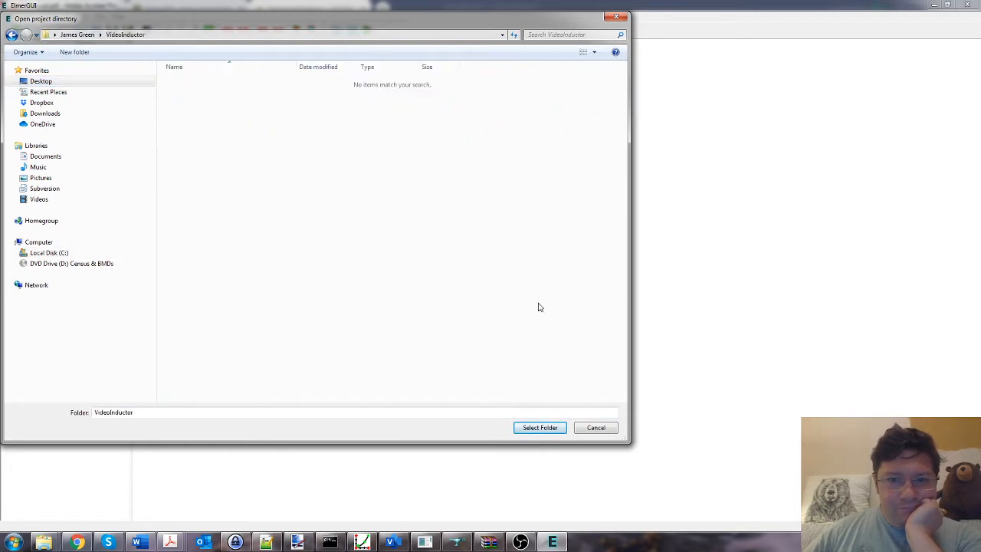
click(538, 427)
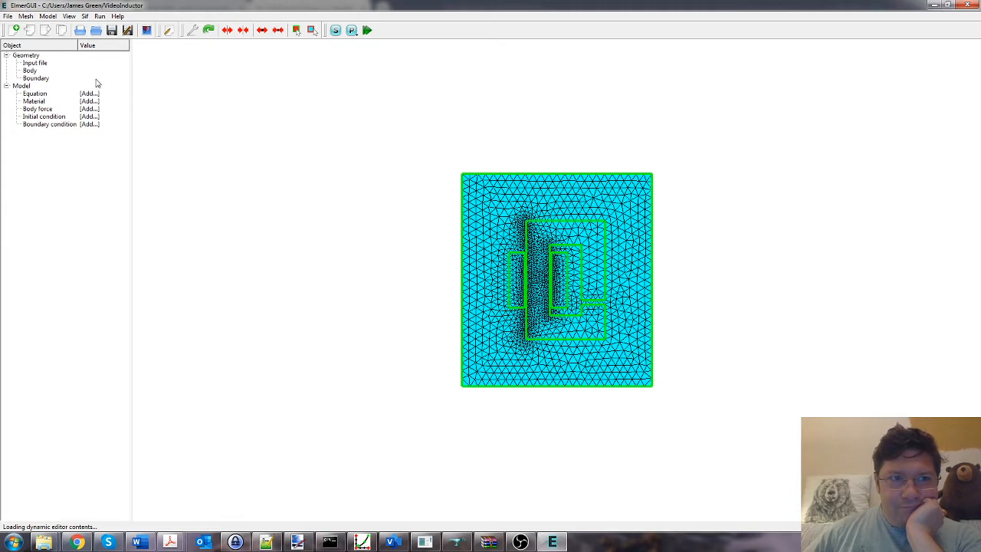
Expand the reloaded project's body list and try to add a new body force.
click(8, 16)
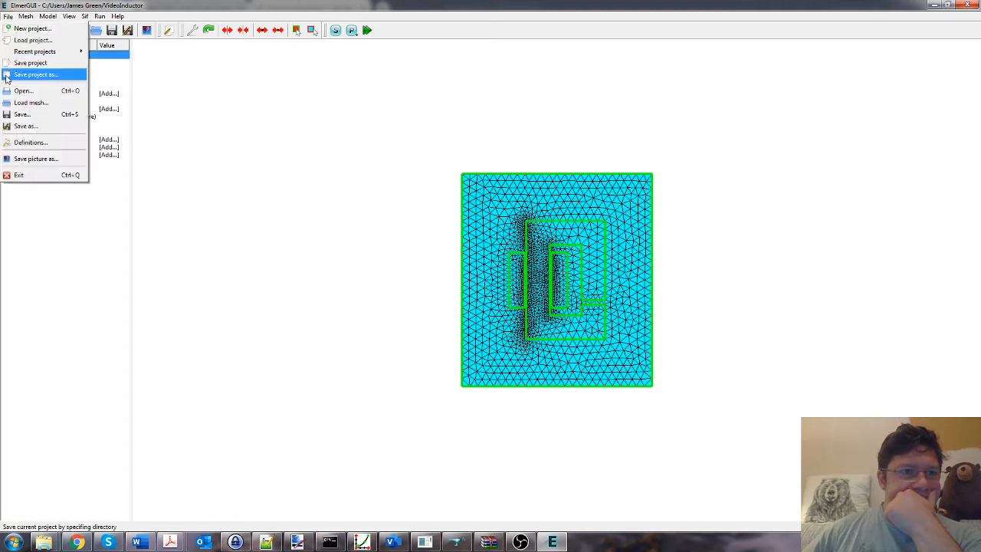
click(126, 227)
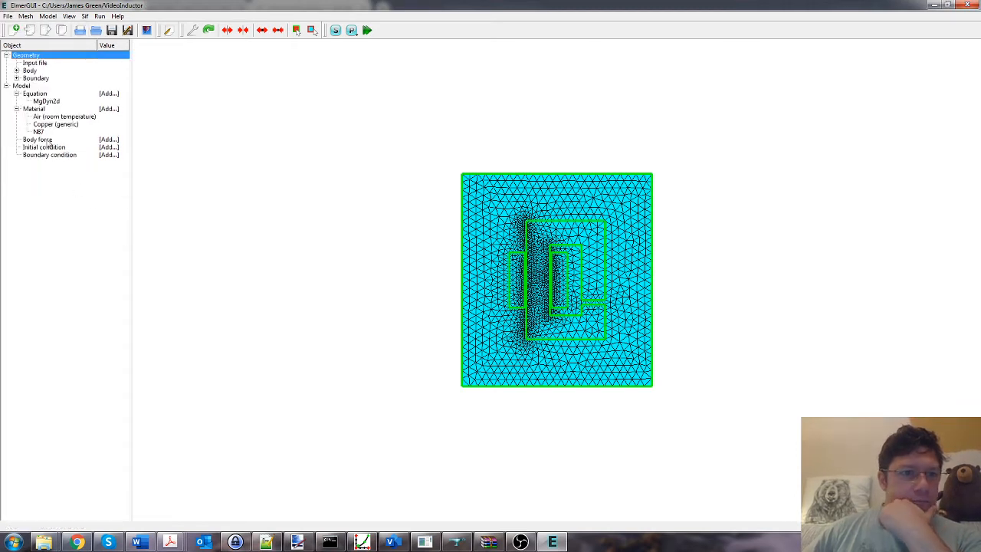
click(17, 70)
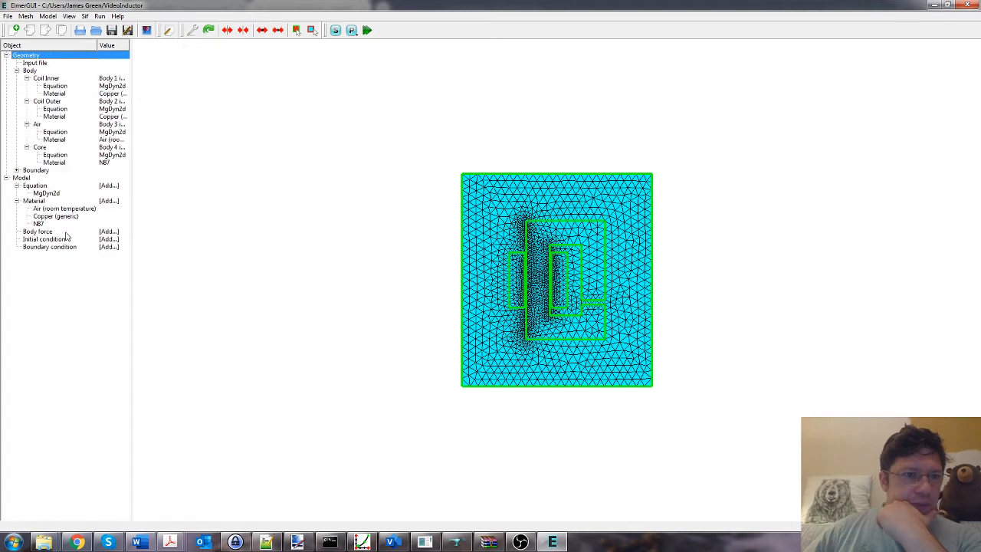
double_click(105, 232)
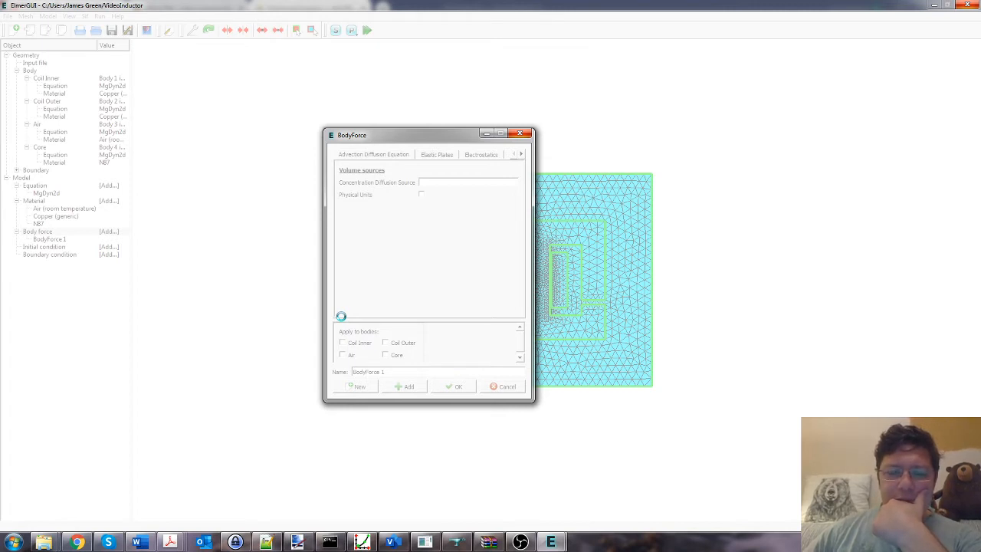
click(519, 132)
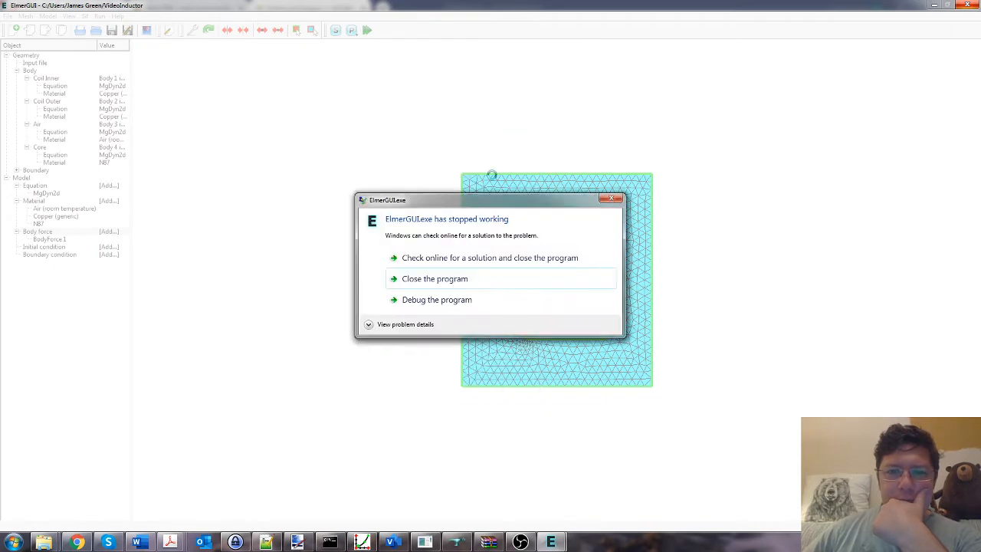
Close the frozen ElmerGUI program and relaunch it.
click(419, 278)
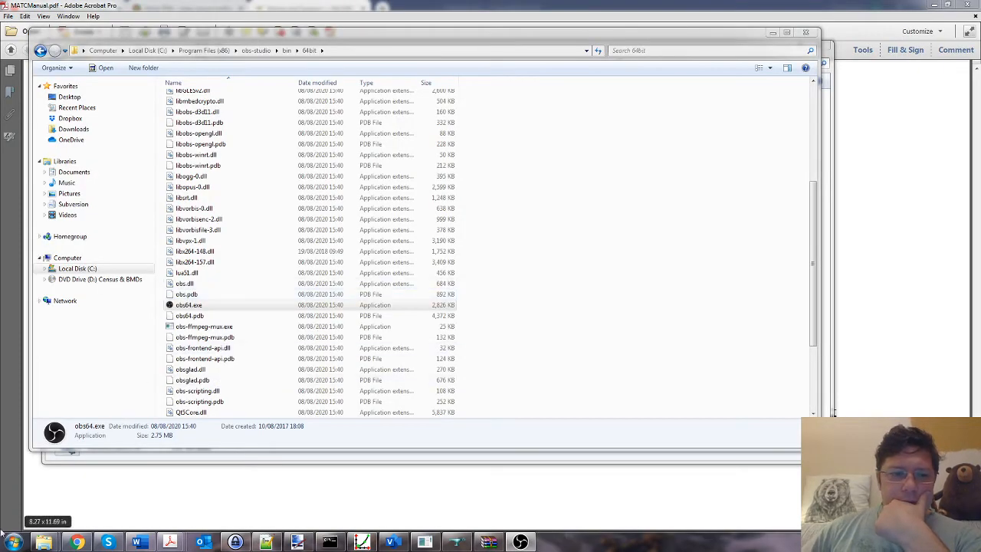
click(14, 542)
click(77, 303)
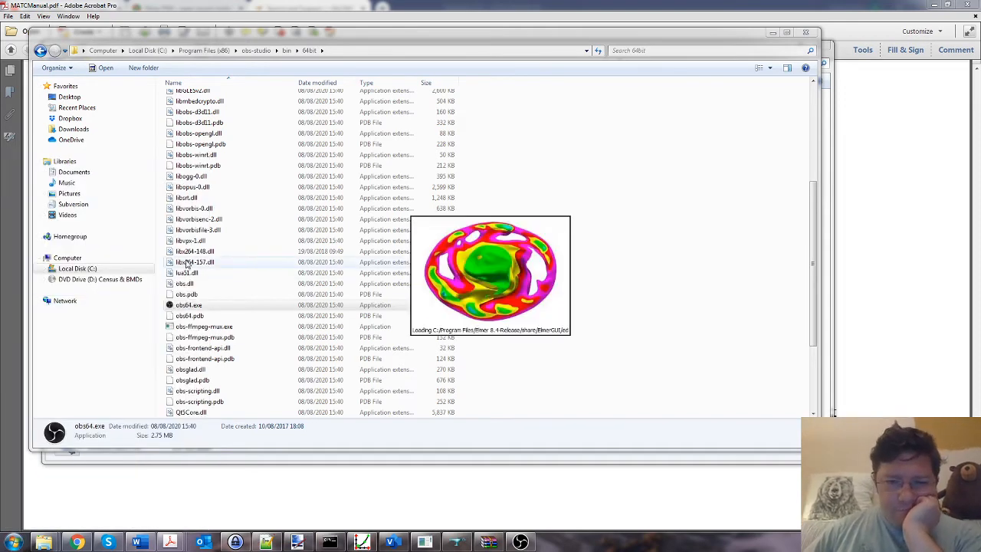
Load the saved inductor project from the VideoInductor folder in the user's home directory.
click(8, 16)
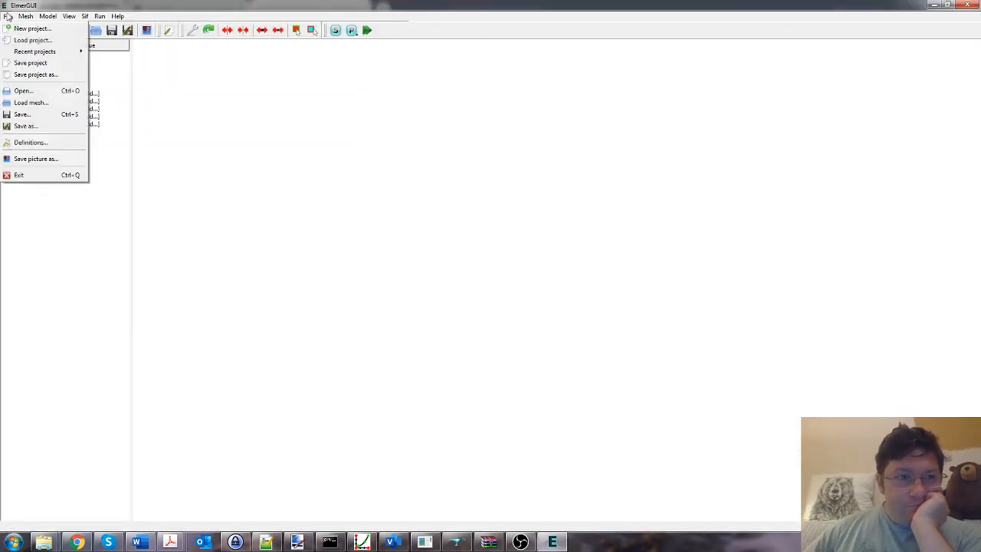
click(6, 40)
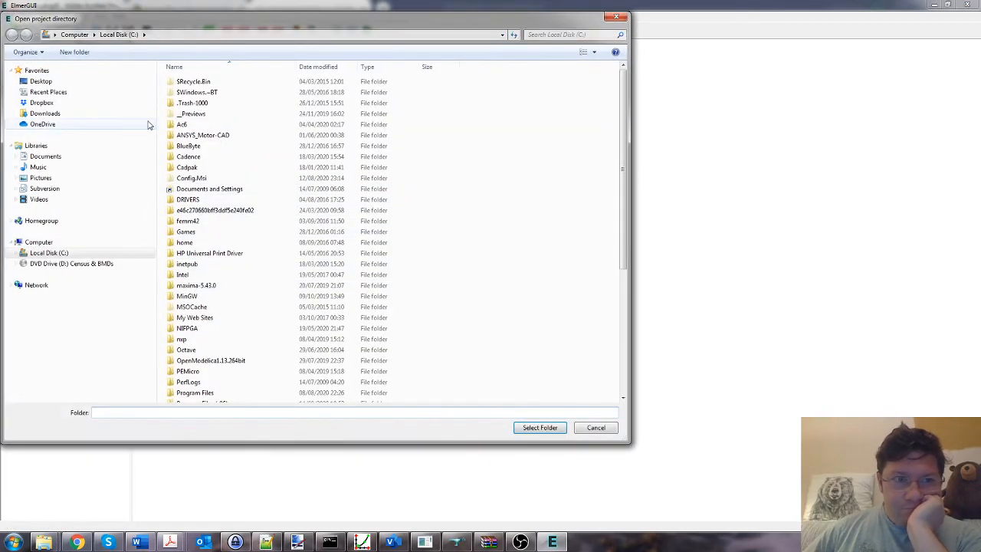
click(54, 81)
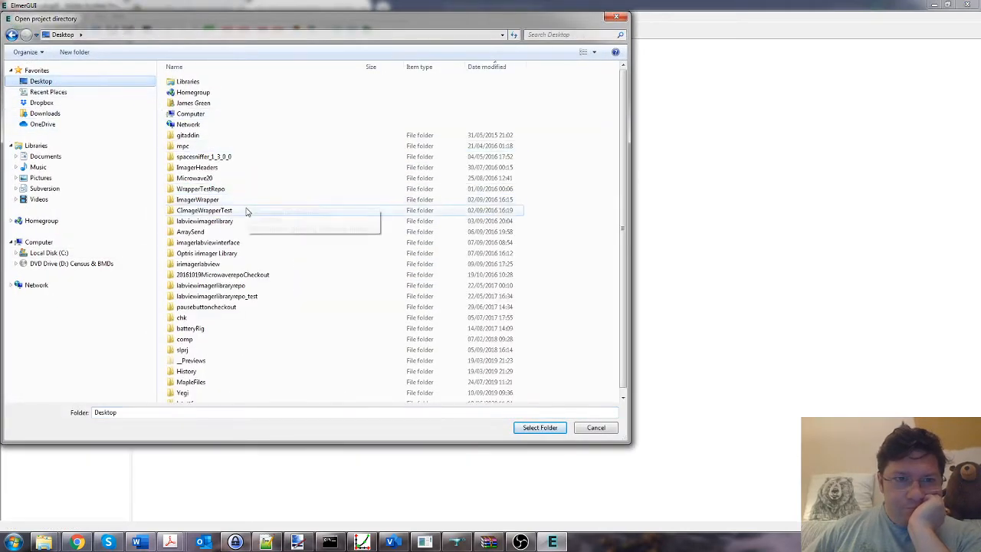
double_click(192, 103)
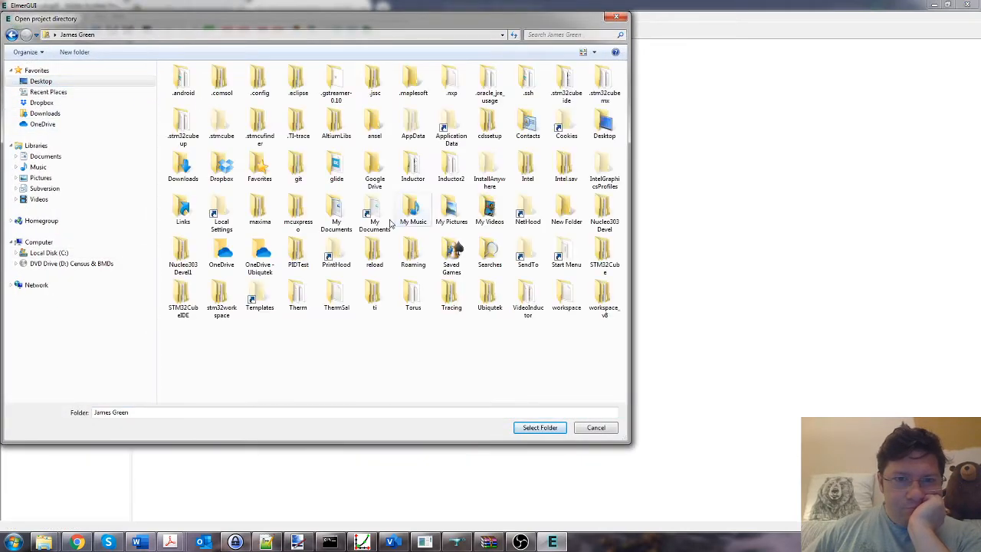
click(534, 297)
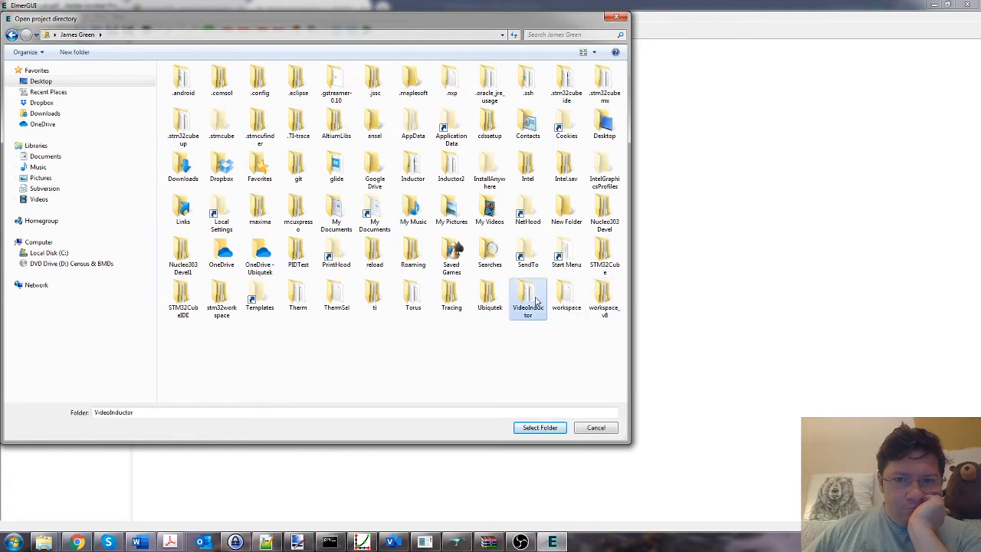
click(545, 426)
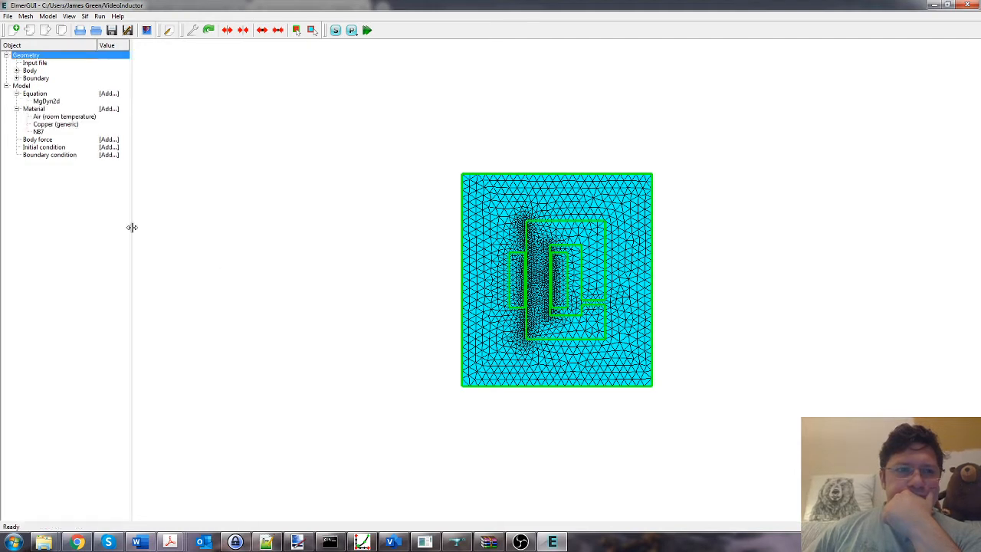
Create a body force with an MgDyn2D current density of -1e3 and apply it to the Coil Inner body.
click(37, 140)
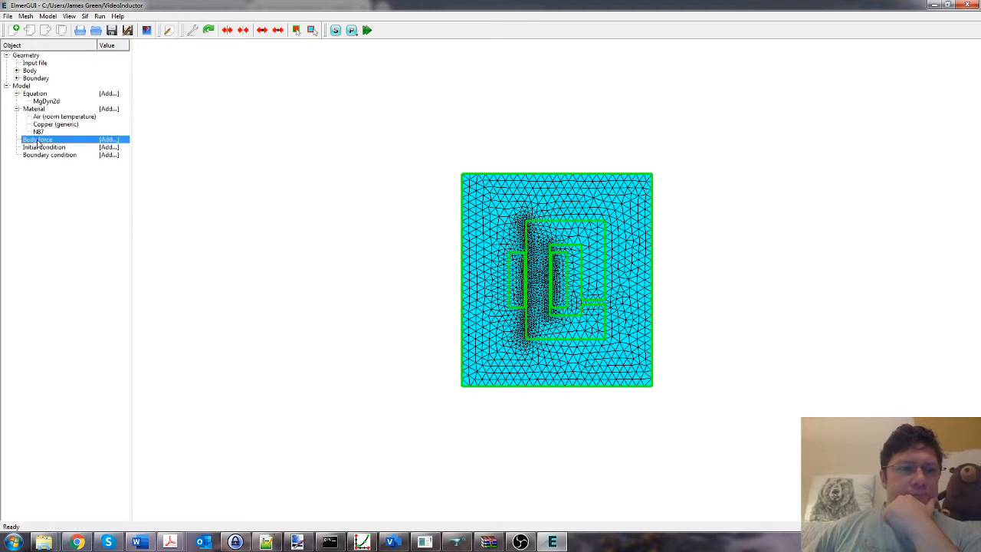
click(108, 126)
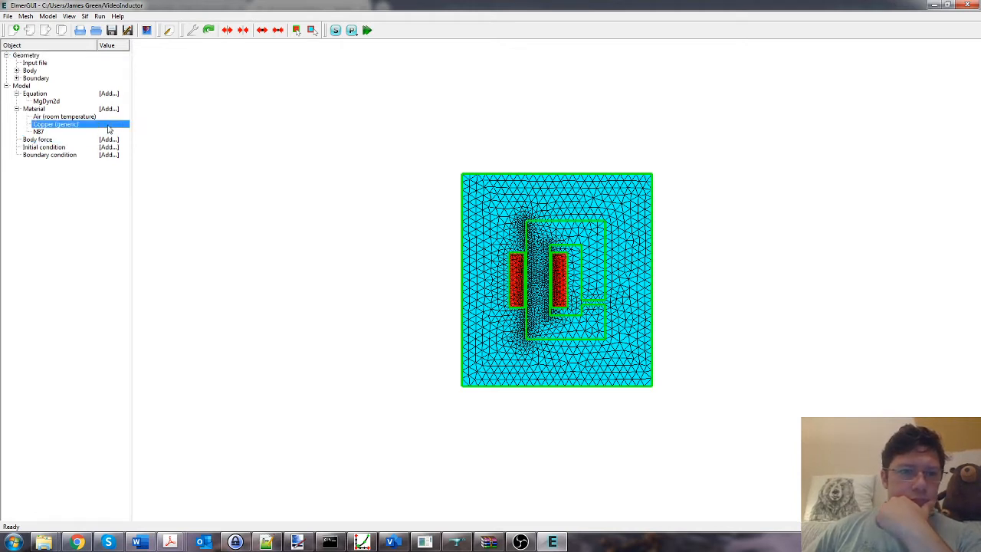
click(110, 139)
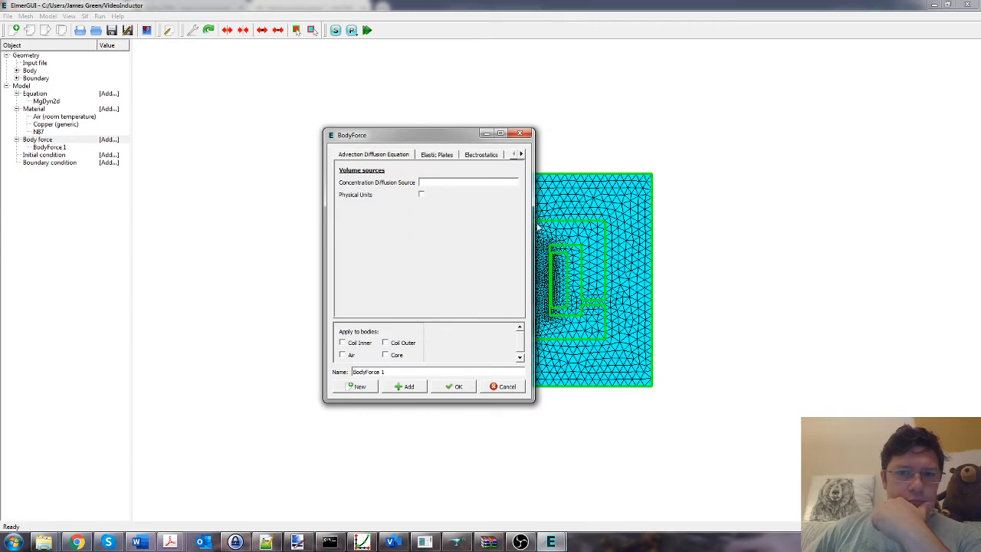
drag(537, 227, 486, 488)
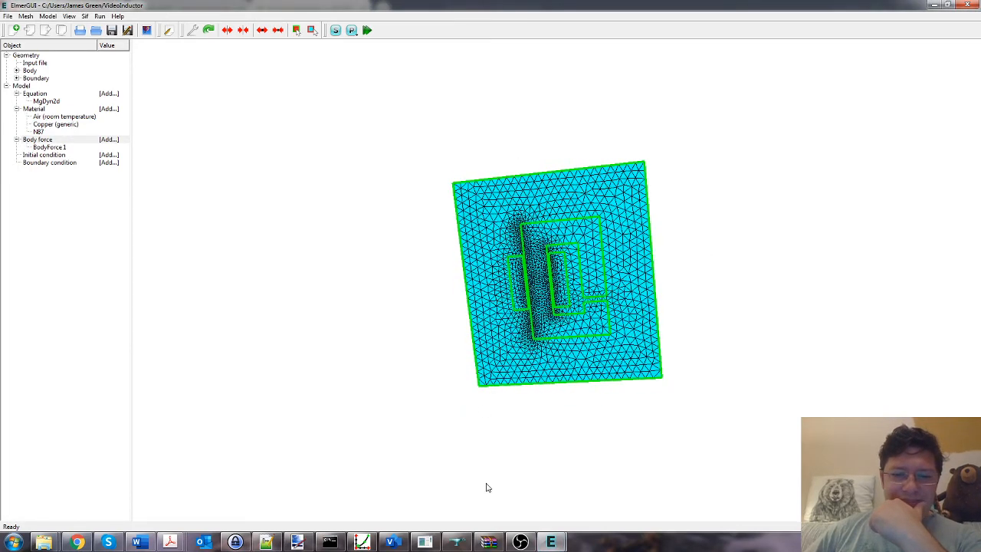
click(550, 541)
click(605, 483)
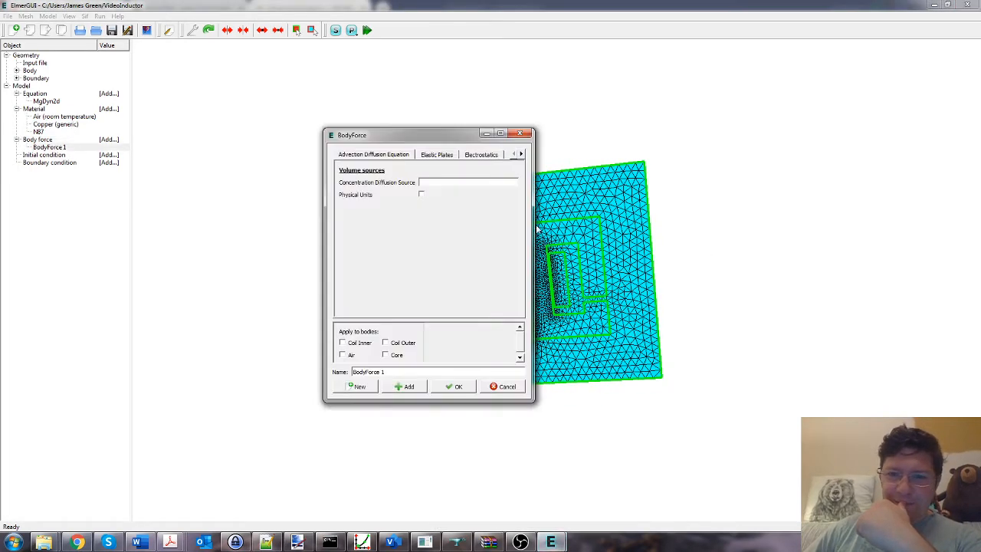
drag(531, 227, 906, 227)
click(822, 157)
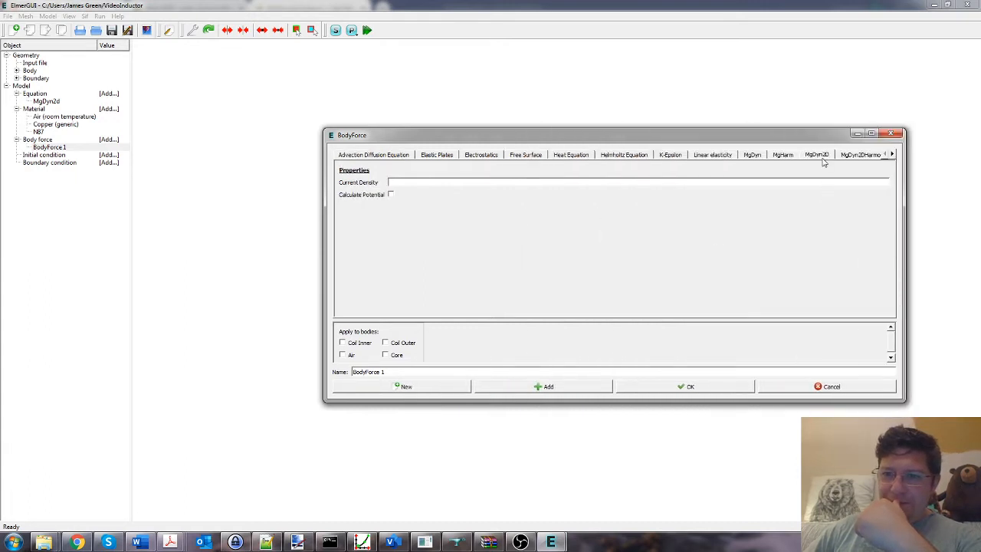
click(417, 182)
text(-3)
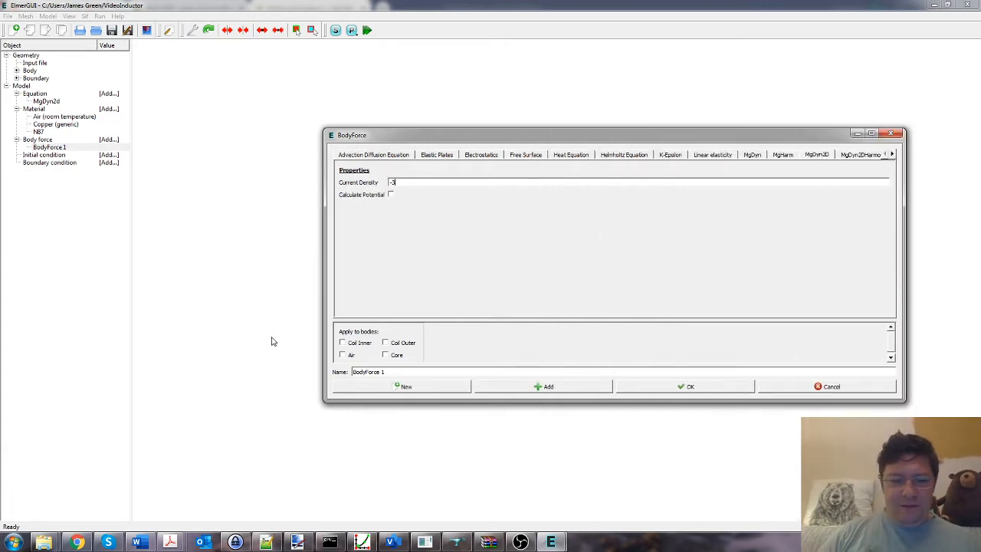
key(BackSpace)
text(1e3)
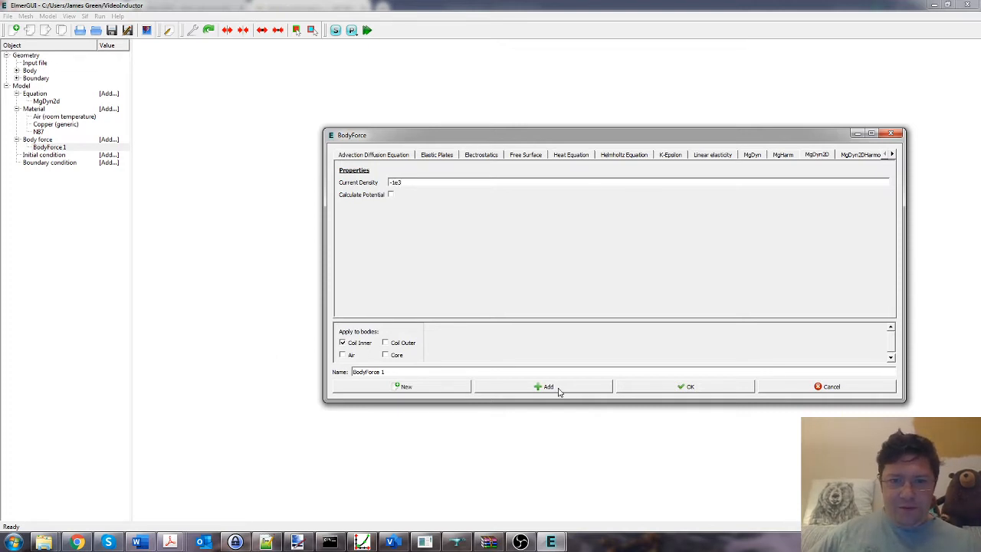
Name the new body force Coil Inner, accept it, and save the project.
drag(499, 373, 345, 354)
text(Coil)
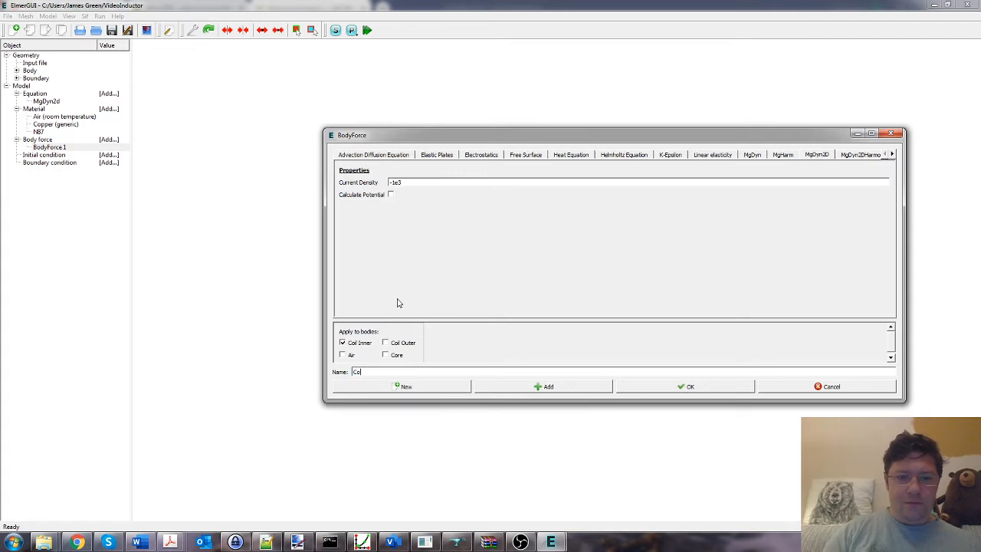
text( Inner)
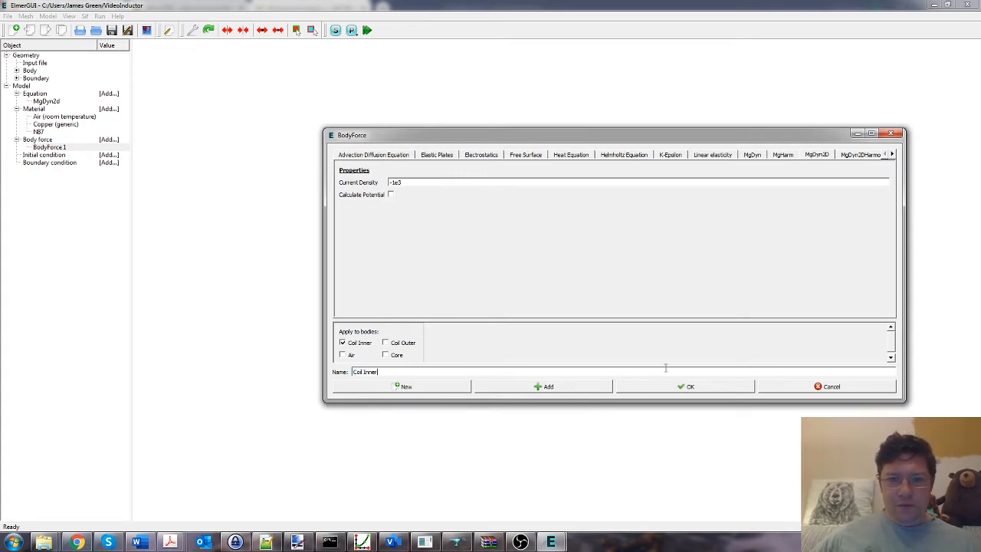
click(652, 393)
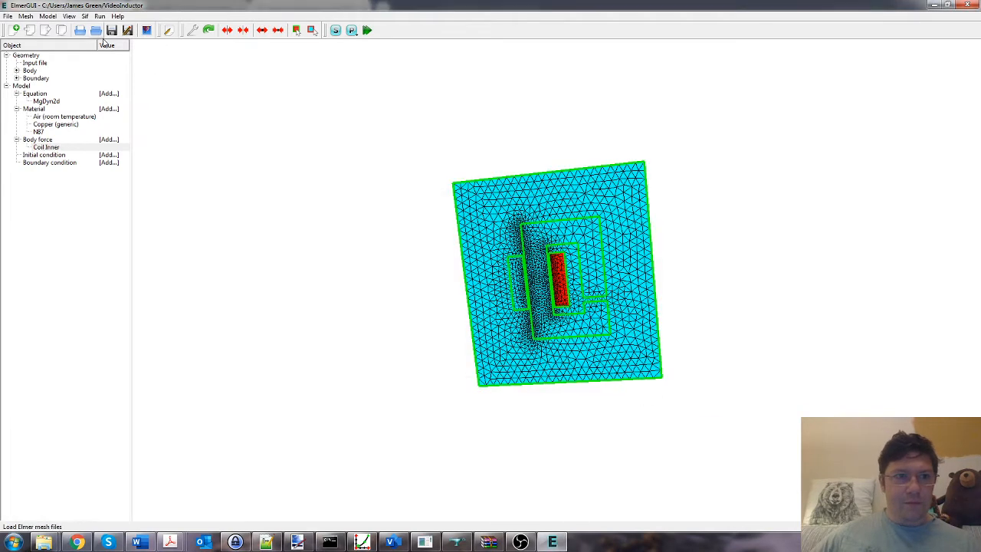
click(6, 16)
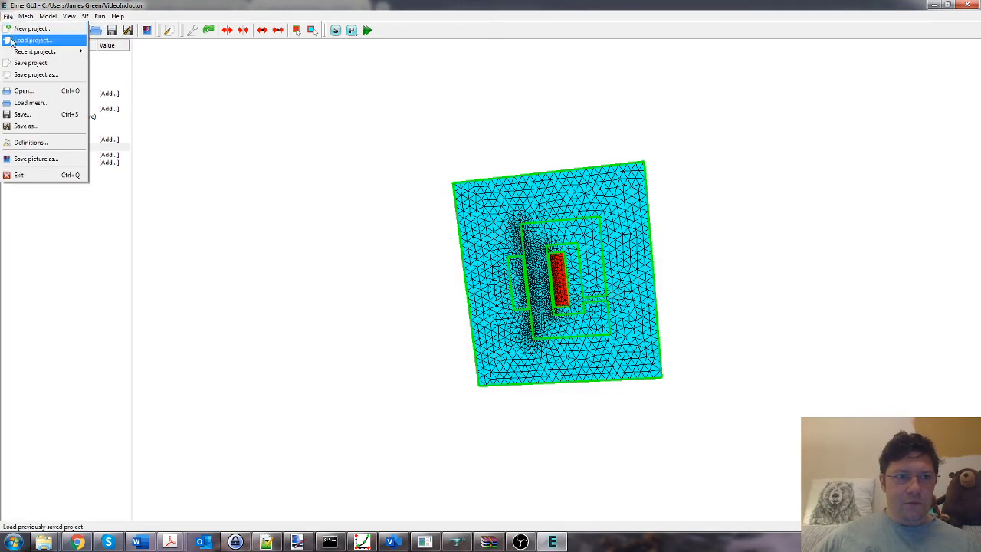
click(12, 64)
Add a second body force on Coil Outer with an MgDyn2D current density of 1e3 and Calculate Potential enabled.
click(109, 139)
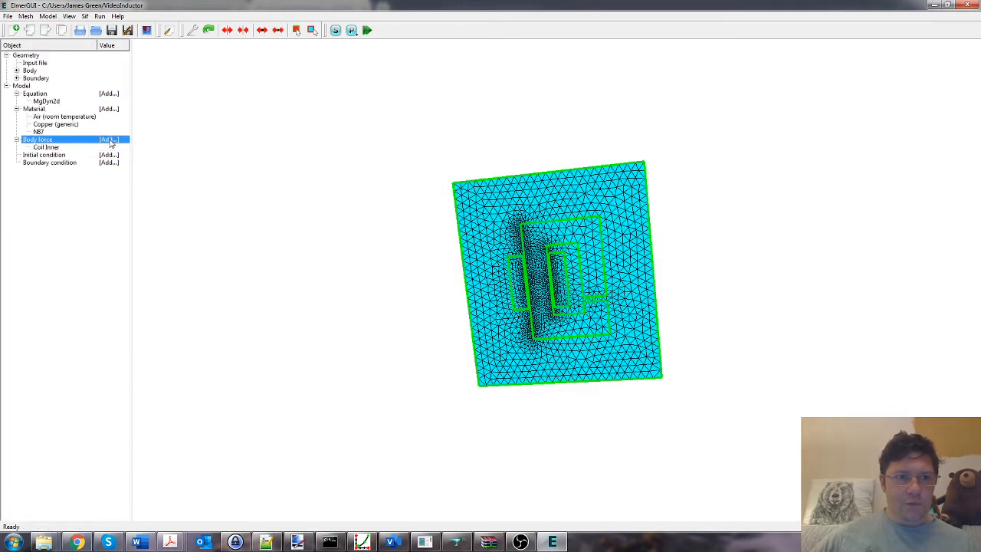
drag(621, 191, 927, 191)
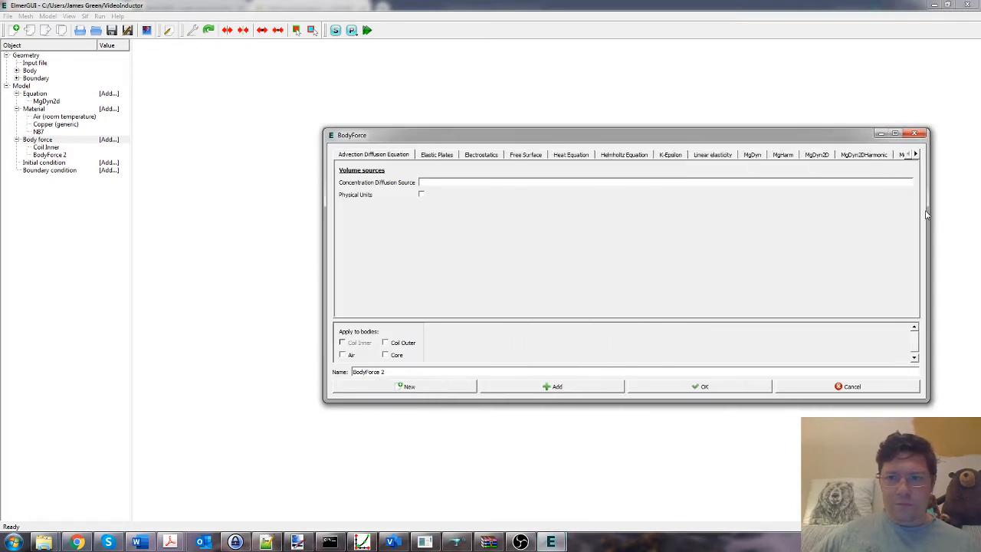
click(818, 155)
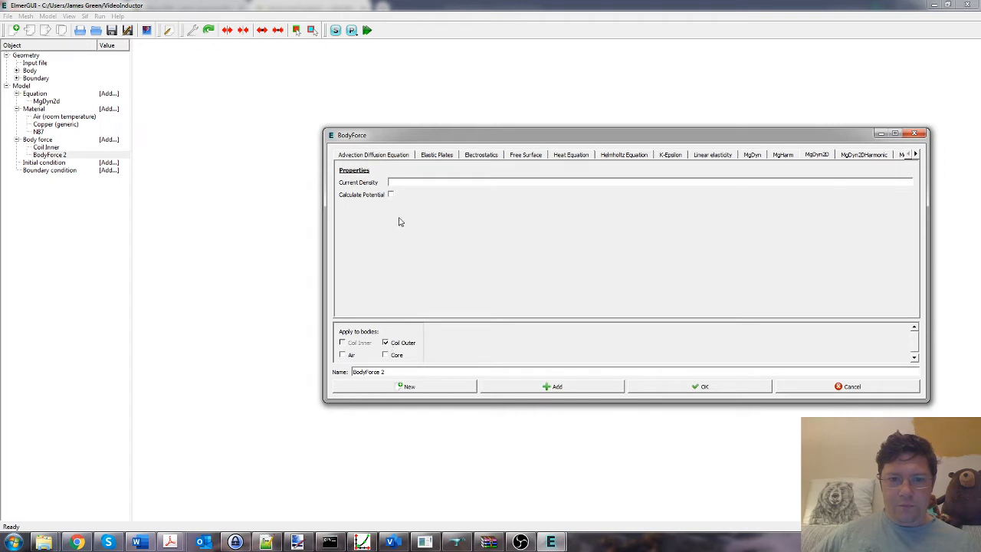
text(1e3)
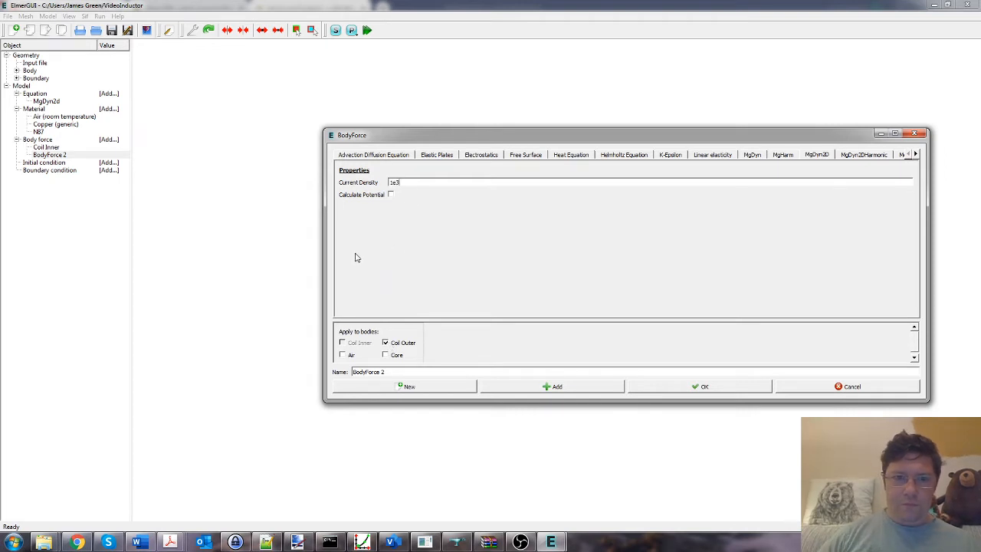
click(391, 195)
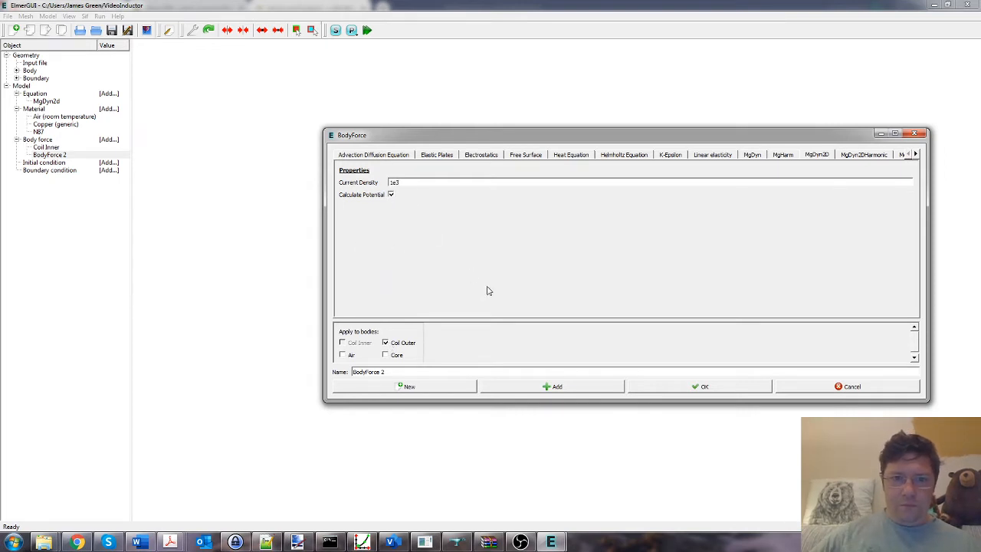
click(639, 390)
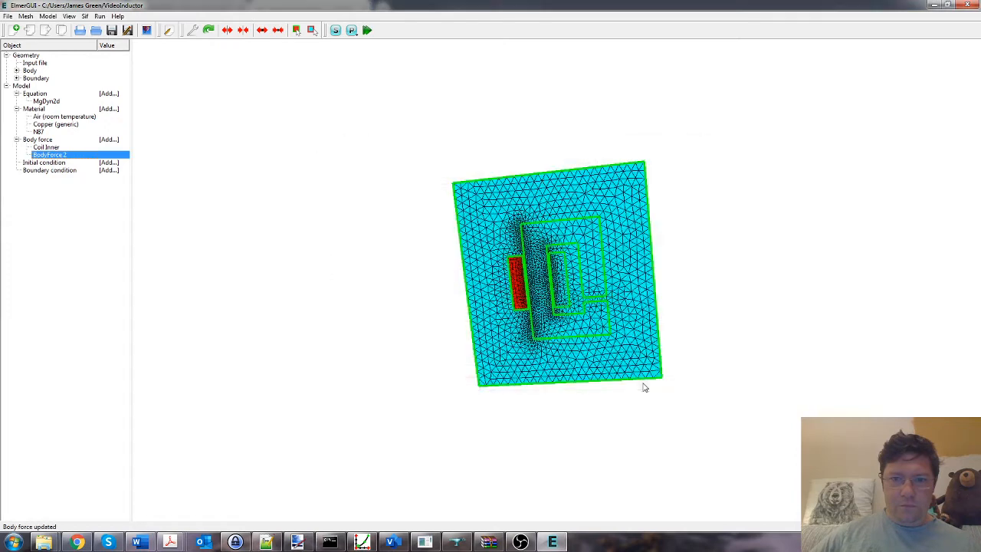
Rename the second body force as Coil Outer and update it.
double_click(60, 156)
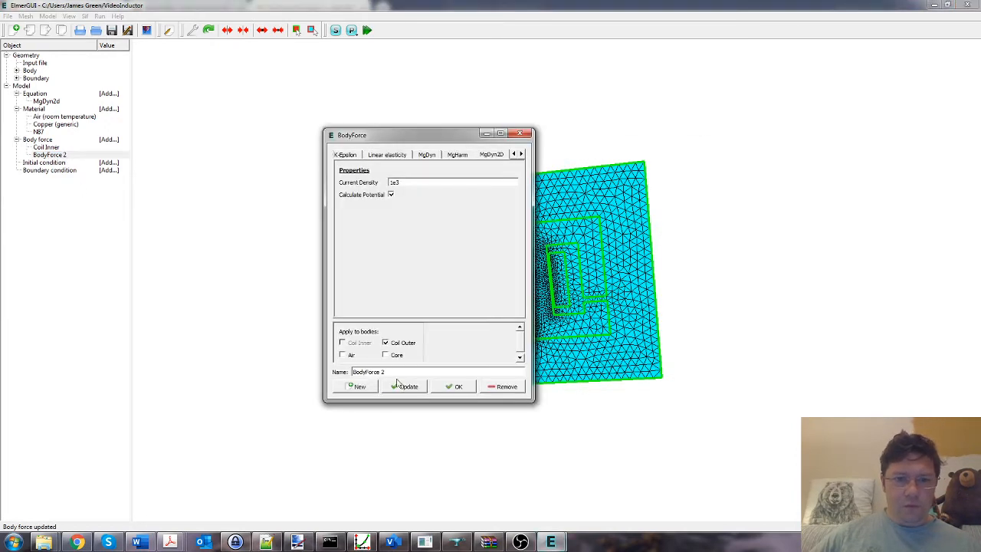
drag(385, 373, 354, 373)
text(Coil )
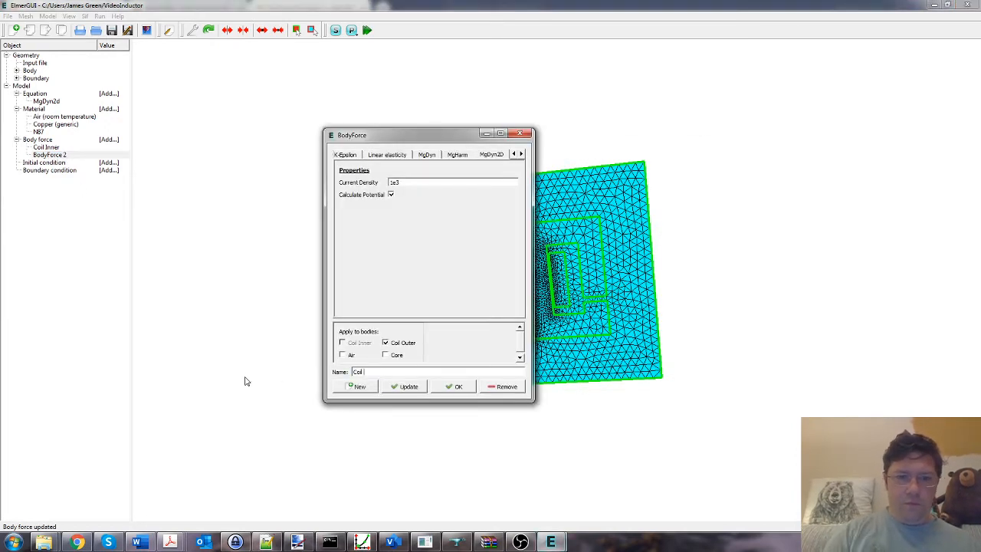
text(Outer)
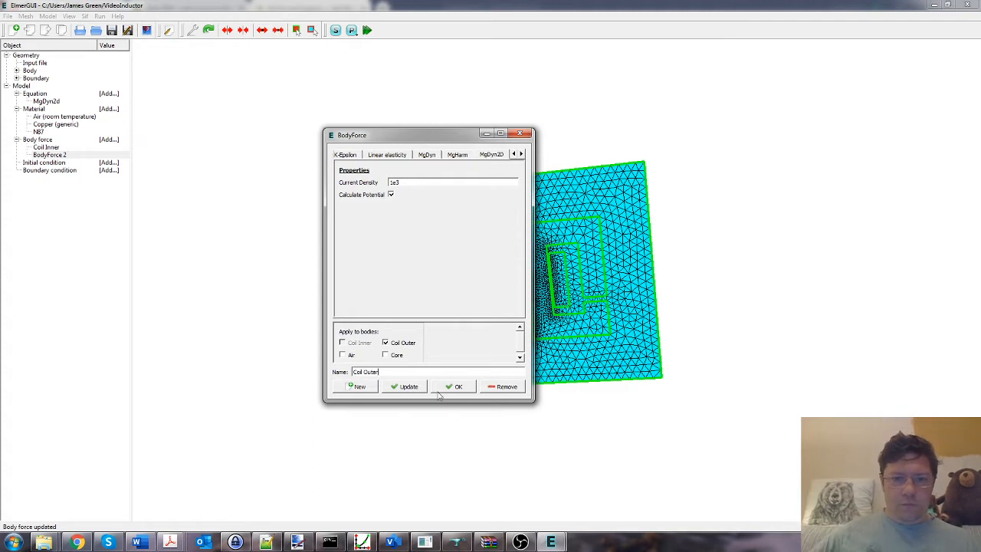
click(412, 387)
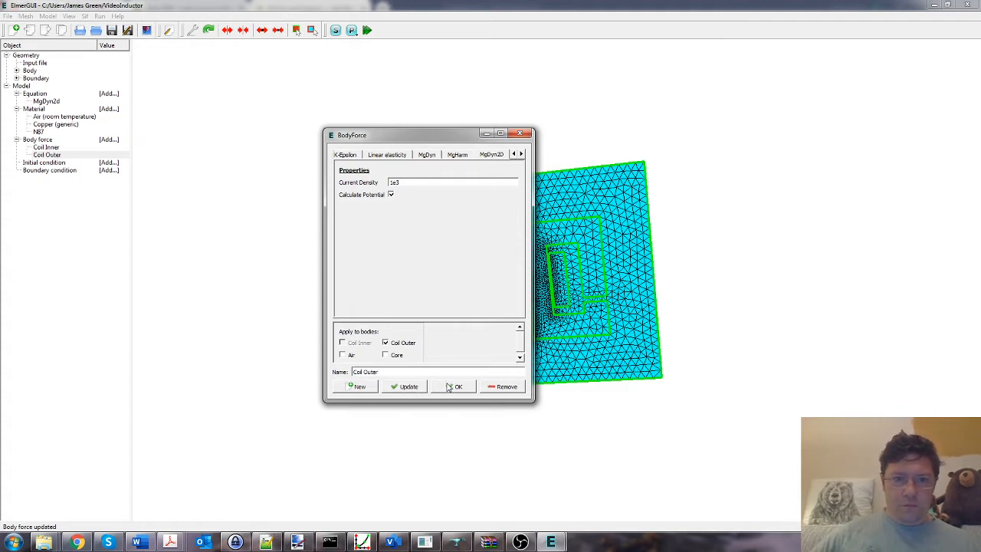
click(450, 388)
Reopen the Coil Inner body force to check and accept its MgDyn2D settings, and reset the model view.
click(68, 149)
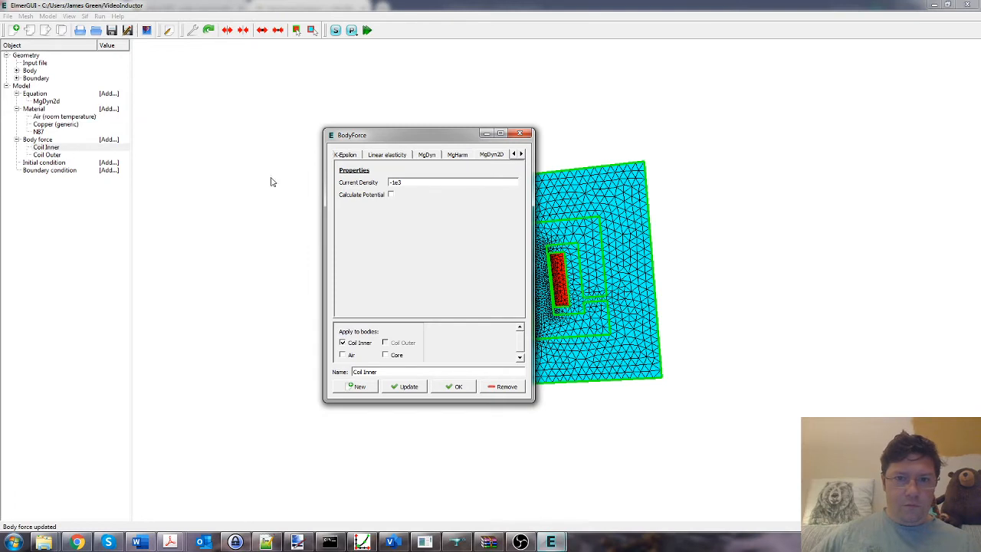
click(450, 387)
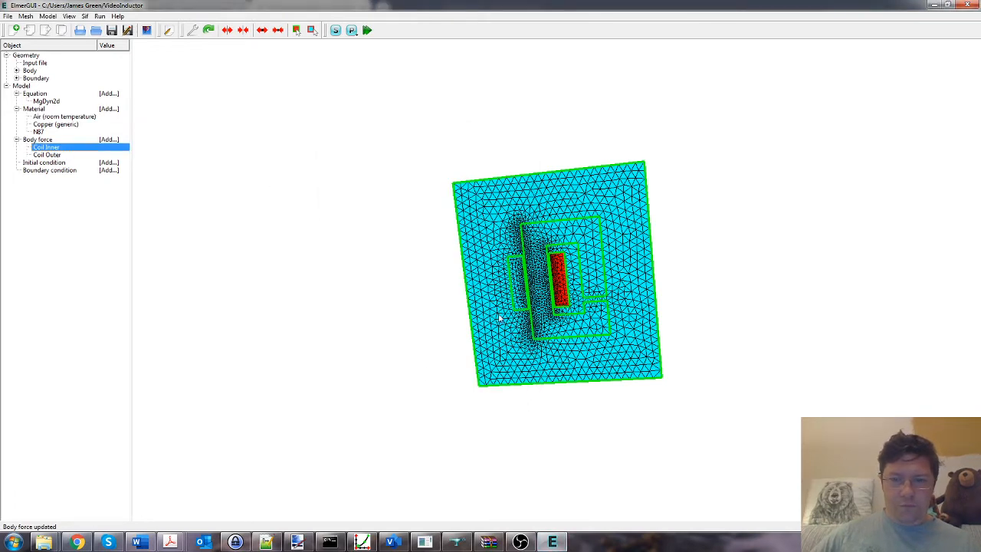
click(69, 16)
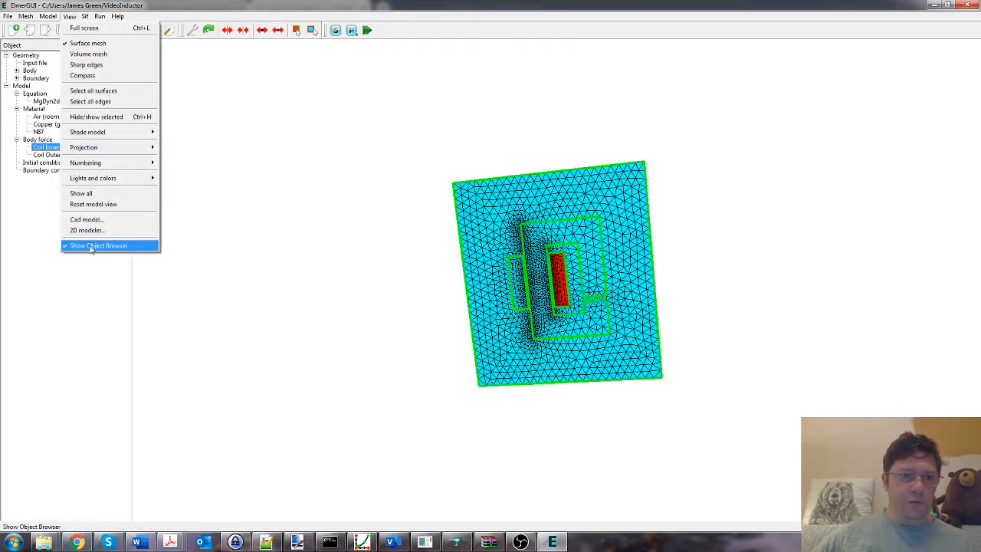
click(95, 205)
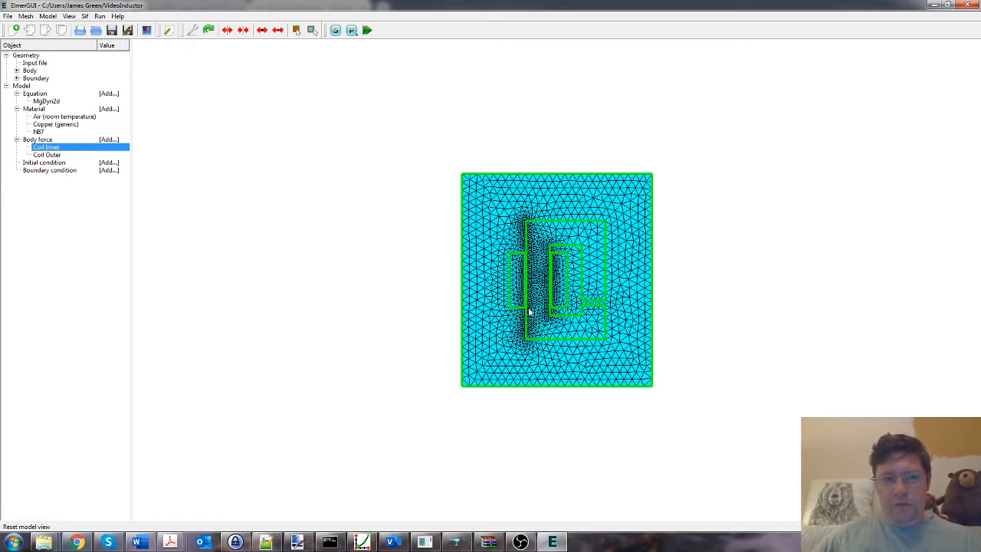
Add a boundary condition with the MgDyn2D Infinity BC enabled and apply it to Boundary 5.
click(115, 173)
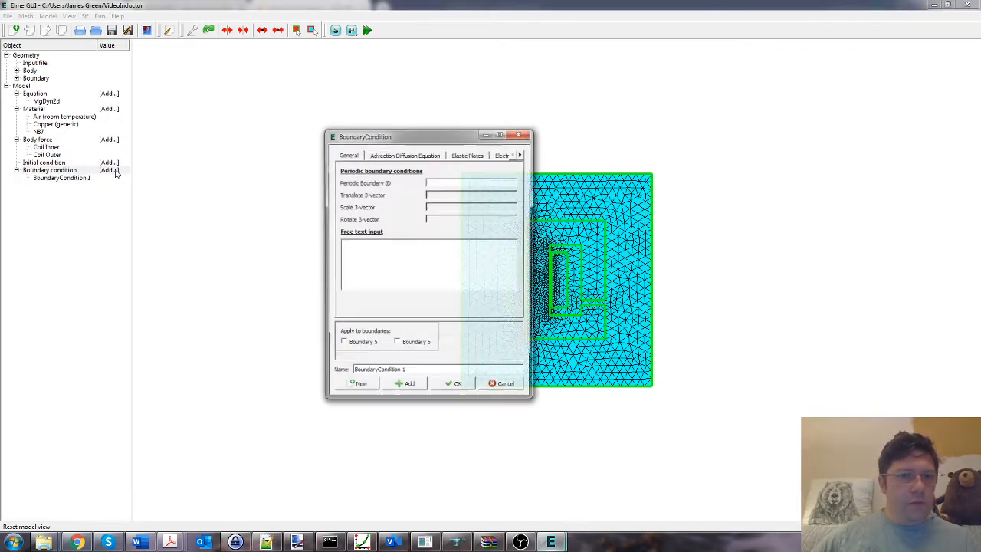
drag(529, 186, 929, 185)
click(862, 156)
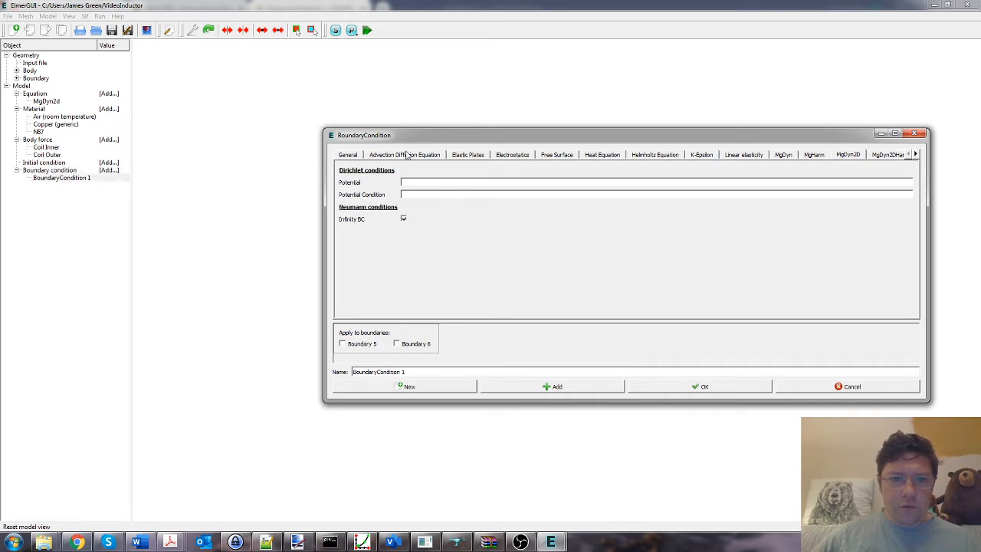
drag(415, 135, 382, 98)
click(341, 498)
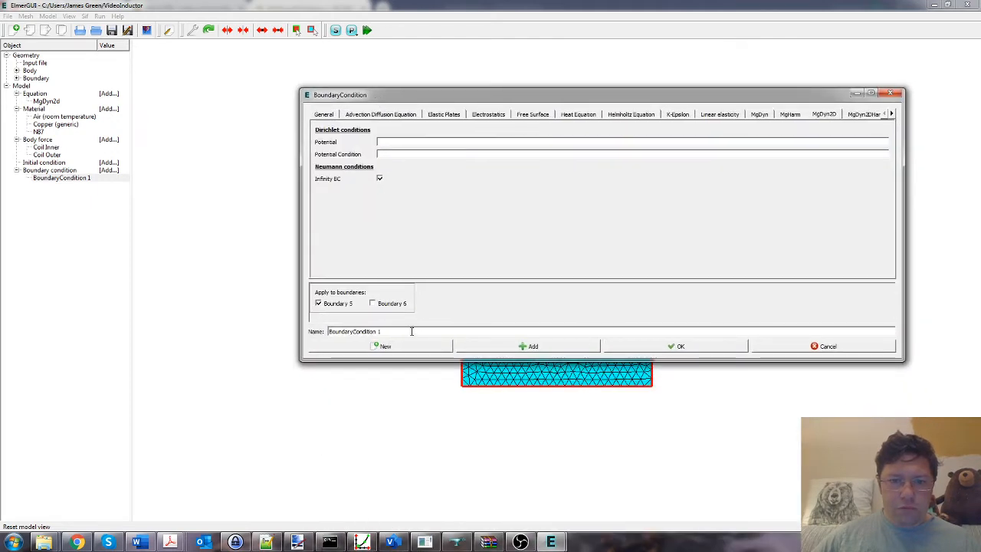
click(613, 348)
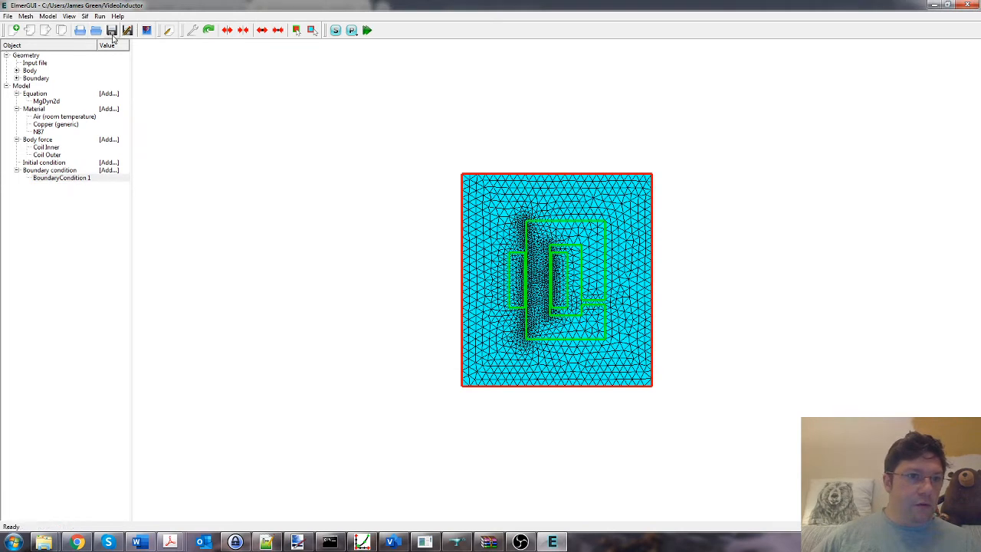
Save the inductor project.
click(8, 16)
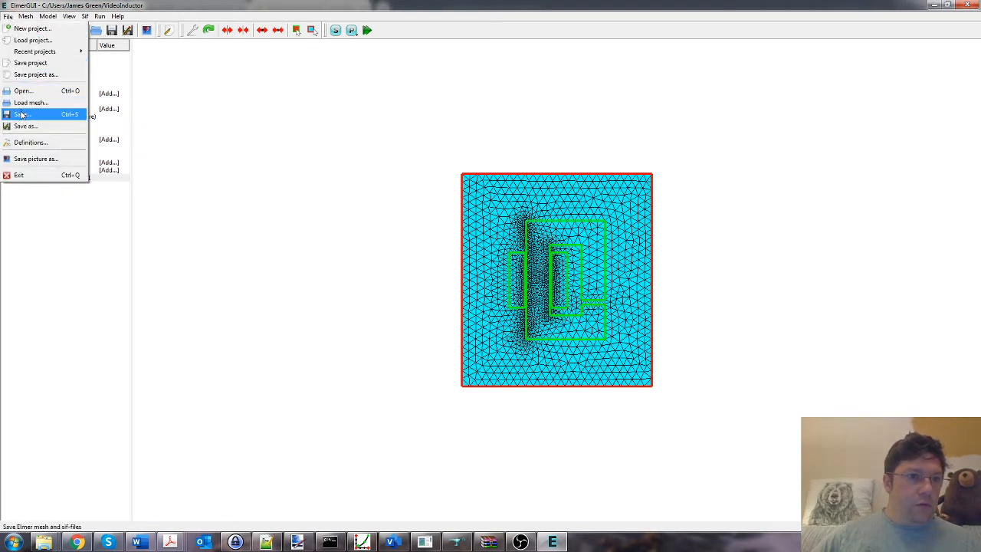
click(8, 16)
click(7, 16)
click(30, 62)
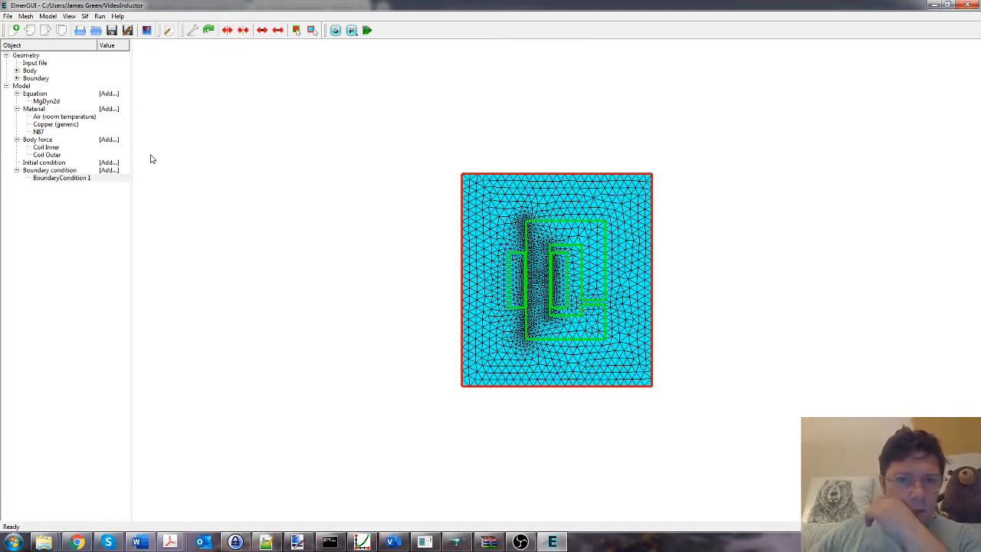
scroll(511, 266, up, 5)
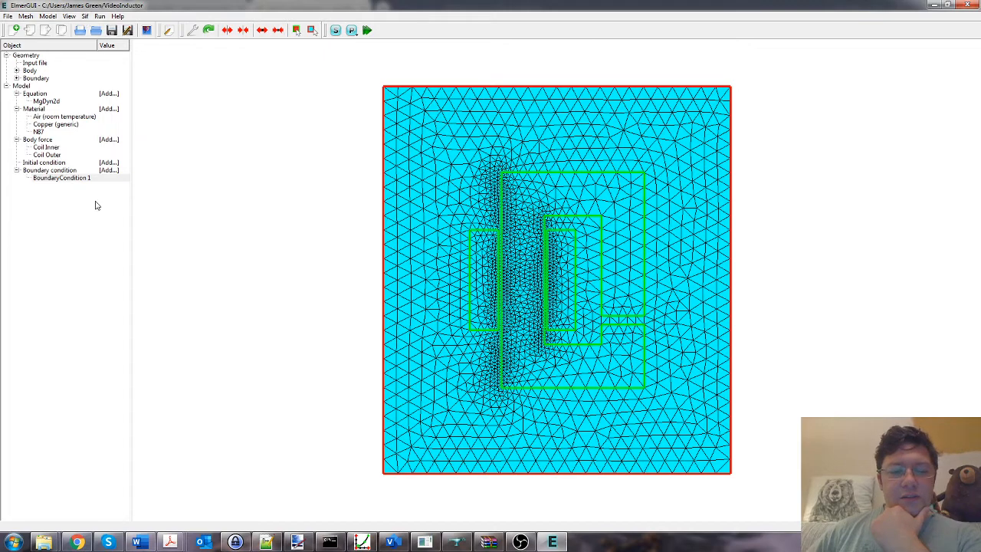
Switch to ElmerModelsManual.pdf in Adobe Acrobat, read the Keywords for BSolver section, and return to the ElmerGUI model.
click(172, 538)
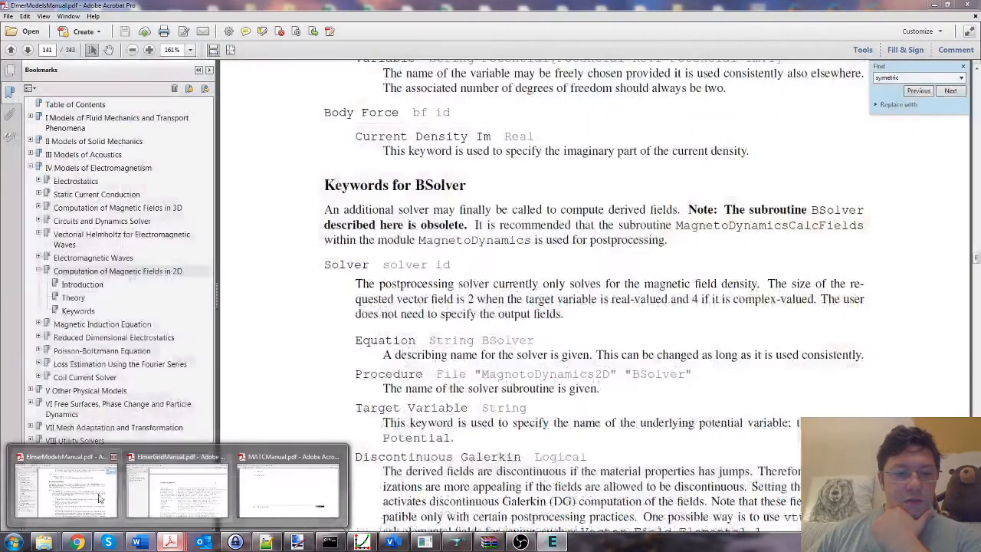
click(98, 499)
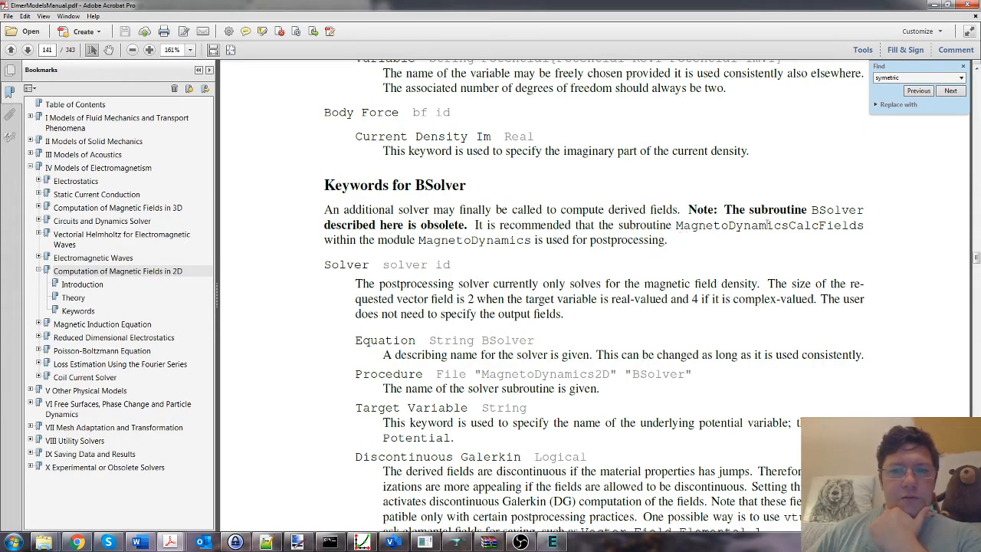
click(933, 5)
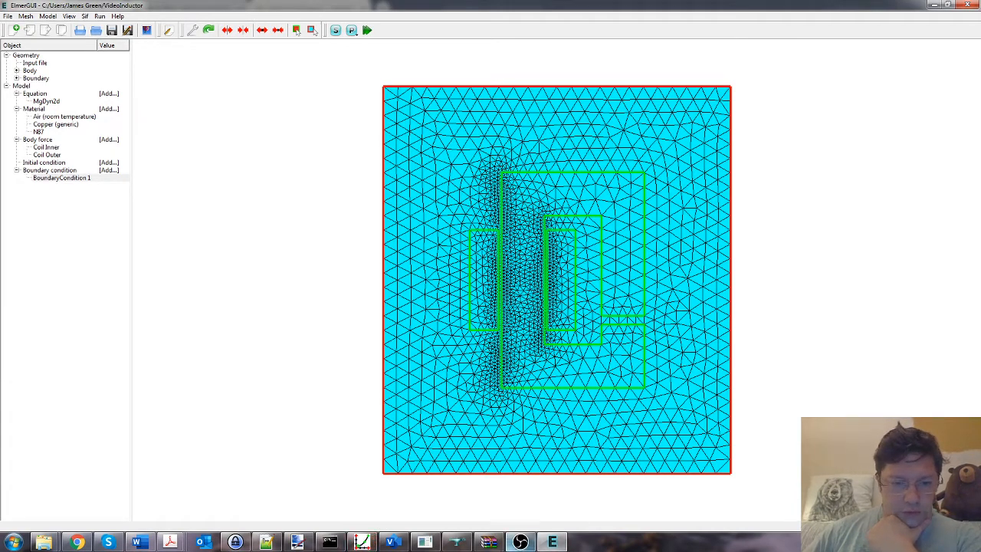
click(300, 542)
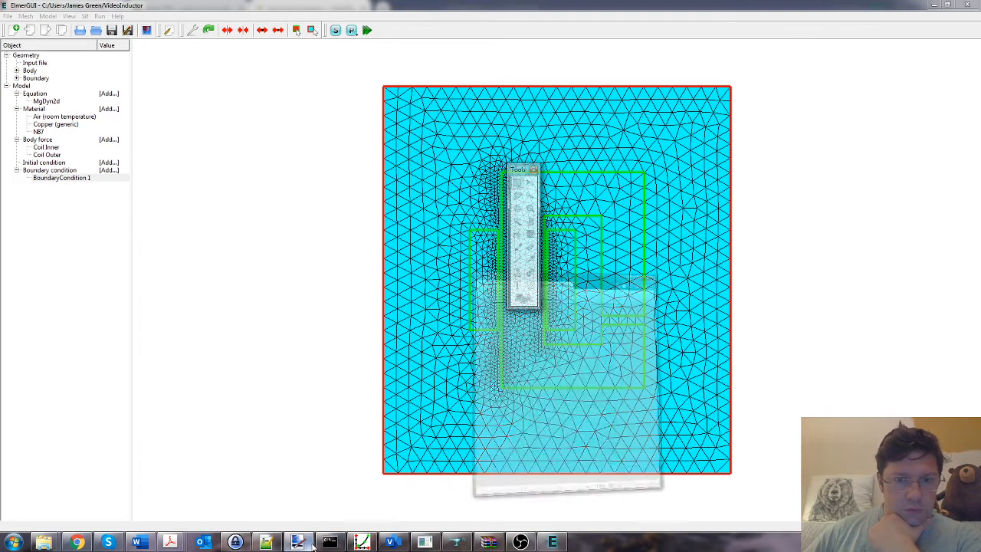
click(634, 83)
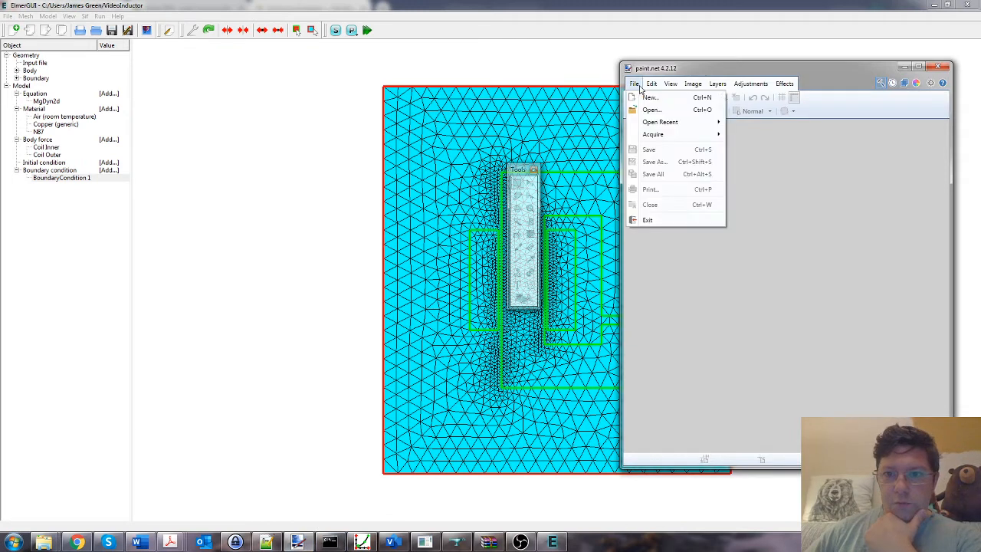
click(776, 245)
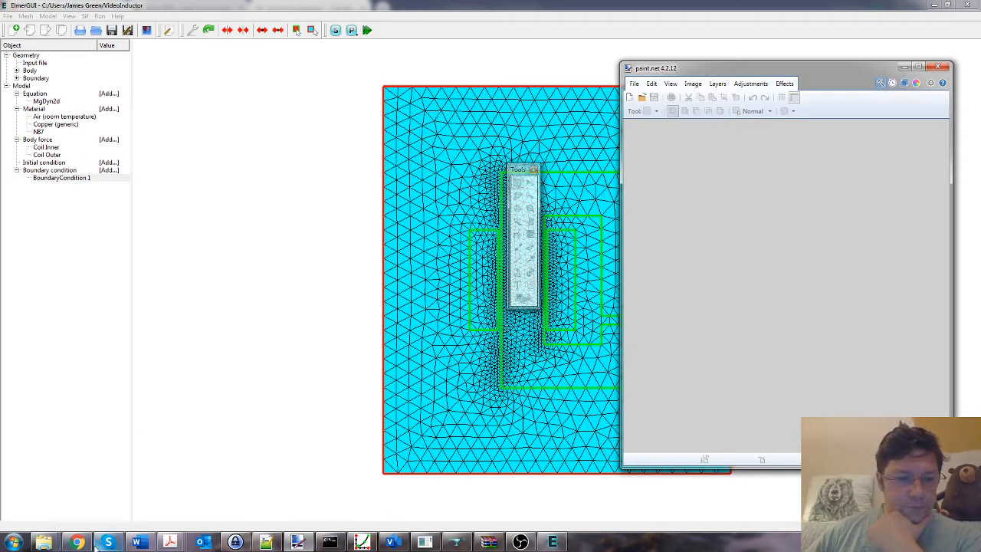
click(170, 542)
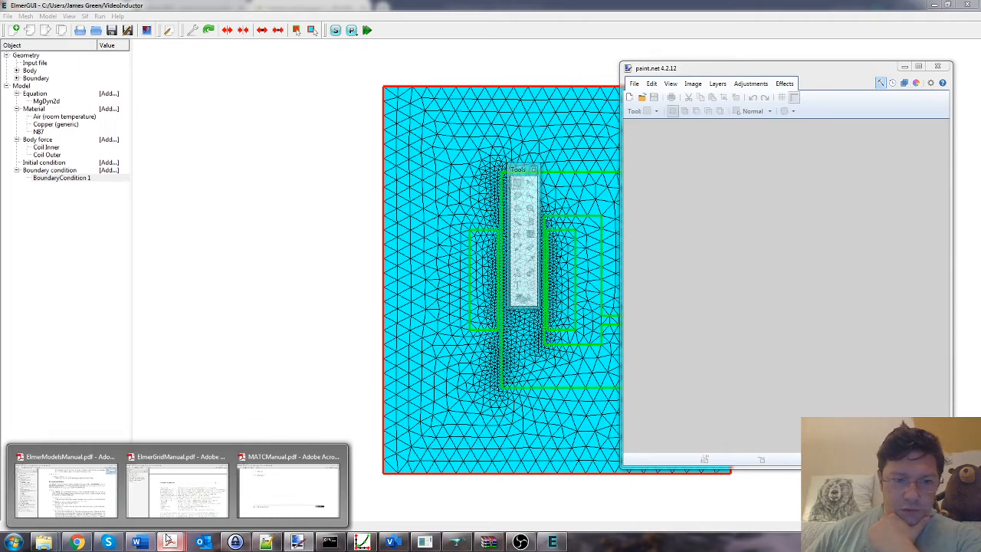
Switch to Chrome and search the web for "n87 material" in a new tab.
click(77, 542)
click(375, 9)
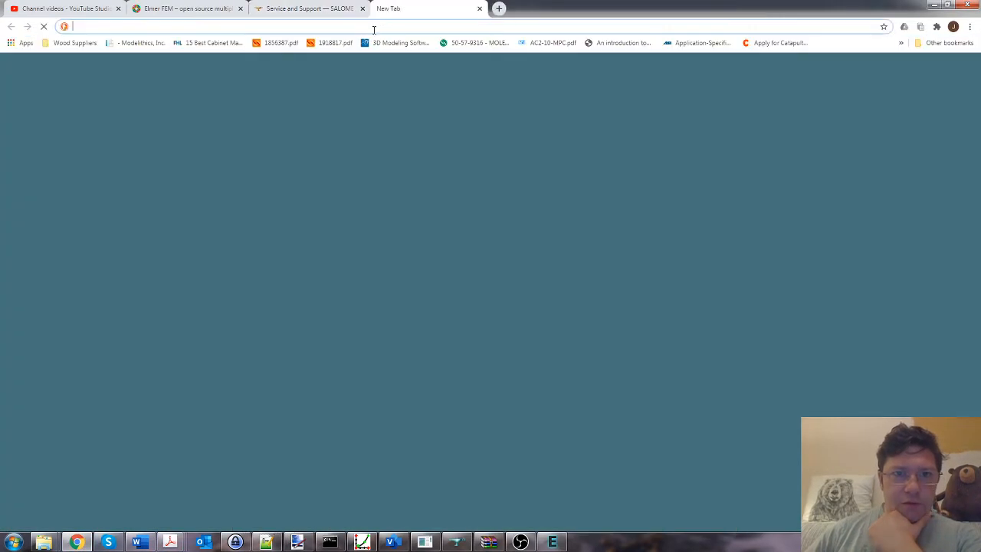
text(n87)
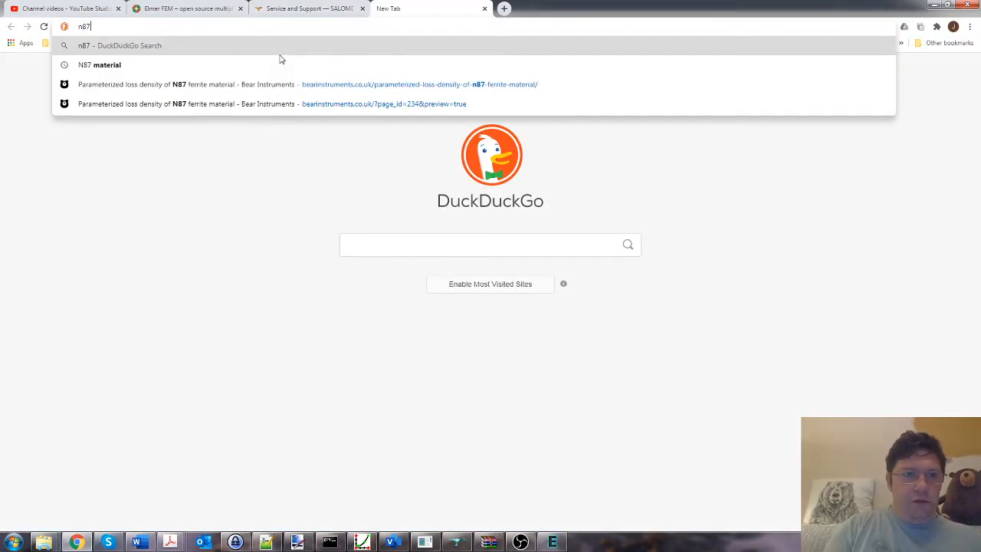
text( materila)
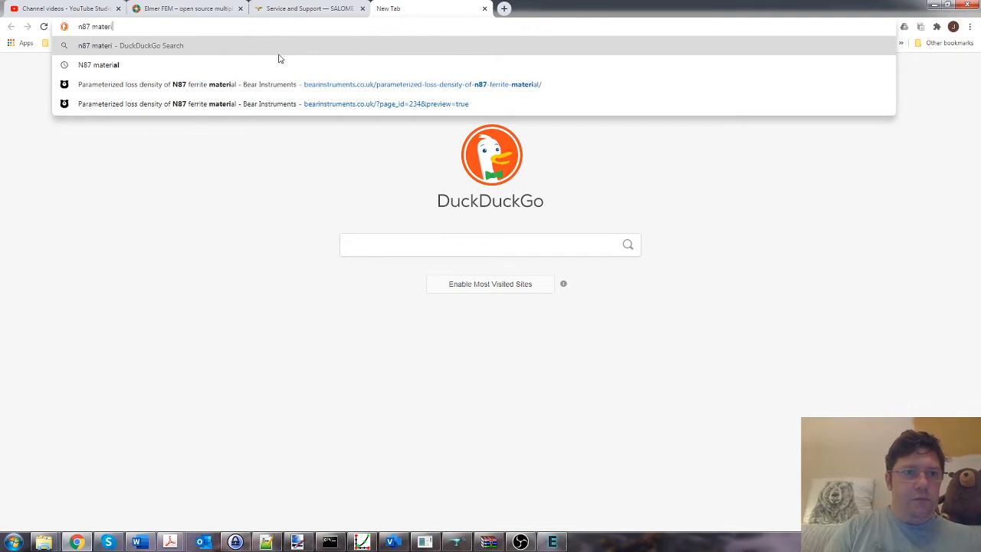
key(BackSpace)
key(BackSpace)
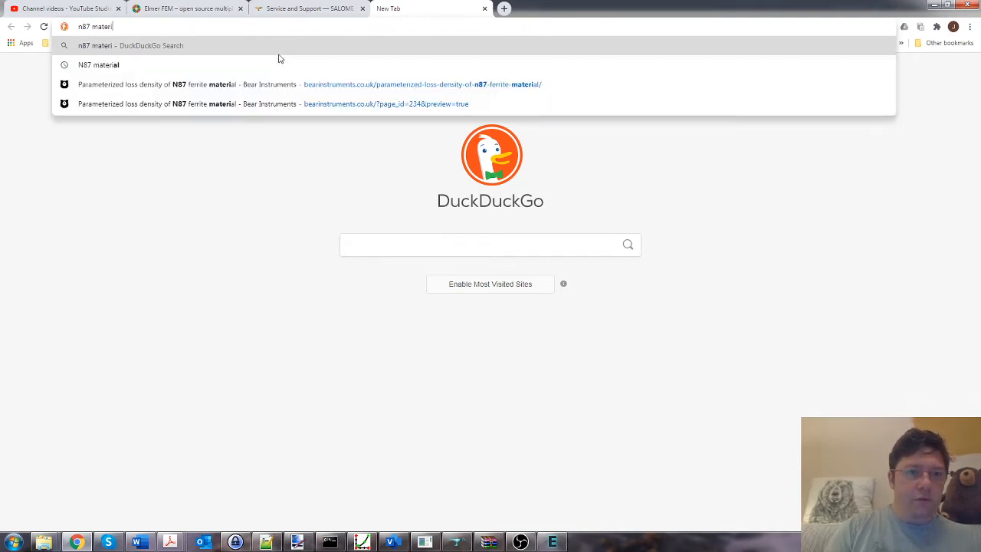
key(BackSpace)
key(BackSpace)
text(rial)
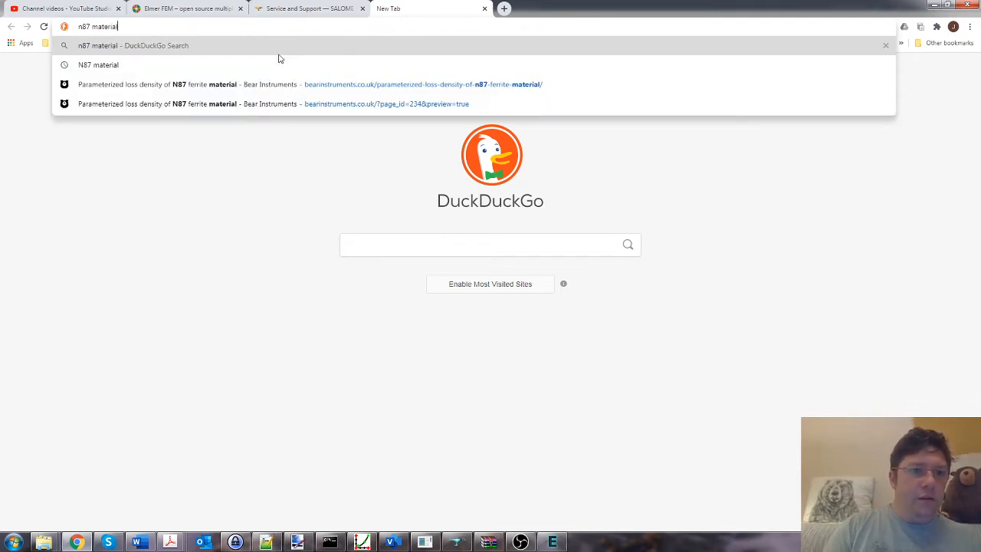
key(Return)
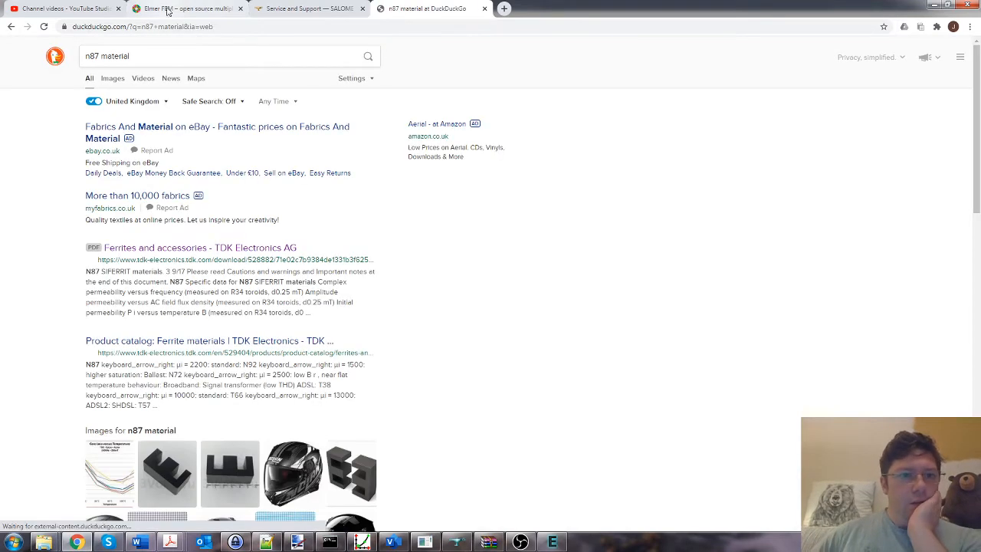
Open the TDK Ferrites and accessories PDF for N87 and enlarge its dynamic magnetization curves to 175%.
click(194, 249)
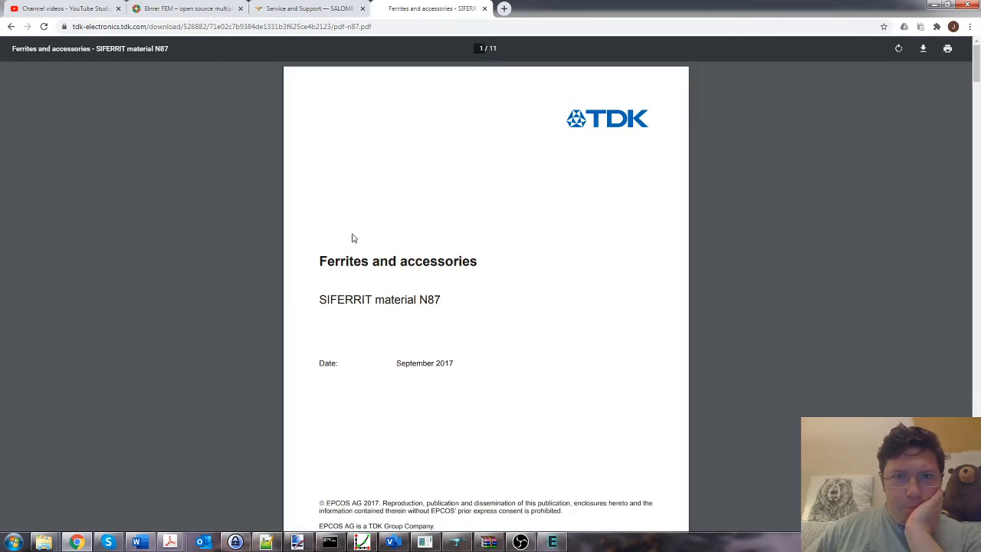
scroll(451, 204, down, 10)
scroll(455, 202, down, 12)
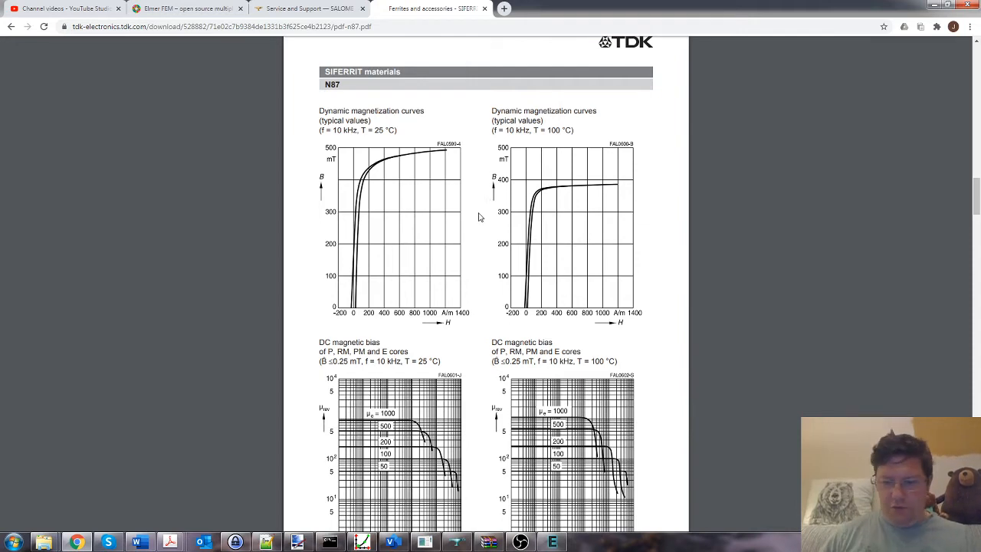
ctrl+scroll(478, 217, up, 4)
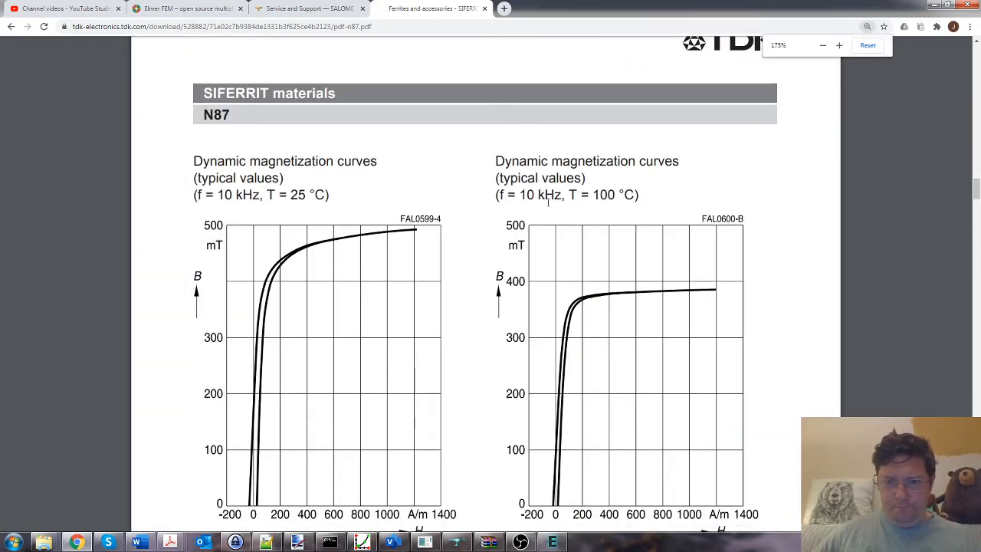
scroll(549, 201, down, 1)
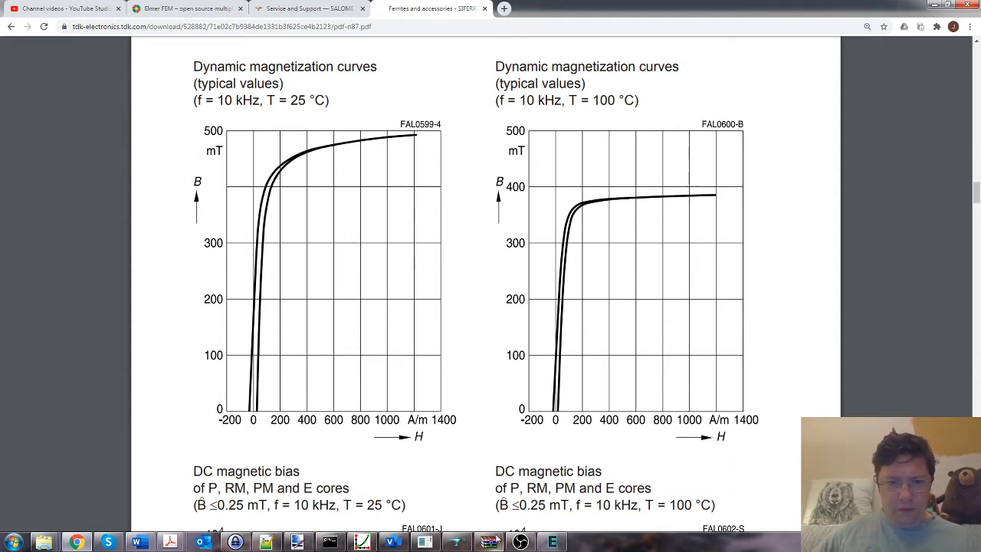
Switch to paint.net, paste the captured screen with the magnetization curves into a new image, and maximize the window.
click(297, 542)
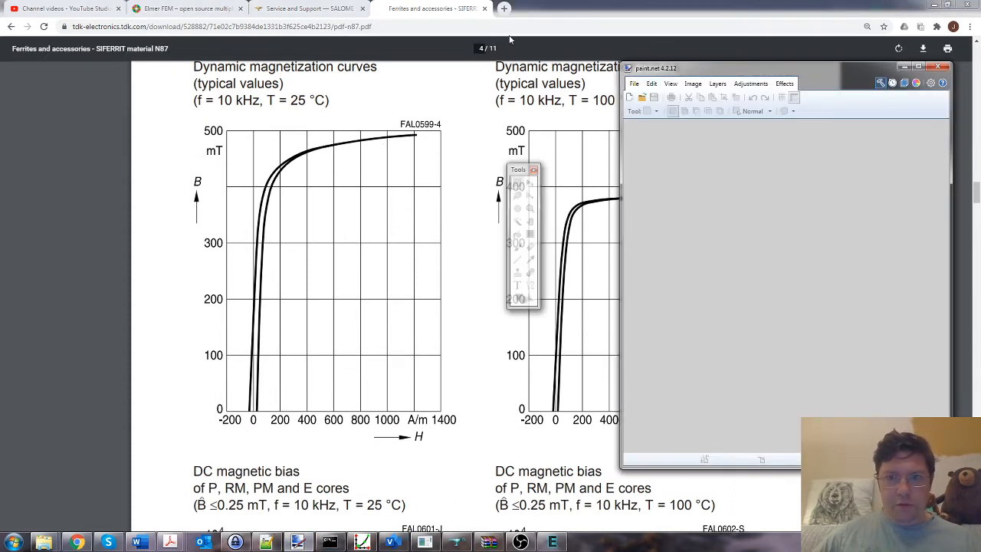
click(651, 84)
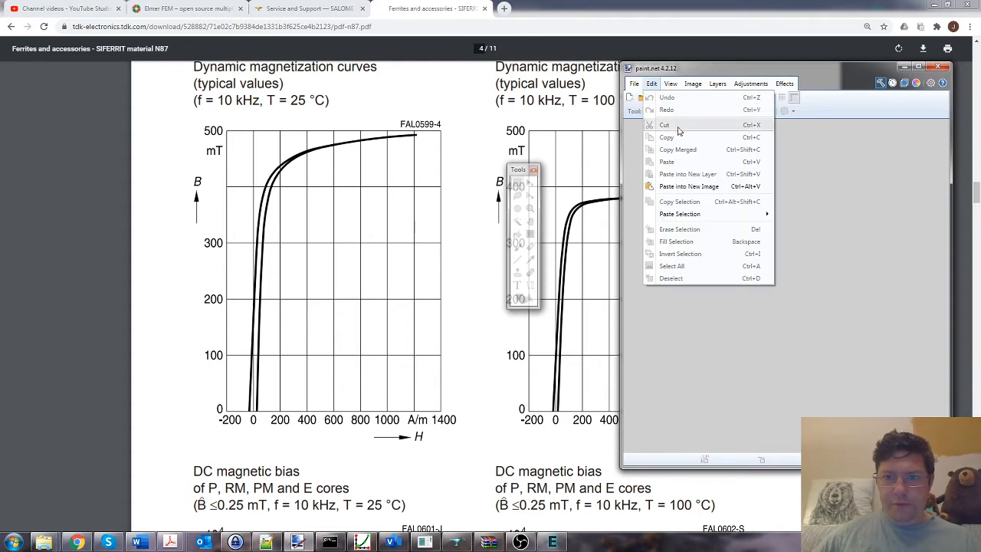
click(679, 187)
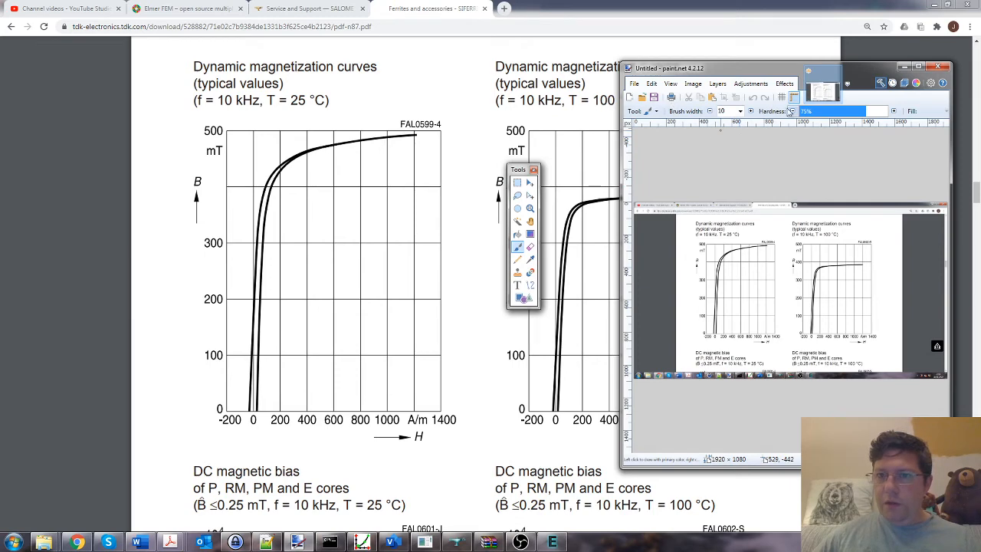
click(918, 67)
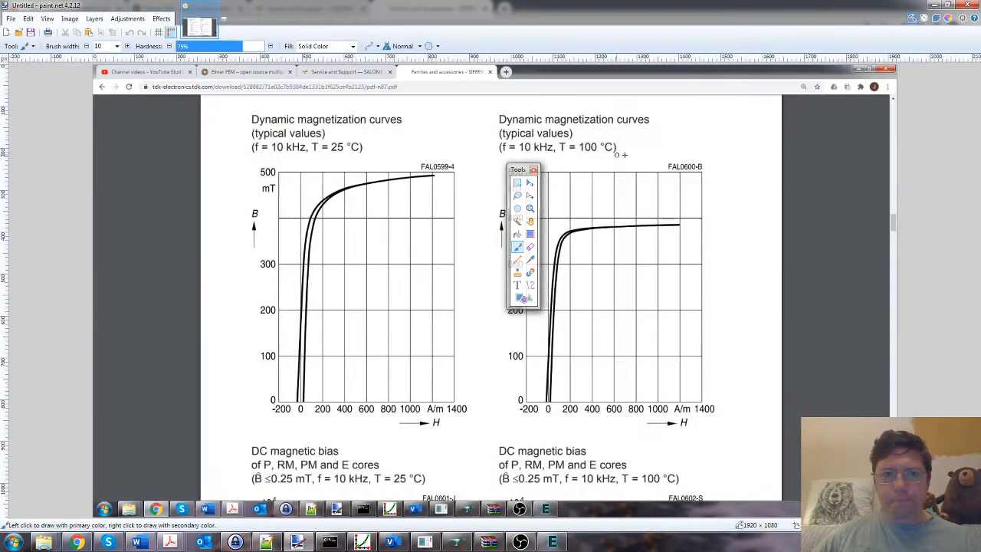
Select the 100 °C magnetization graph with a rectangle of about 562 × 644 pixels and copy it.
click(912, 18)
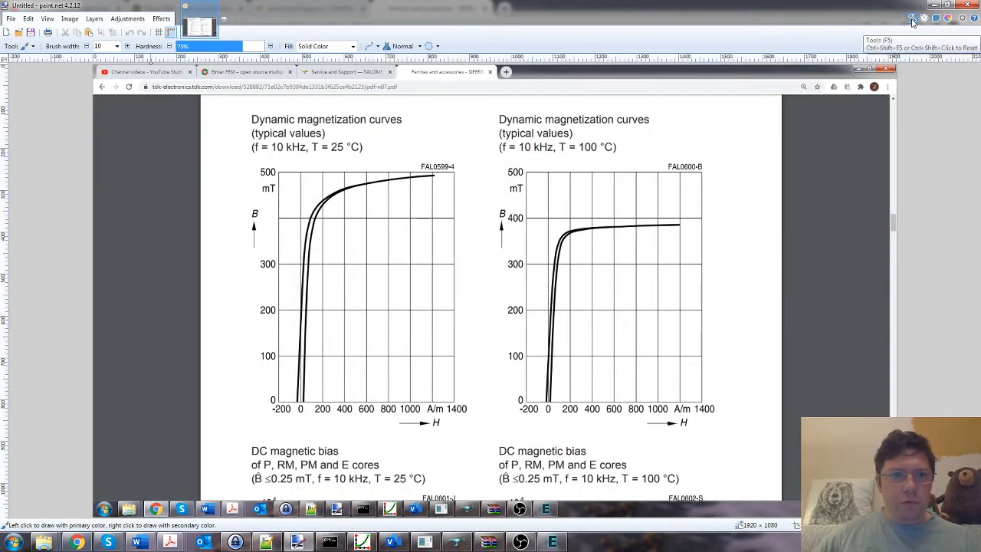
click(913, 18)
drag(526, 164, 51, 131)
click(36, 141)
drag(488, 163, 723, 433)
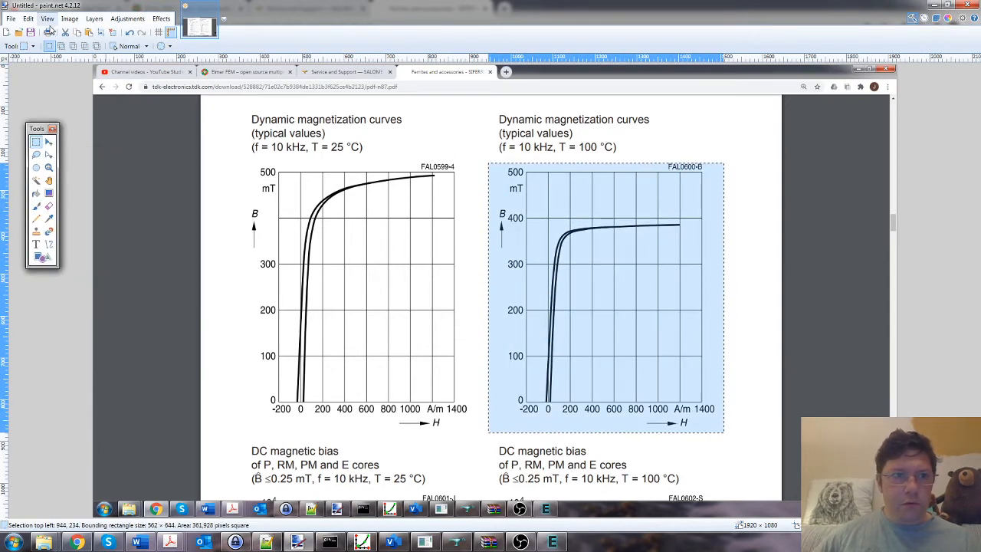
click(69, 19)
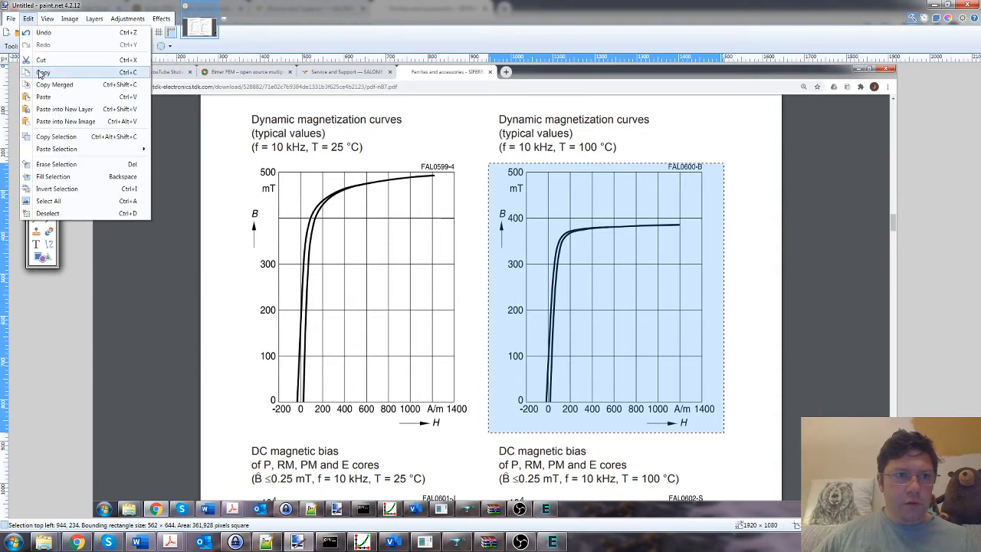
click(43, 72)
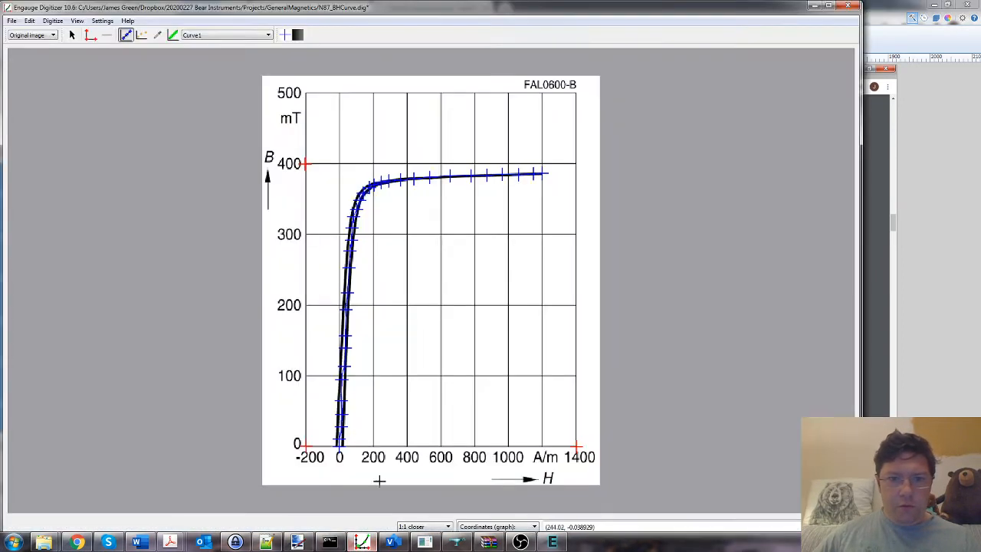
Copy the address of the project home page from Engauge Digitizer's About information and close it.
drag(146, 13, 259, 13)
click(240, 22)
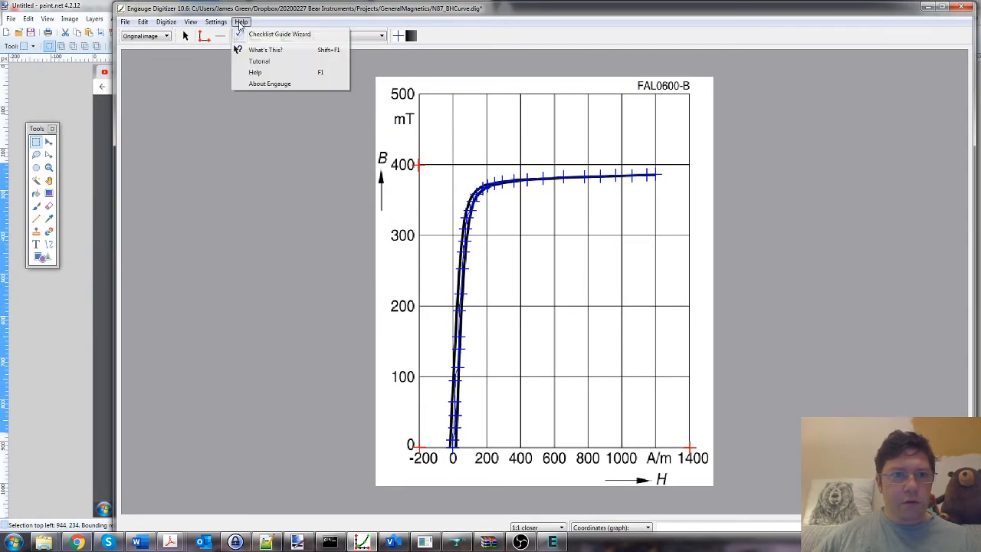
click(260, 83)
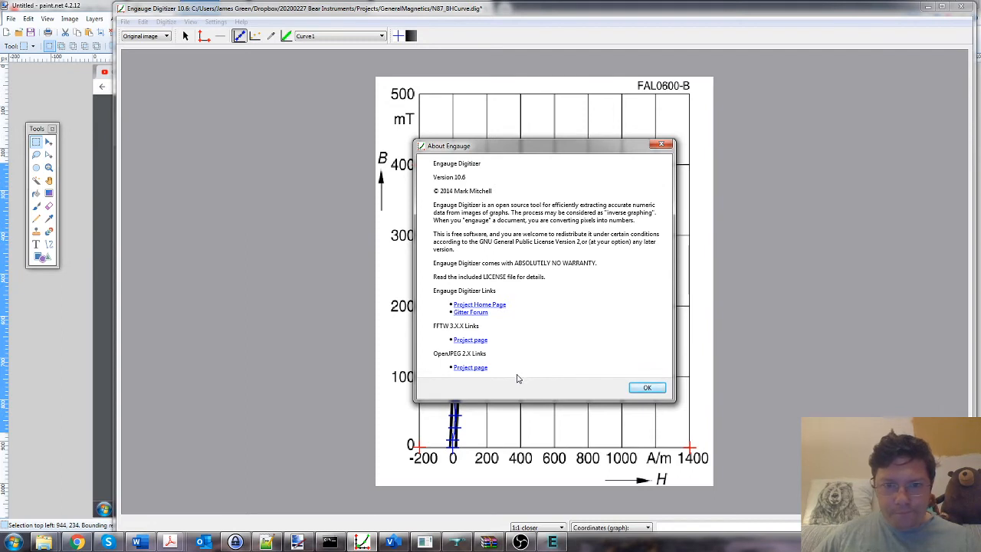
right_click(488, 305)
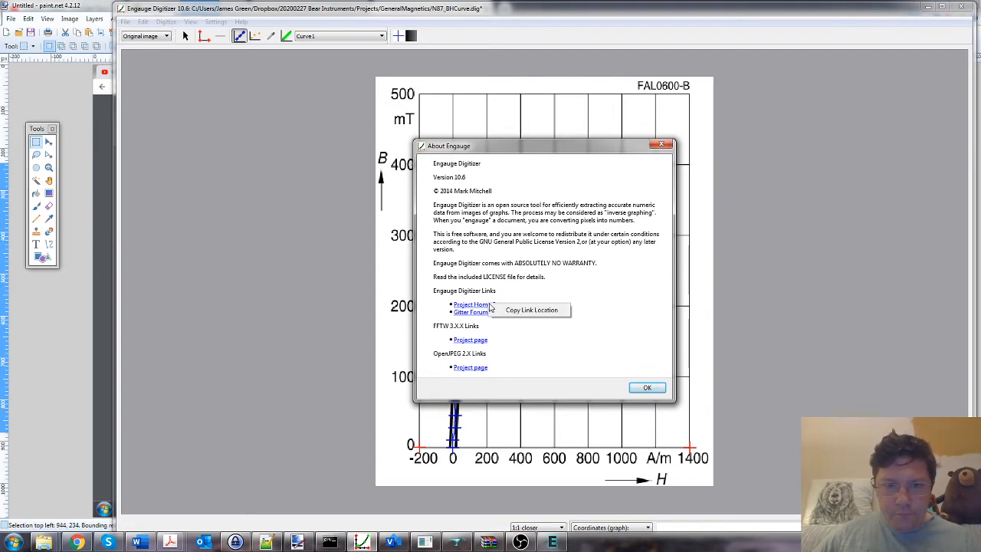
click(499, 311)
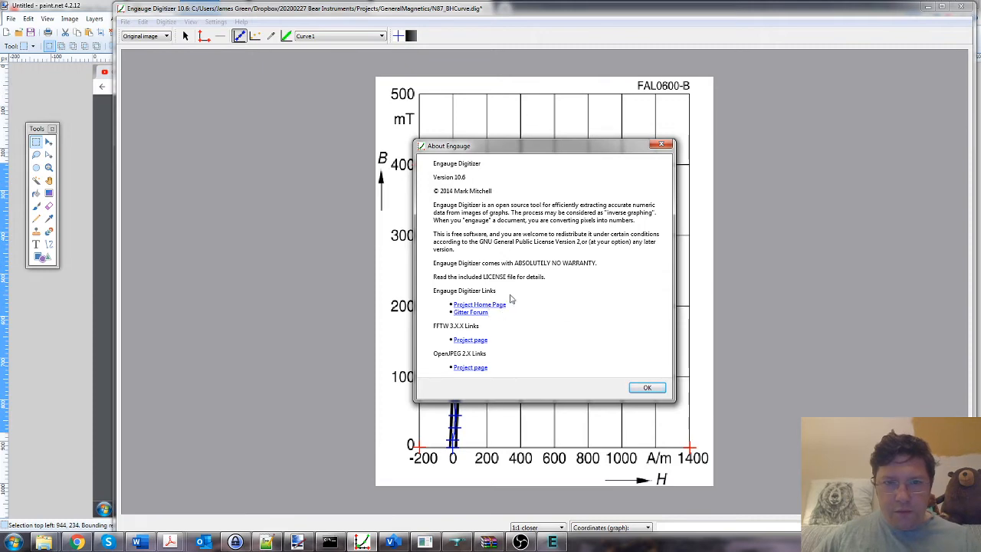
click(647, 389)
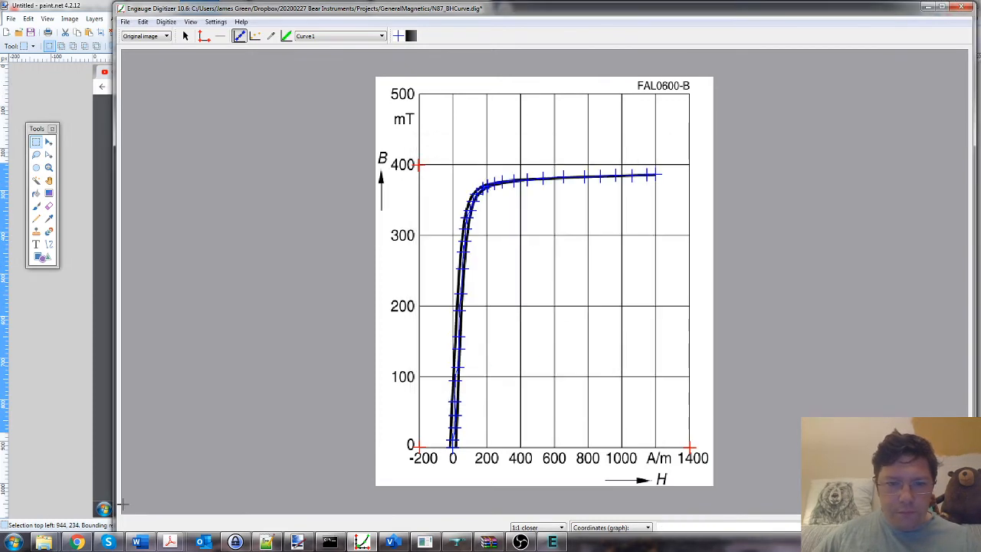
Switch to Chrome, load the copied Engauge Digitizer project page in a new tab, and return to the N87 datasheet.
click(77, 542)
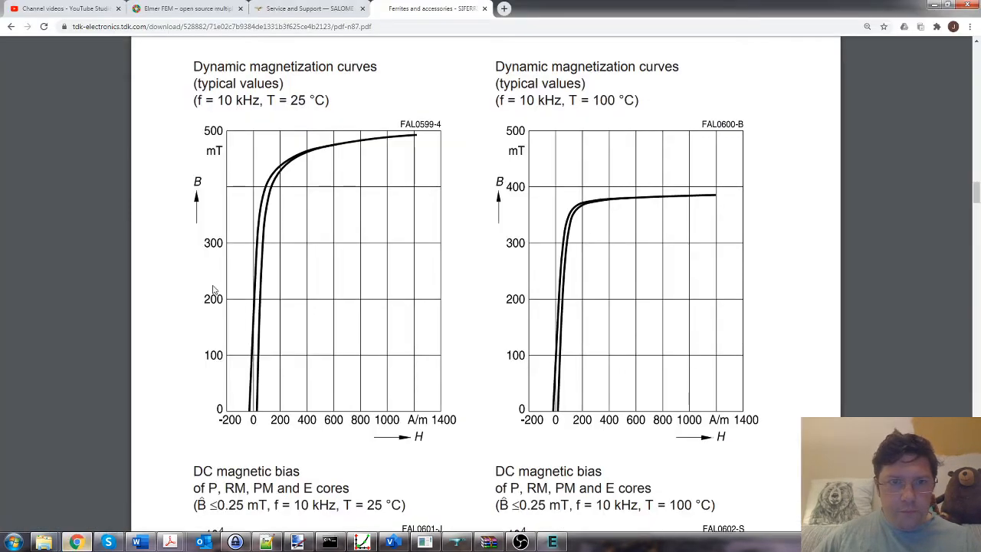
click(504, 8)
key(ctrl+v)
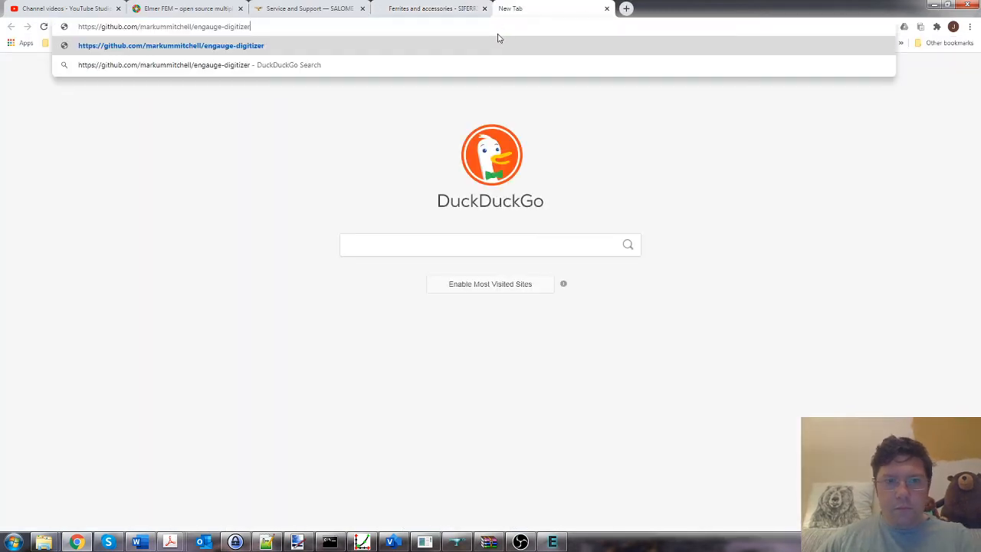
key(Return)
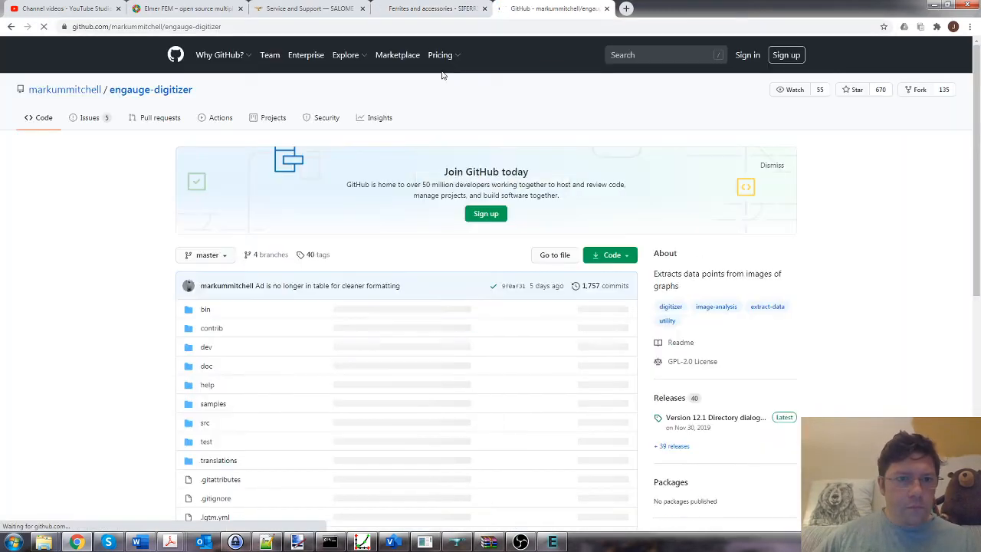
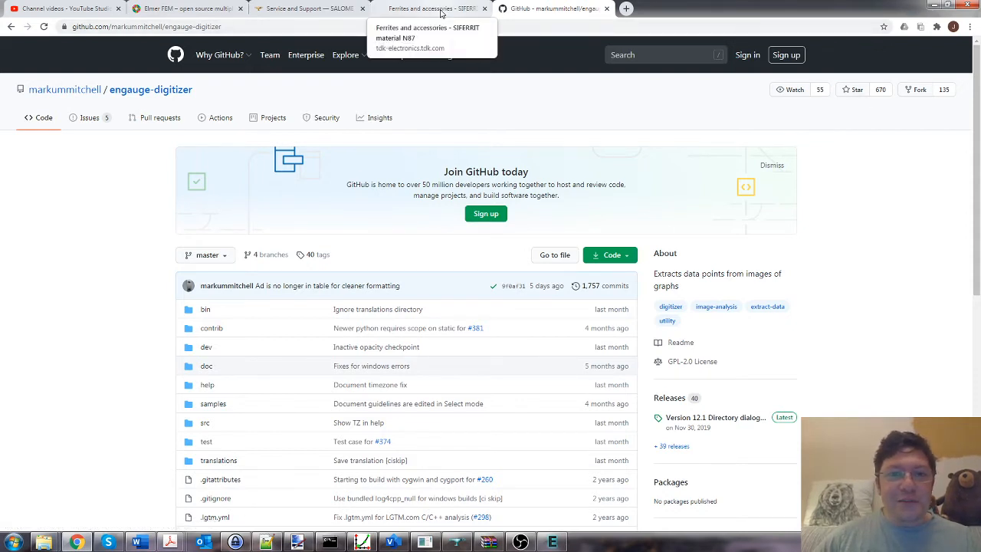
click(441, 9)
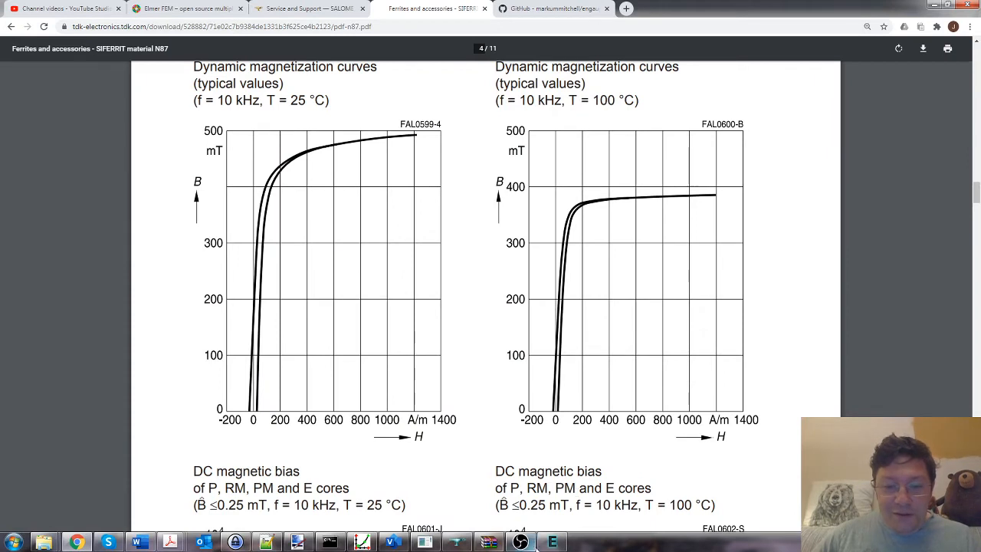
Switch to Notepad++, save the digitized B-H points in n87curve.txt, and minimize the editor.
click(362, 541)
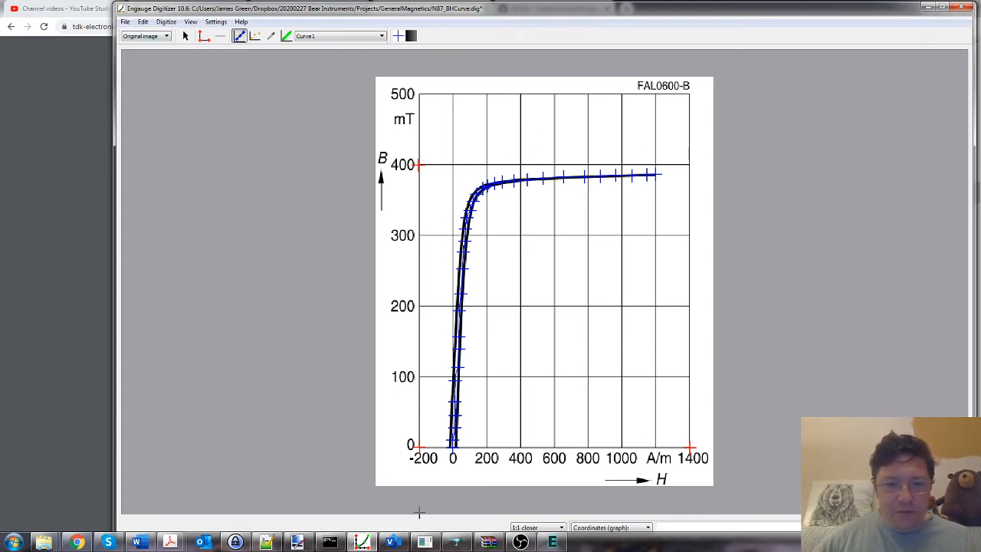
click(266, 542)
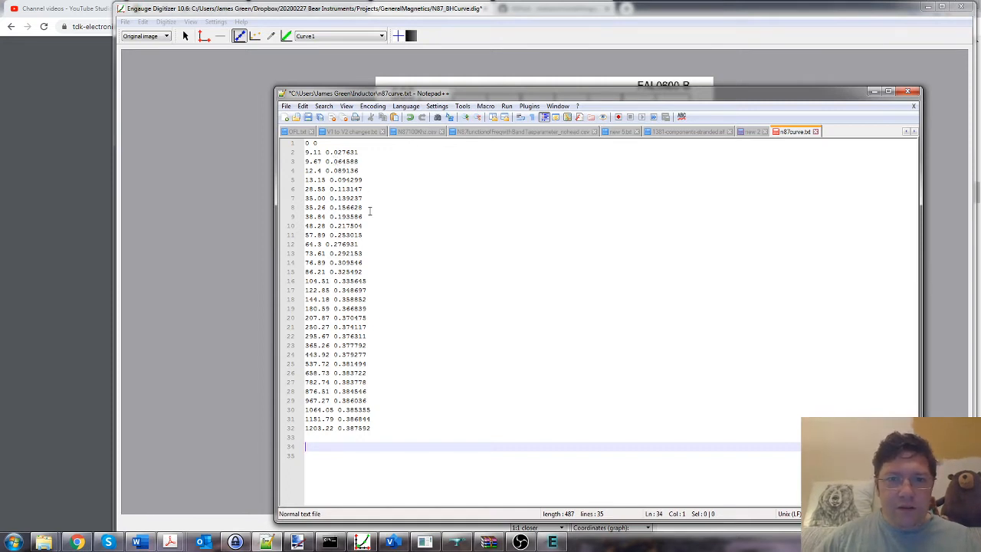
click(325, 153)
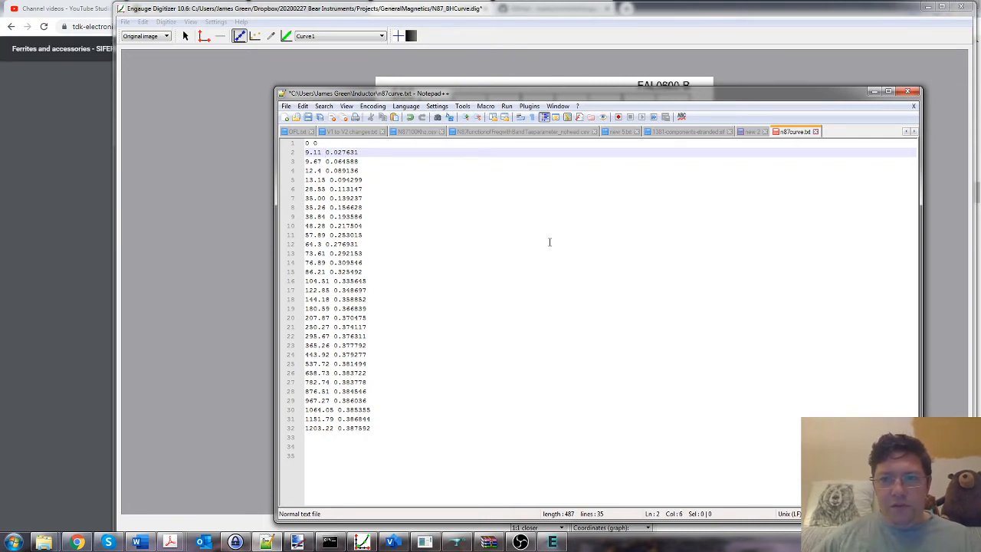
key(ctrl+s)
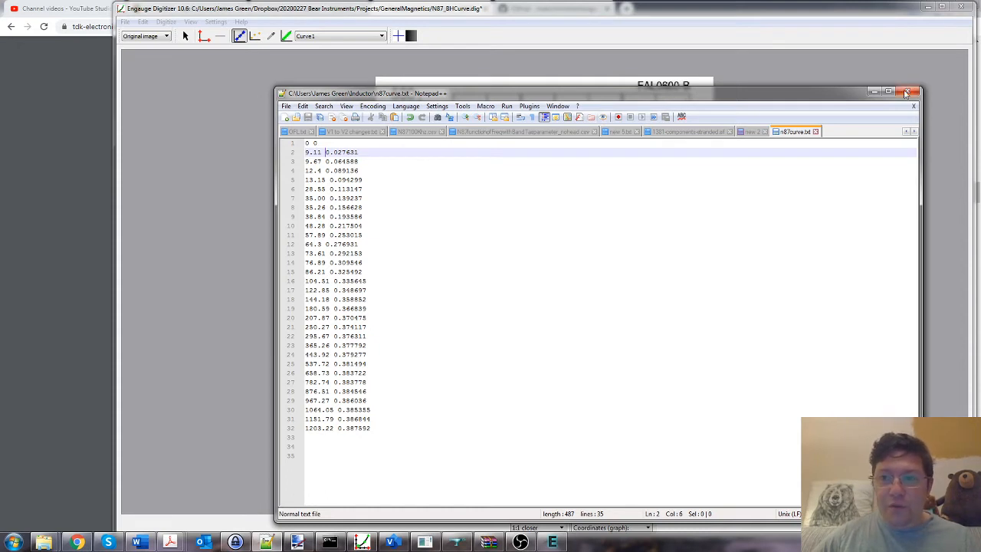
click(875, 91)
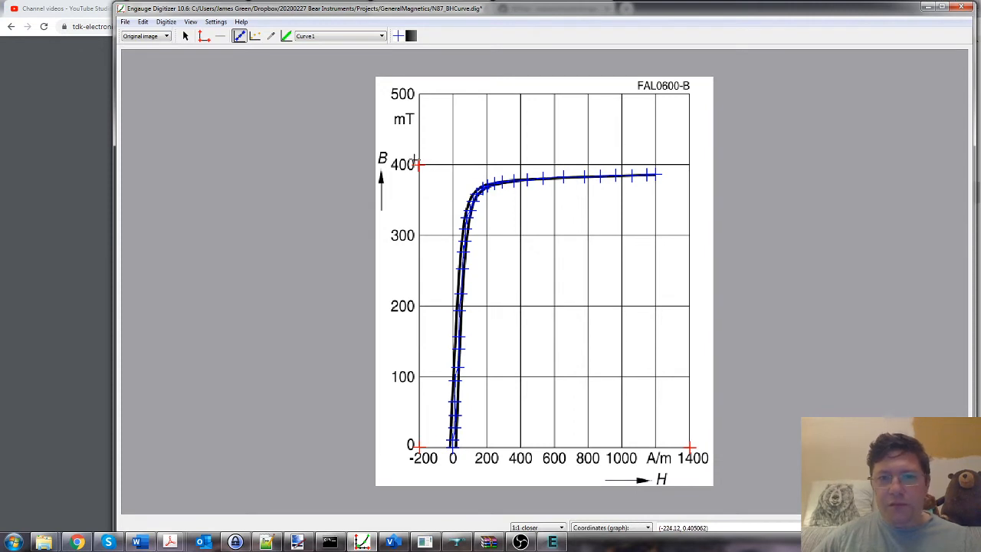
Inspect the graph coordinates of the axis point at the 400 mT mark in Engauge Digitizer without changing them.
click(417, 164)
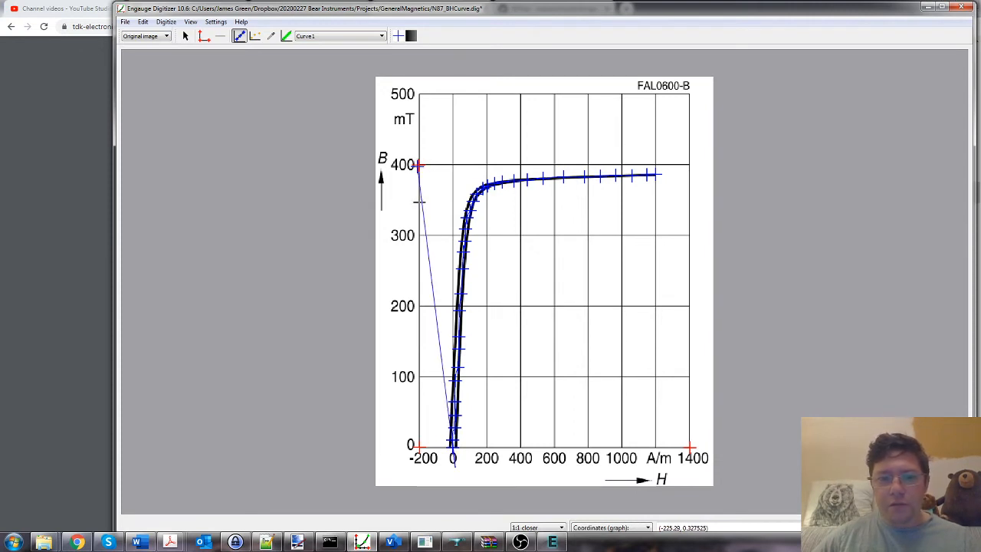
click(185, 36)
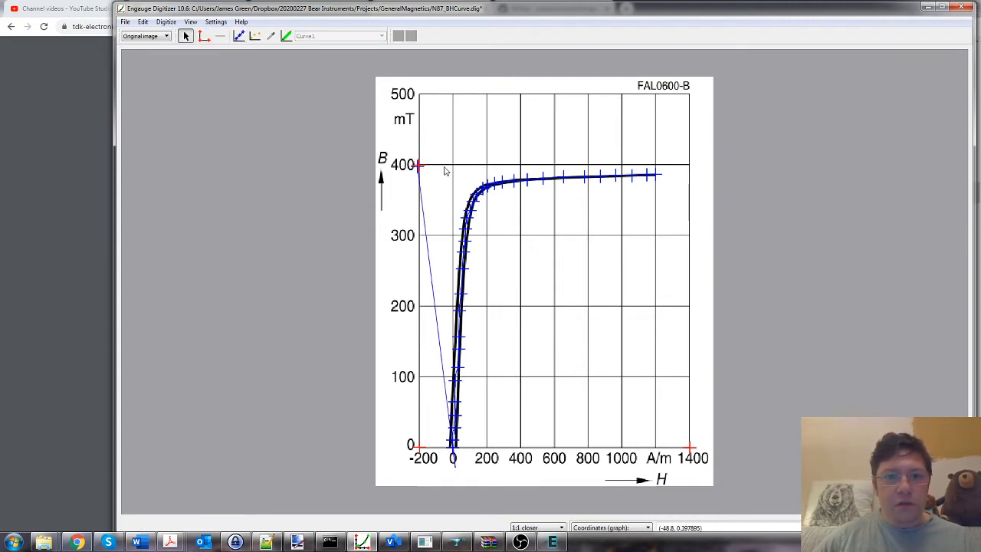
double_click(418, 165)
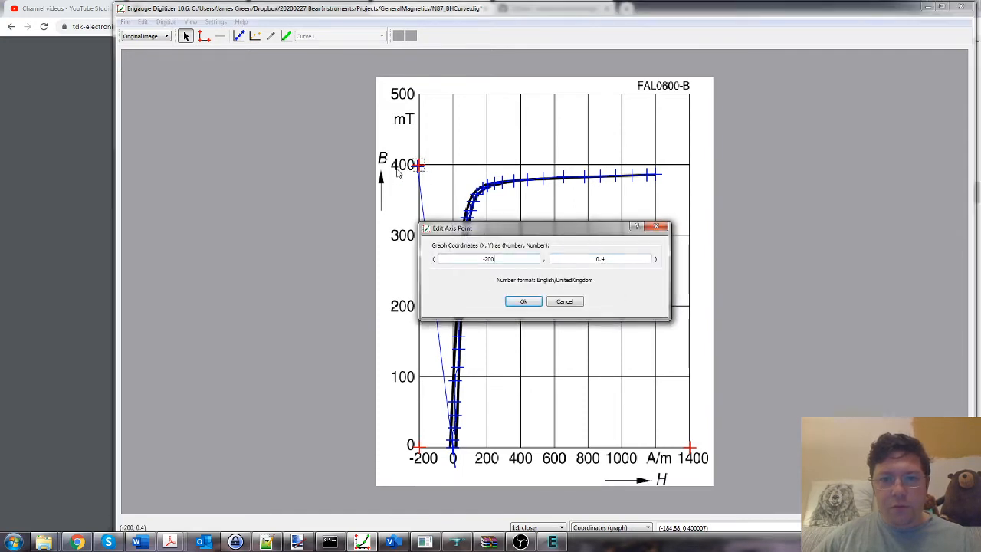
click(554, 305)
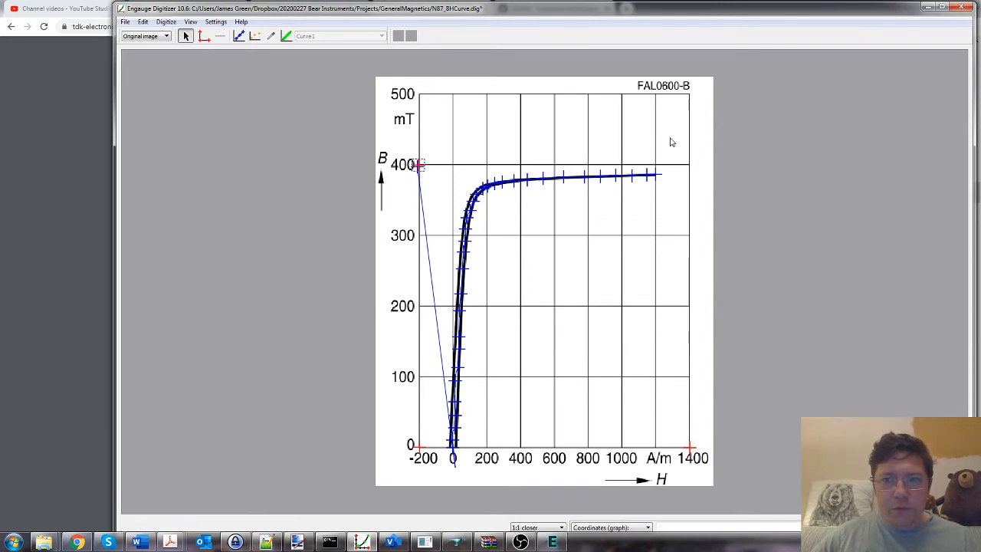
Minimize Engauge Digitizer, switch to ElmerGUI, and save the VideoInductor project.
click(926, 7)
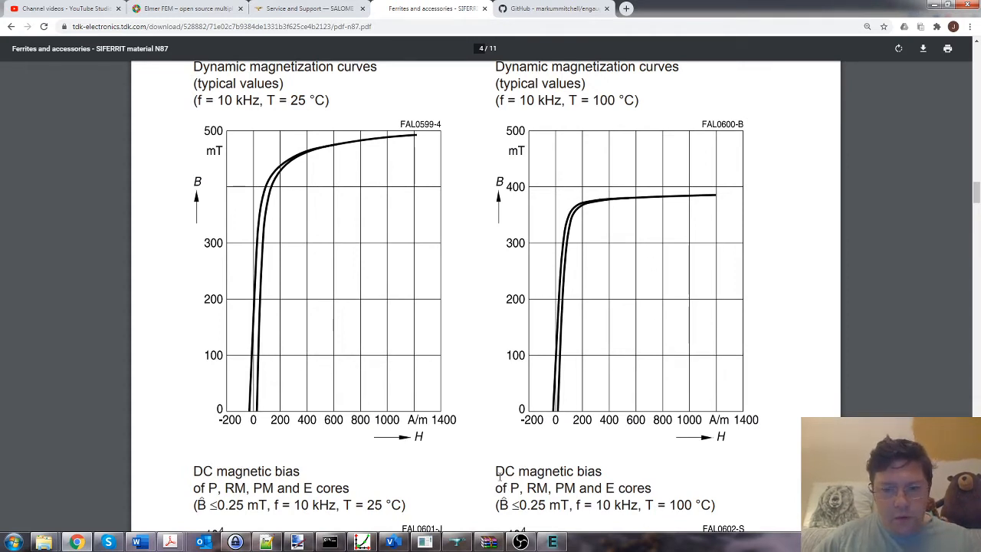
mouse_move(361, 542)
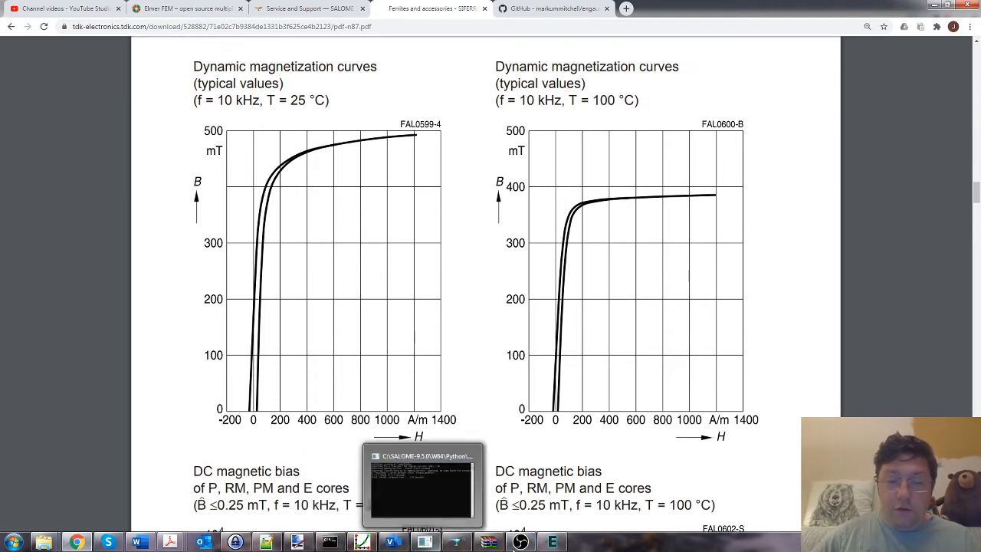
click(552, 541)
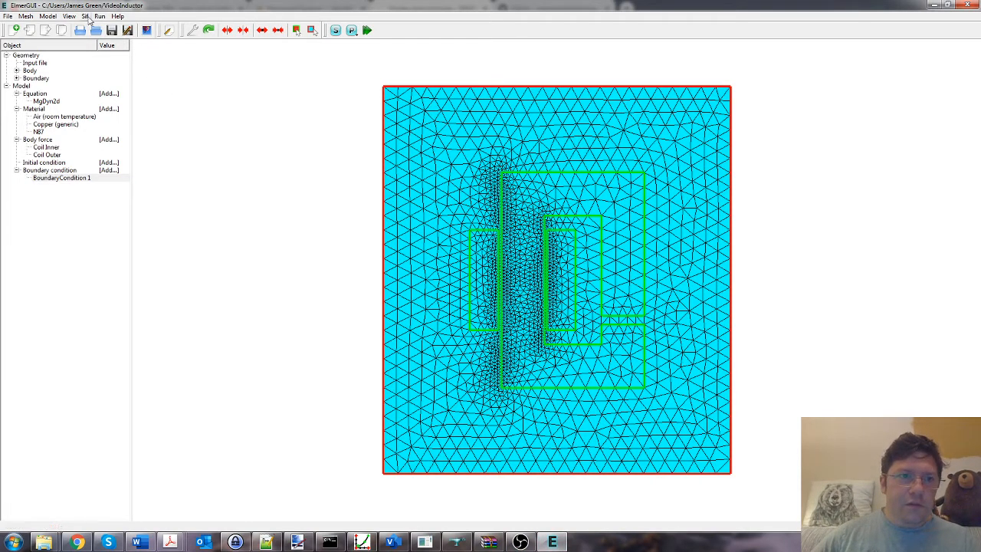
click(8, 16)
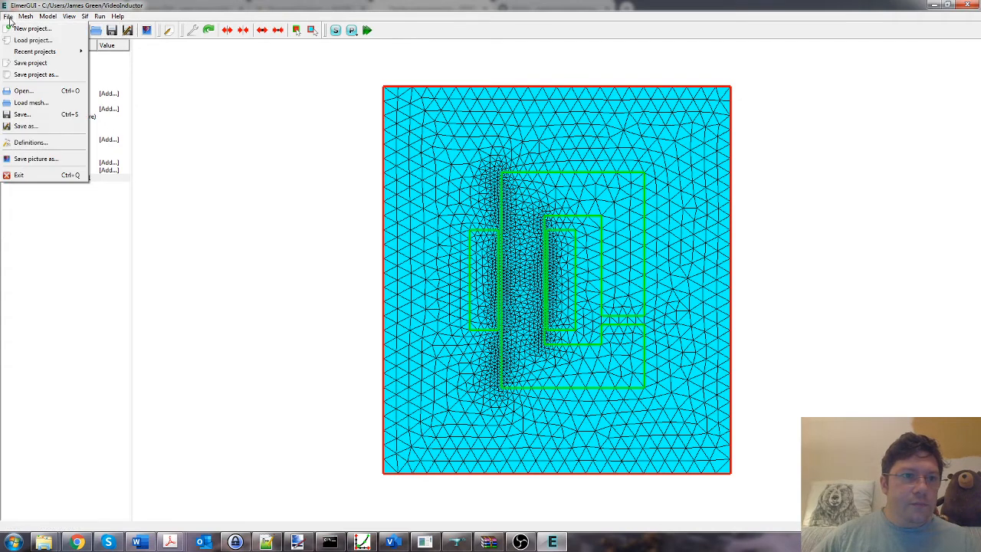
click(31, 64)
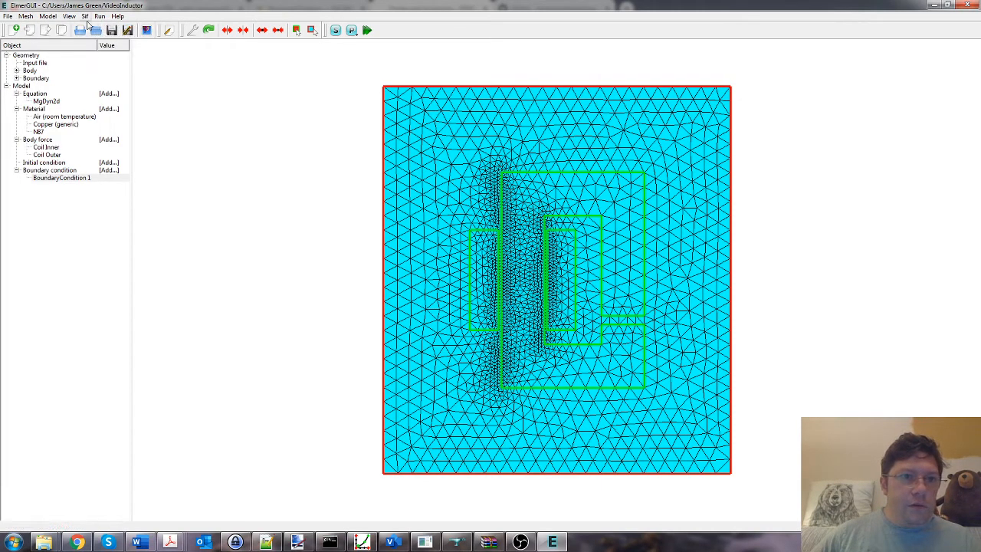
Open the inductor model's solver input file for editing and go to its Header section.
click(85, 16)
click(115, 42)
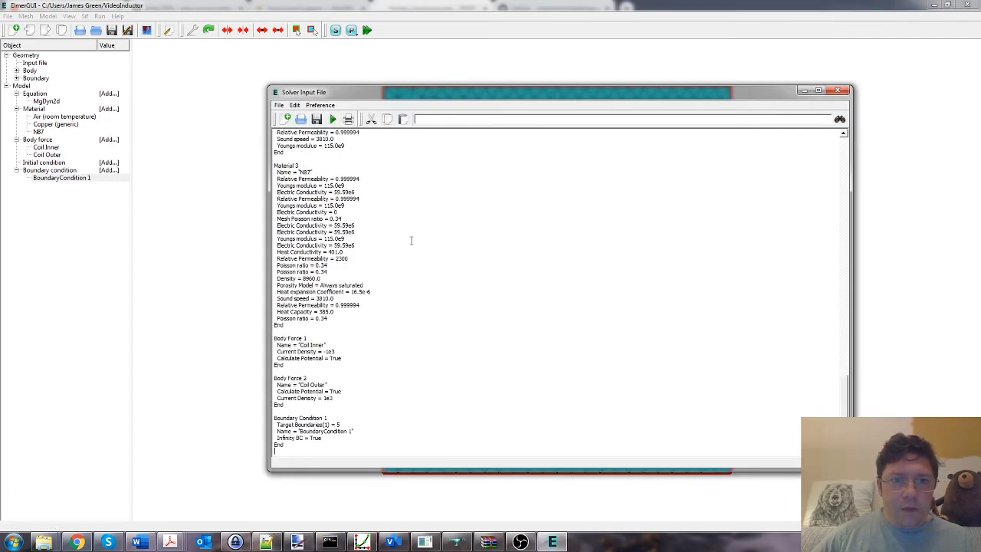
scroll(411, 241, up, 20)
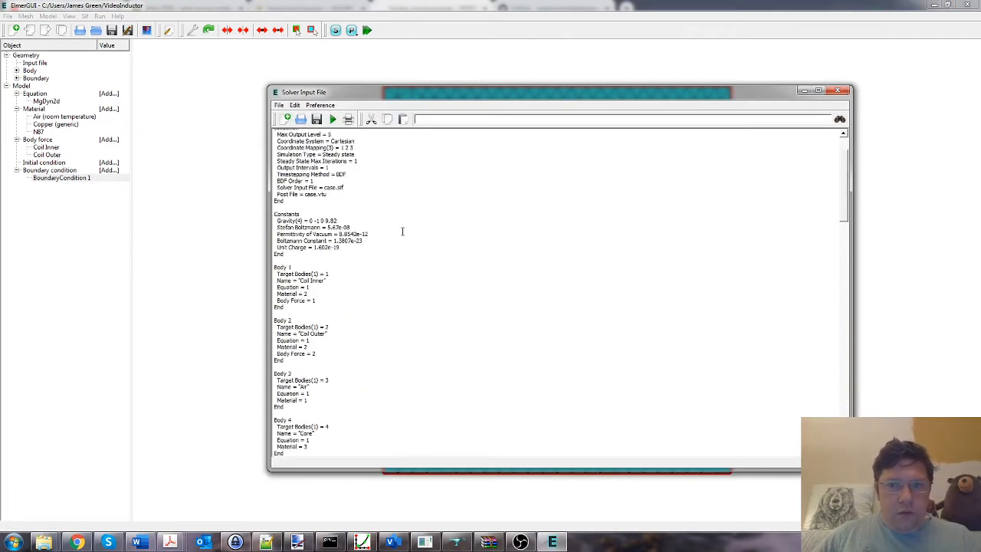
scroll(401, 231, up, 3)
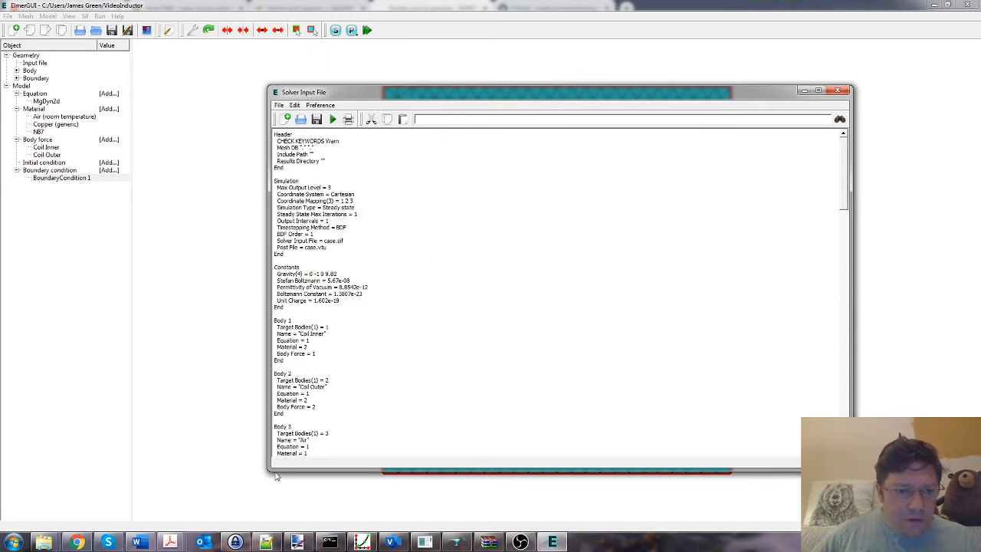
Switch to Notepad++ and open the existing case.sif from the Inductor folder.
click(266, 542)
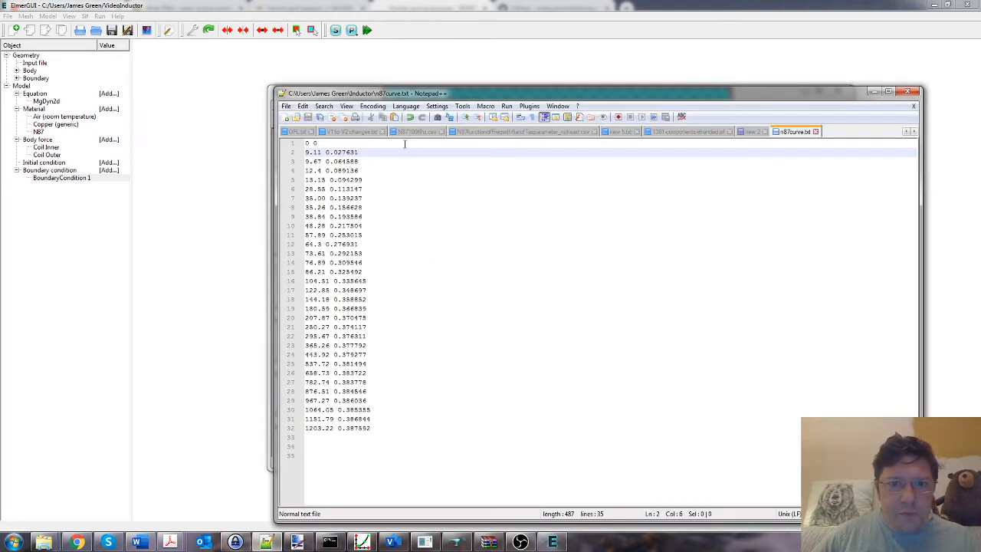
click(296, 117)
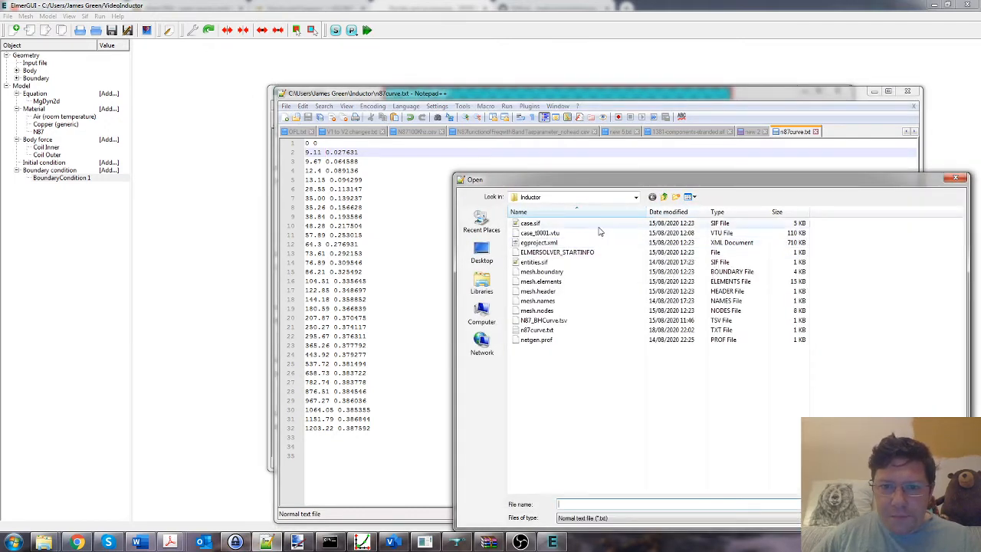
click(629, 223)
key(Return)
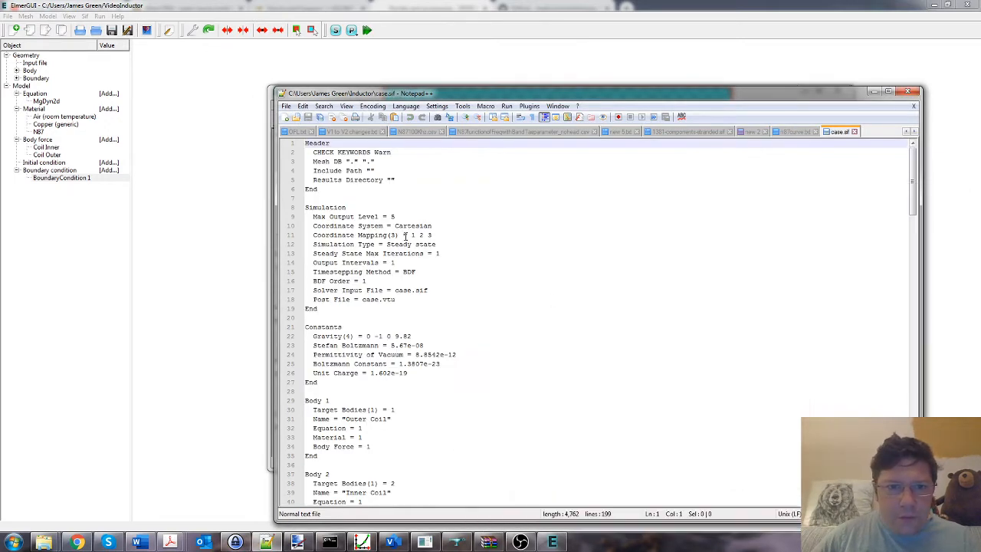
Arrange the Notepad++ case.sif window and ElmerGUI's solver input file side by side, restoring the ElmerGUI main window to a smaller size.
drag(334, 95, 65, 53)
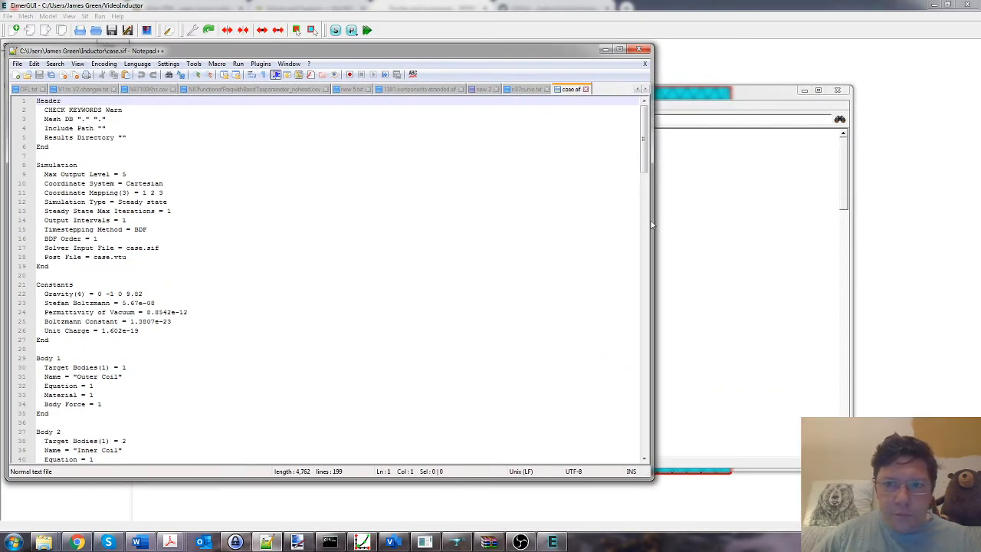
drag(653, 217, 387, 236)
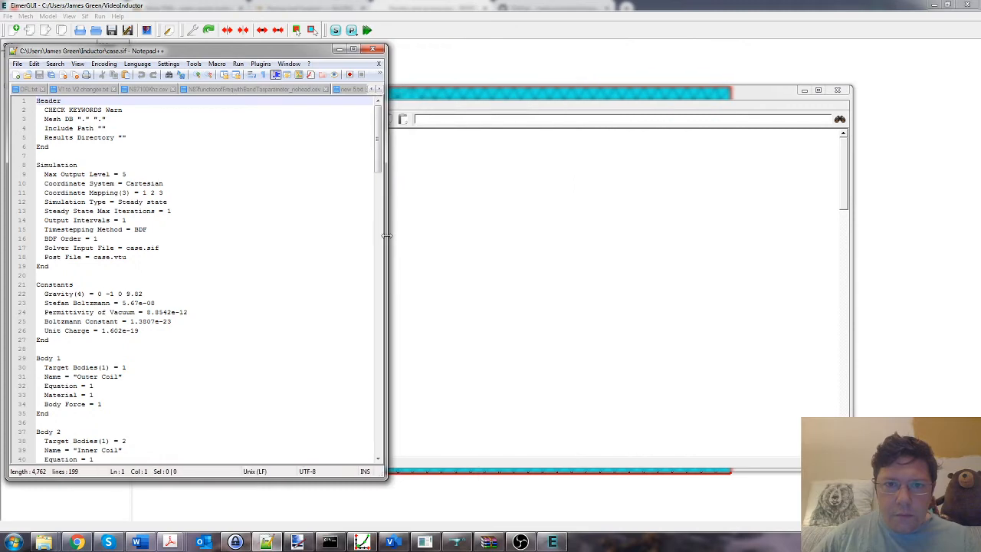
drag(514, 98, 612, 64)
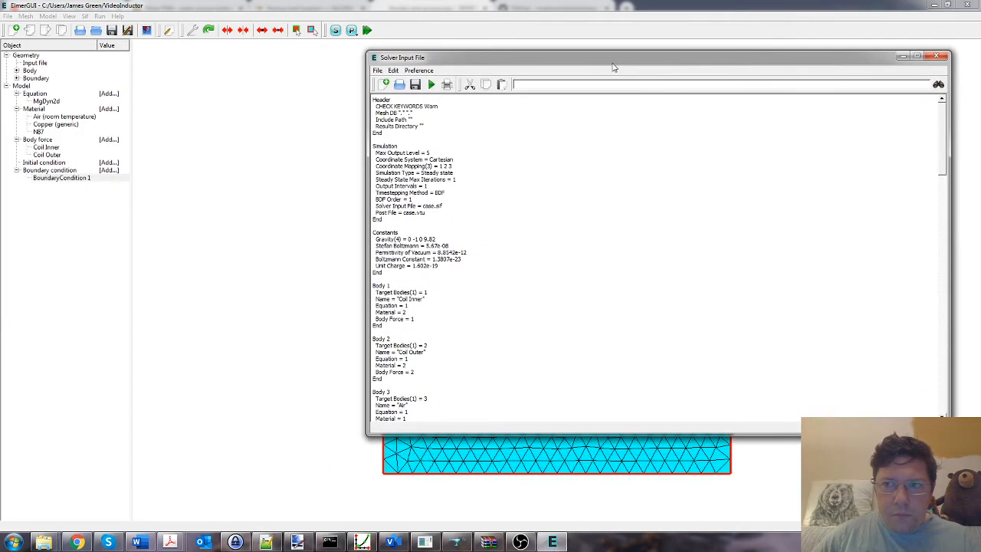
click(949, 4)
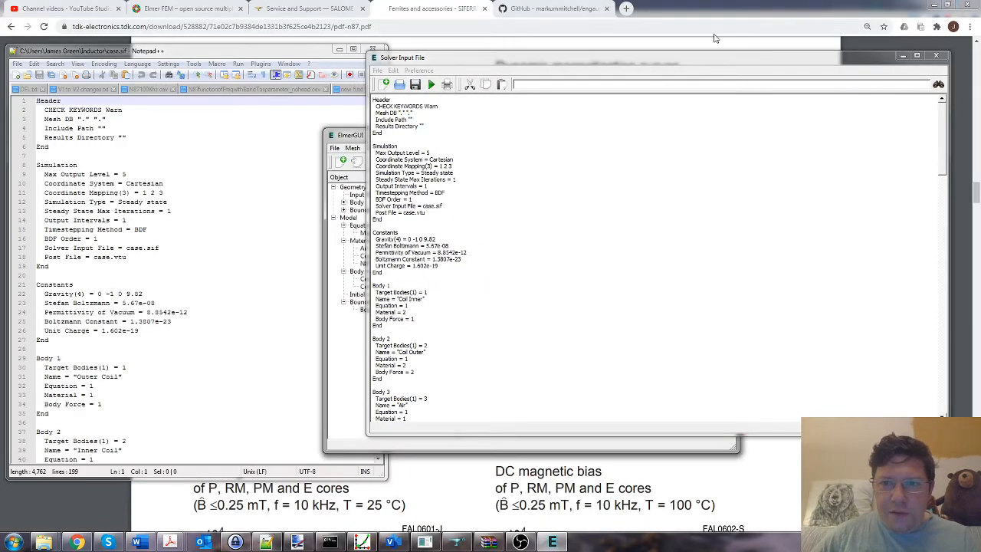
drag(661, 62, 680, 59)
click(384, 139)
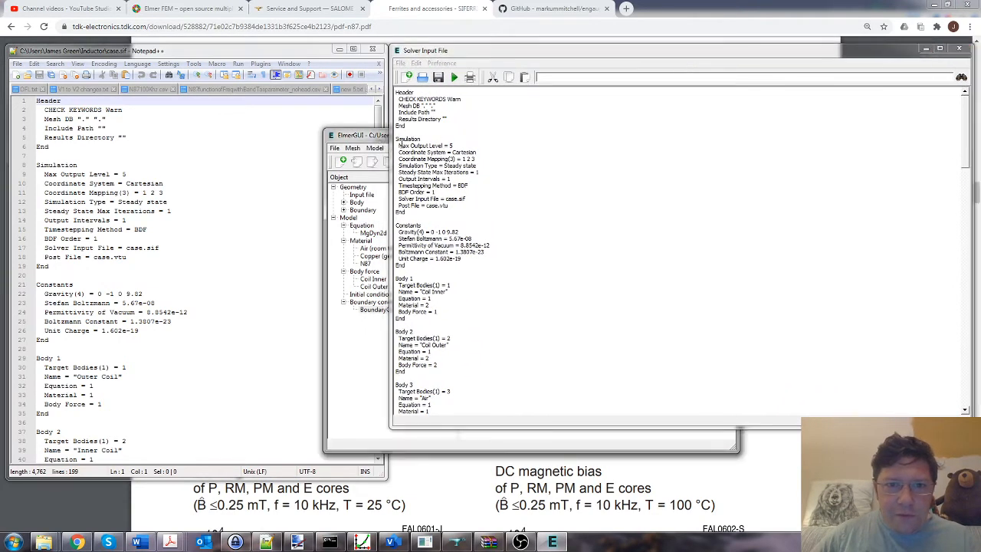
Move the ElmerGUI main window out of the way and enlarge the Solver Input File window to match the Notepad++ window's height.
drag(384, 139, 504, 178)
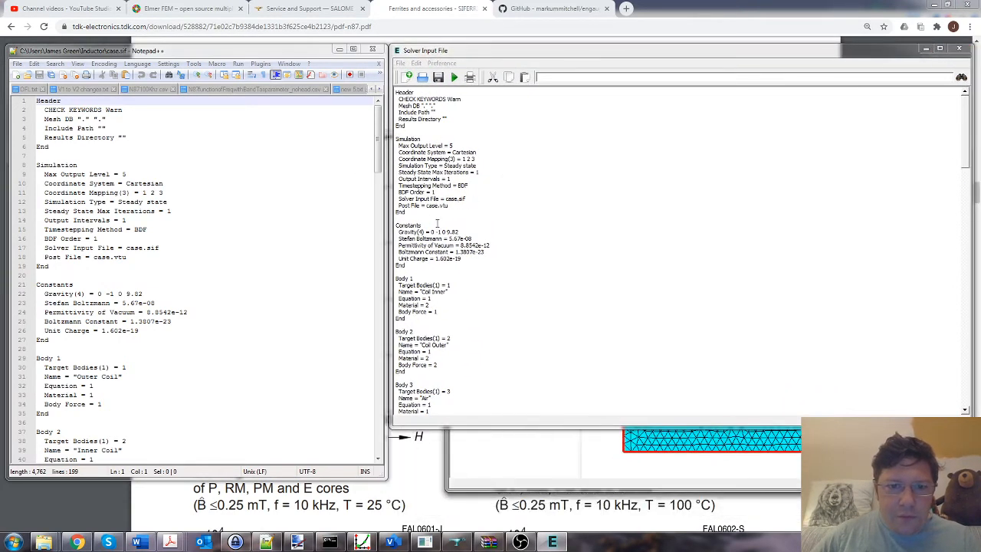
drag(458, 427, 445, 476)
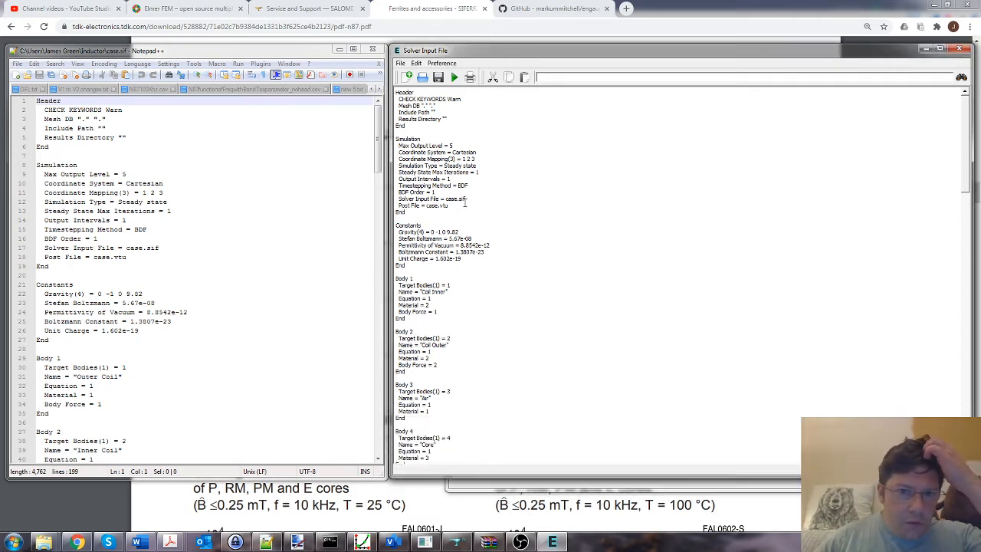
Compare the simulation, body and solver sections of case.sif with those in ElmerGUI's solver input file.
click(243, 193)
scroll(253, 199, down, 1)
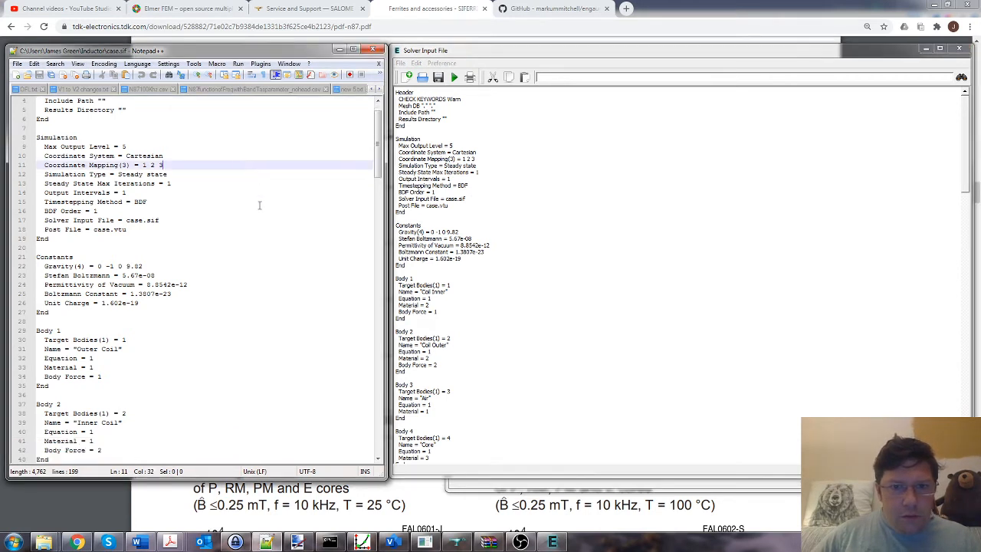
scroll(256, 204, down, 1)
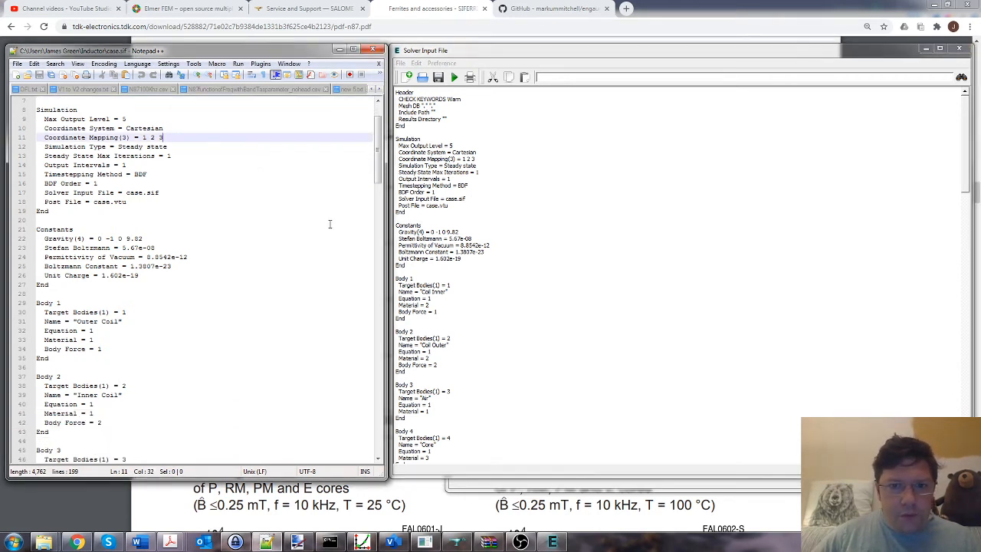
scroll(157, 209, down, 5)
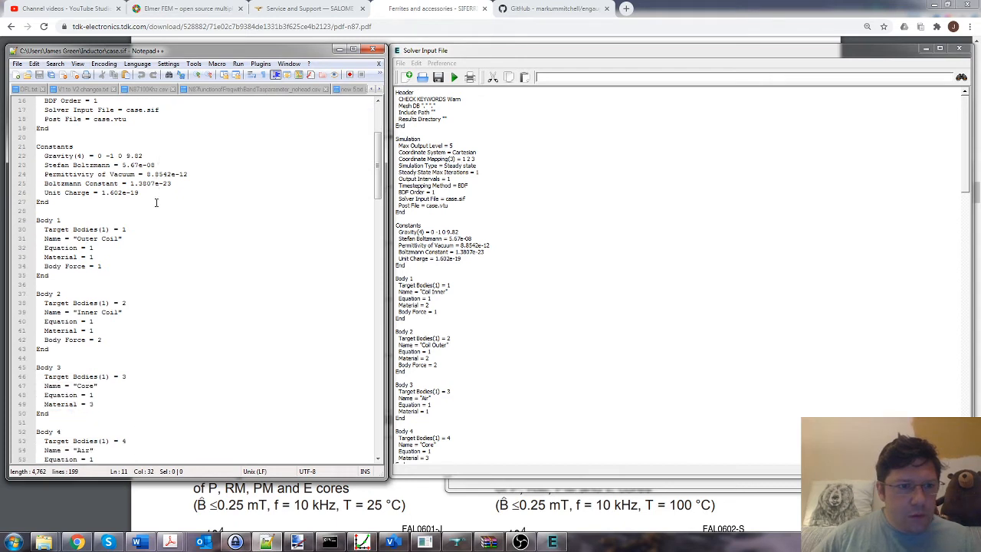
scroll(156, 203, down, 6)
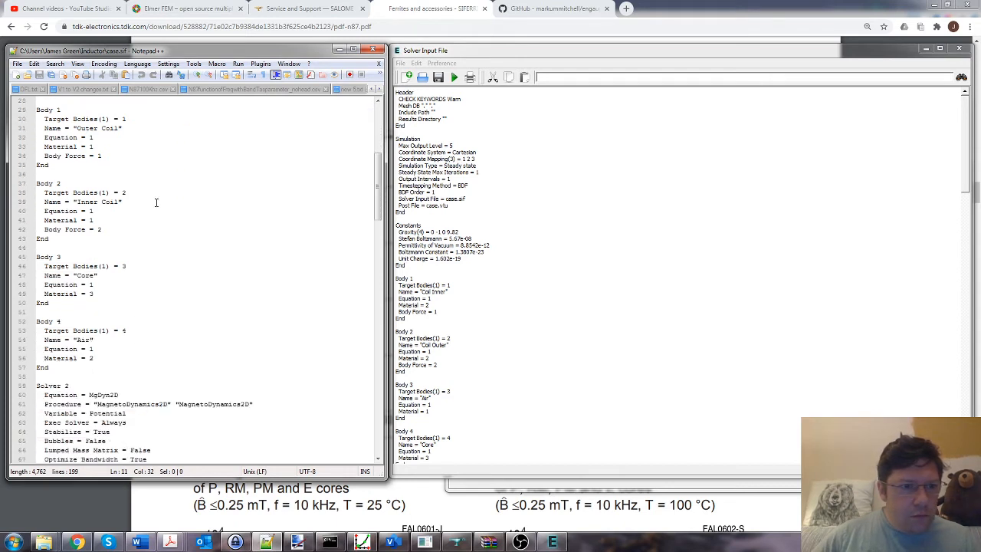
scroll(156, 203, down, 4)
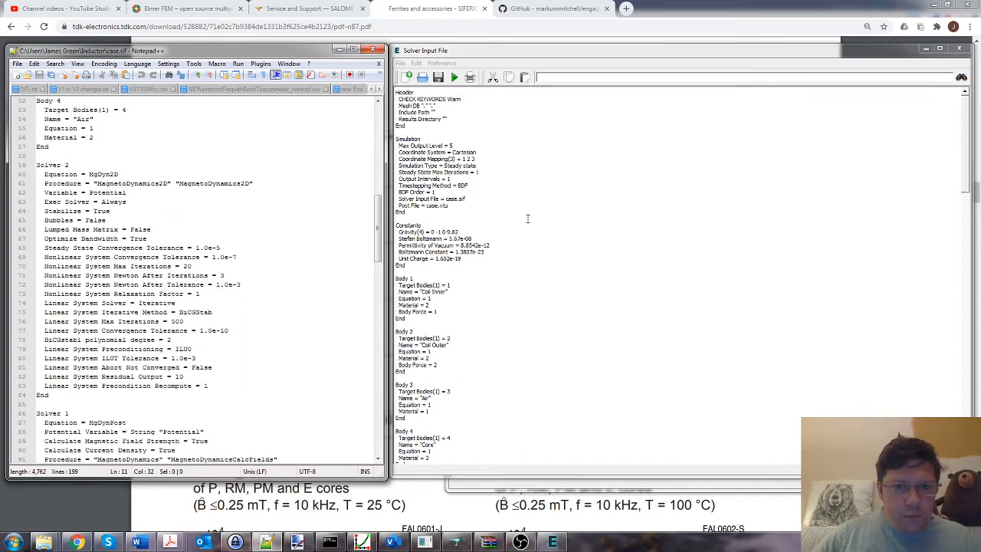
scroll(527, 220, down, 13)
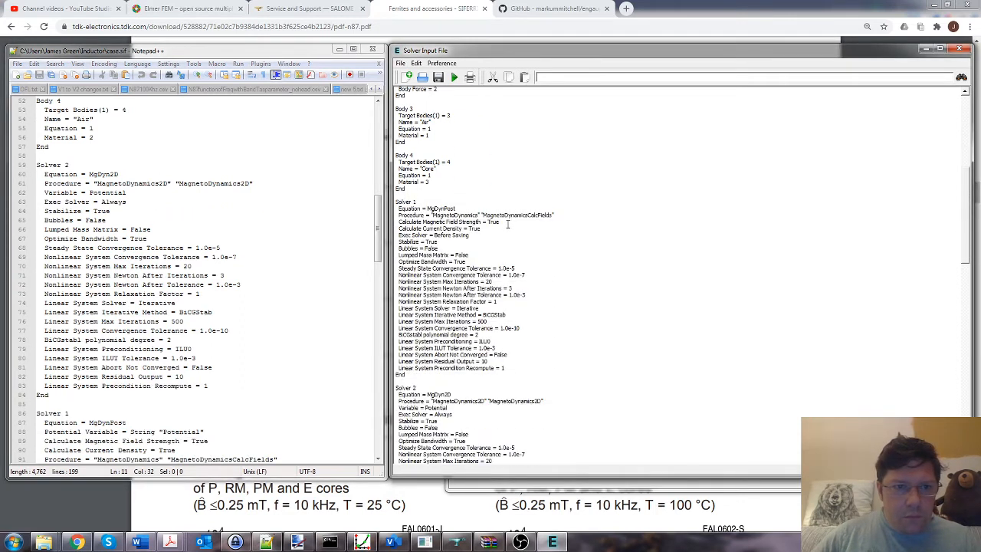
scroll(506, 224, down, 1)
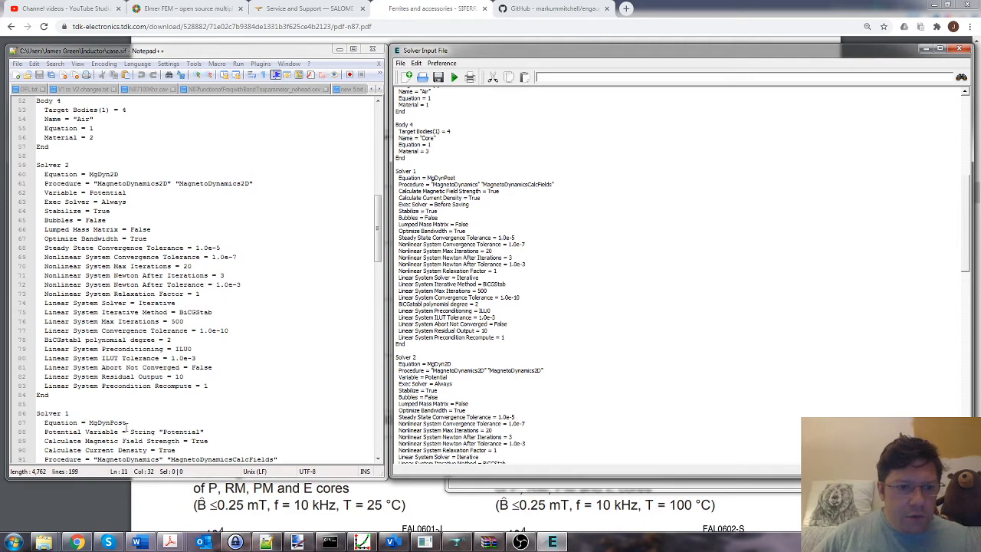
Copy the Potential Variable = String "Potential" line from case.sif's Solver 1 and insert it below Equation = MgDynPost in the solver input file.
click(224, 312)
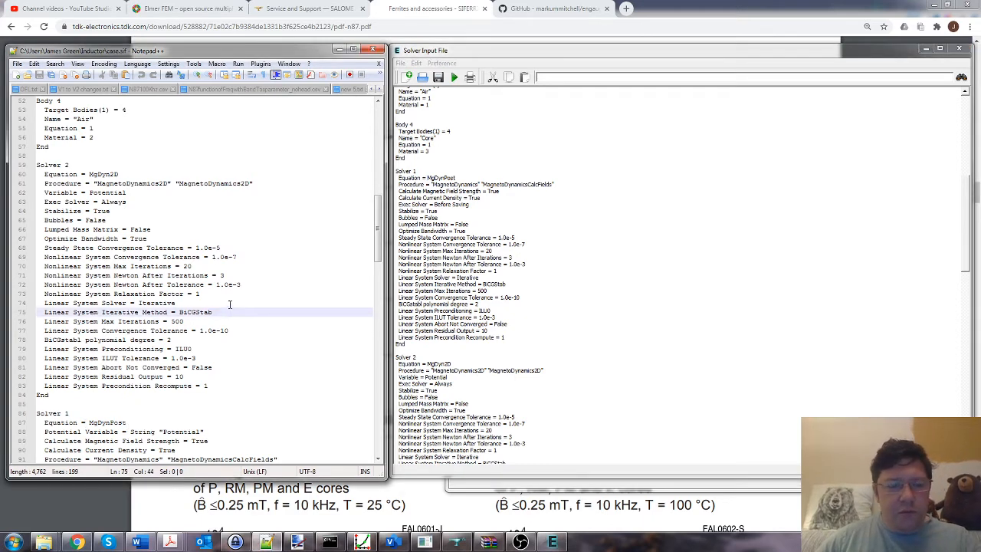
scroll(228, 303, down, 5)
scroll(228, 293, down, 5)
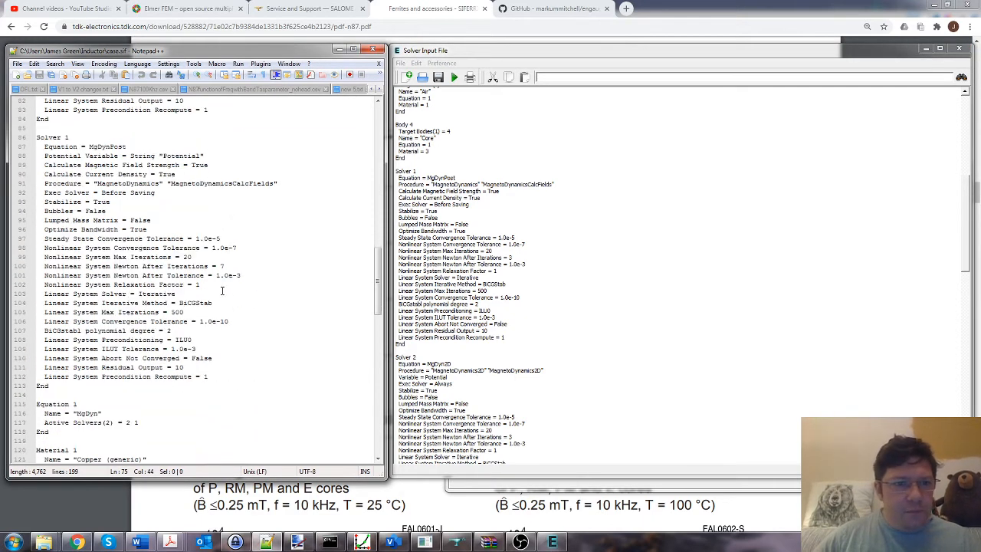
drag(197, 156, 40, 156)
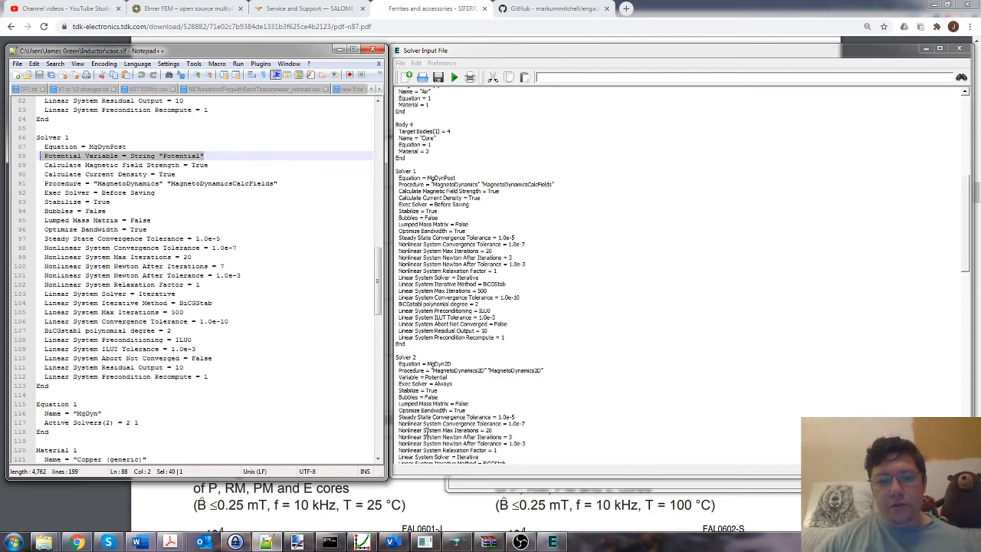
click(478, 491)
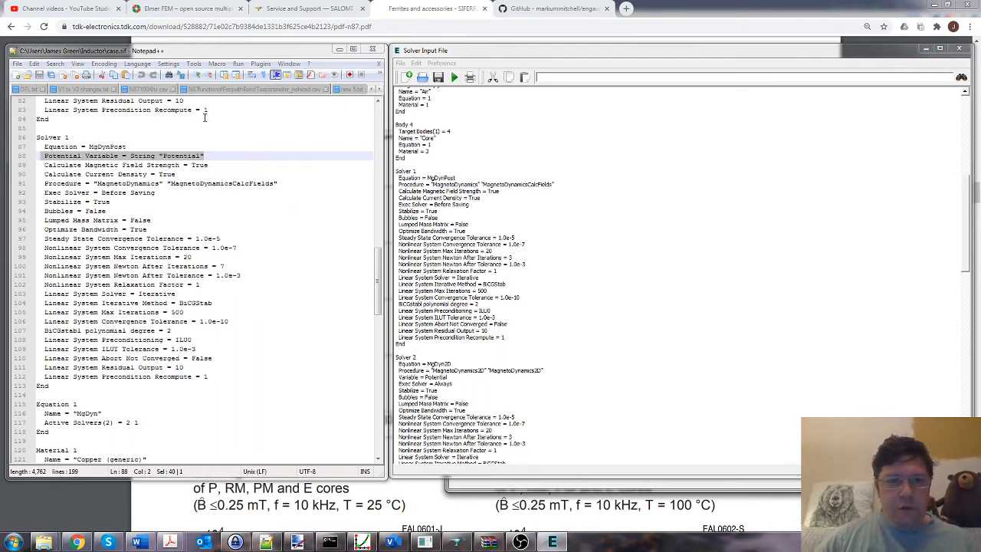
click(220, 157)
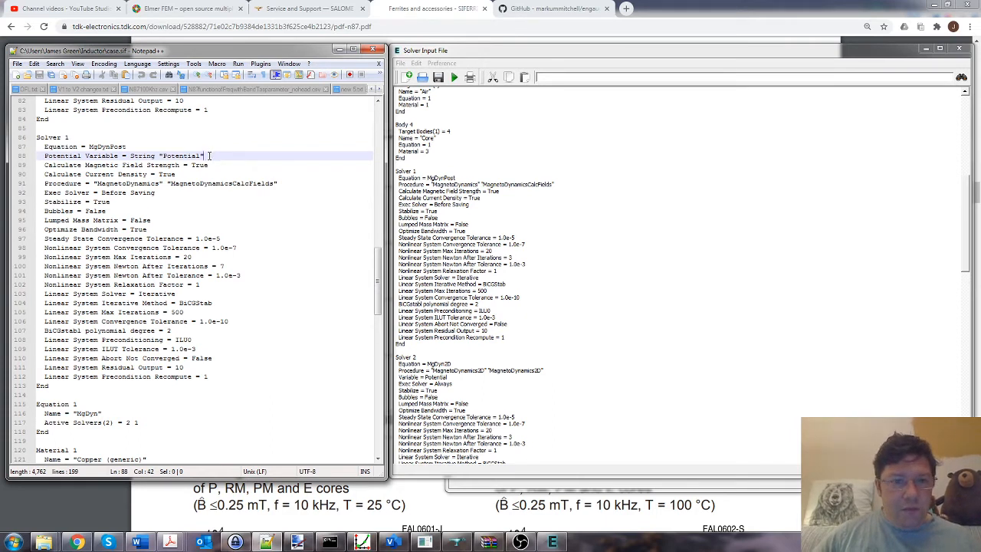
drag(207, 155, 44, 157)
key(ctrl+c)
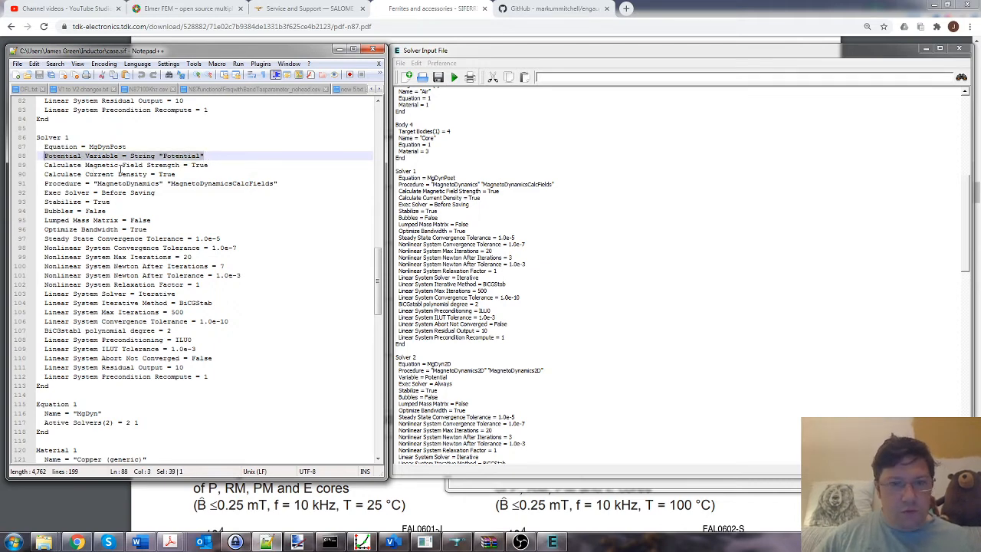
click(532, 179)
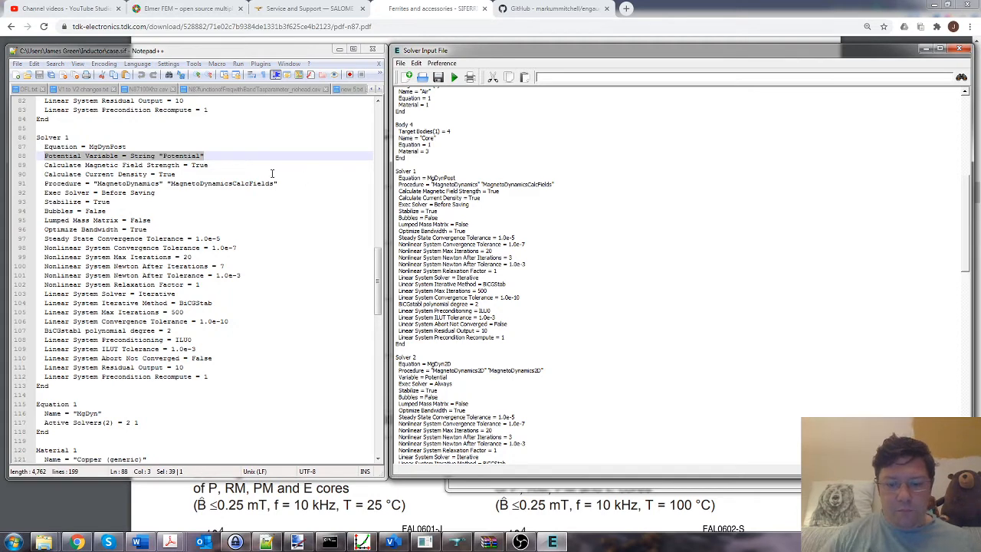
key(Return)
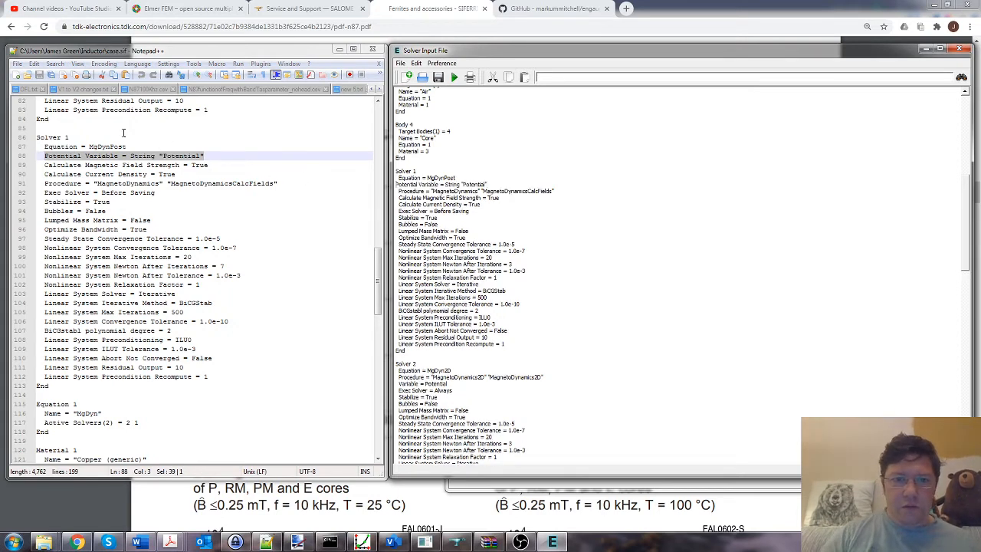
key(ctrl+v)
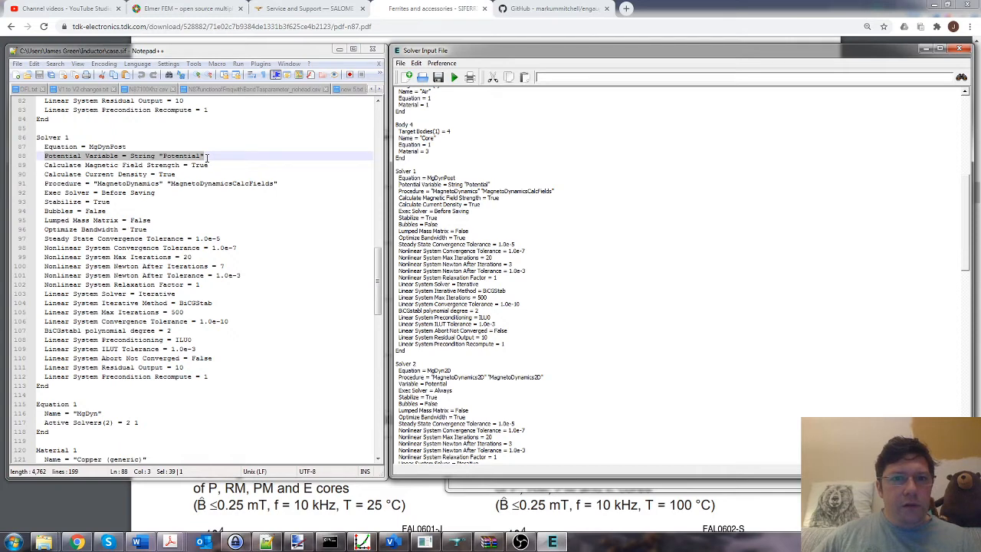
Copy the four-line H-B Curve block that includes n87curve.txt from Material 3 (N87) in case.sif.
click(206, 157)
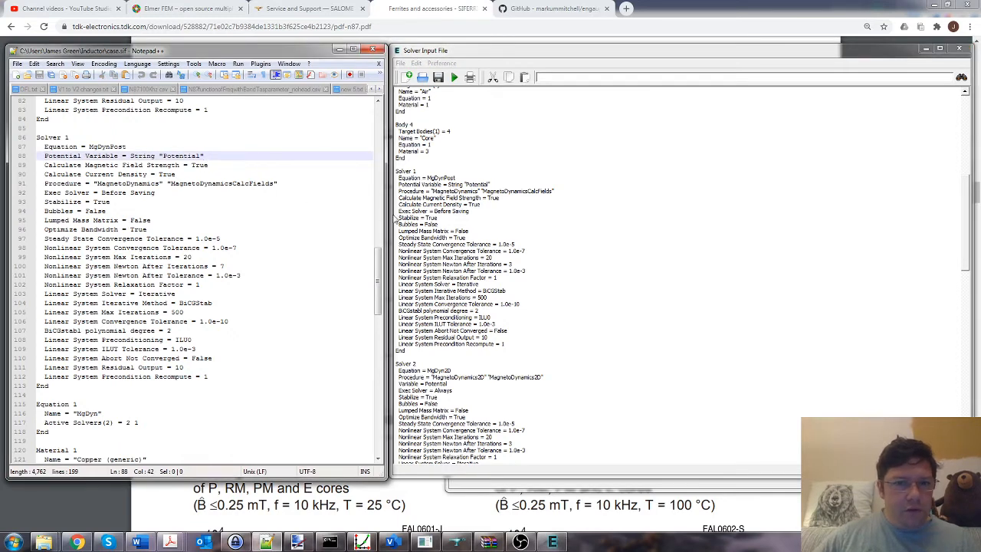
scroll(304, 218, up, 9)
scroll(302, 229, up, 17)
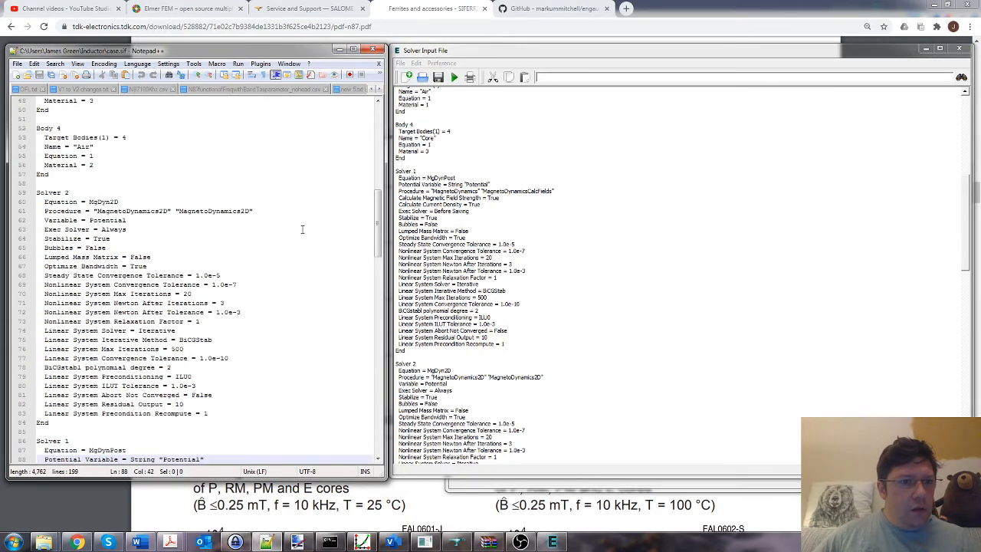
scroll(301, 232, up, 1)
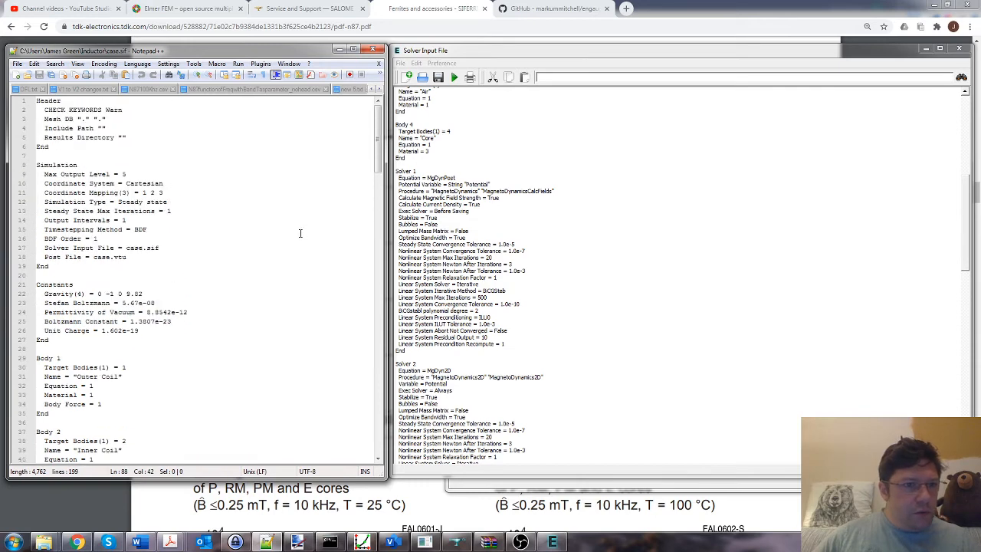
scroll(301, 233, down, 20)
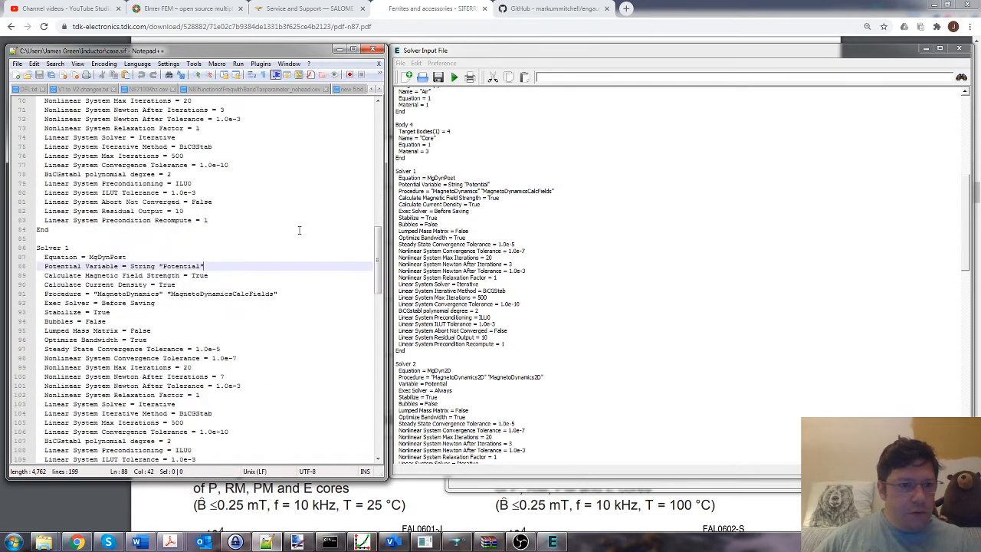
scroll(299, 227, down, 16)
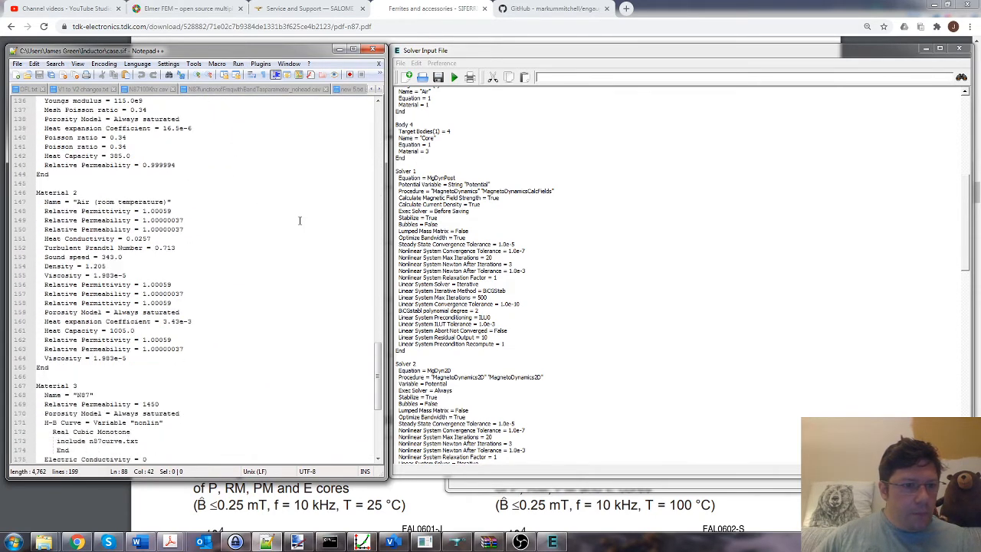
scroll(299, 220, down, 3)
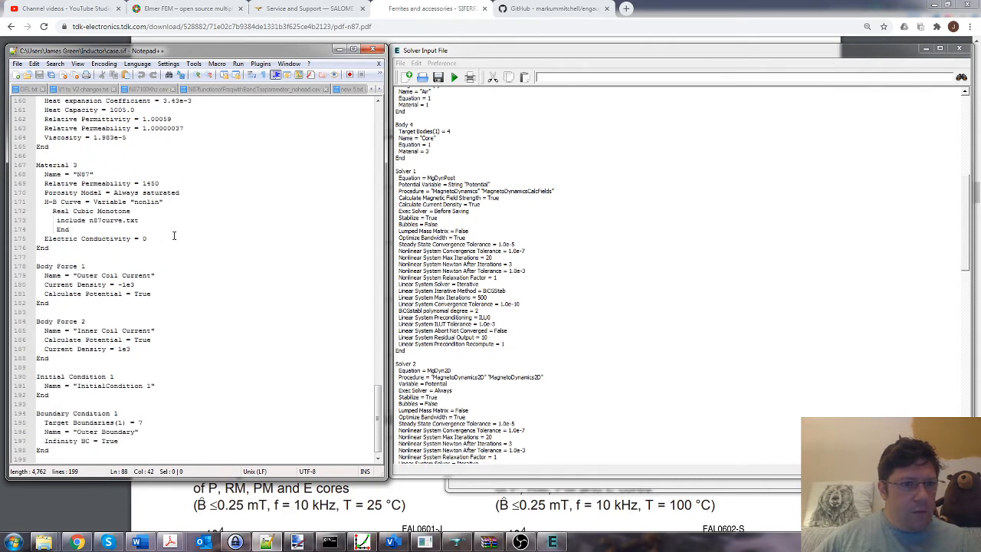
drag(92, 232, 32, 210)
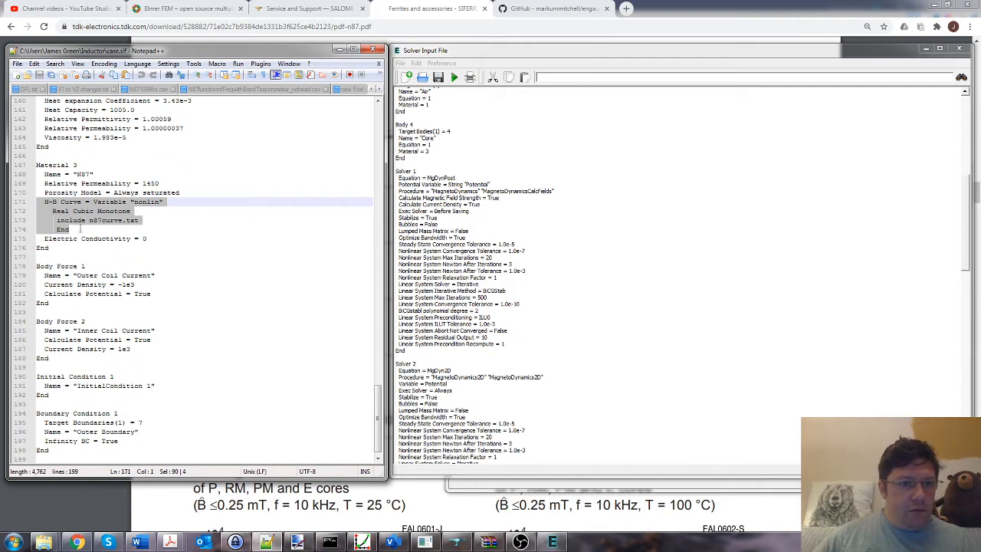
right_click(60, 214)
click(83, 229)
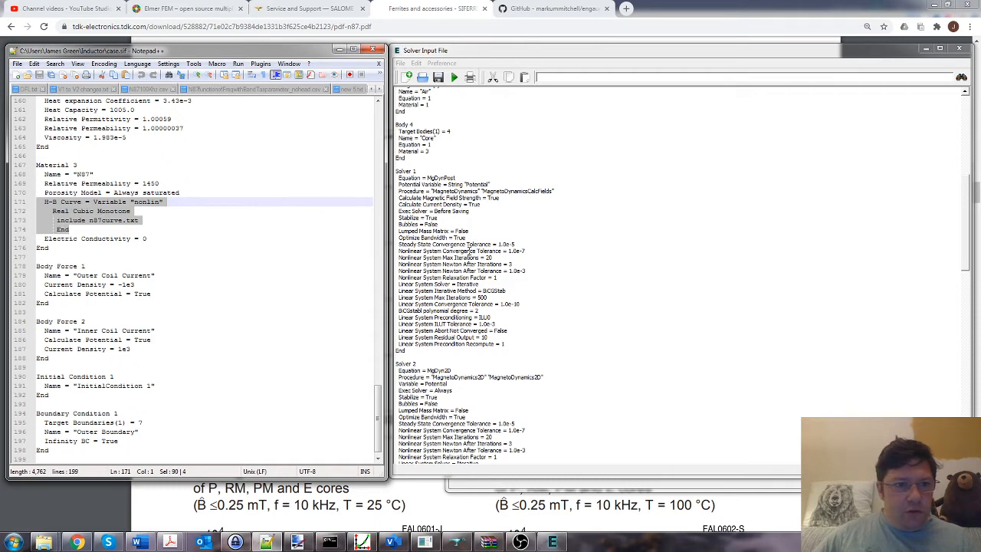
Find Material 3 in the solver input file and select all of its property lines below the name N87.
click(530, 269)
scroll(518, 250, down, 10)
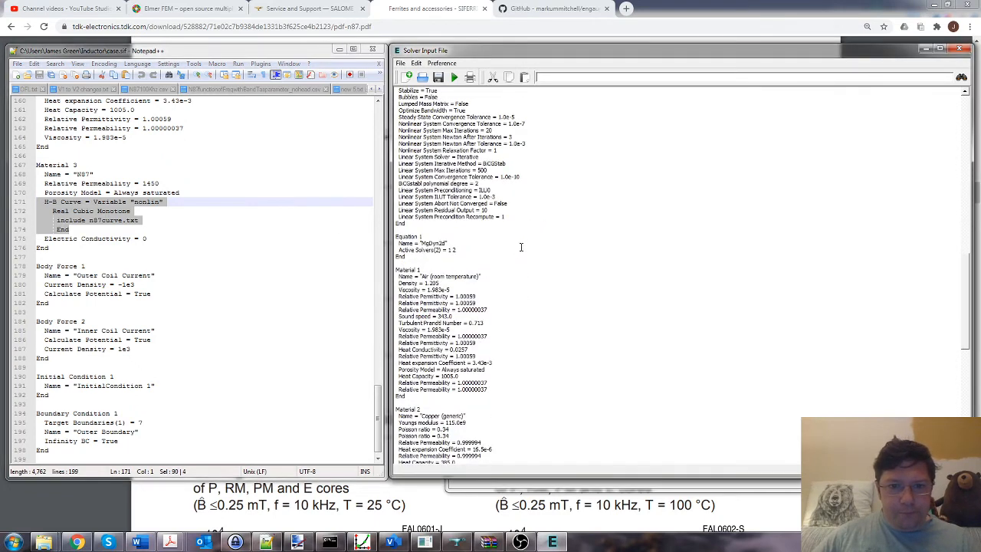
scroll(521, 248, down, 5)
scroll(509, 249, down, 8)
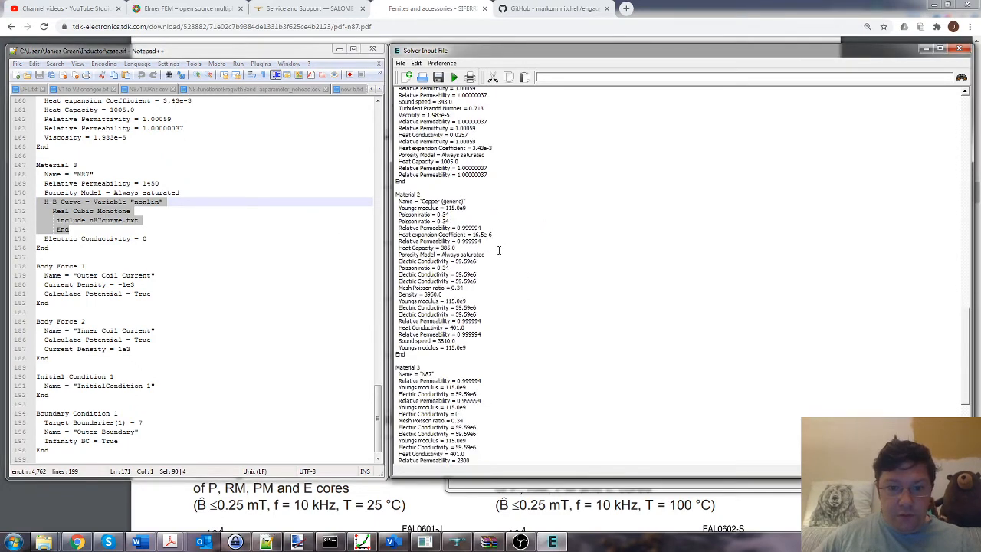
scroll(481, 283, down, 3)
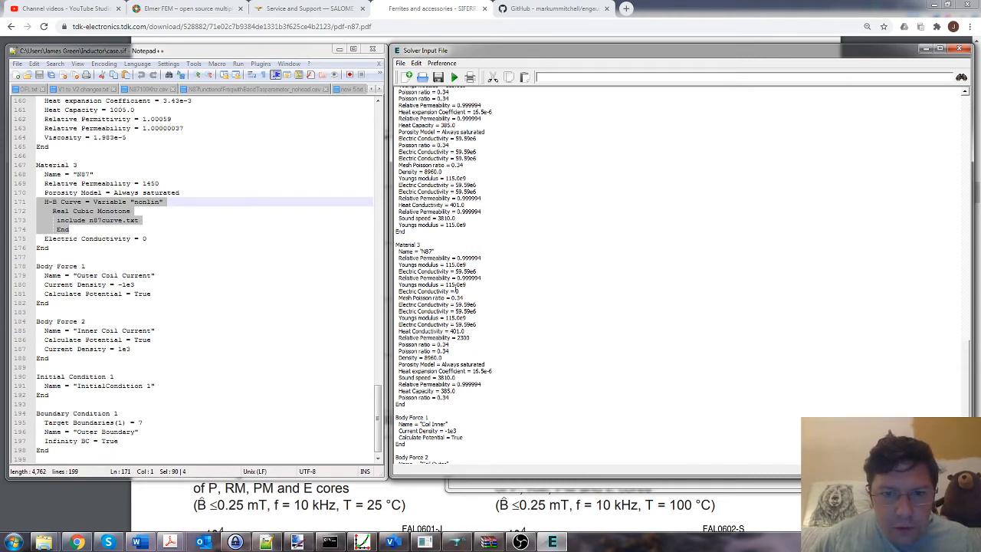
scroll(455, 290, up, 8)
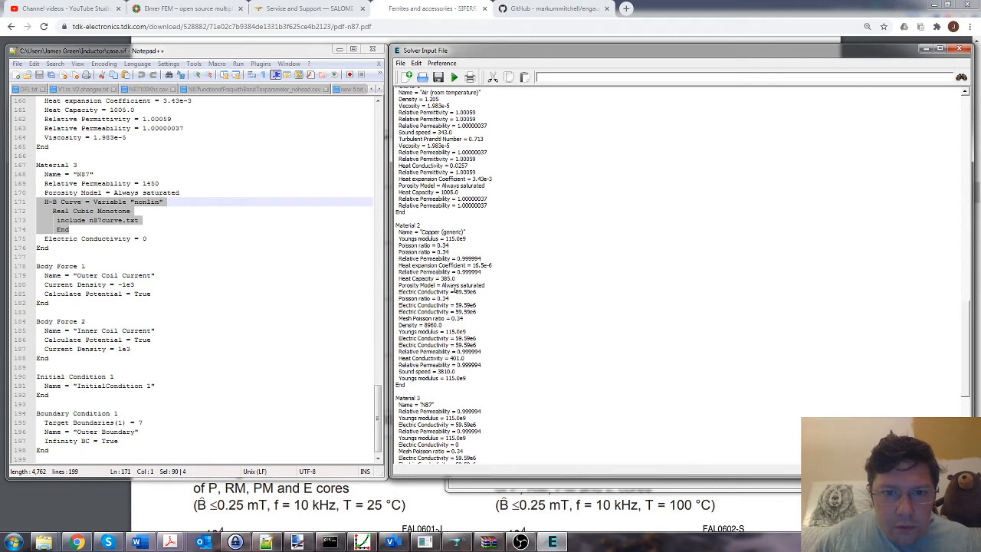
scroll(452, 258, down, 4)
scroll(457, 284, down, 4)
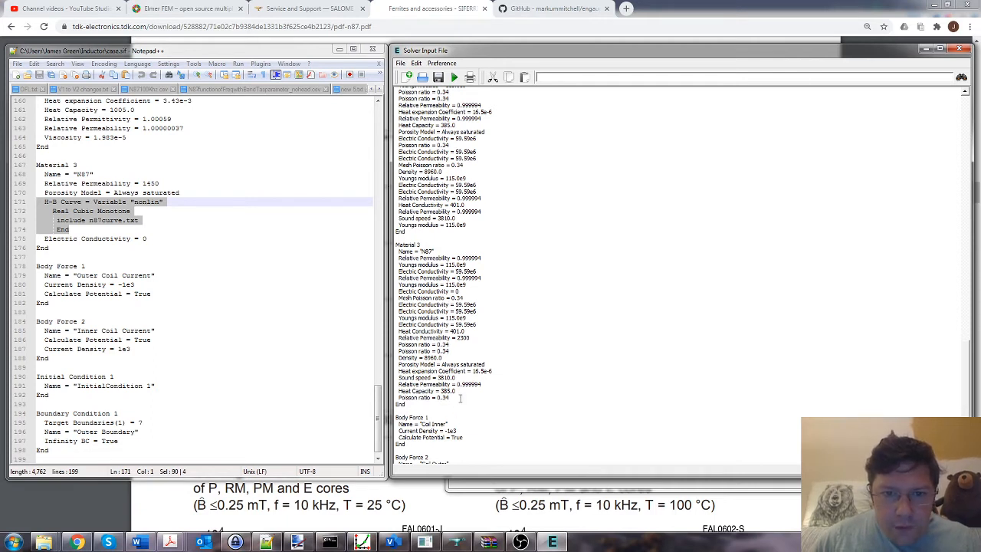
drag(460, 398, 434, 251)
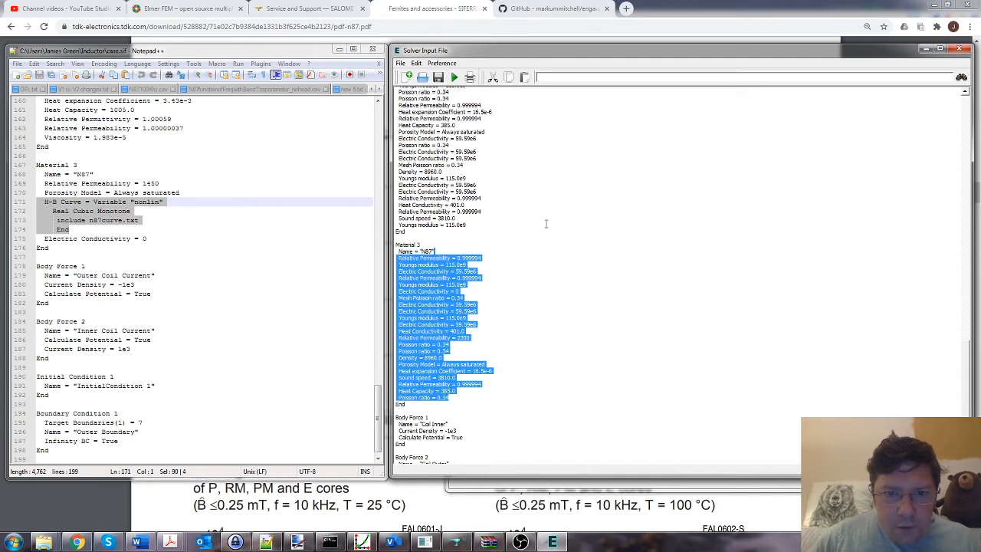
Replace Material 3's contents in the solver input file with the N87 block copied from case.sif, removing the duplicate Name line.
click(151, 239)
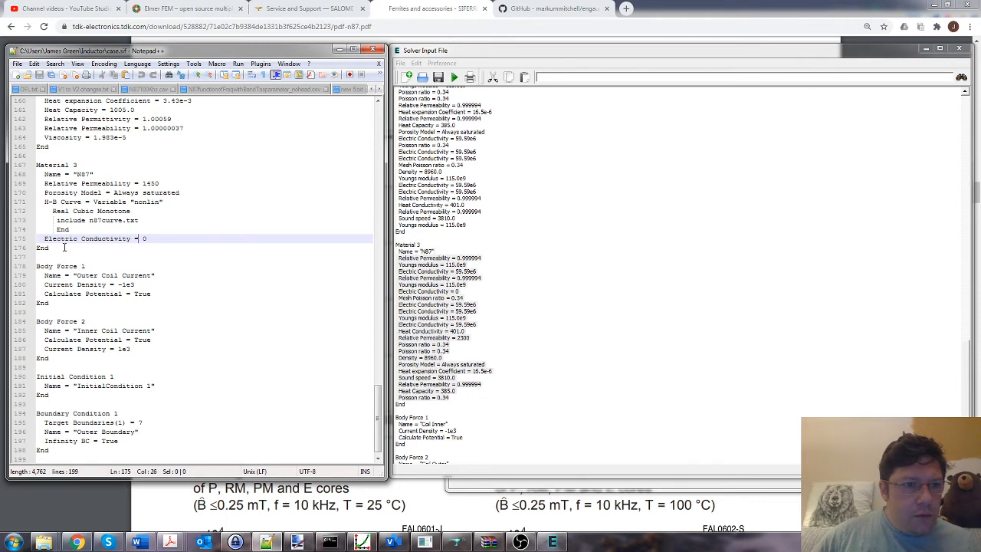
drag(61, 253, 31, 175)
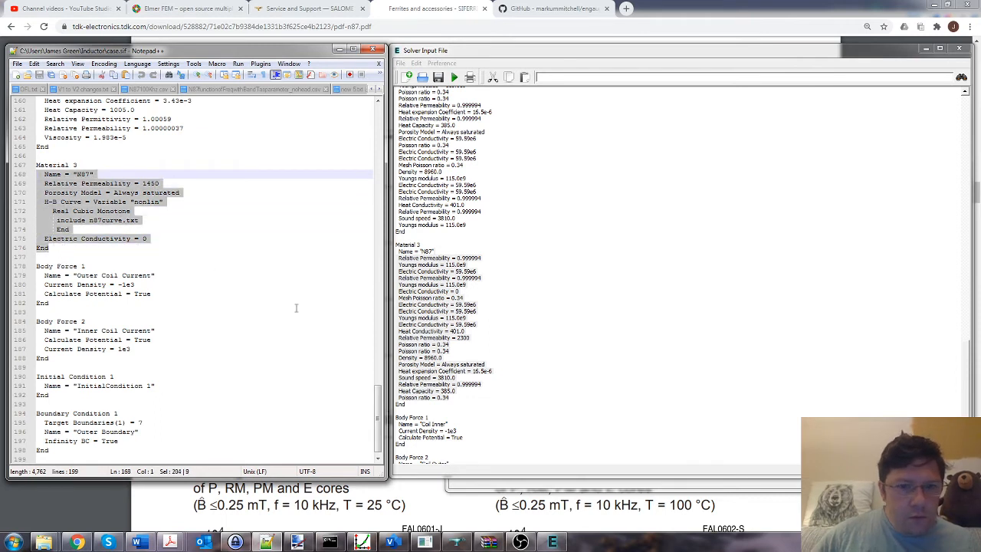
drag(414, 403, 384, 258)
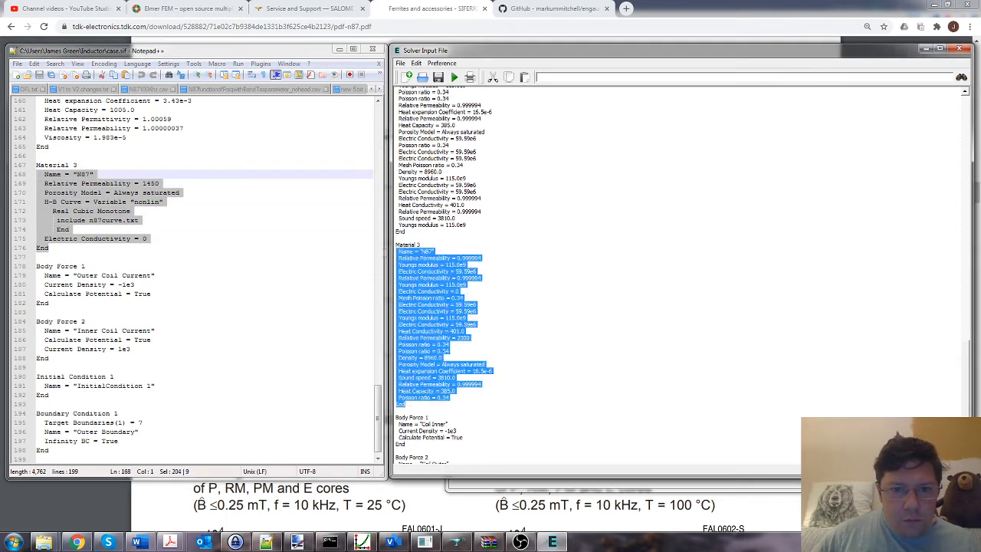
key(ctrl+v)
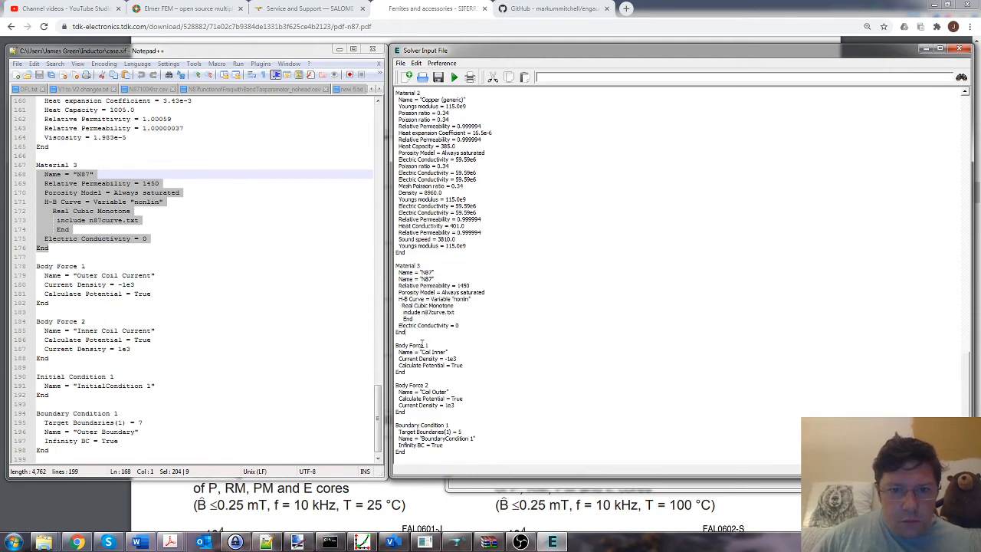
drag(435, 279, 399, 286)
key(Delete)
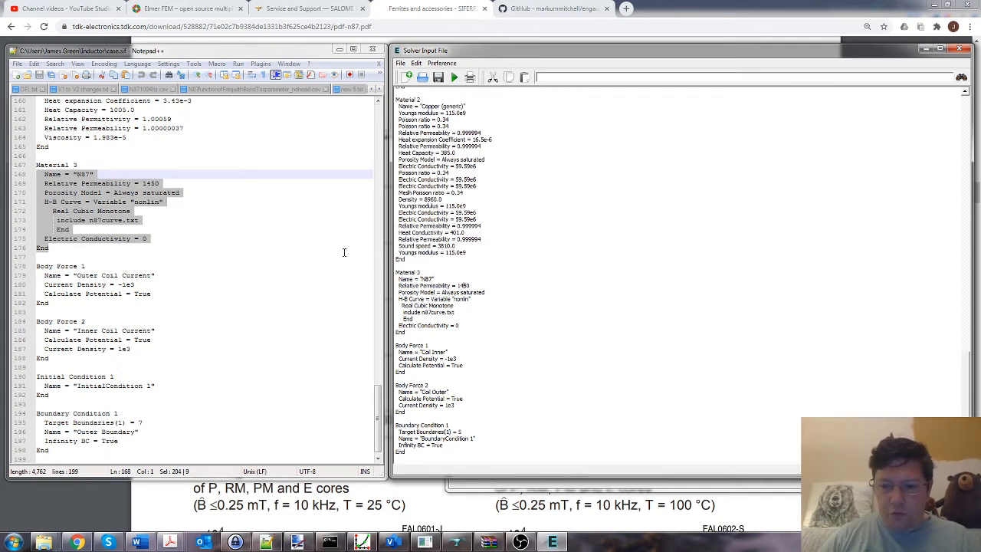
Set the Relative Permeability of Material 3 (N87) to 2300 in the solver input file.
key(Delete)
key(Delete)
key(BackSpace)
text(2300)
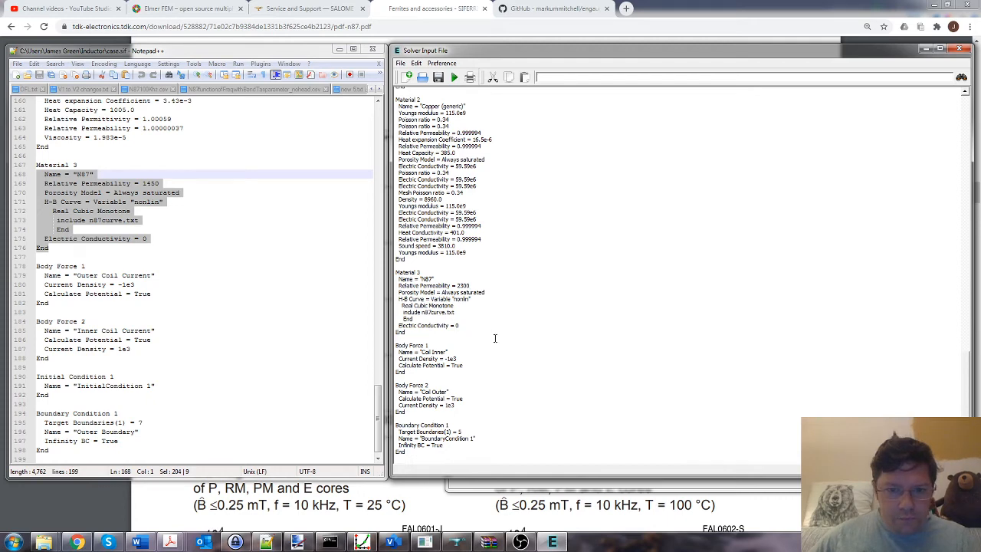
Save the edited solver input file as case.sif in the VideoInductor folder, replacing the existing file.
click(438, 77)
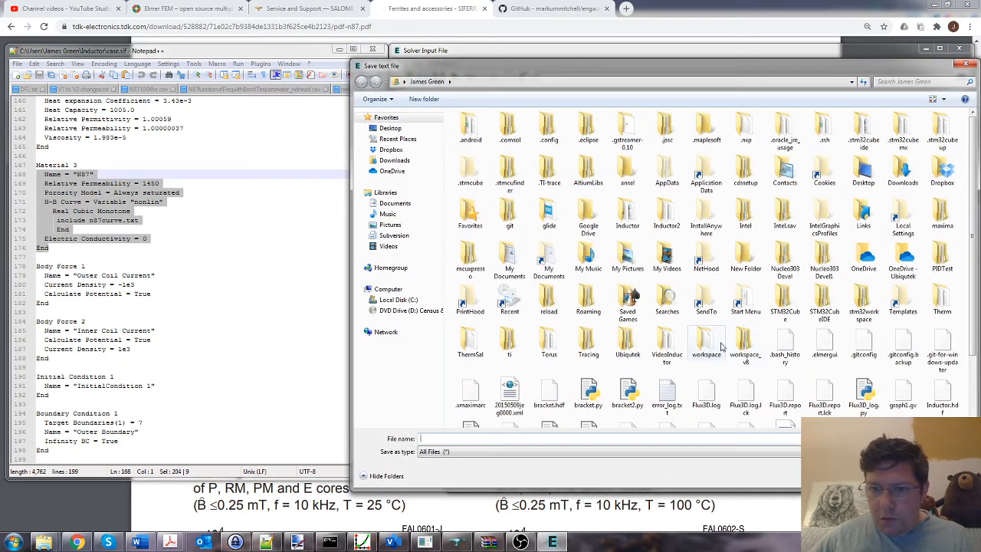
double_click(677, 351)
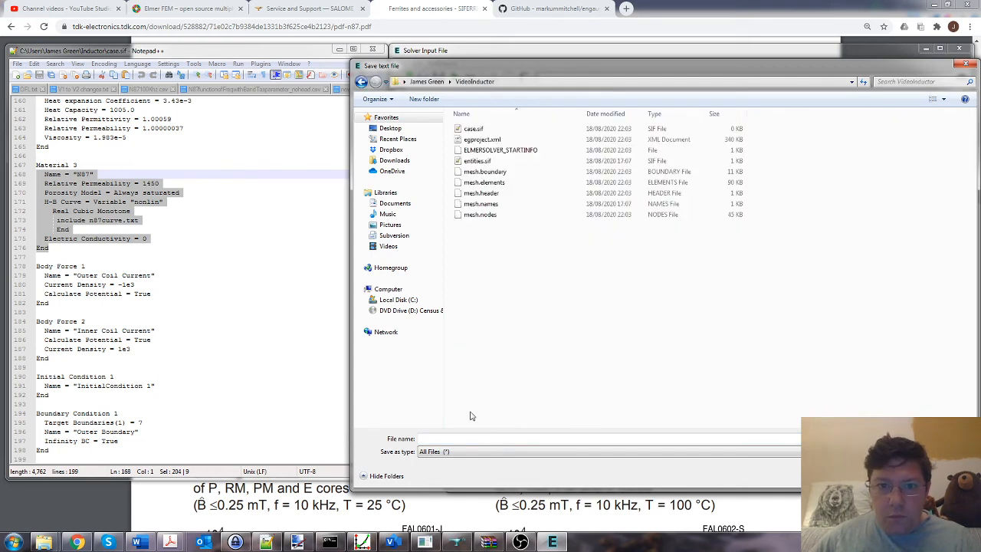
click(503, 132)
click(894, 476)
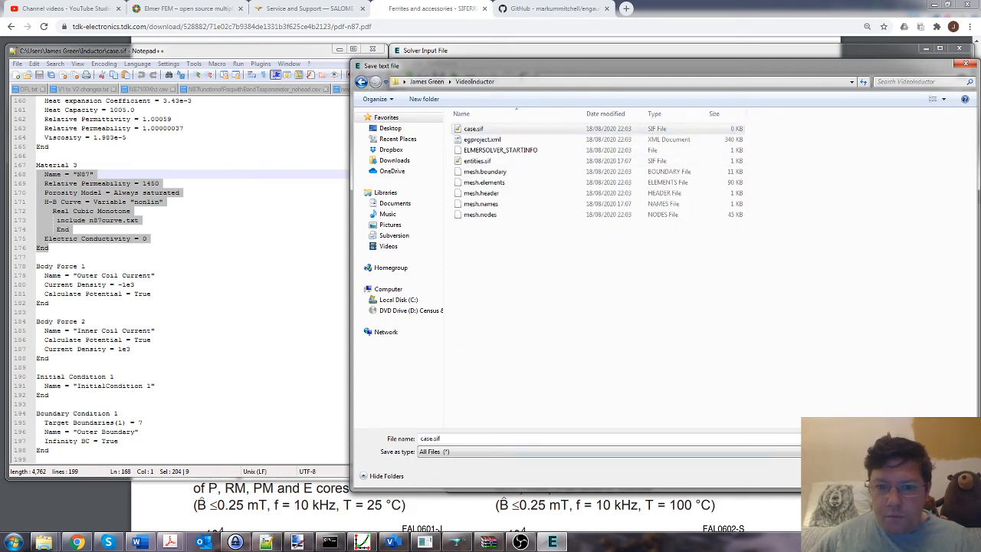
click(520, 274)
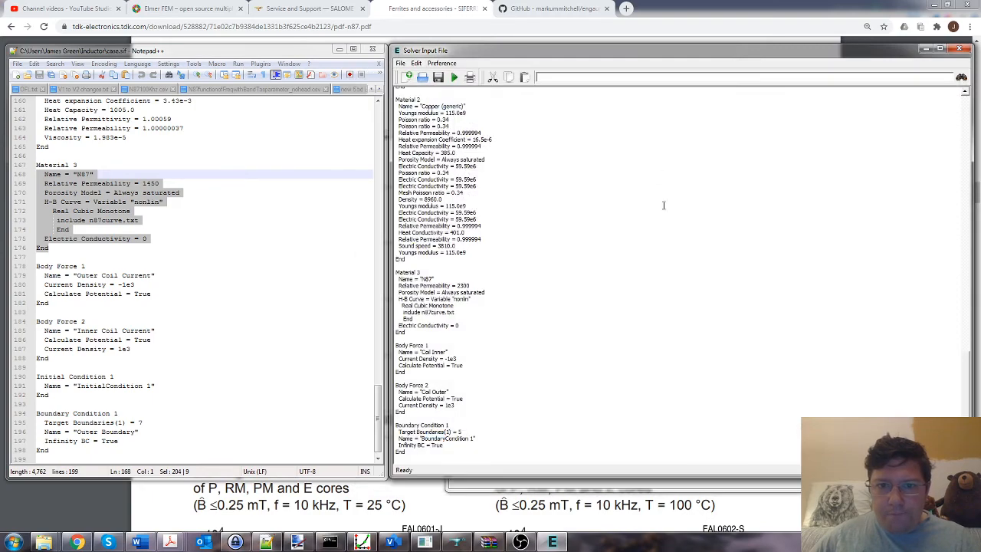
Minimize Notepad++, save the solver input file over case.sif once more, and close its window.
click(340, 49)
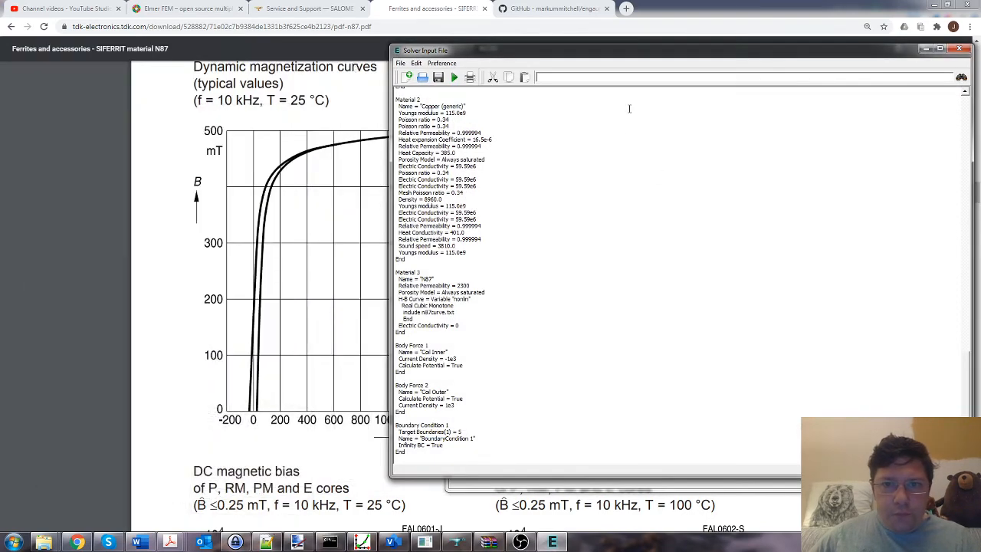
drag(728, 55, 517, 65)
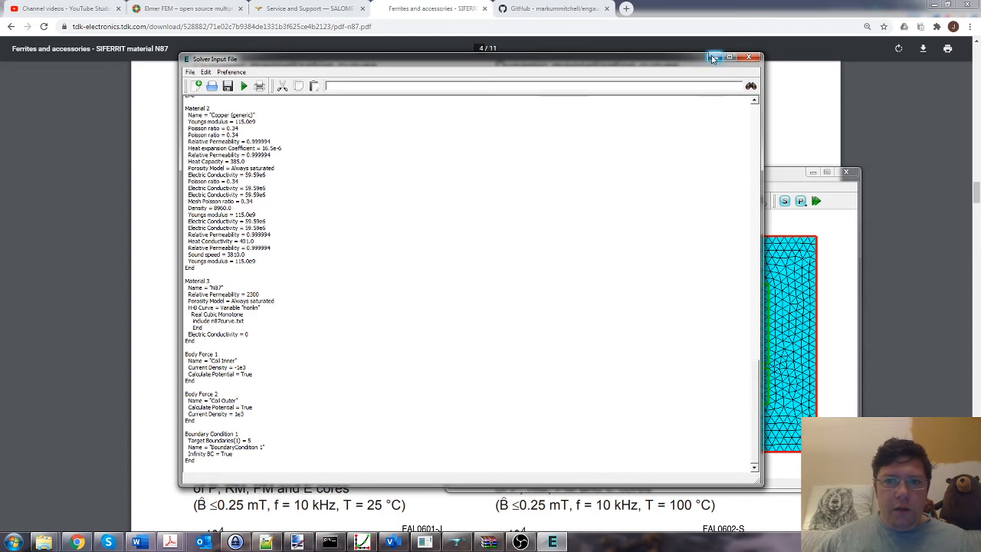
click(227, 86)
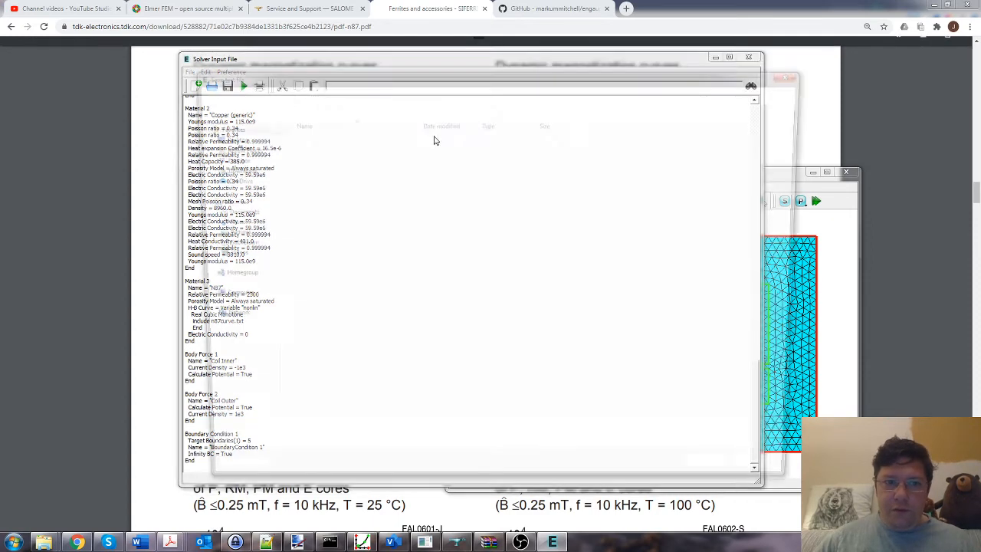
click(322, 135)
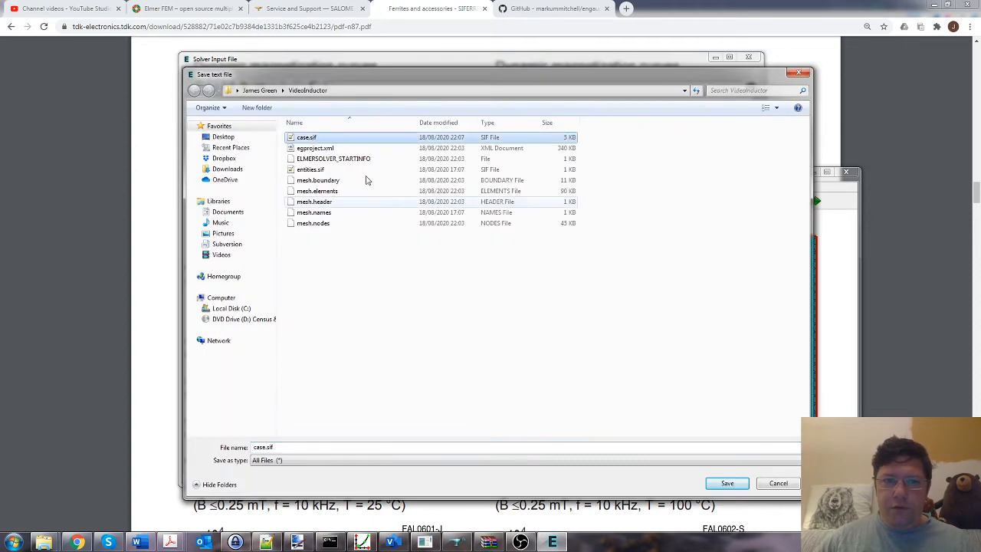
click(710, 484)
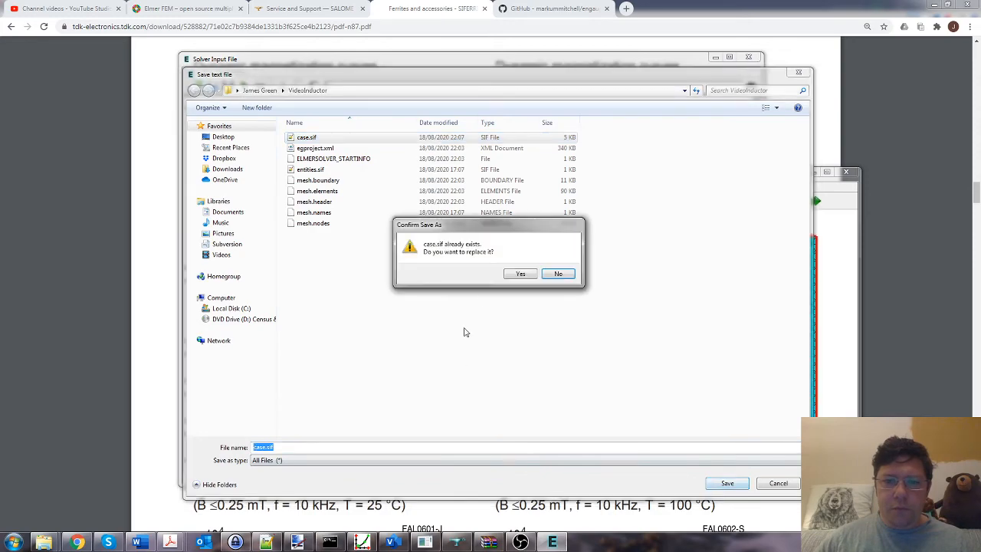
click(516, 272)
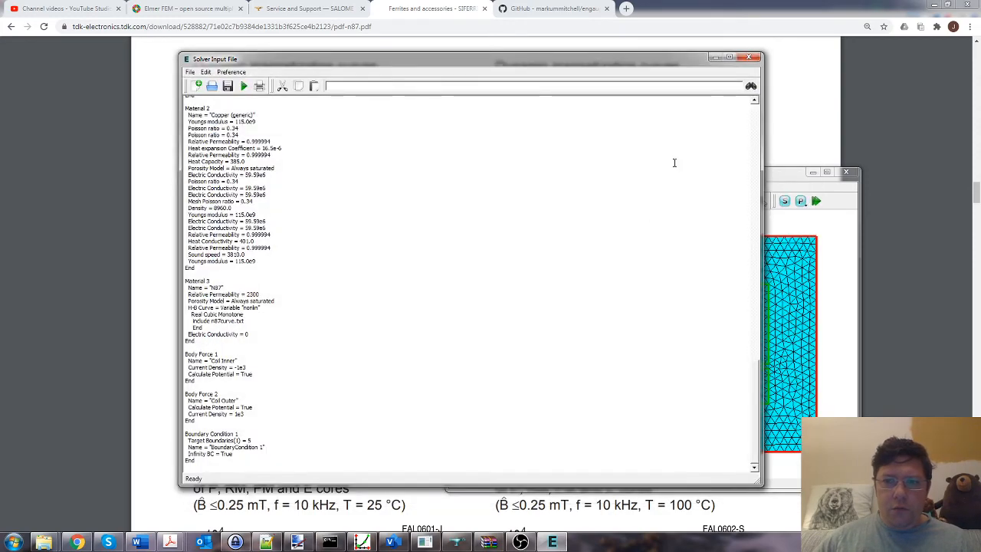
click(749, 57)
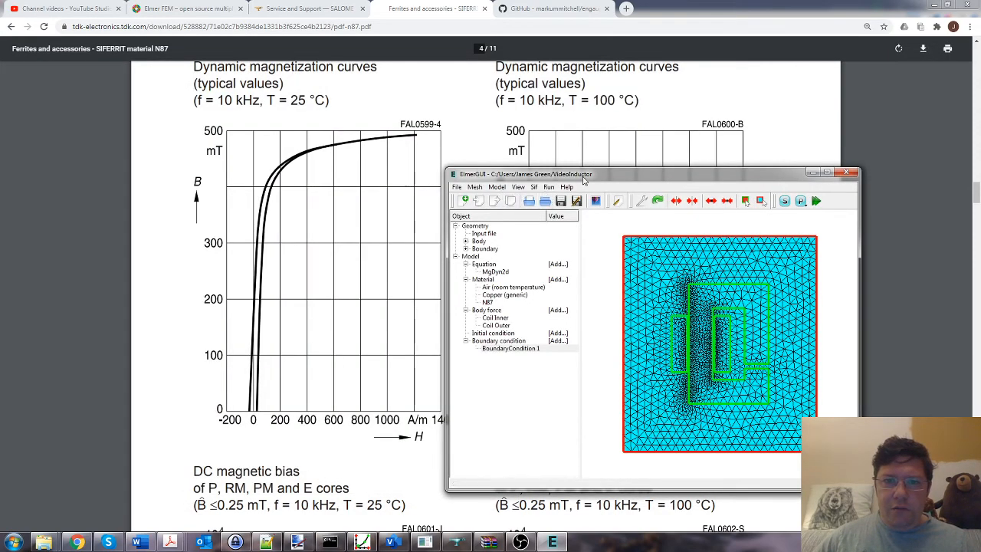
Maximize the ElmerGUI main window and save the VideoInductor project.
double_click(580, 179)
click(85, 17)
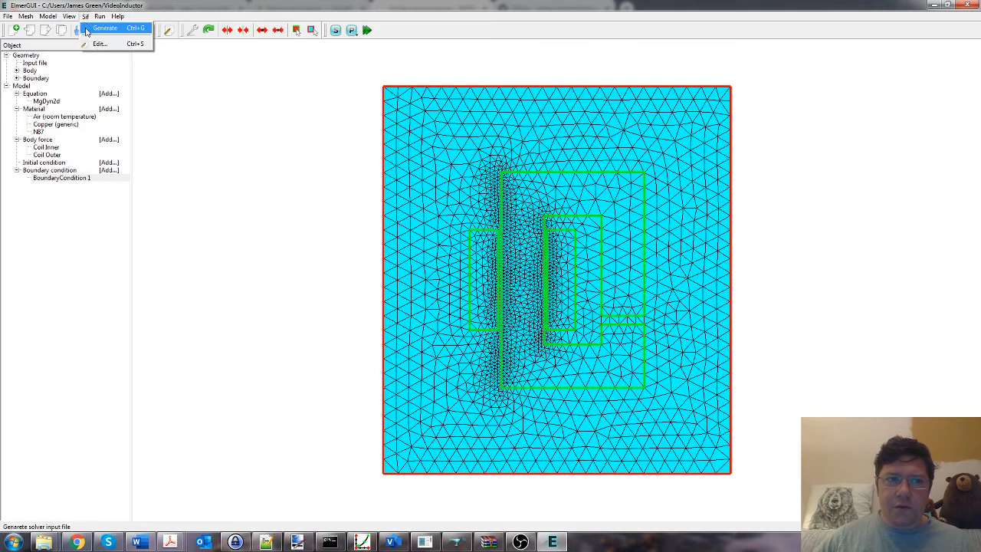
click(87, 29)
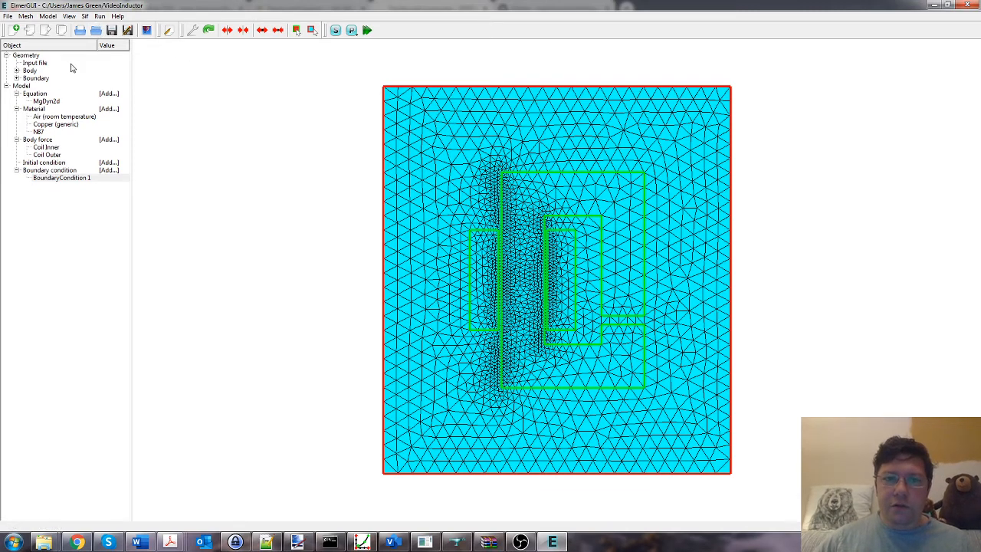
click(101, 16)
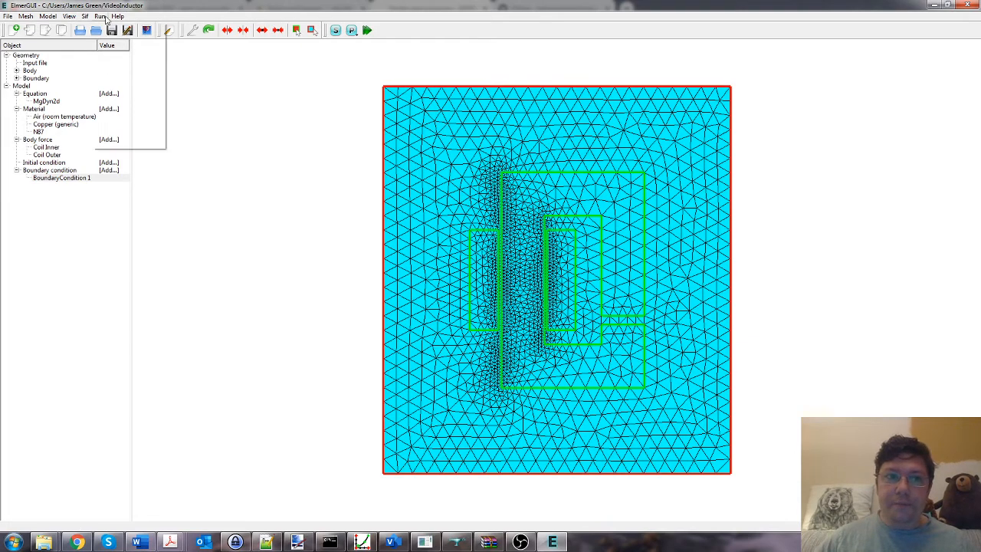
click(104, 16)
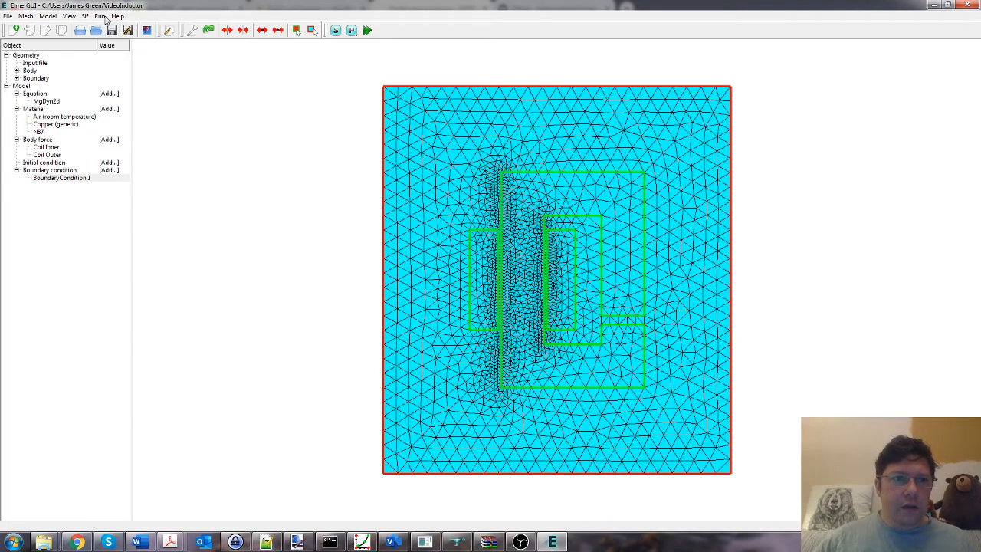
click(6, 16)
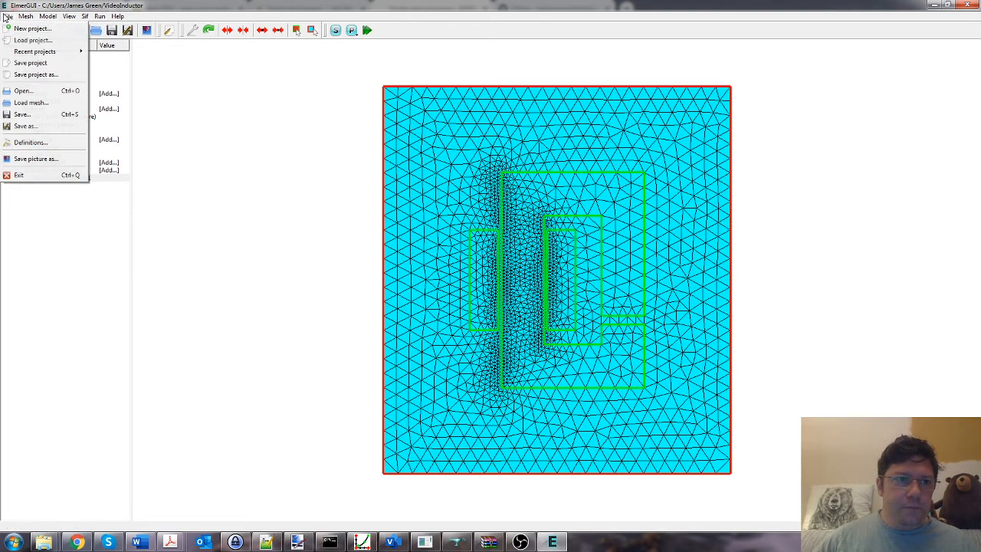
click(95, 31)
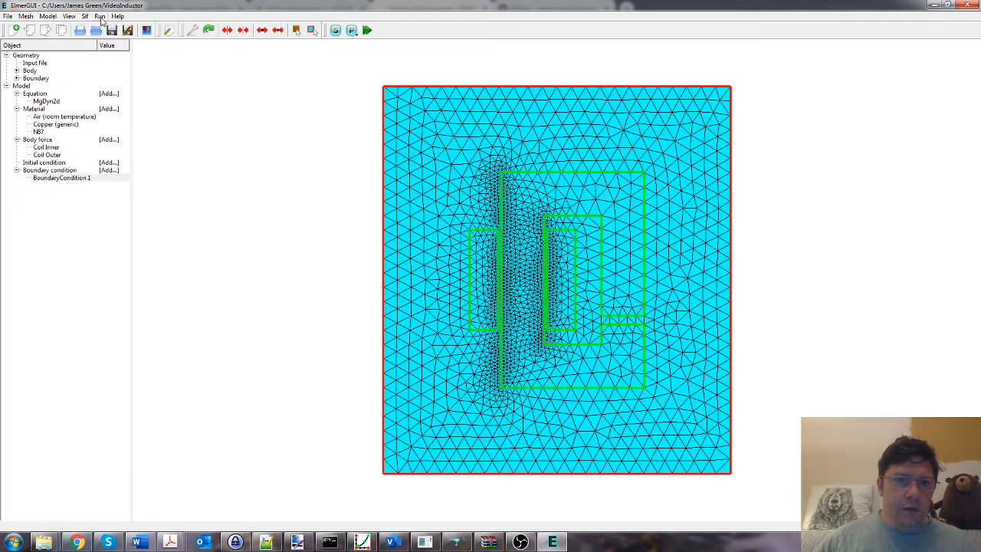
Start the solver on the inductor model and bring the solver log forward to check it.
click(101, 16)
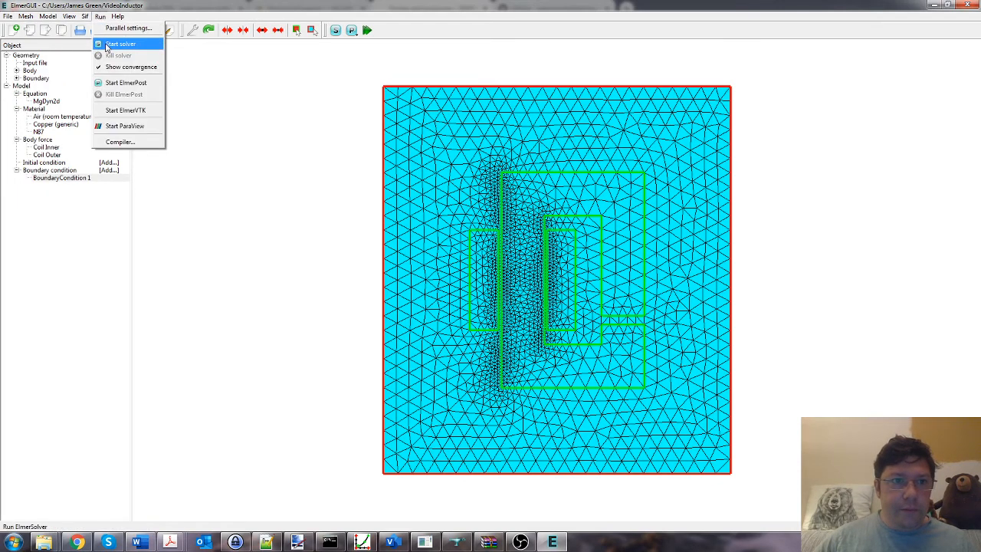
click(120, 44)
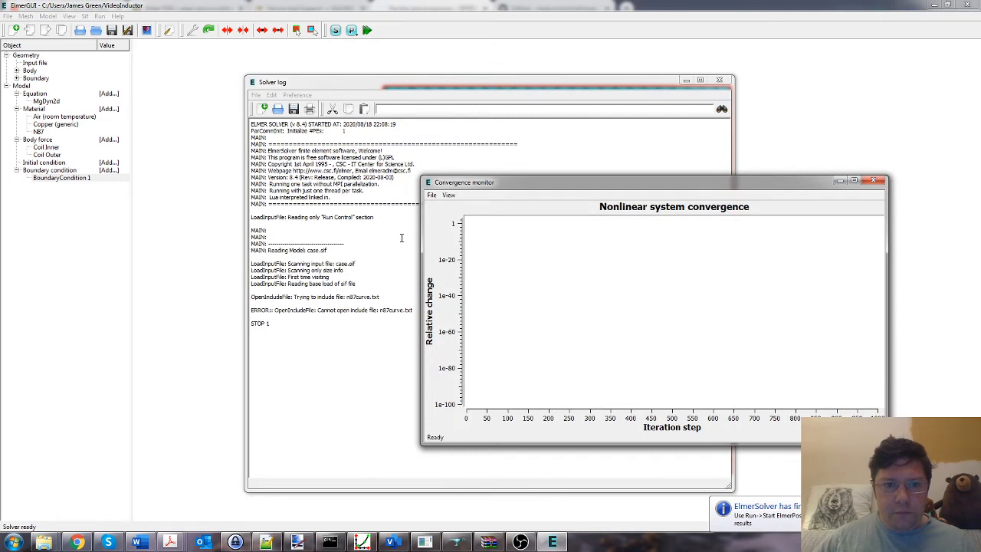
click(357, 331)
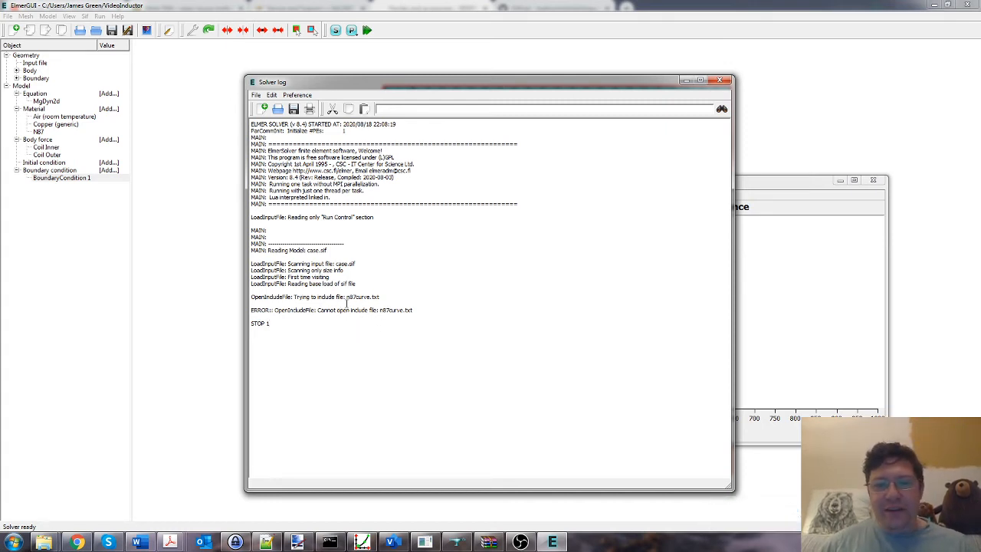
Switch to Notepad++ and display the open n87curve.txt file with the N87 curve data.
click(266, 542)
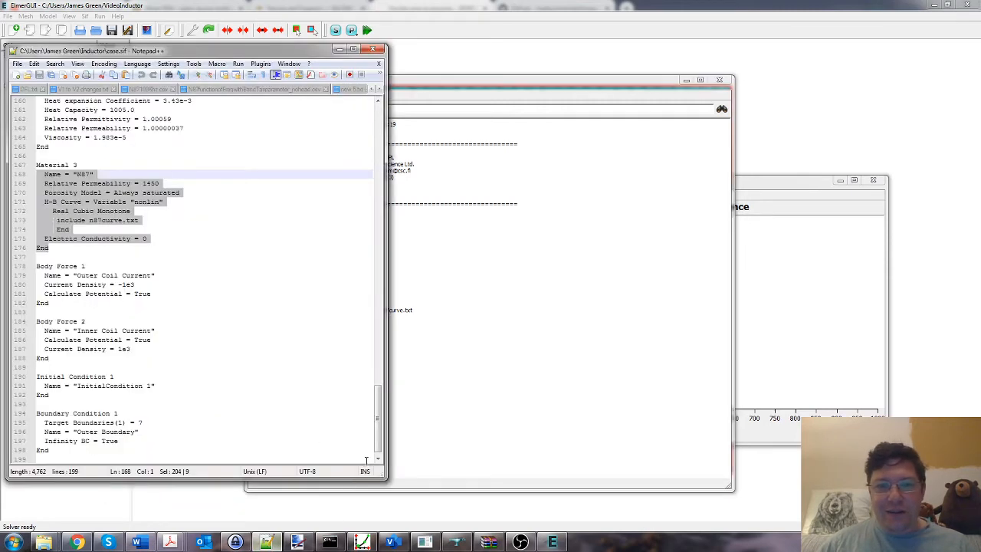
click(380, 90)
click(379, 90)
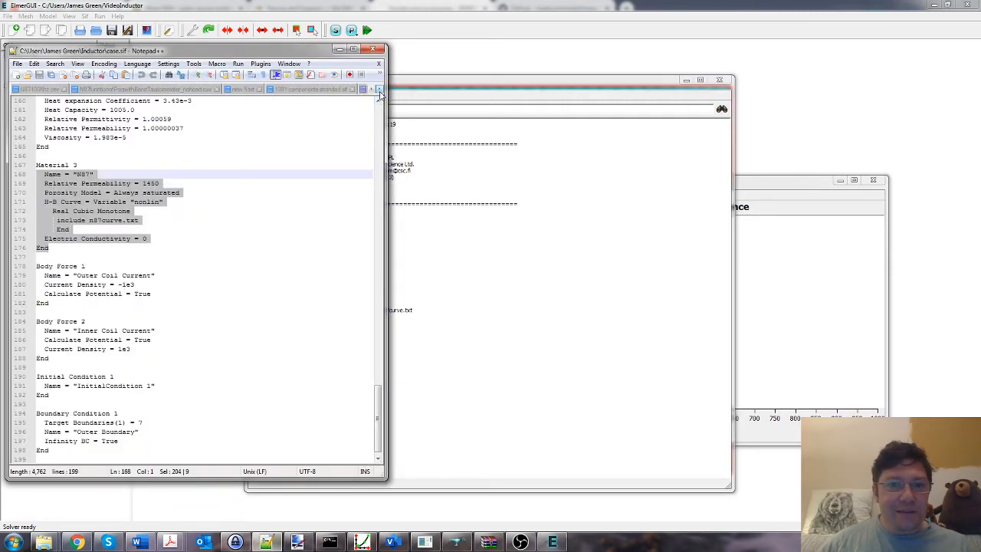
click(380, 89)
click(379, 90)
click(206, 89)
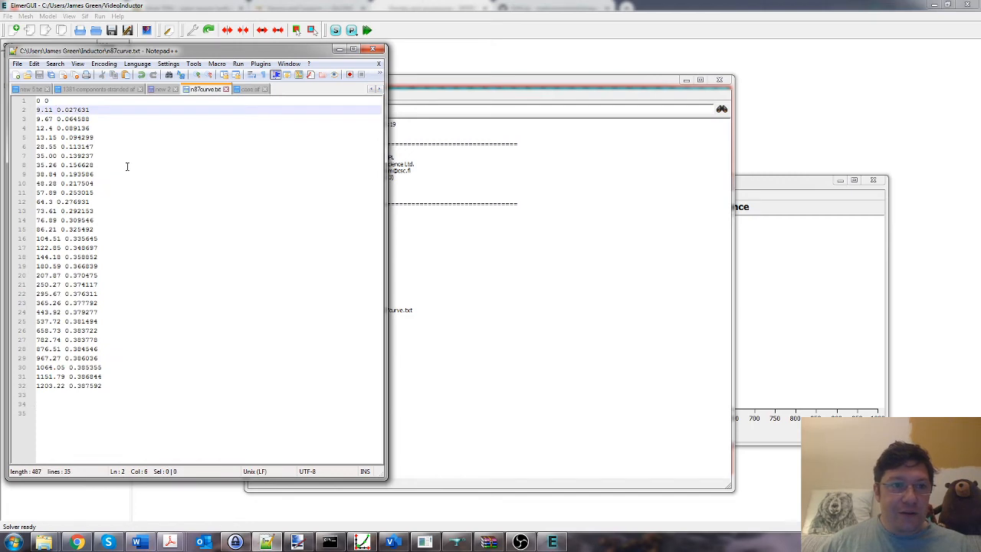
Save n87curve.txt under the same name in the VideoInductor project folder.
click(17, 64)
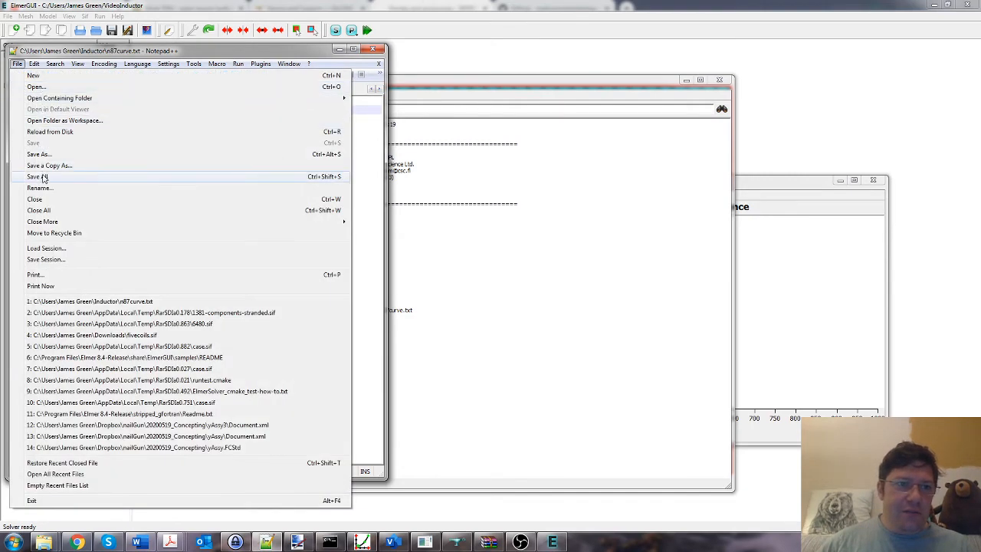
click(52, 158)
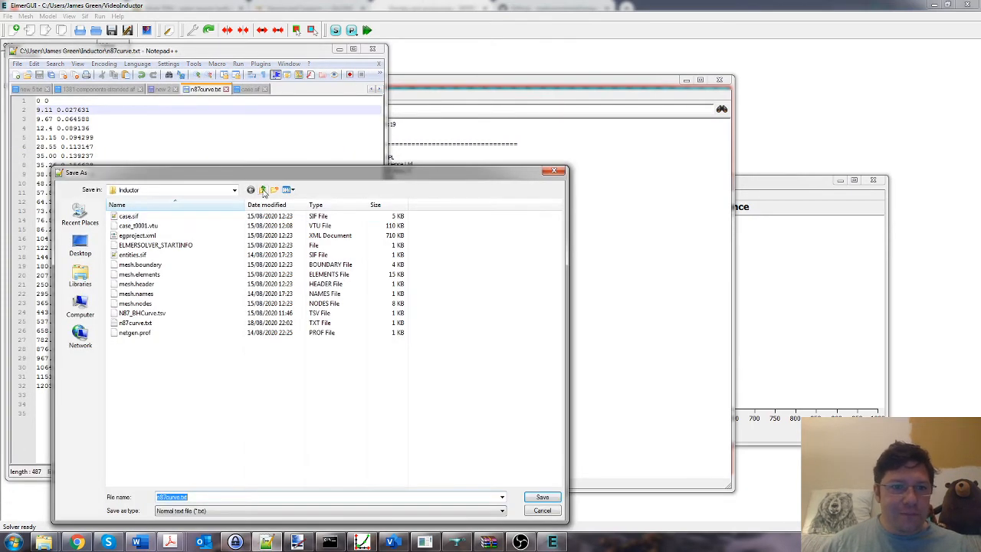
click(261, 189)
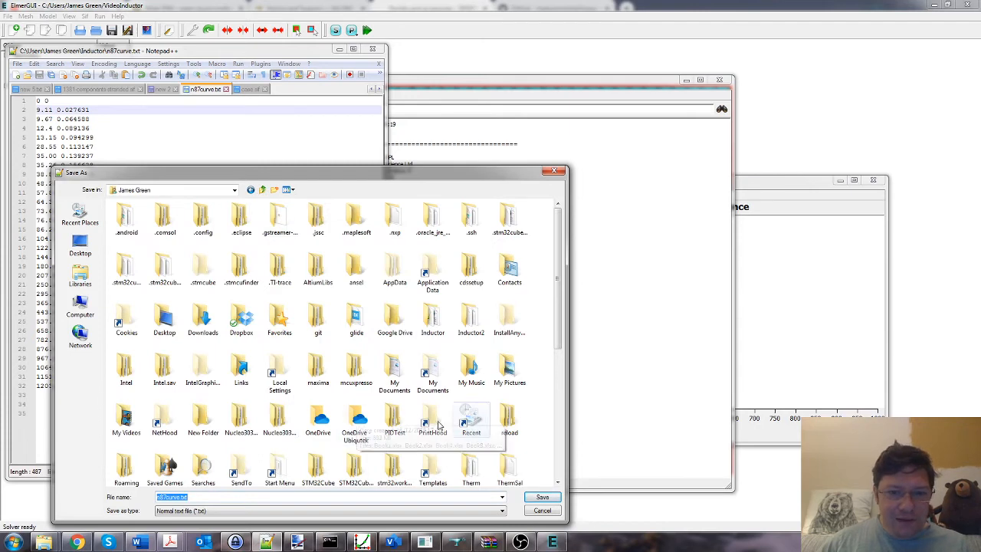
scroll(548, 326, down, 5)
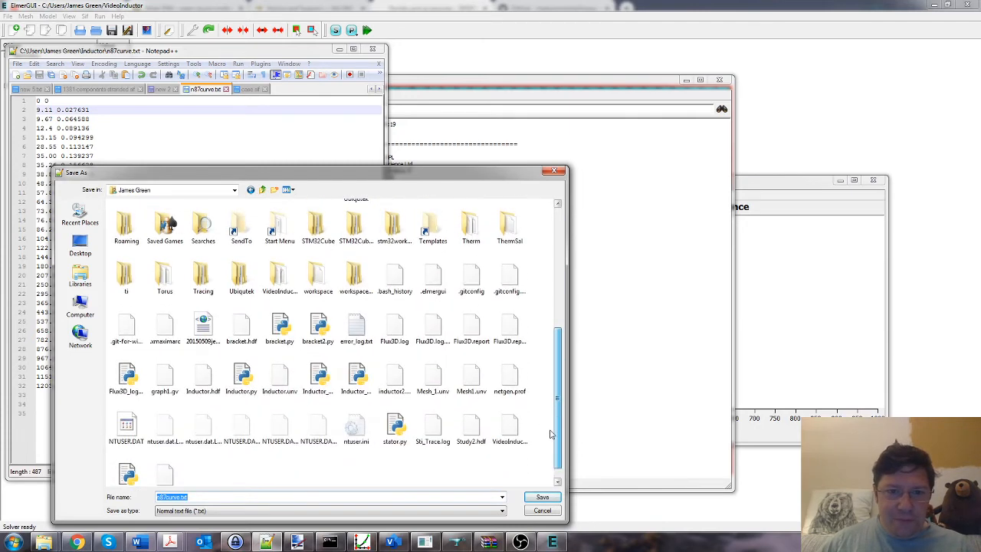
double_click(280, 277)
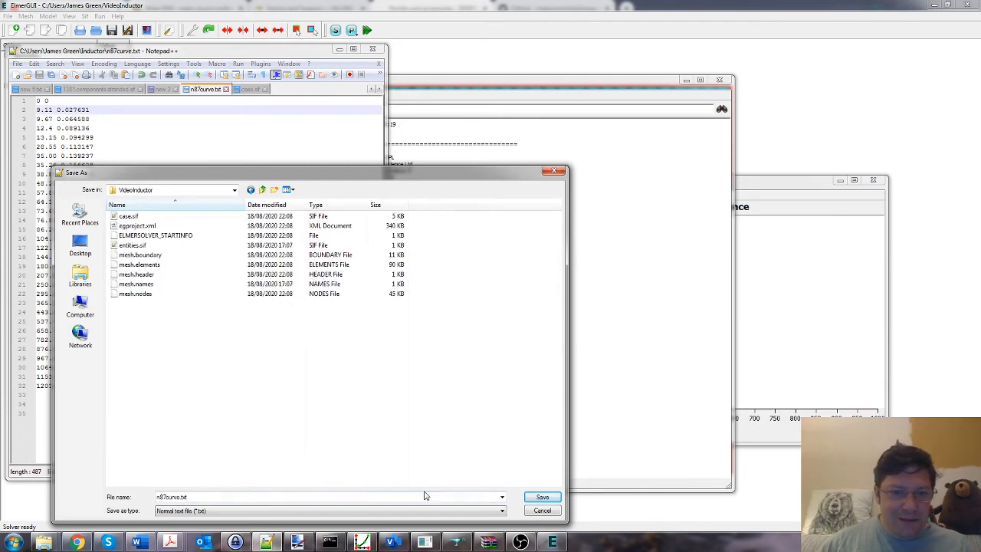
click(536, 497)
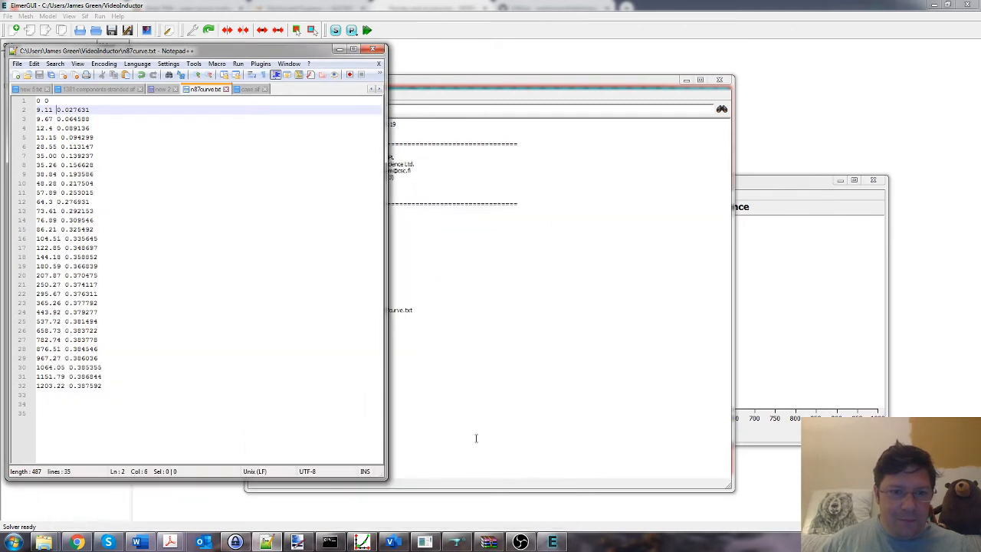
Minimize Notepad++, the solver log and the convergence monitor, and run the solver again on the inductor model.
click(340, 49)
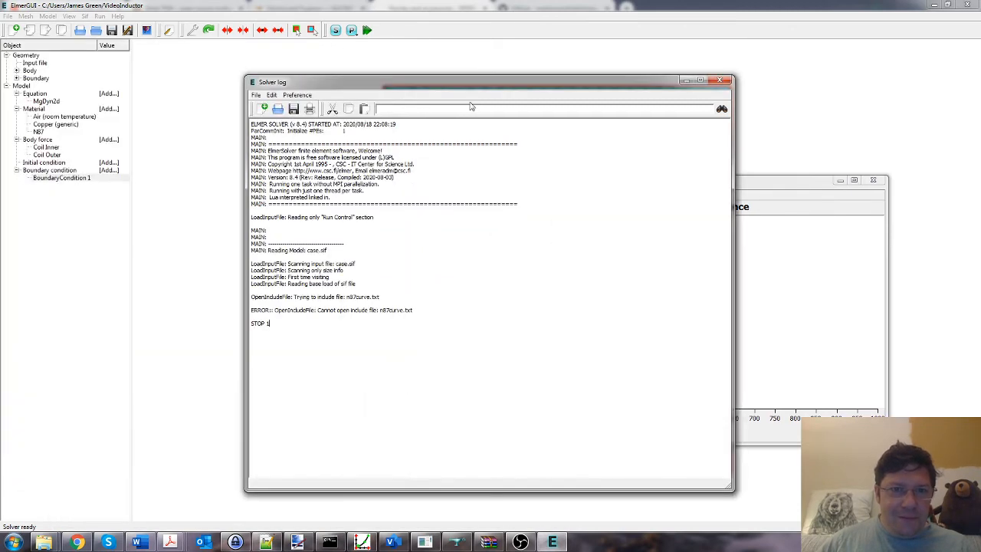
click(687, 81)
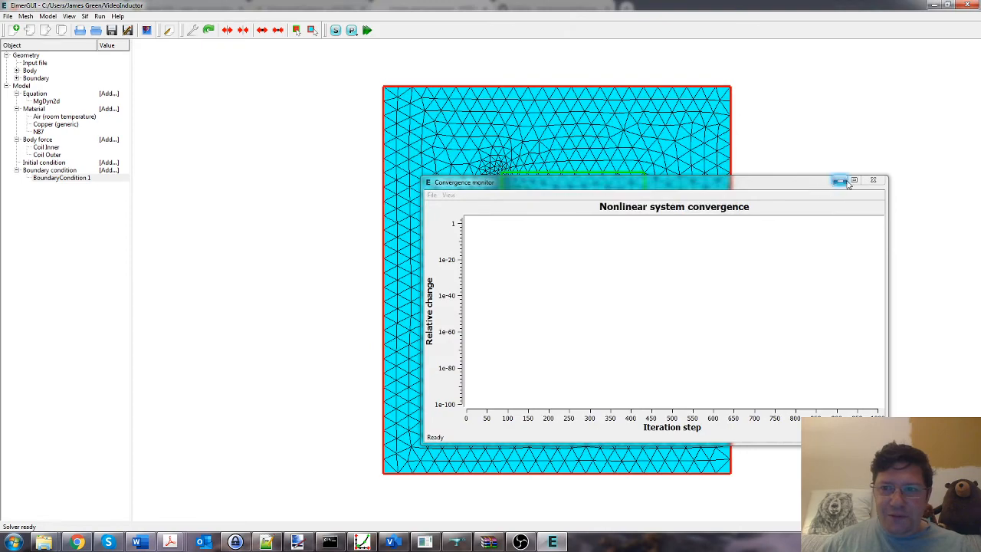
click(845, 182)
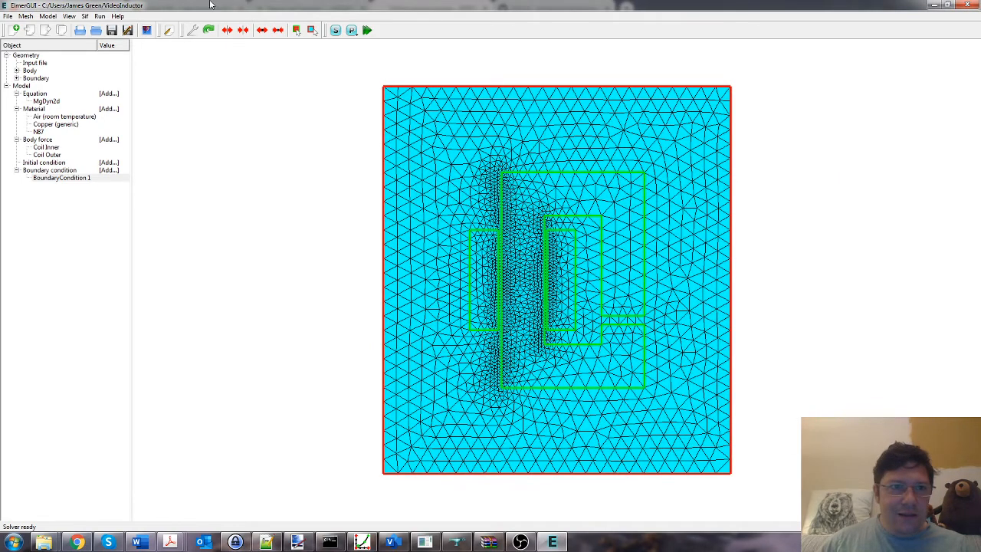
click(100, 16)
click(120, 45)
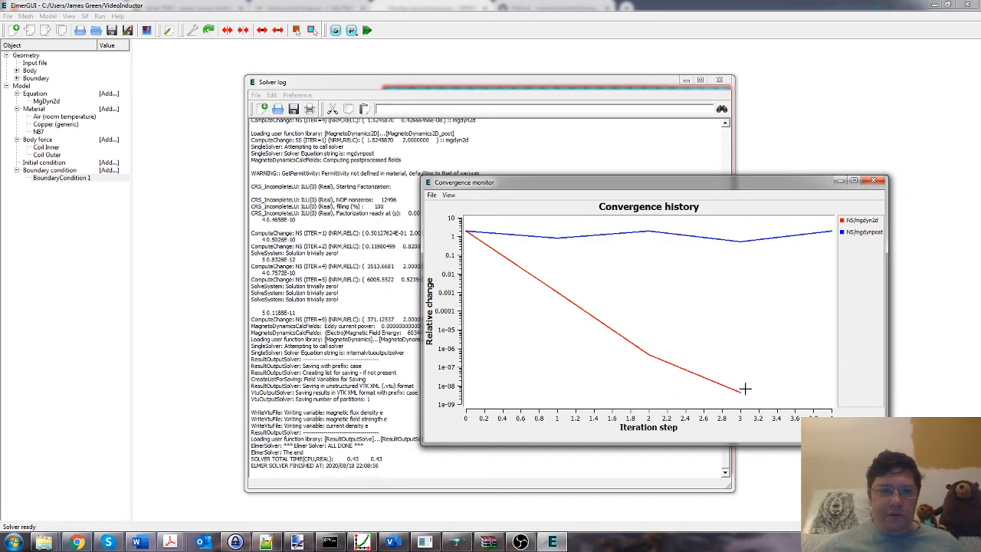
Close the convergence monitor, review the solver log from the nonlinear iterations to its end, and close the log.
click(876, 183)
scroll(399, 368, up, 15)
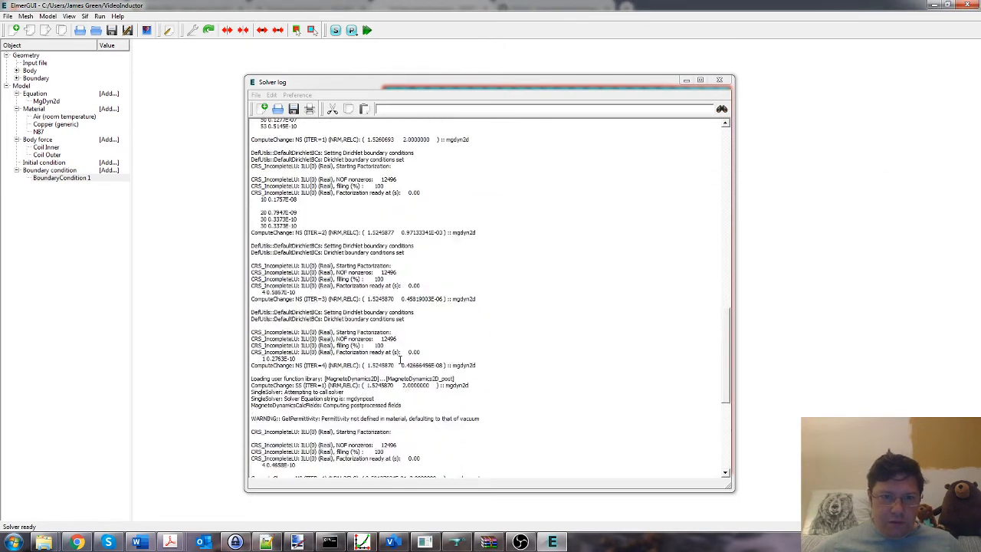
scroll(400, 350, down, 15)
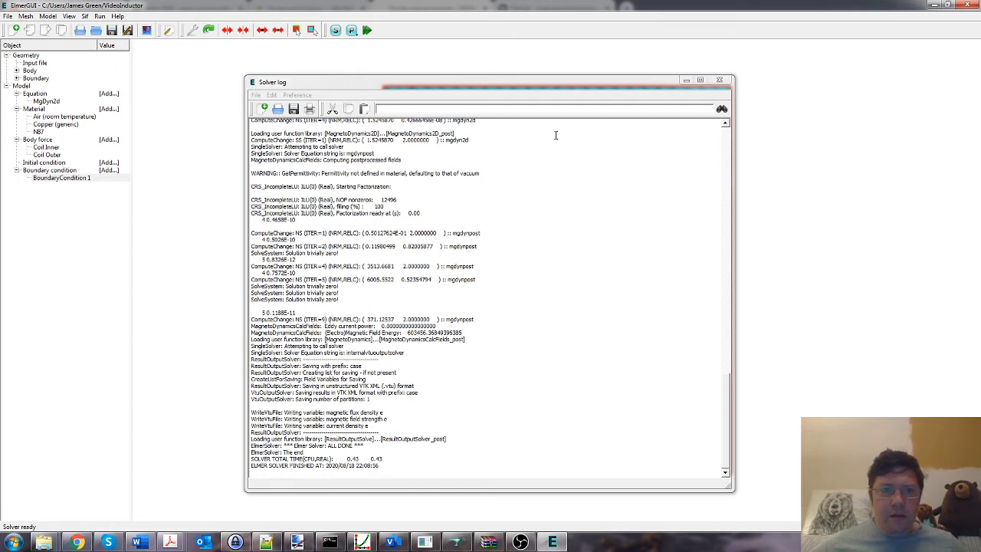
click(721, 80)
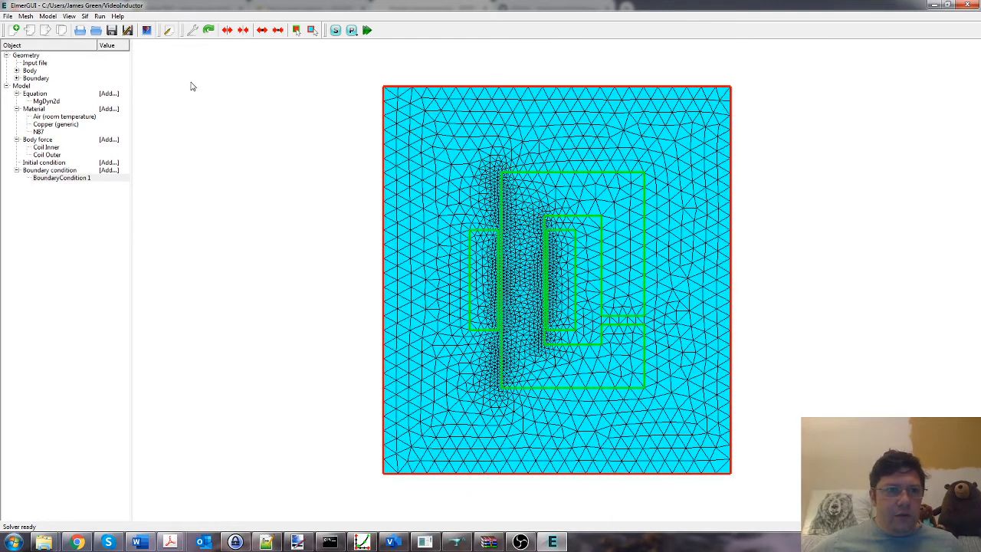
Switch to SALOME, activate the ParaViS module and enlarge the Pipeline Browser.
click(460, 542)
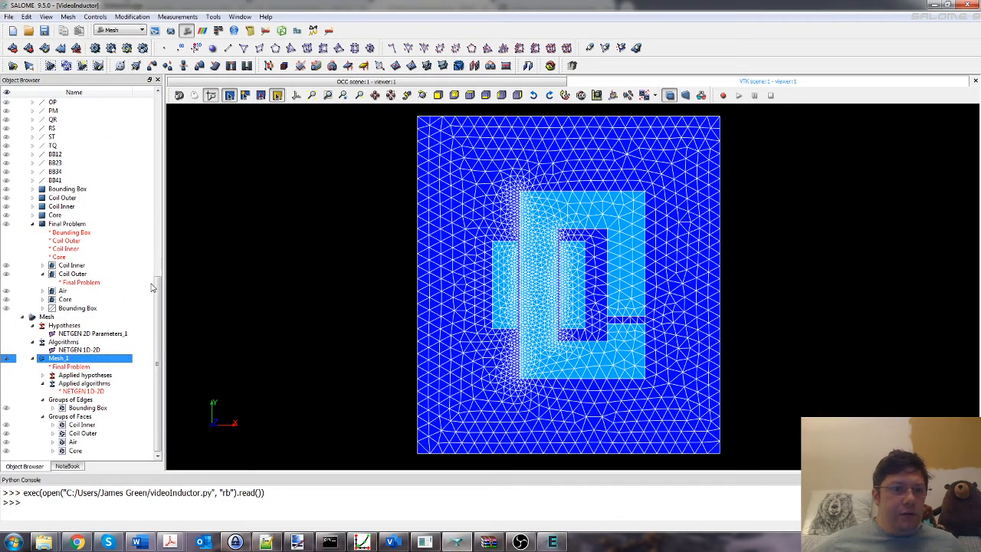
click(122, 31)
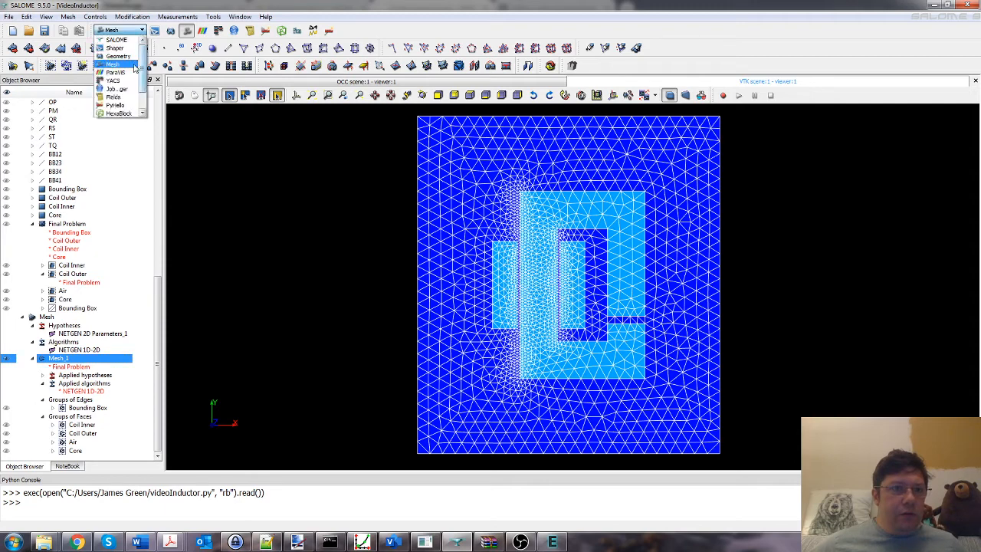
click(126, 72)
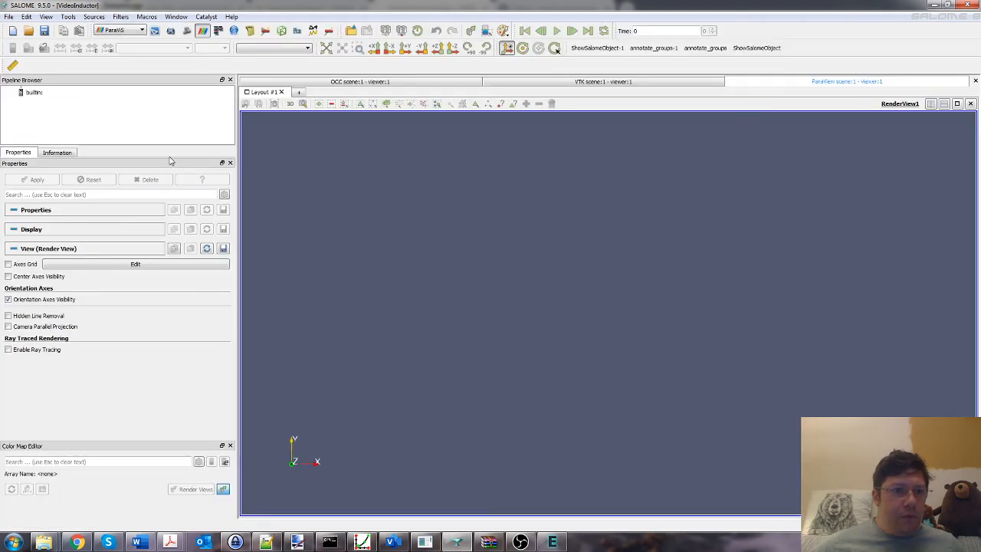
drag(177, 146, 178, 227)
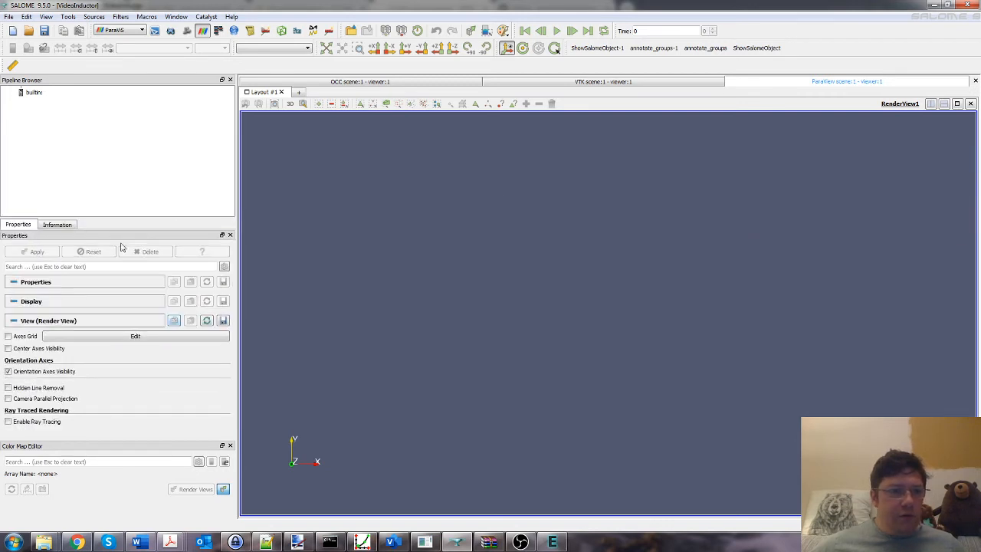
Open the result file case_t0001.vtu from the VideoInductor folder as a ParaView file.
click(13, 16)
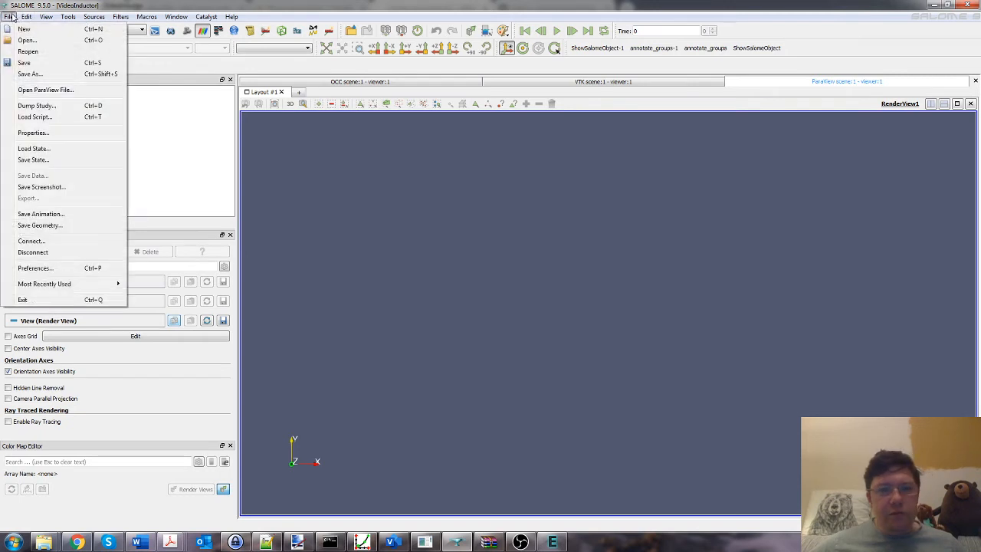
click(17, 92)
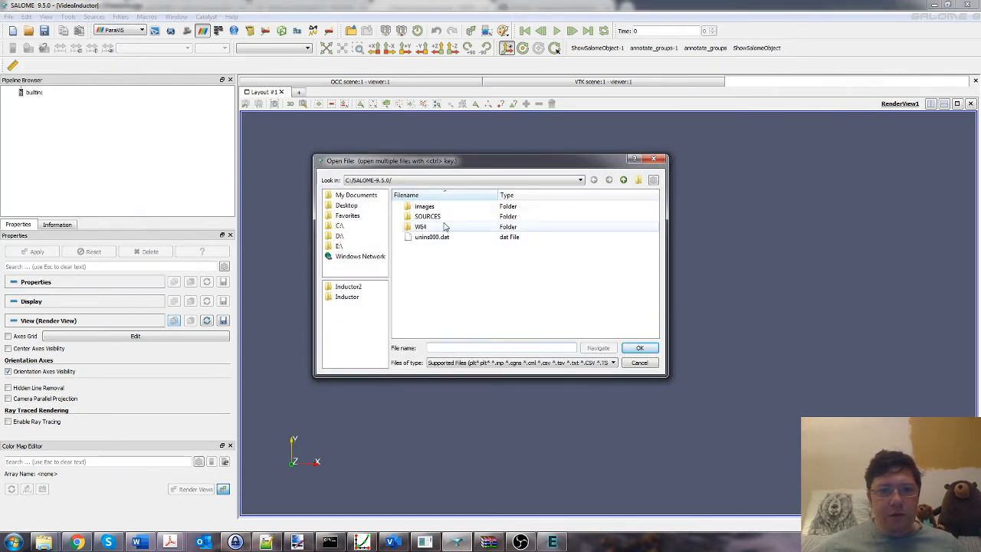
click(349, 206)
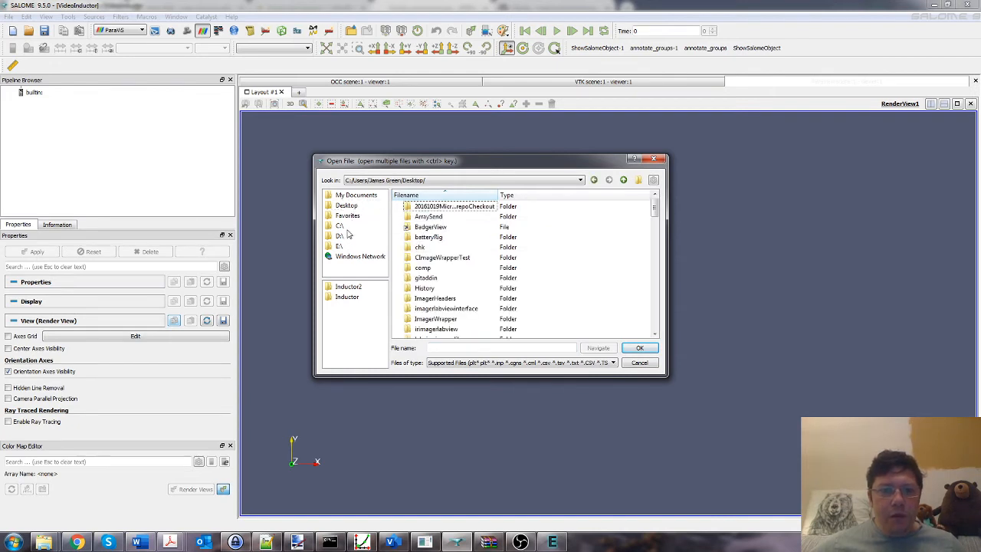
click(418, 180)
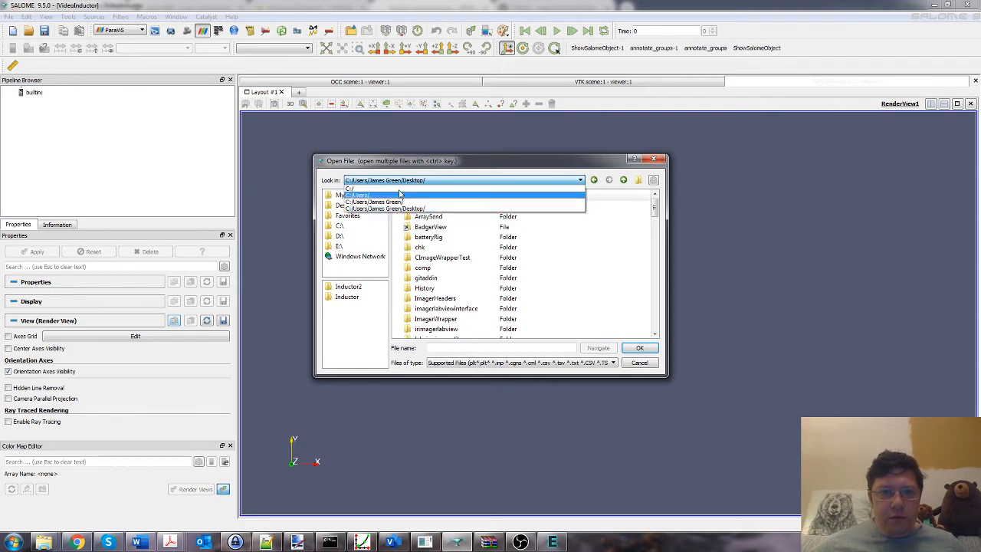
click(429, 198)
scroll(438, 308, down, 10)
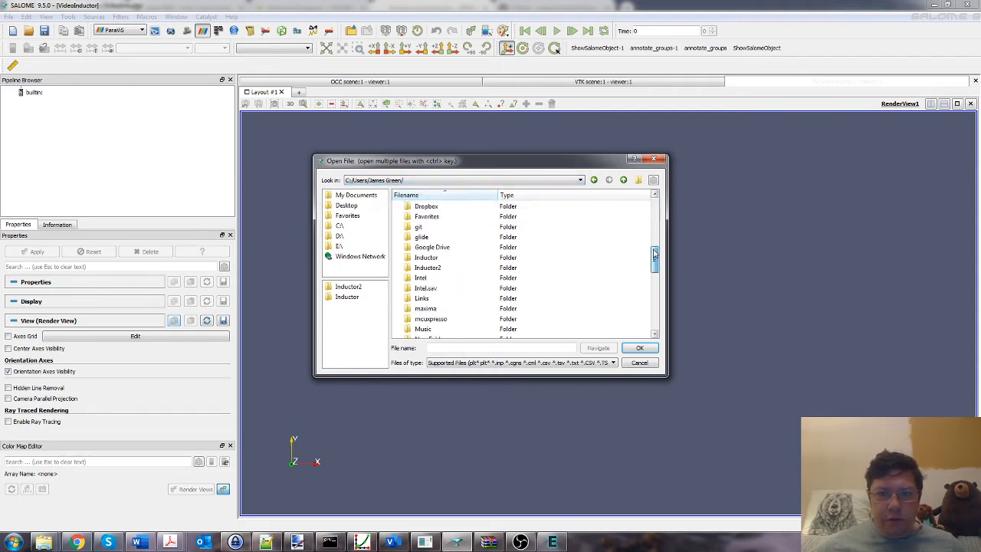
double_click(433, 278)
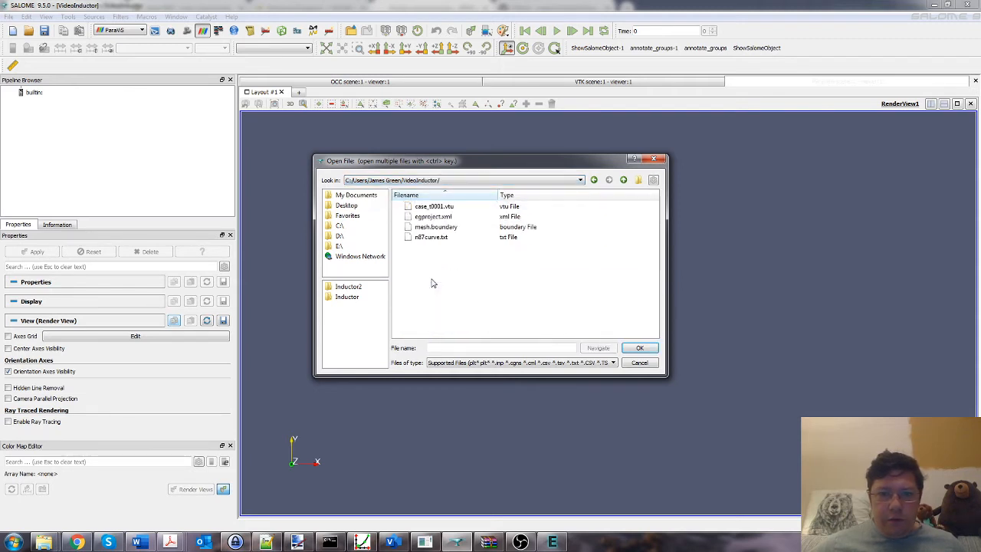
click(449, 208)
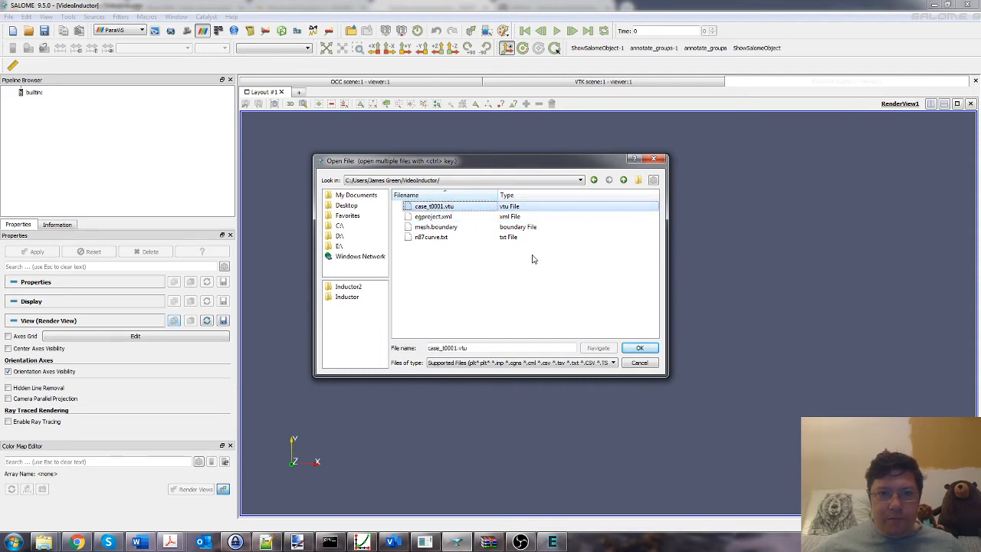
click(640, 349)
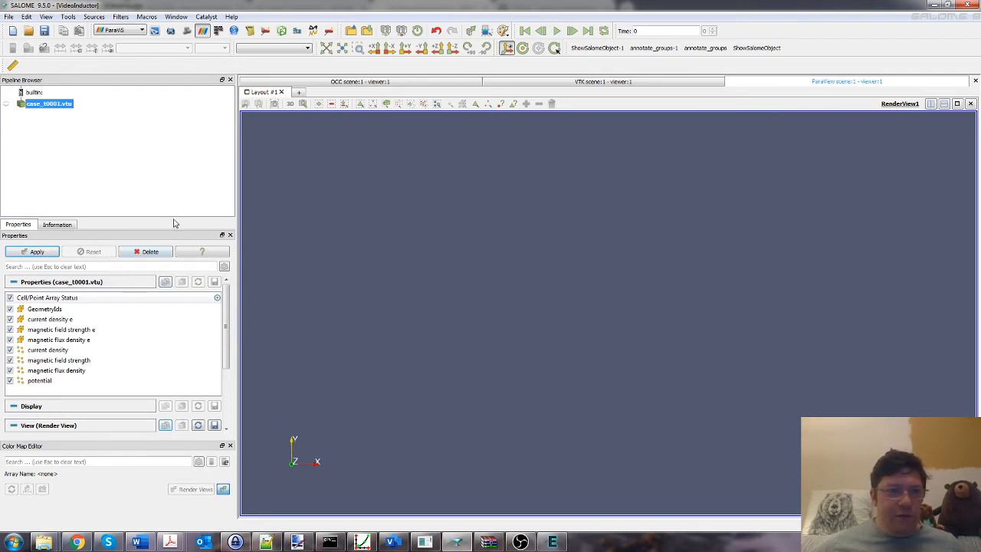
Enlarge the properties area, exclude the GeometryIds array and apply the case_t0001.vtu settings to display the model as a surface.
drag(176, 223, 182, 150)
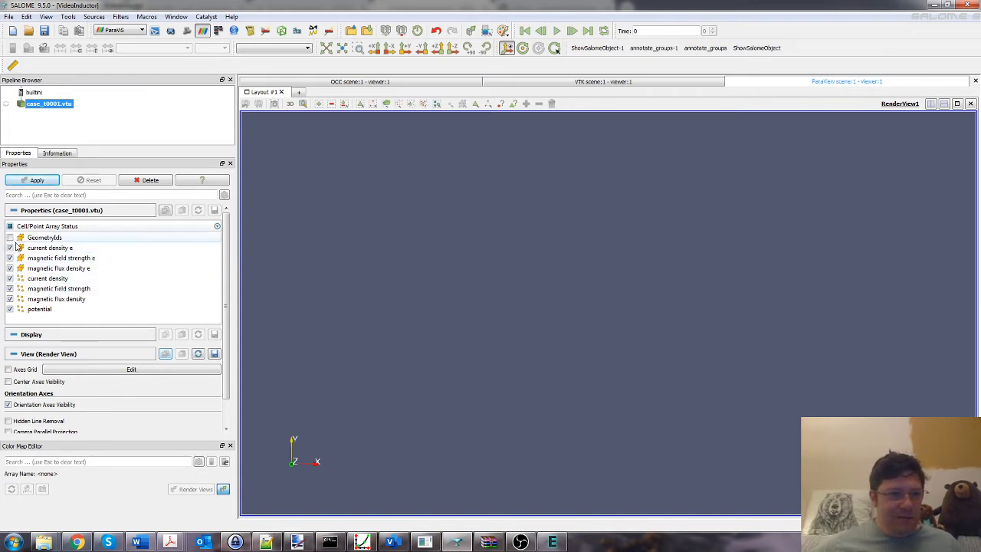
click(37, 181)
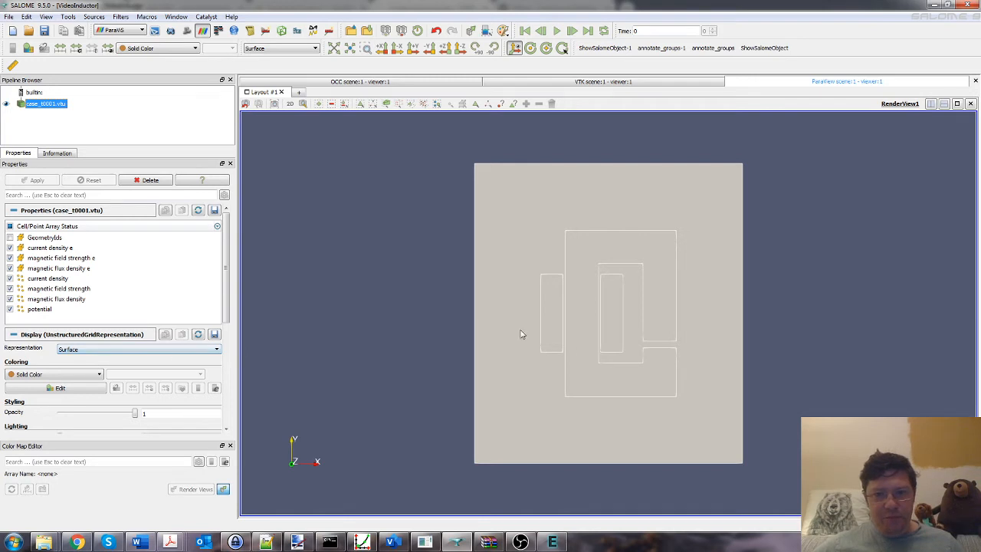
click(101, 351)
click(102, 351)
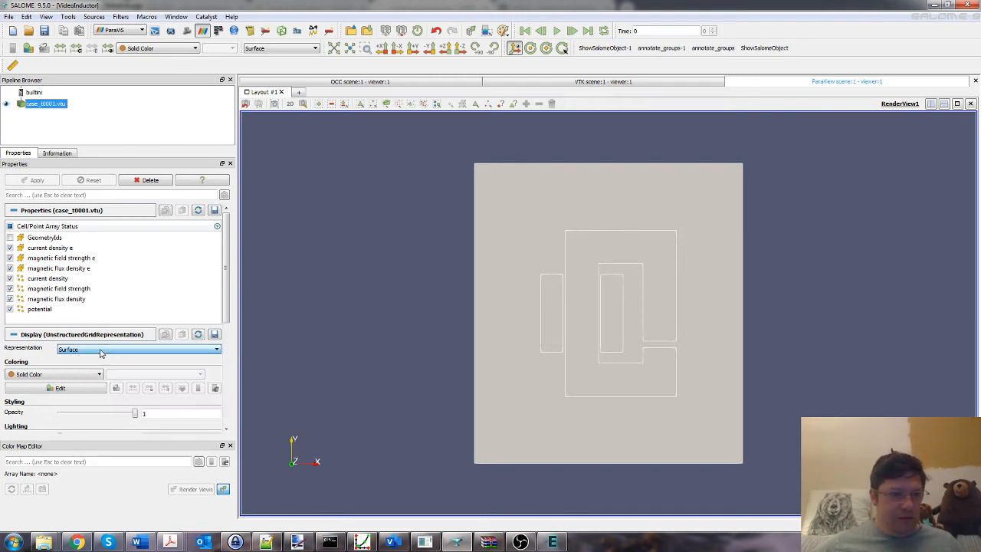
Colour the model by magnetic flux density e magnitude and move the colour legend up beside the model.
click(89, 374)
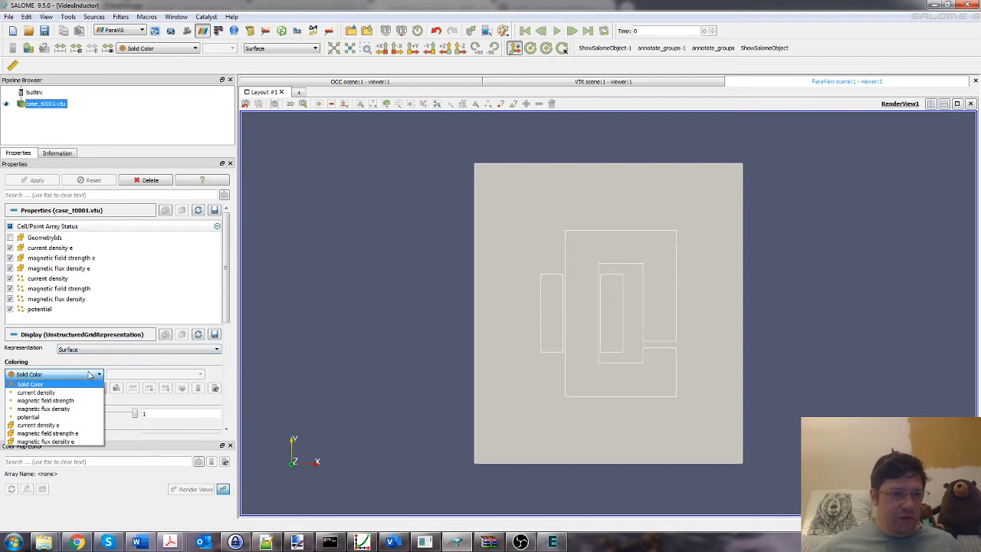
click(74, 443)
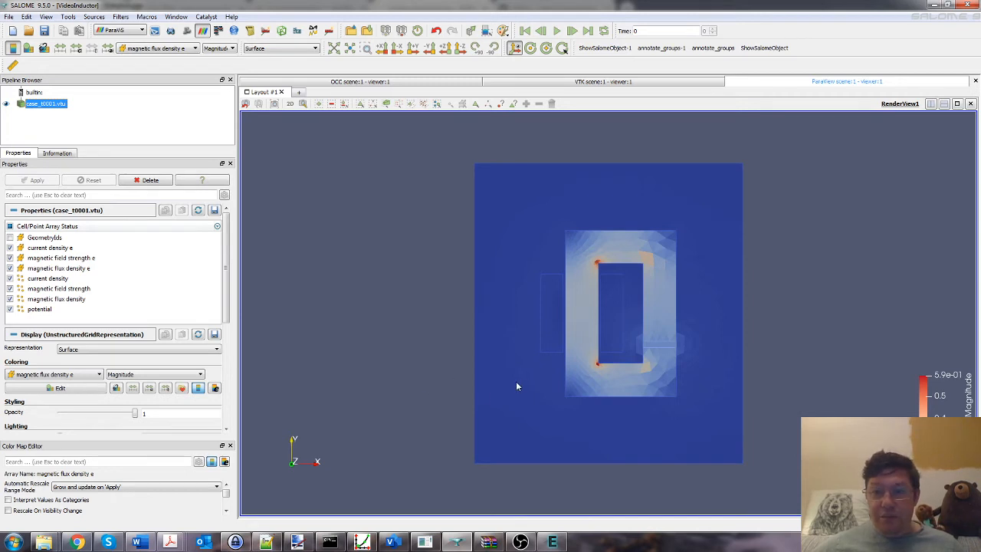
drag(931, 395, 879, 259)
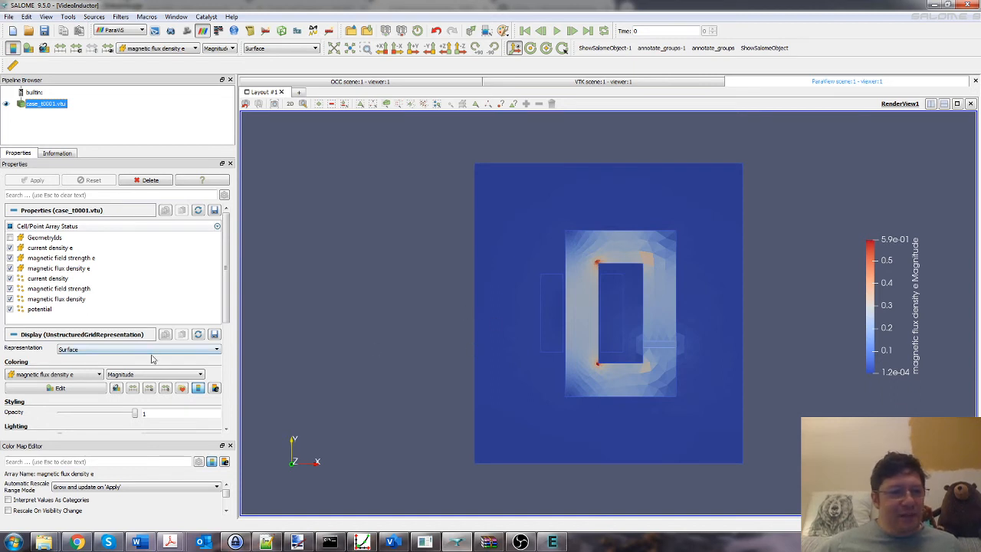
Colour the model by magnetic field strength e, keeping the Surface representation.
click(90, 375)
click(77, 434)
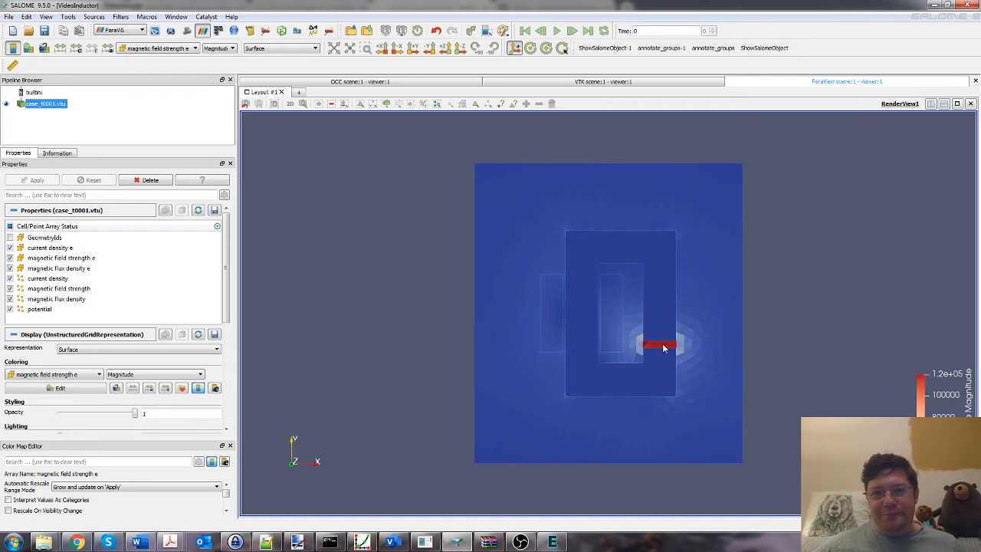
click(136, 352)
click(109, 352)
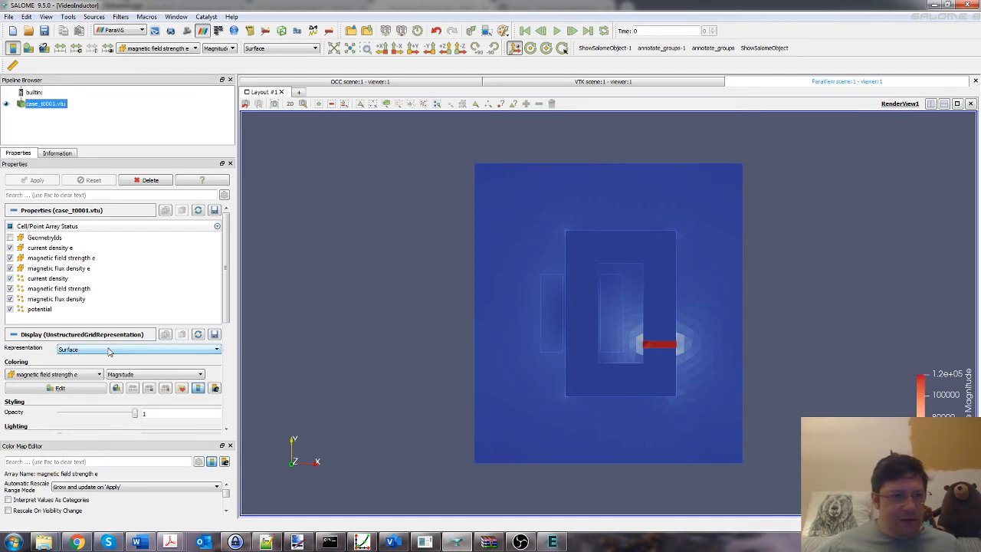
Colour the model by current density e, move its colour legend up beside the model and show the Z component.
click(73, 374)
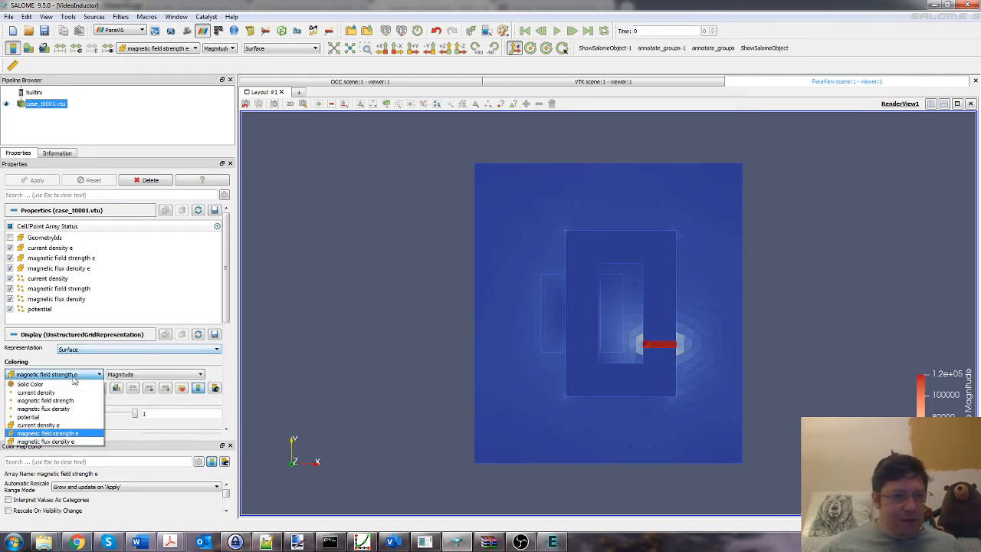
click(63, 427)
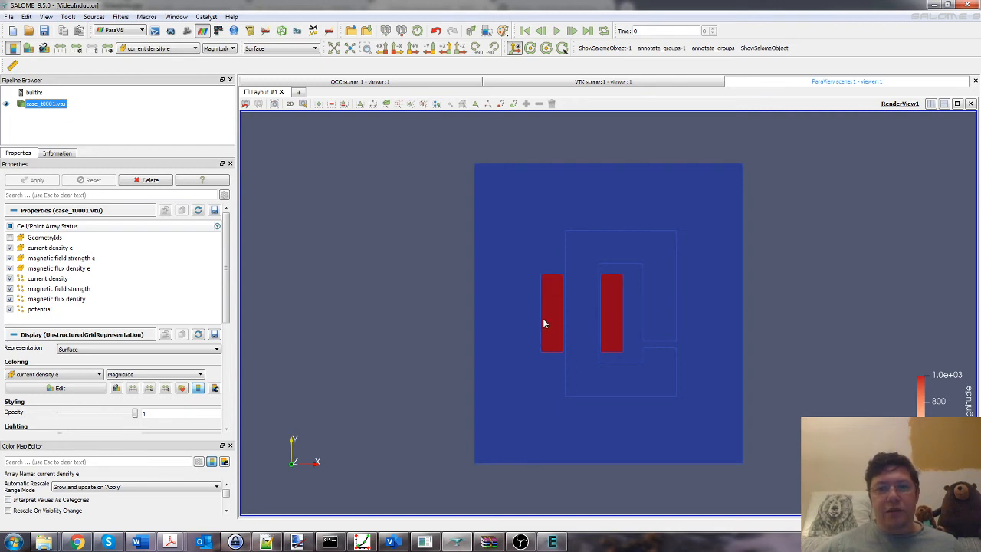
drag(912, 398, 885, 273)
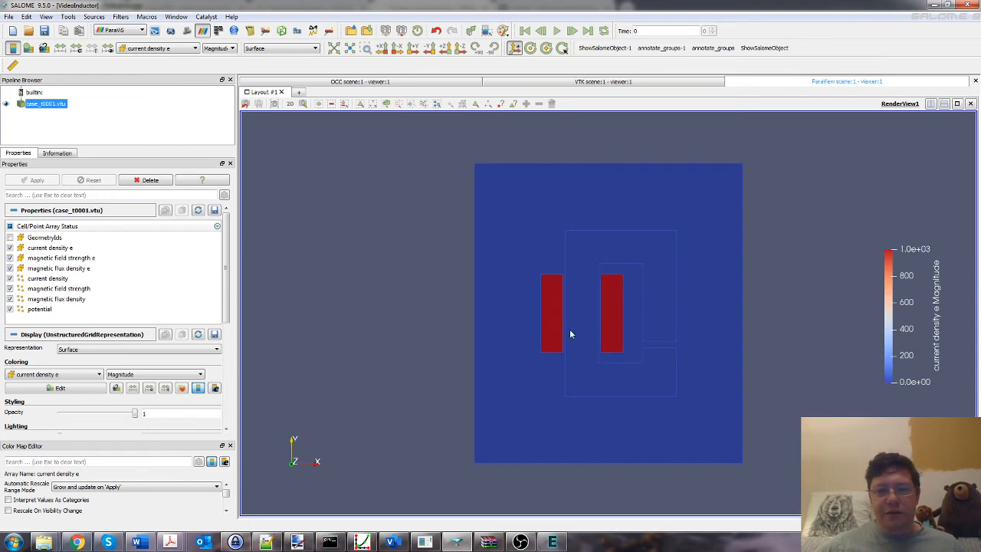
click(155, 374)
click(132, 401)
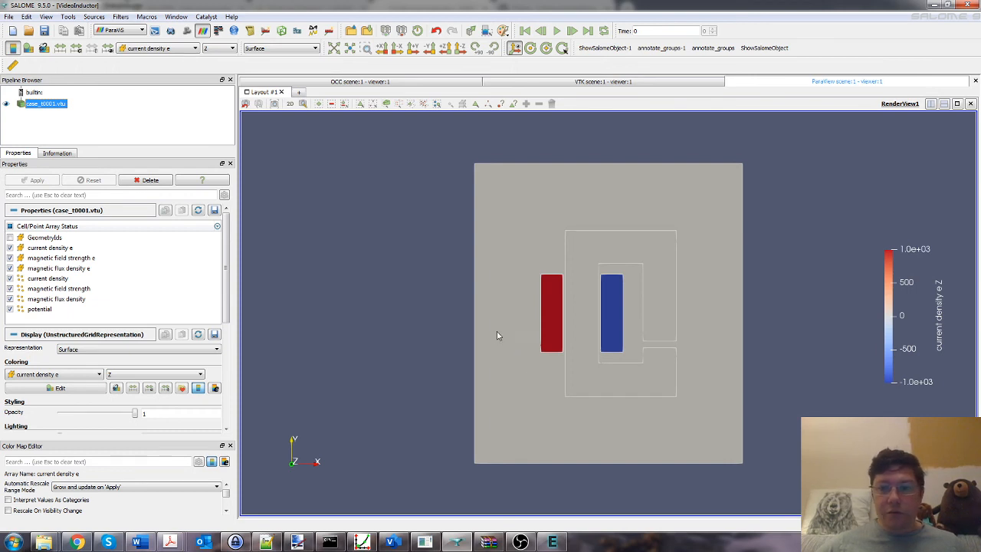
Colour the model by potential.
click(58, 374)
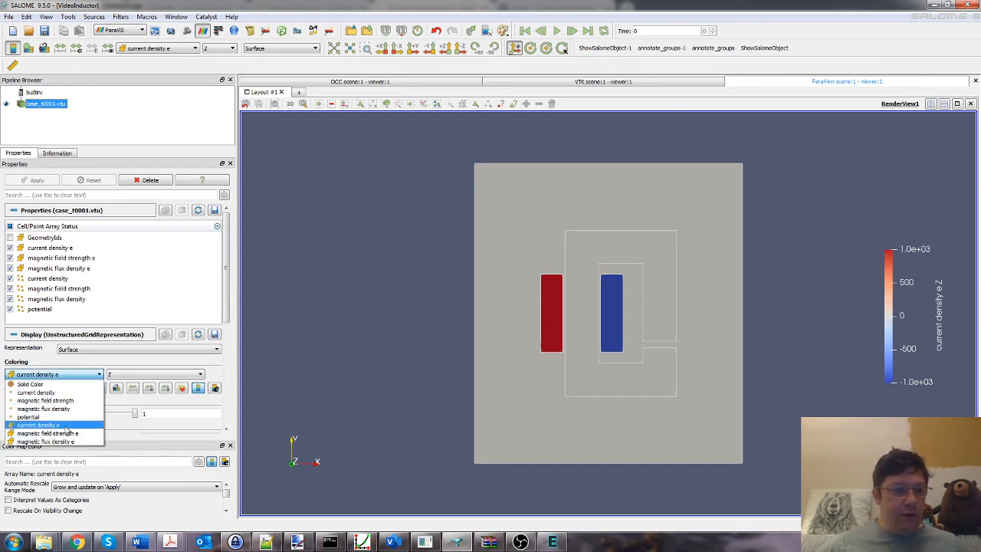
click(57, 417)
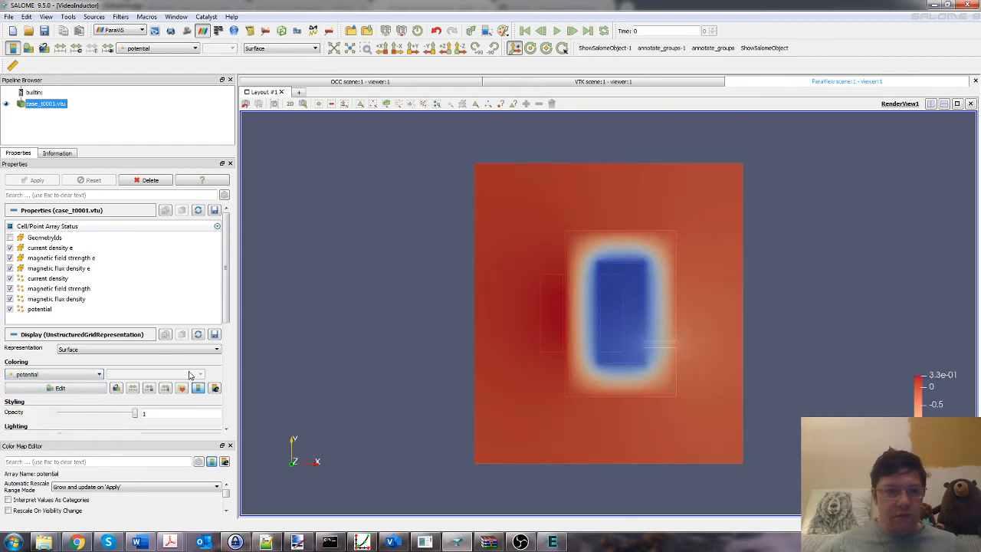
click(93, 375)
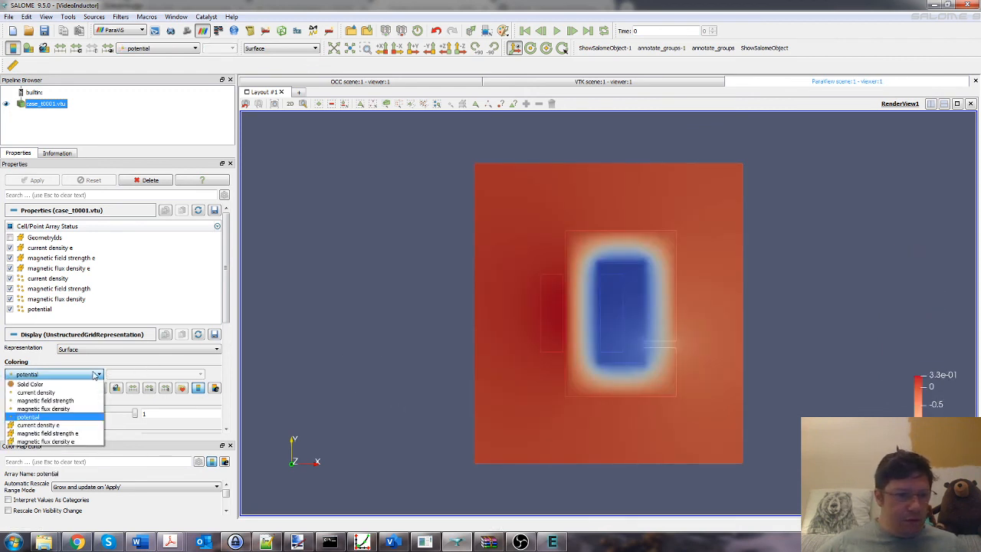
click(93, 418)
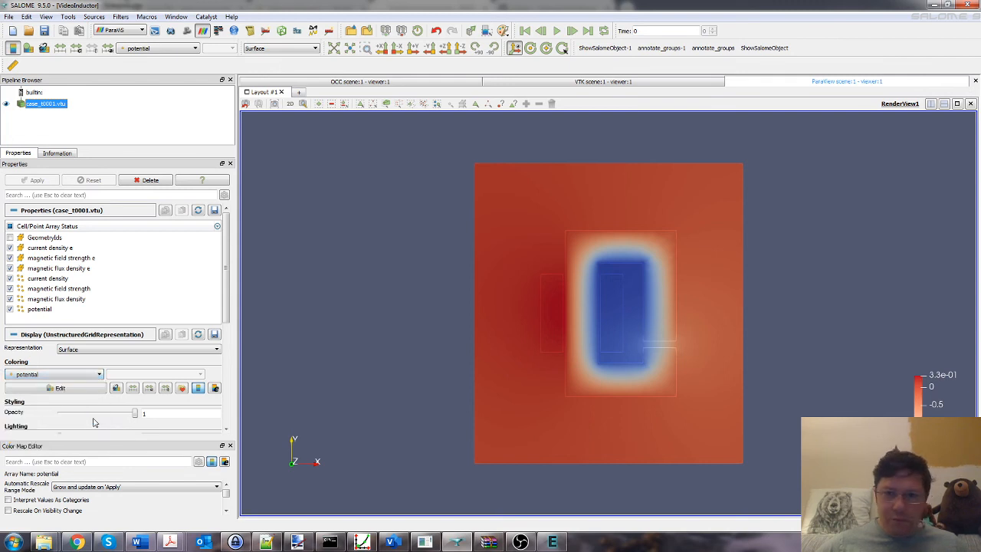
Move the potential colour legend up beside the model and tilt the model in the view.
drag(919, 399, 869, 269)
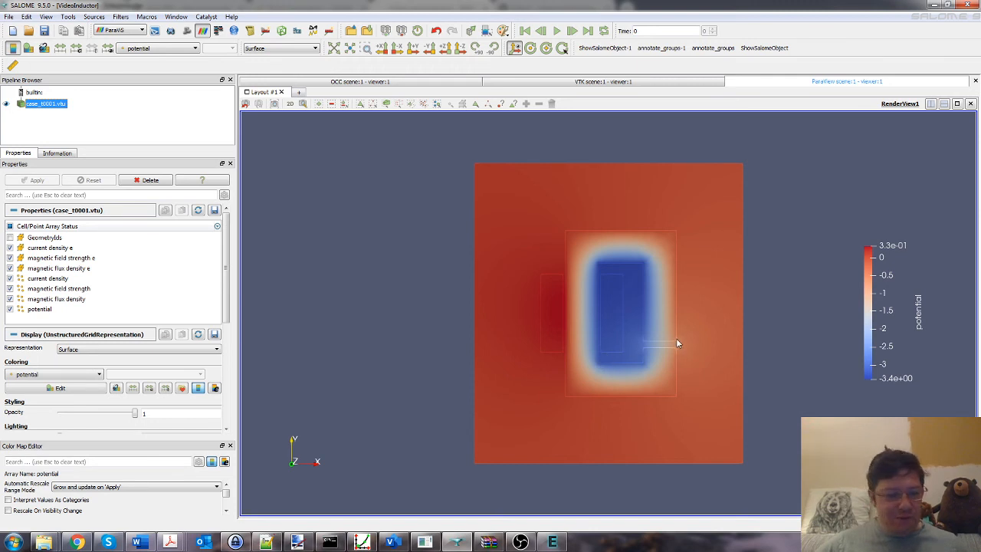
drag(697, 335, 652, 294)
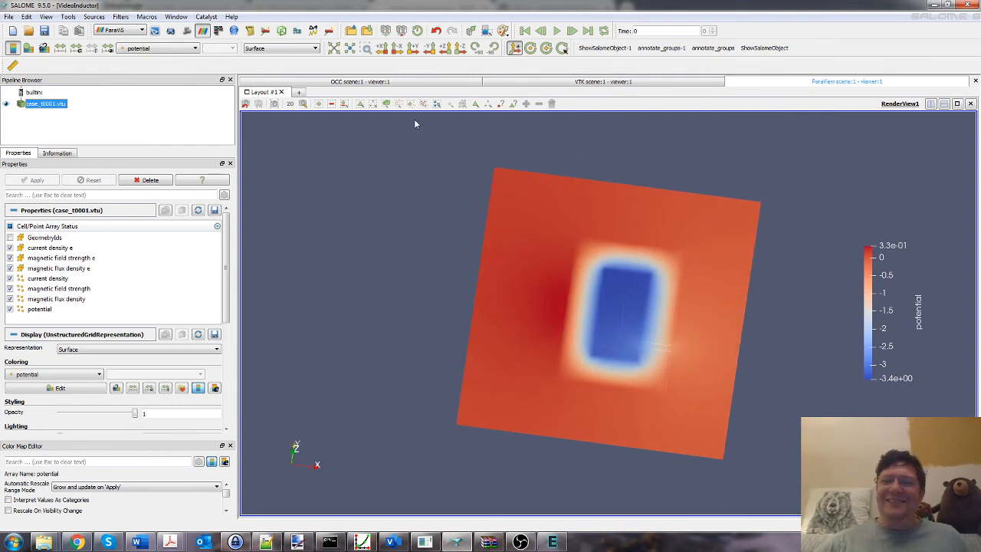
drag(563, 385, 528, 256)
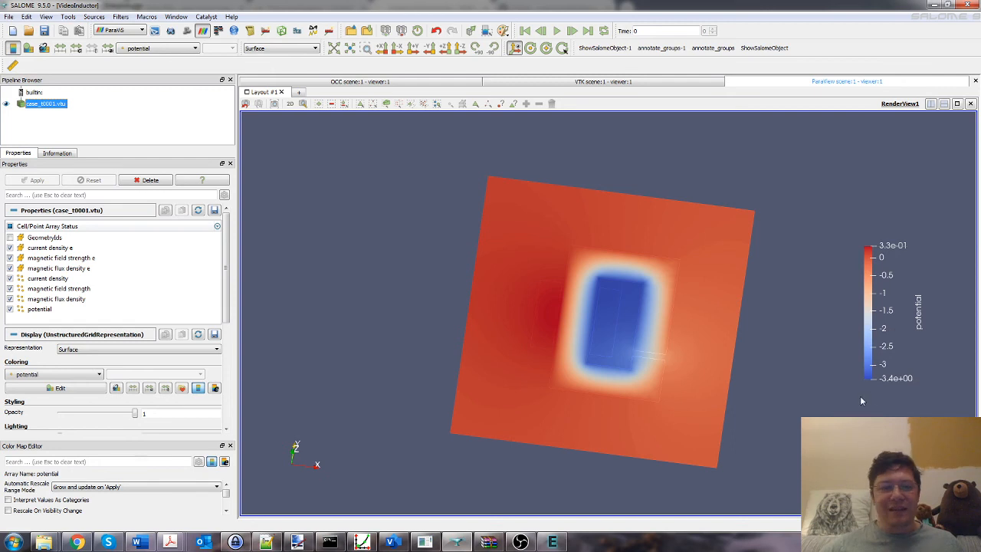
Colour the model by magnetic flux density e magnitude.
click(63, 371)
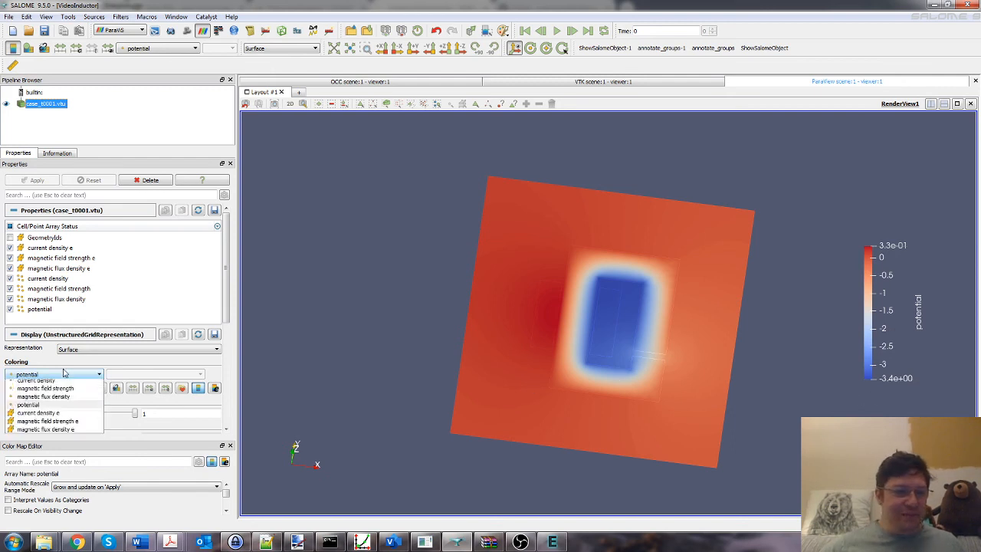
click(64, 372)
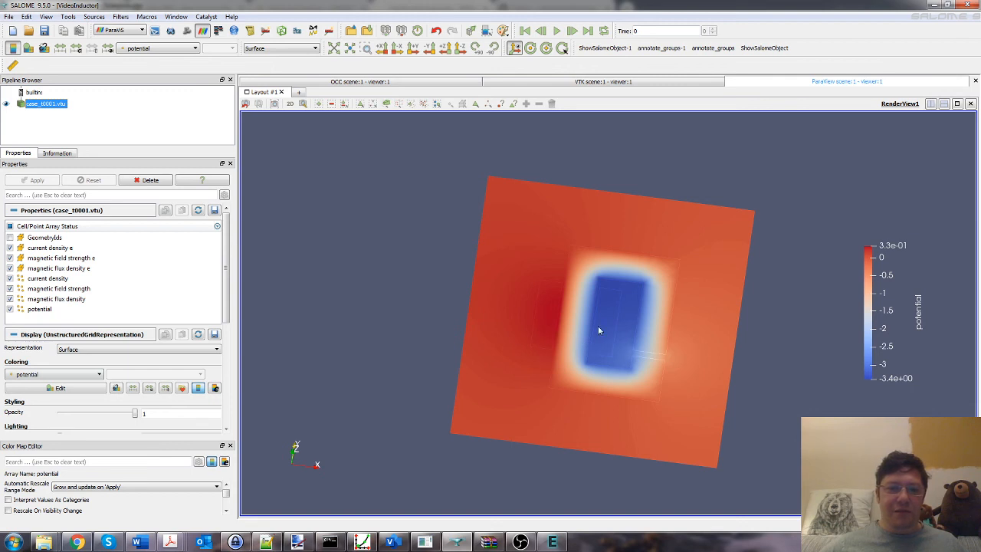
click(97, 375)
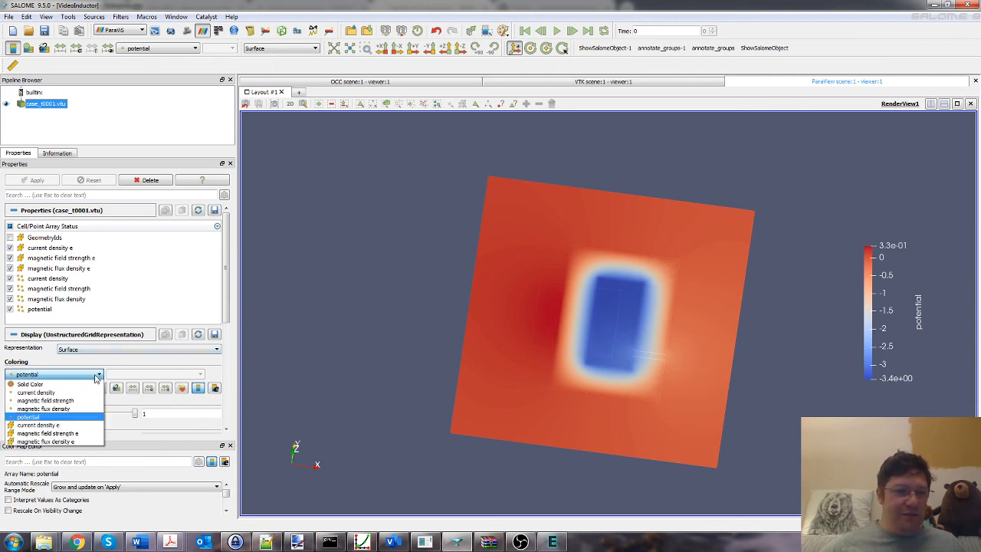
click(56, 442)
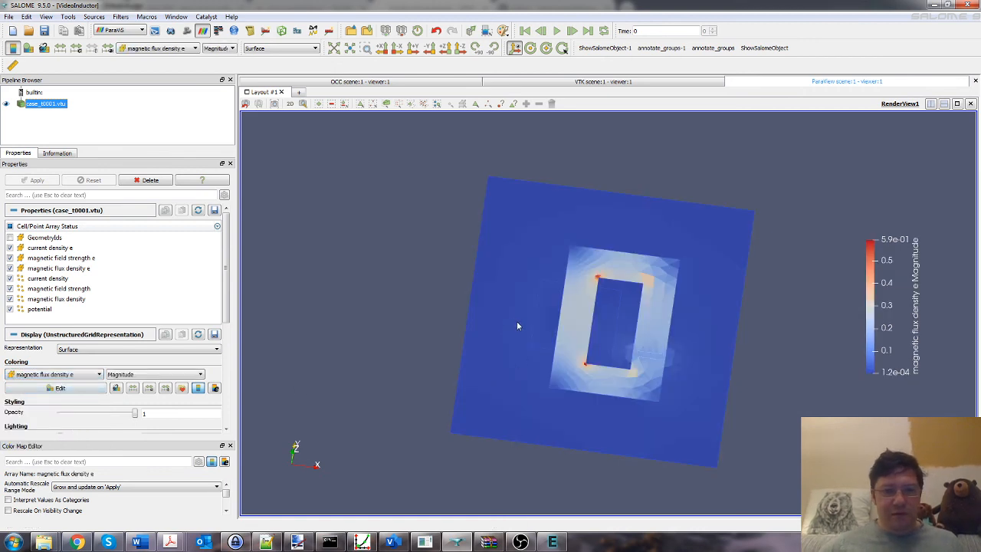
Reorient the view to look straight at the model along the -Z direction.
drag(519, 327, 499, 378)
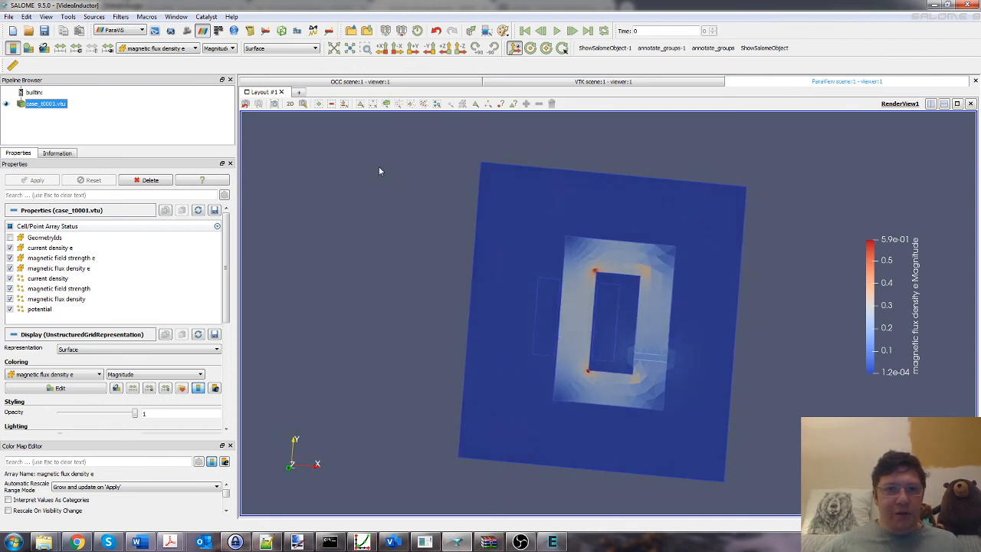
click(290, 105)
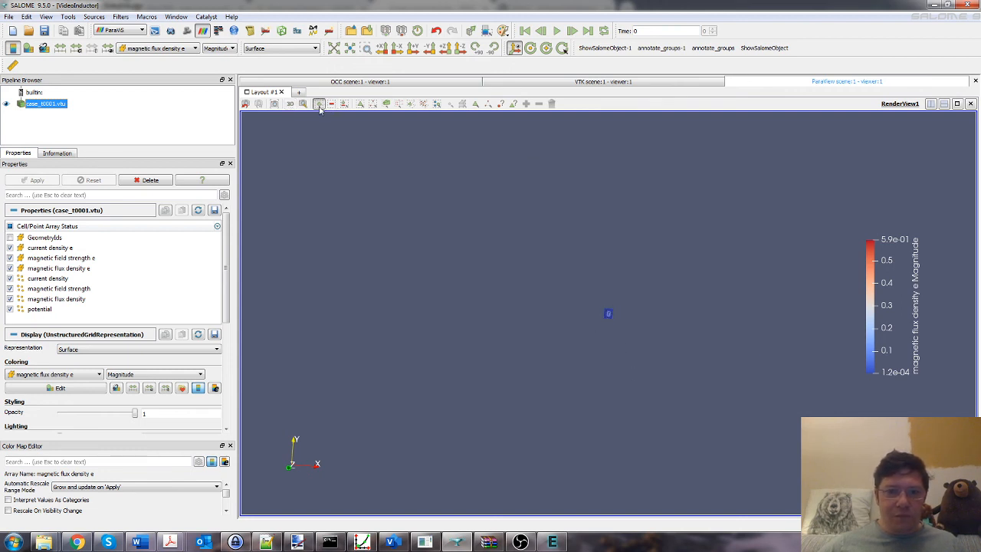
drag(601, 307, 640, 295)
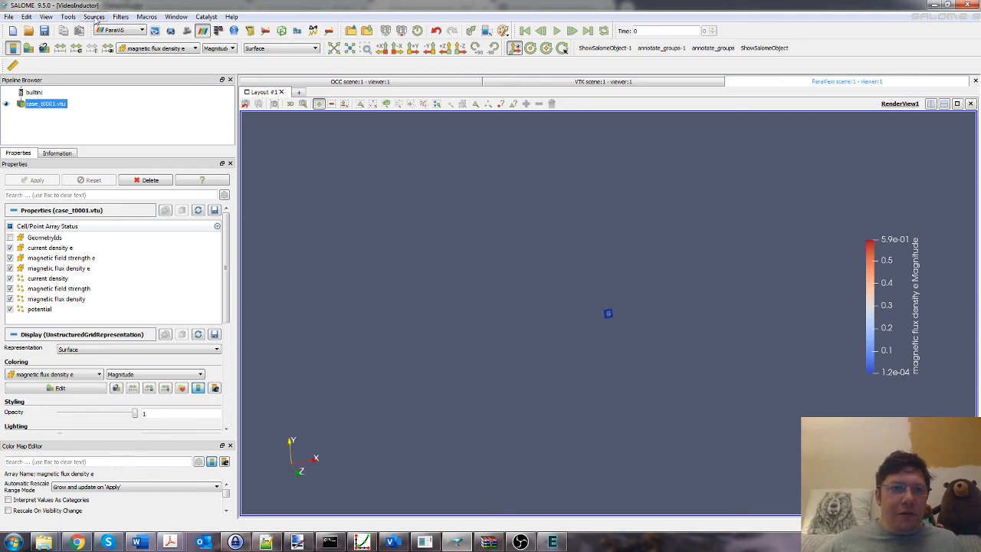
click(47, 17)
click(47, 17)
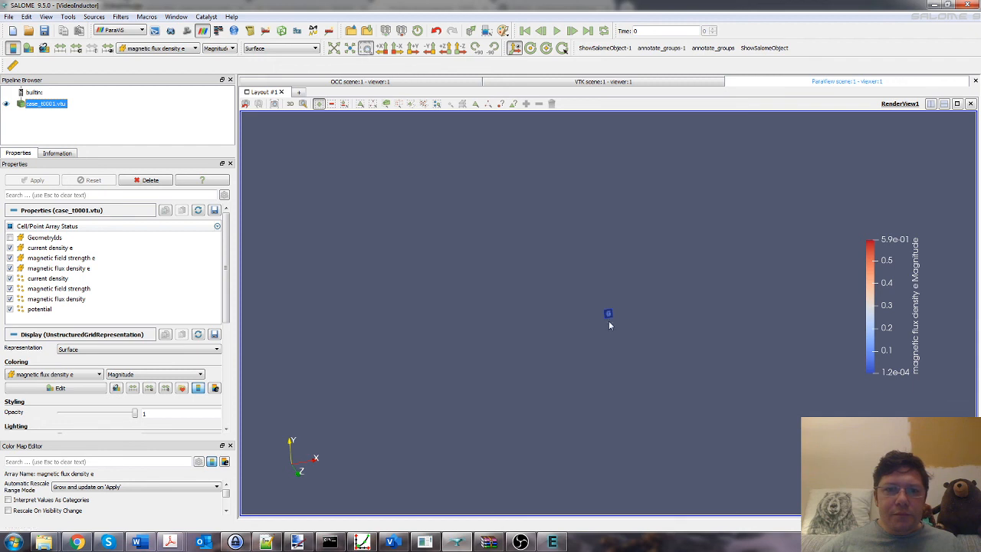
drag(611, 326, 626, 334)
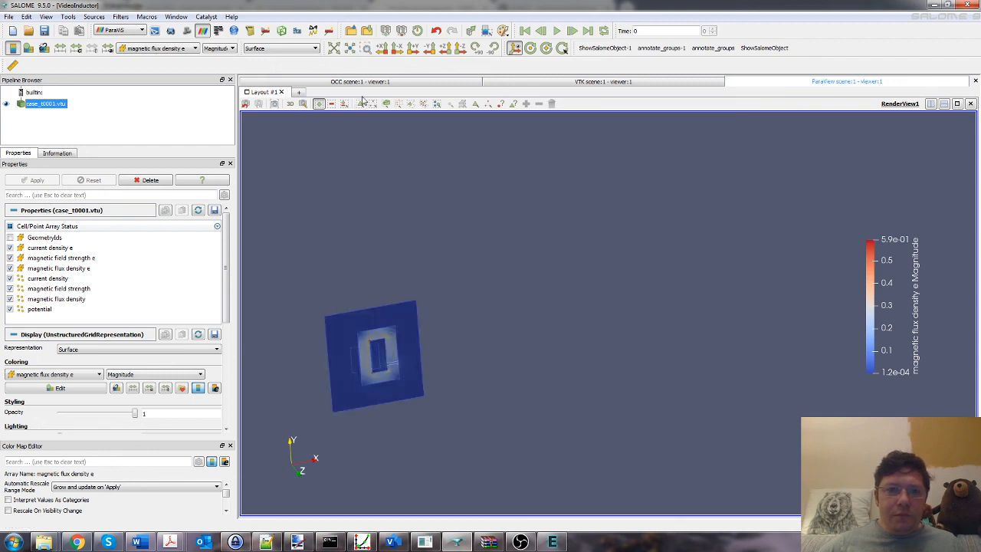
click(397, 49)
click(419, 50)
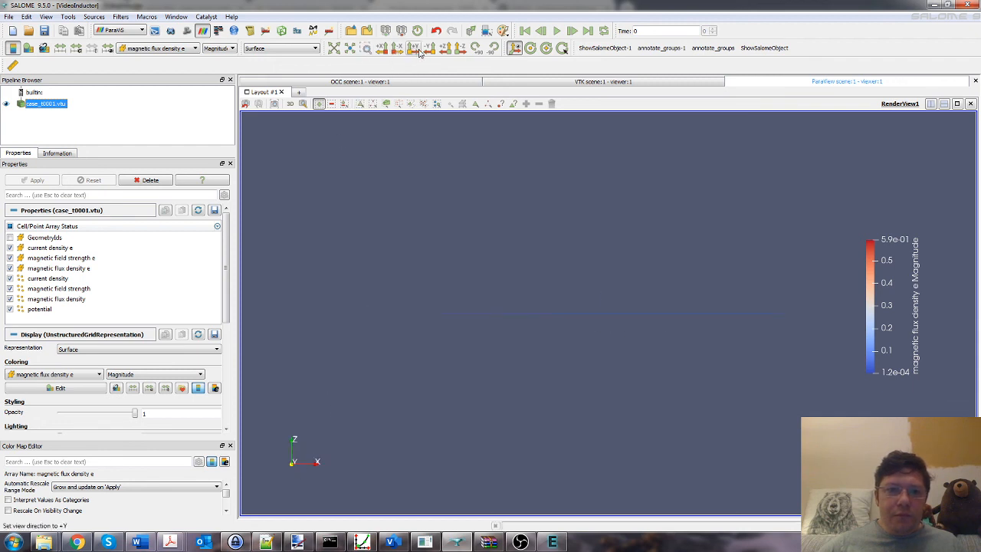
click(430, 50)
click(447, 51)
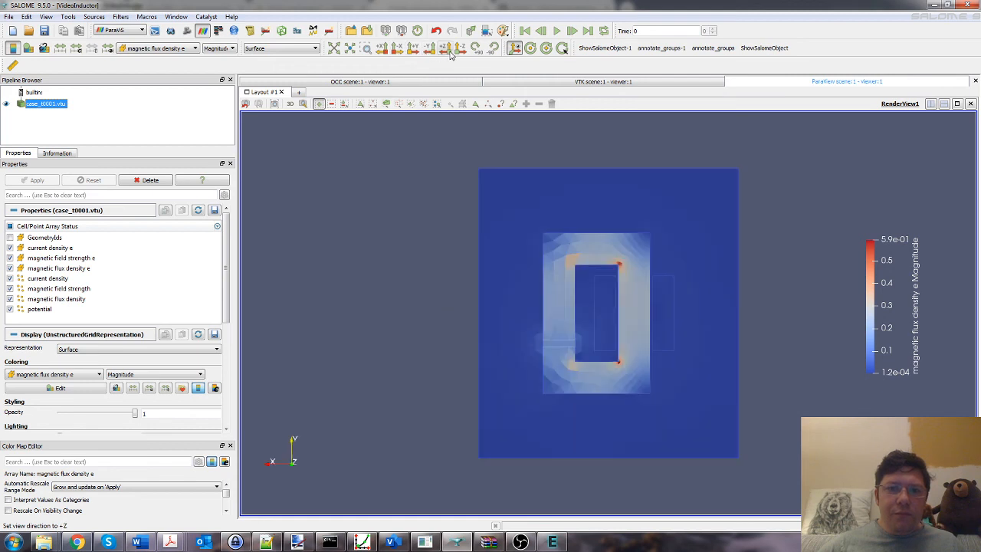
click(460, 49)
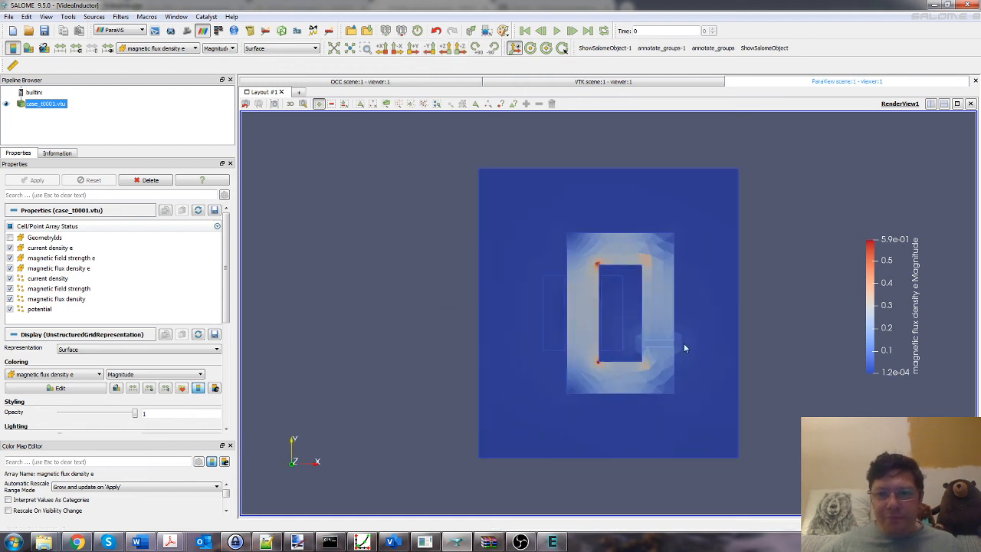
Enlarge the model in the view and set its representation to Surface With Edges.
click(367, 48)
drag(473, 159, 689, 463)
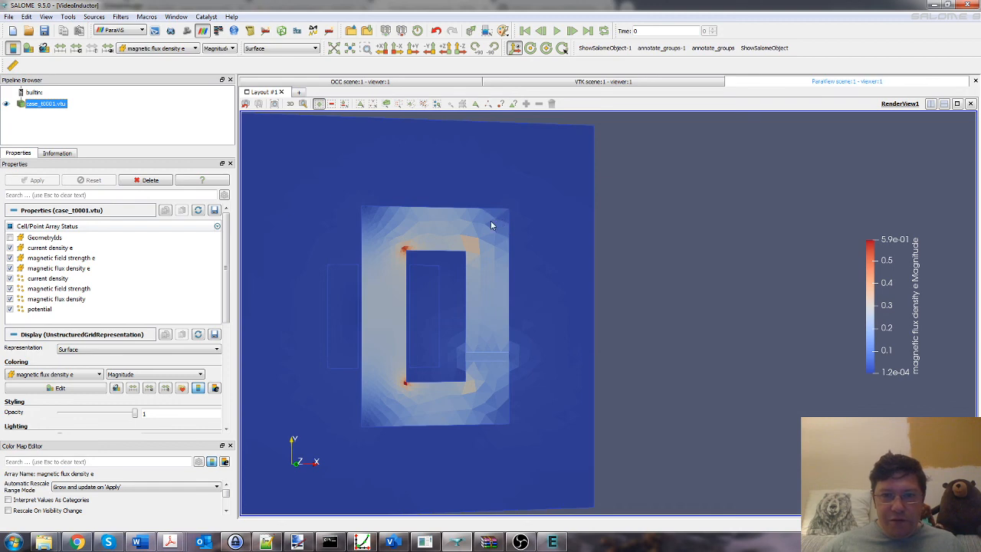
click(126, 348)
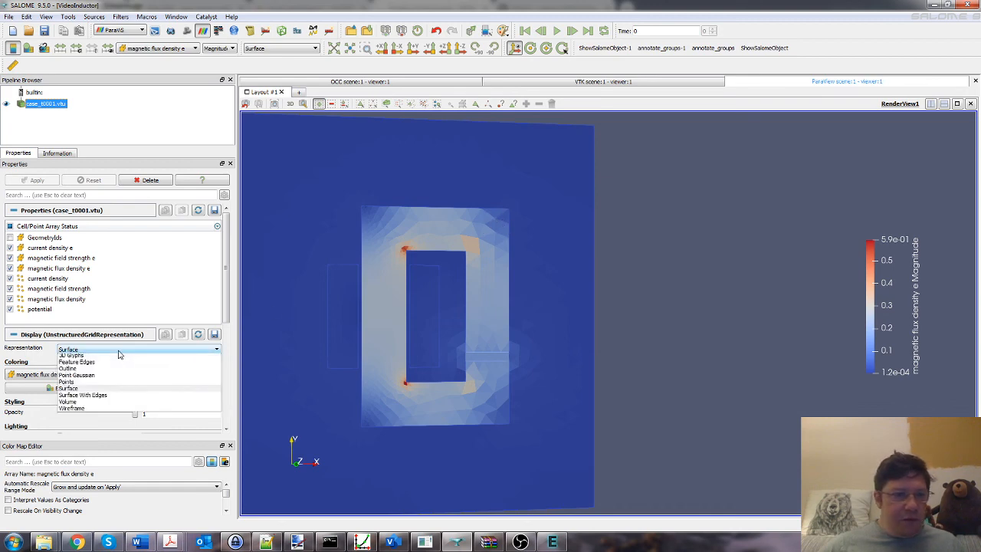
click(108, 400)
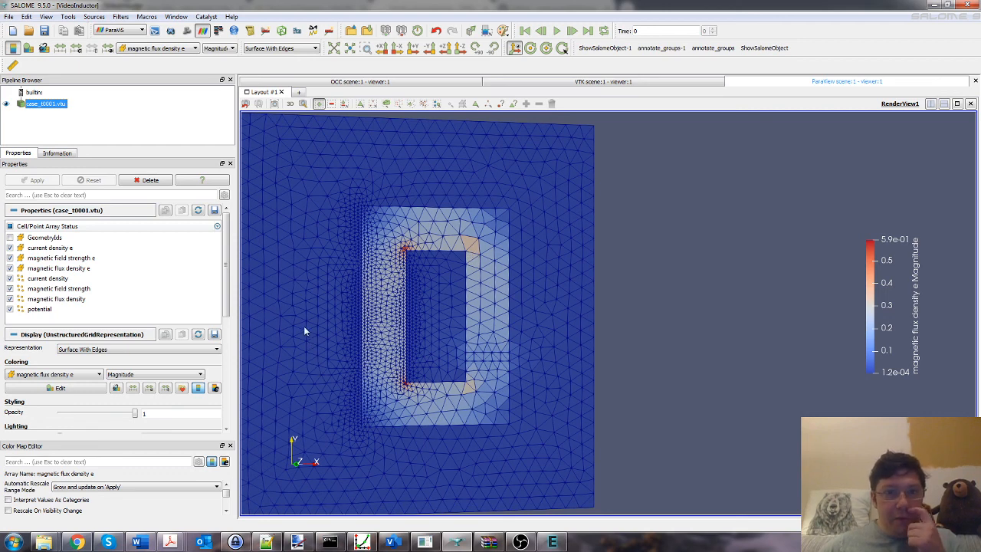
Show the original mesh in the VTK scene and activate the Mesh module.
click(646, 82)
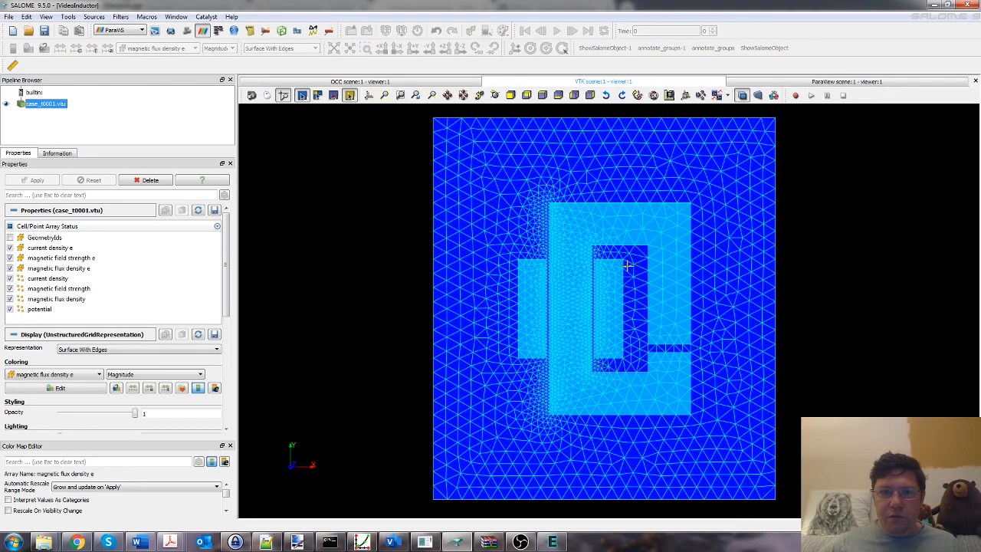
scroll(319, 197, up, 2)
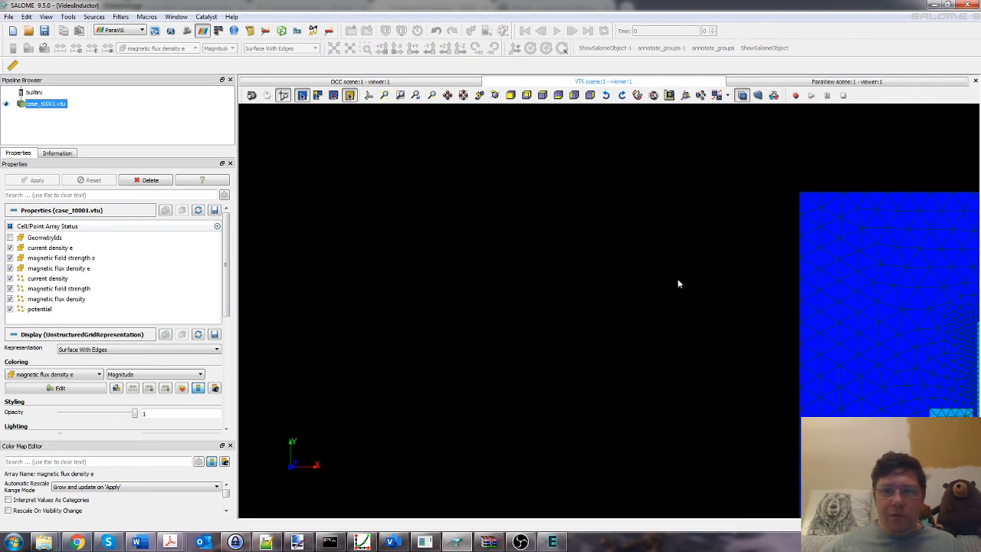
scroll(690, 291, down, 3)
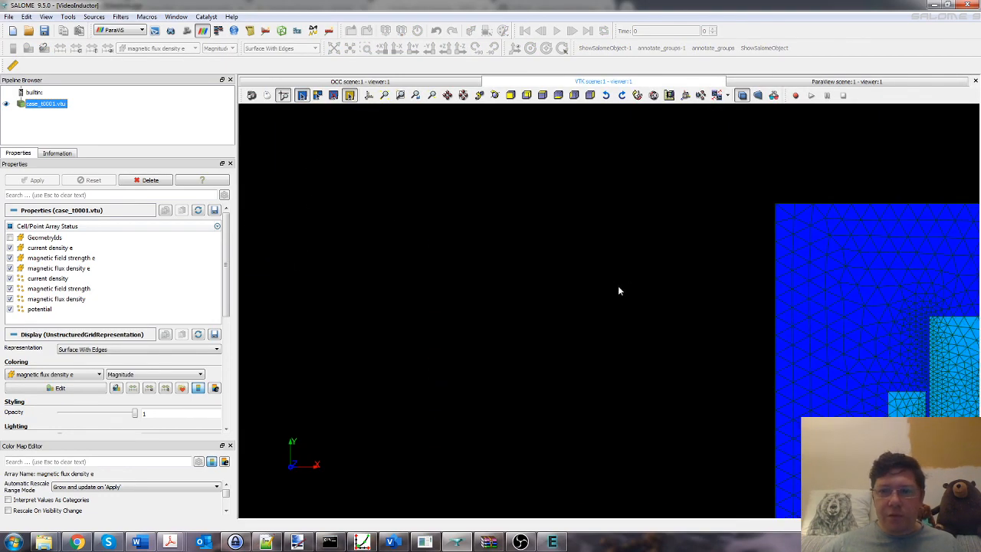
right_click(775, 305)
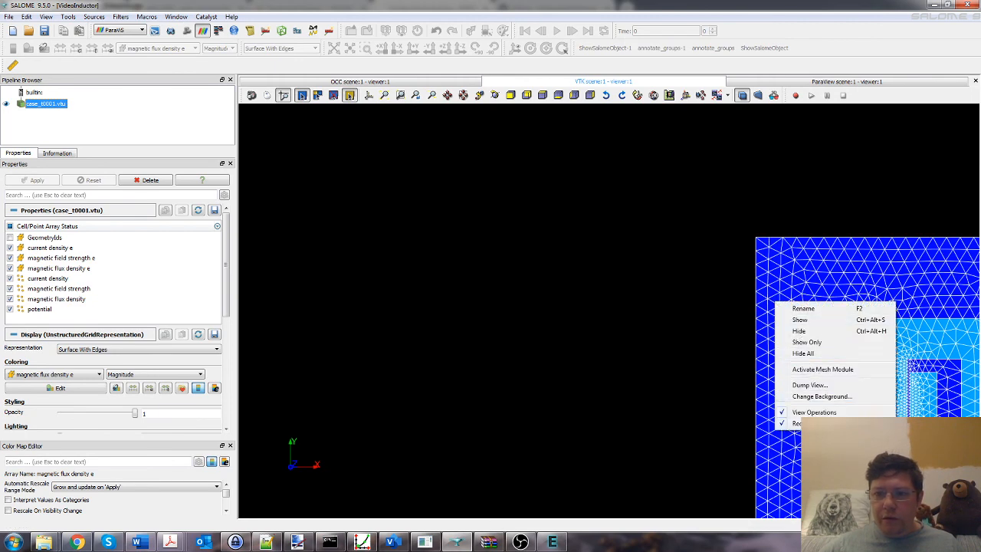
click(811, 369)
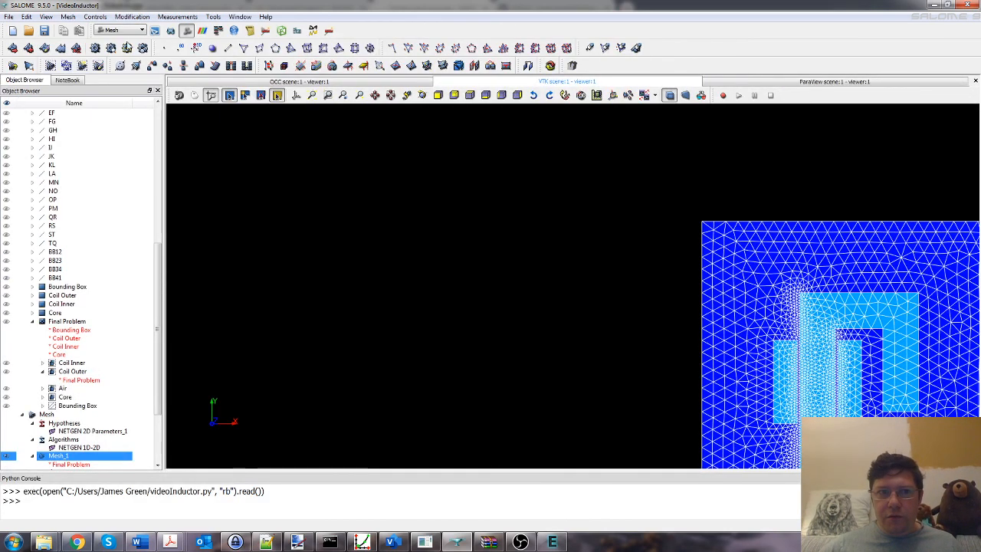
Apply the Aspect Ratio quality control to Mesh_1.
right_click(715, 270)
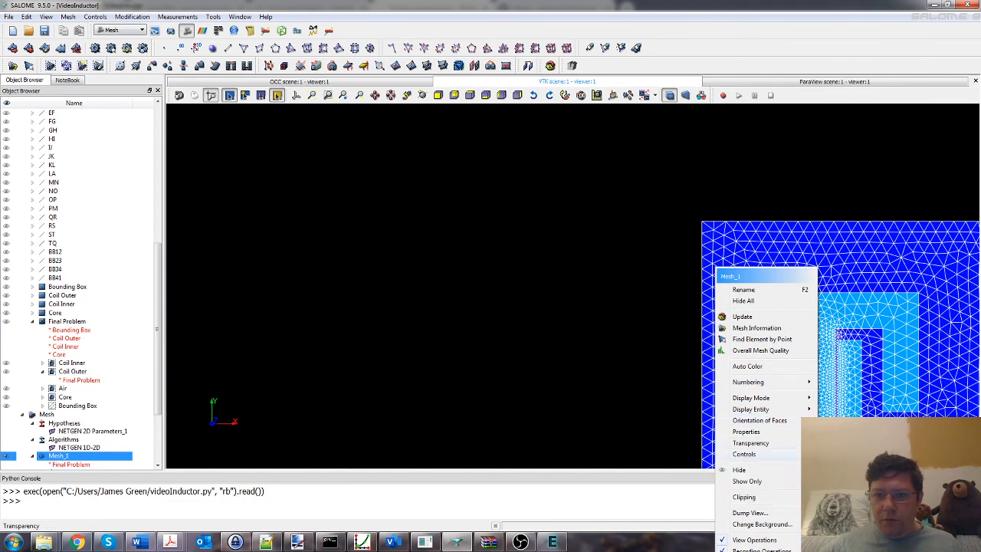
mouse_move(744, 453)
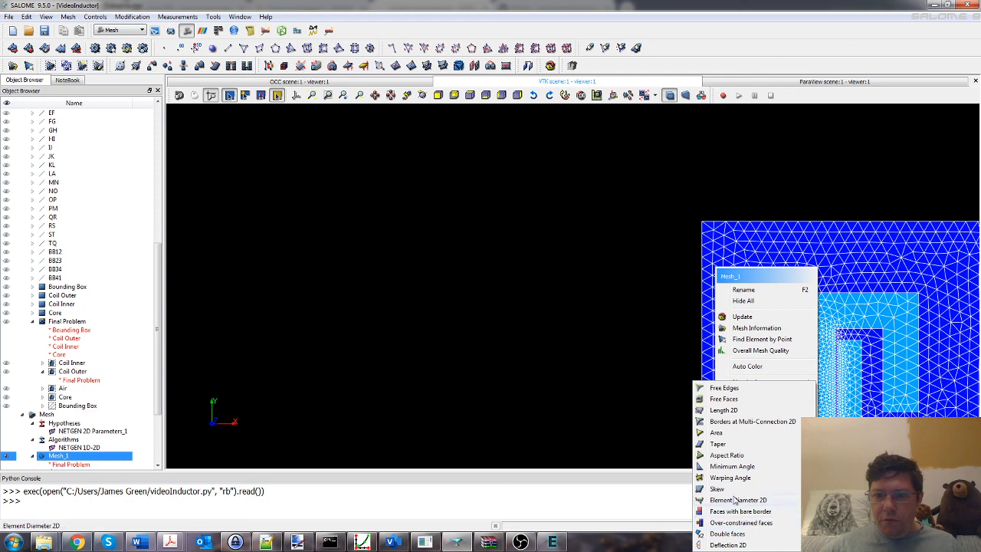
click(727, 457)
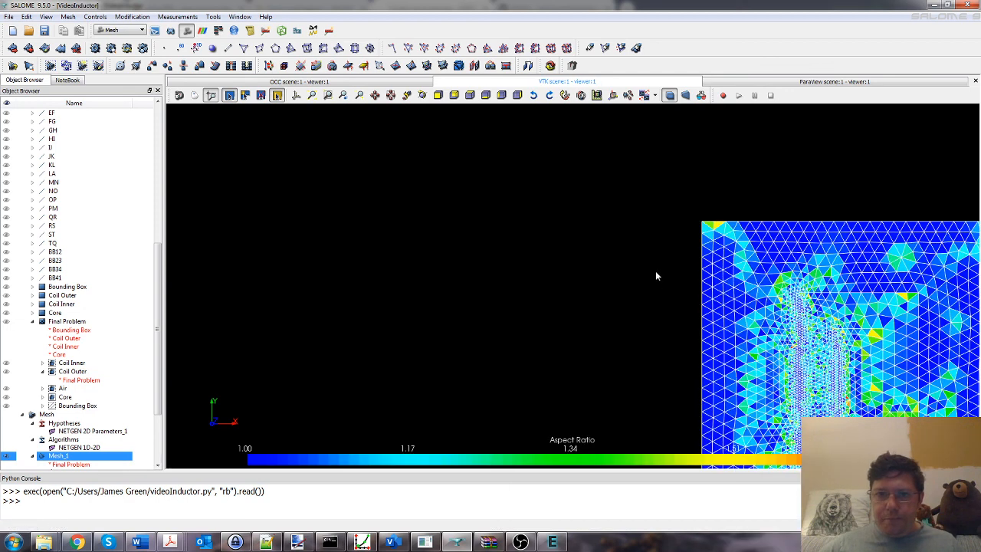
Face the mesh in the XY plane and examine the element aspect ratios around the coils, core and air gap.
scroll(667, 295, down, 5)
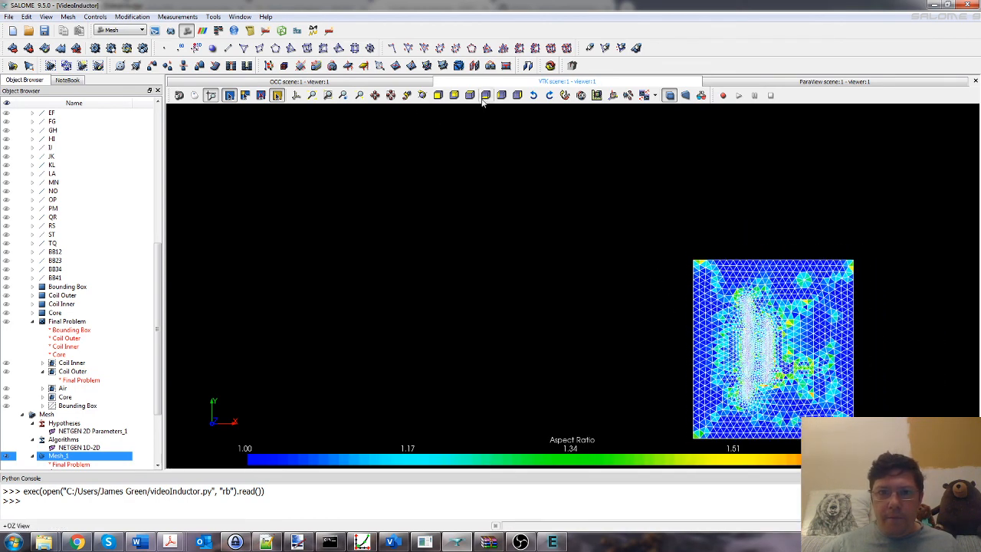
click(485, 97)
click(502, 98)
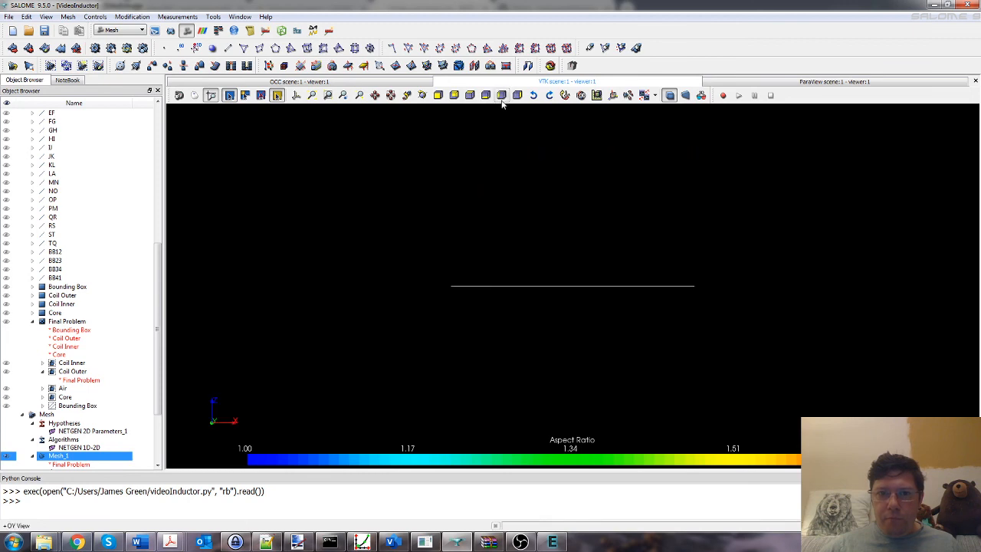
click(486, 96)
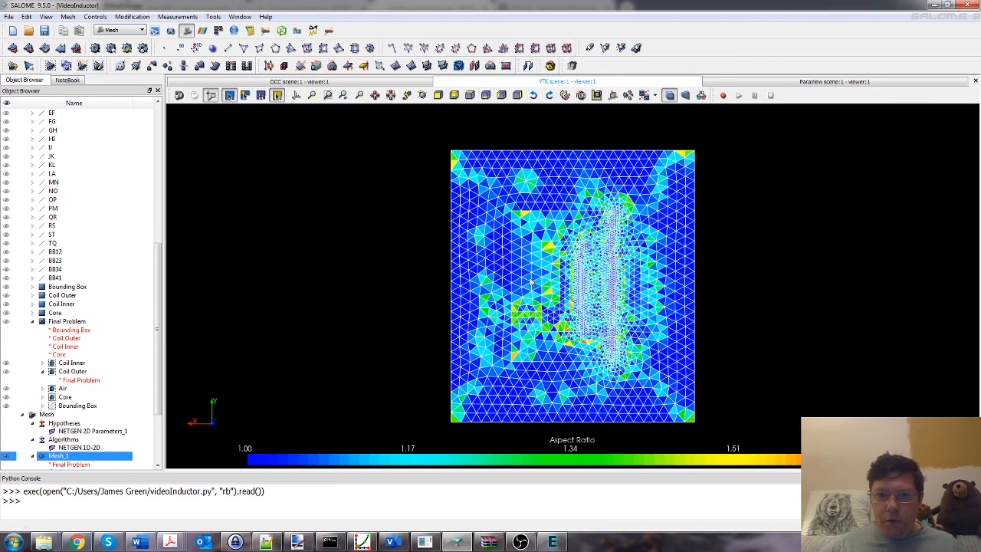
click(471, 95)
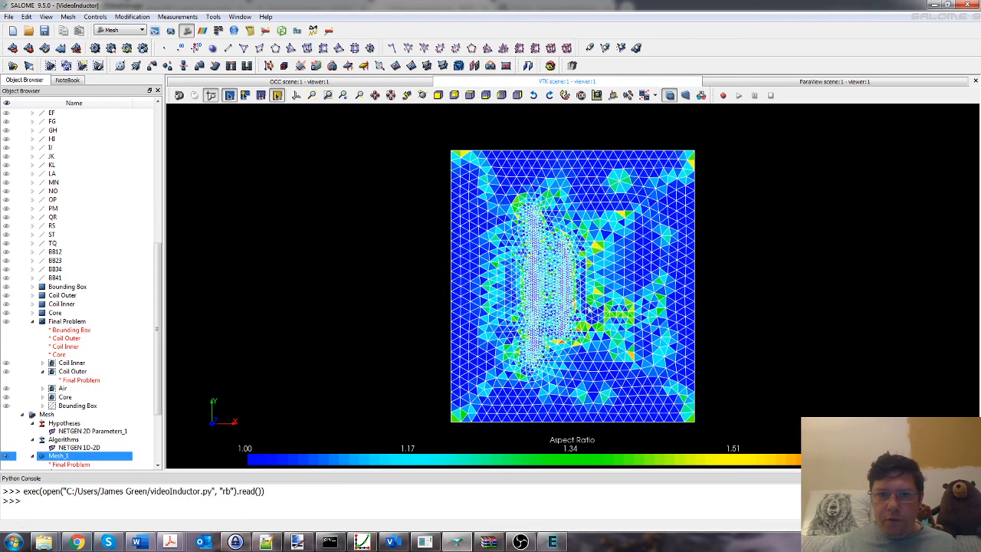
scroll(578, 307, up, 3)
scroll(578, 308, down, 2)
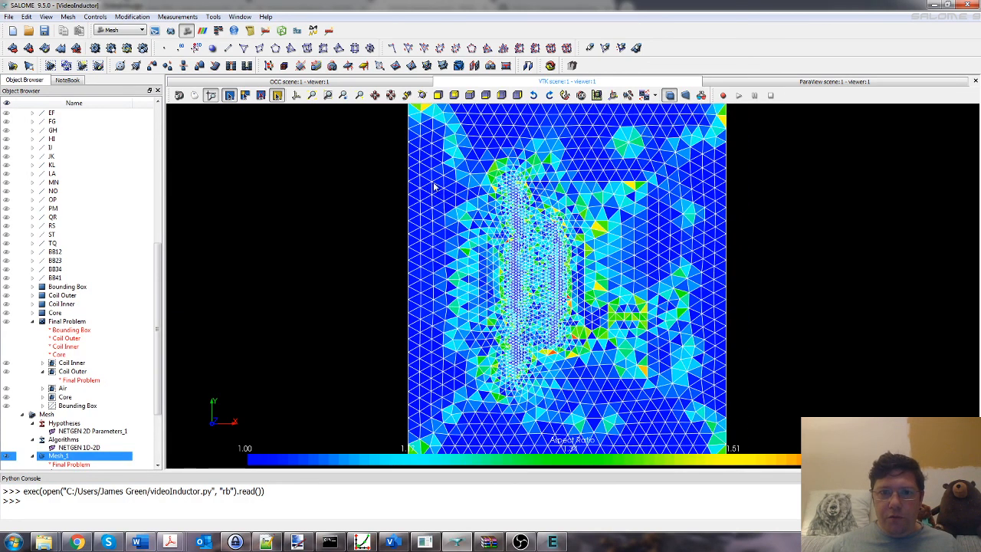
scroll(583, 314, up, 4)
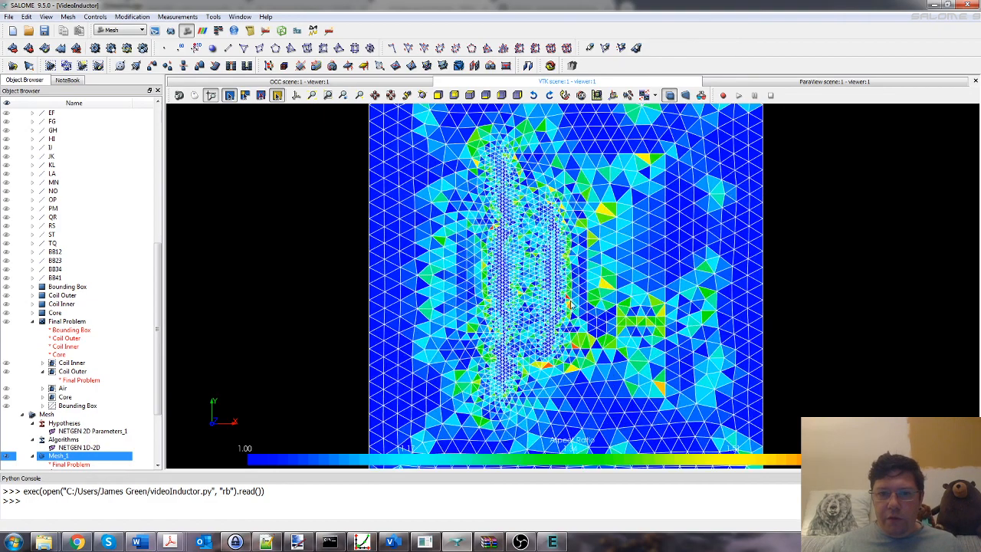
scroll(564, 297, up, 3)
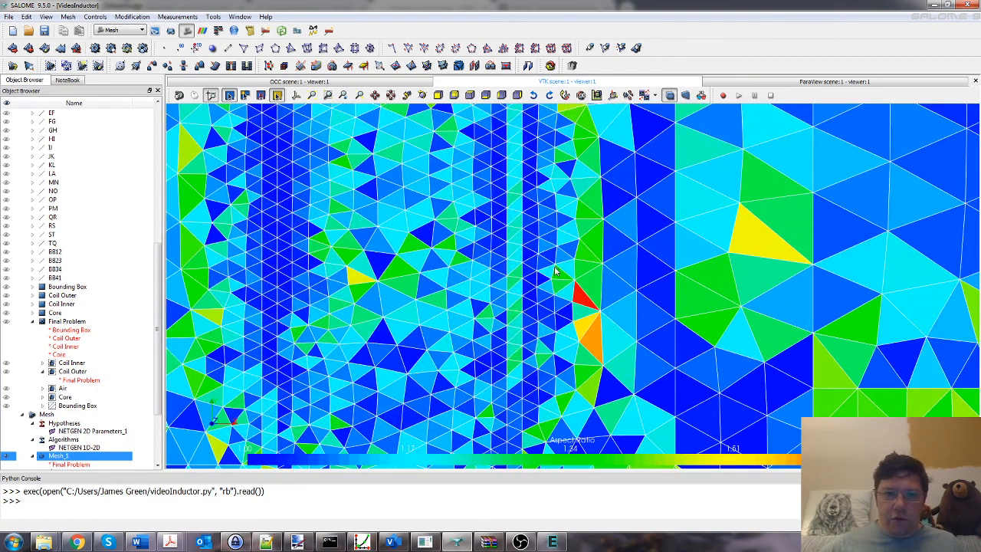
scroll(555, 269, down, 3)
scroll(555, 271, down, 5)
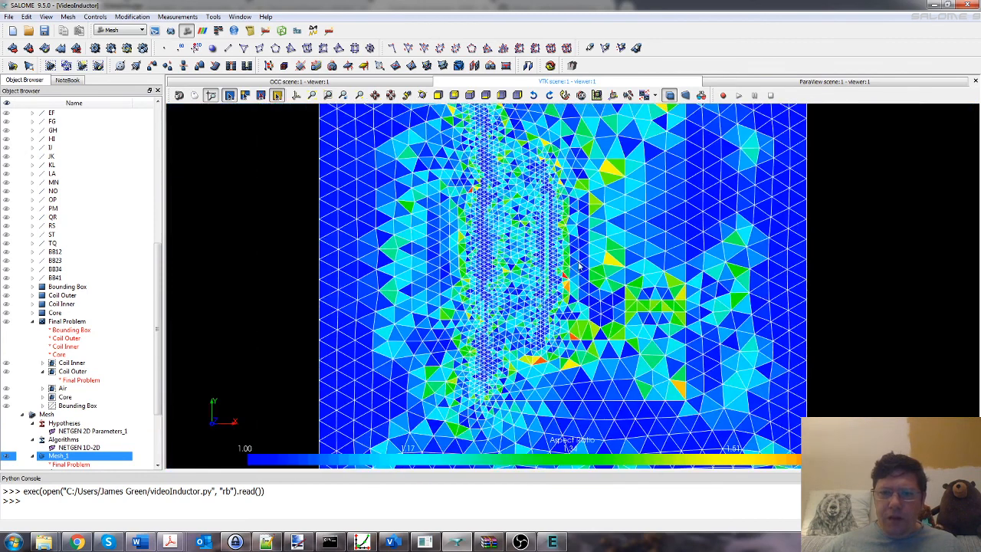
scroll(553, 242, down, 1)
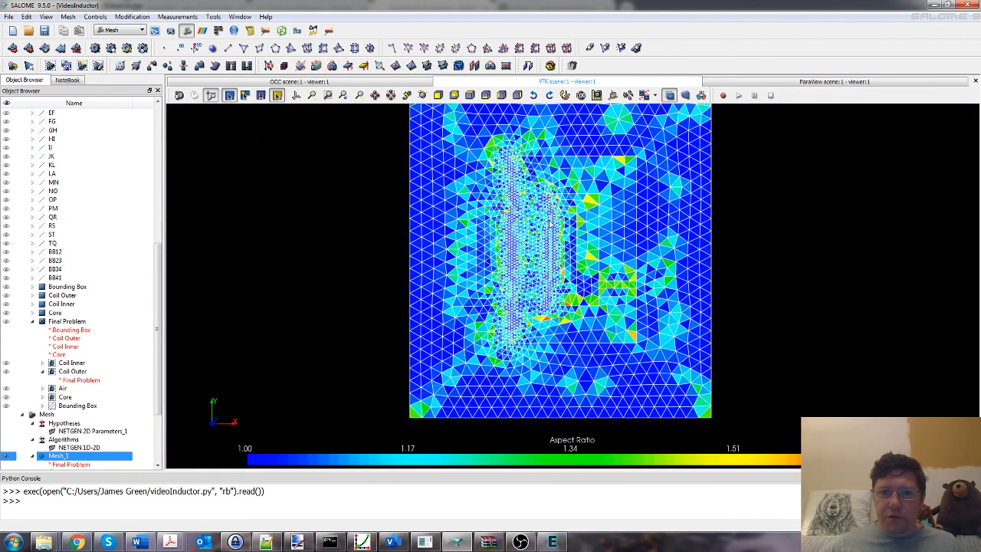